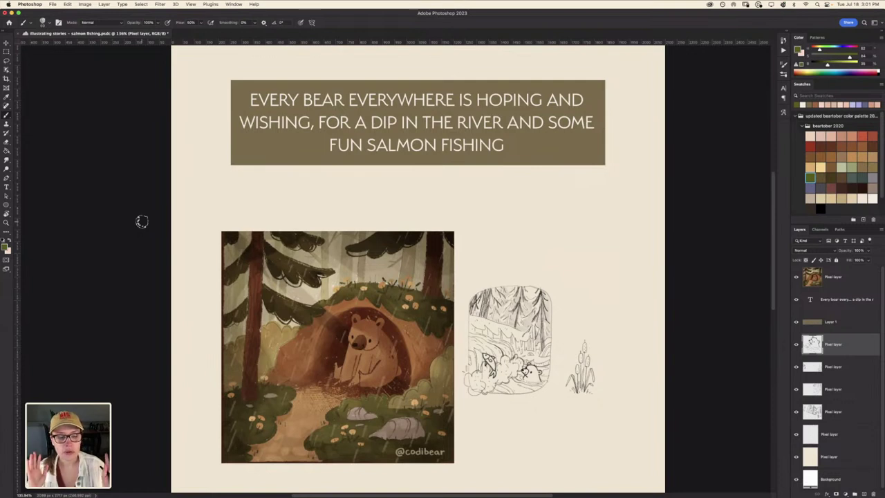
# Pan around the spread, try dark and green strokes by the fishing sketch, and undo the green patch
pyautogui.scroll(-3, 298, 372)
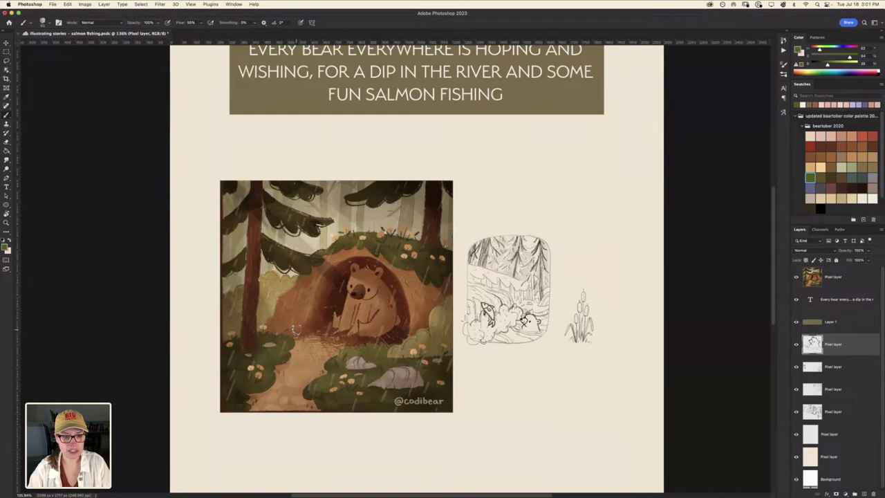
pyautogui.scroll(3, 295, 325)
pyautogui.hscroll(-5, 295, 307)
pyautogui.scroll(-2, 296, 307)
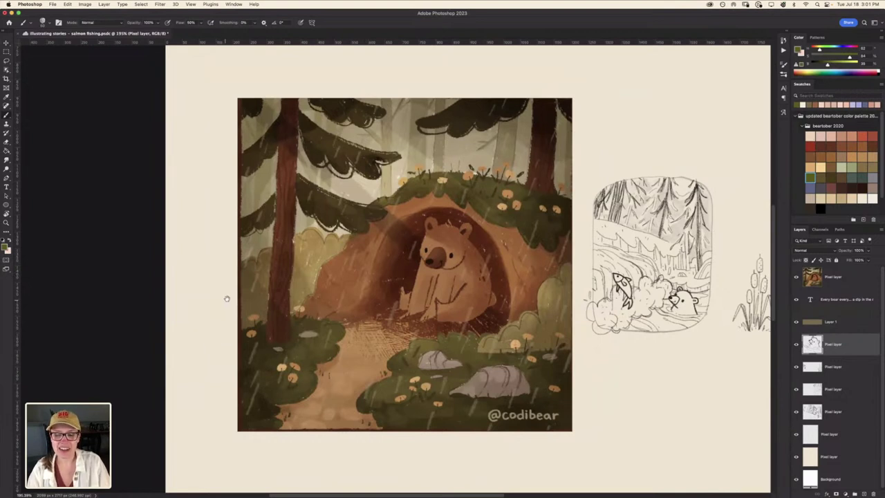
pyautogui.hscroll(5, 269, 331)
pyautogui.hscroll(5, 269, 330)
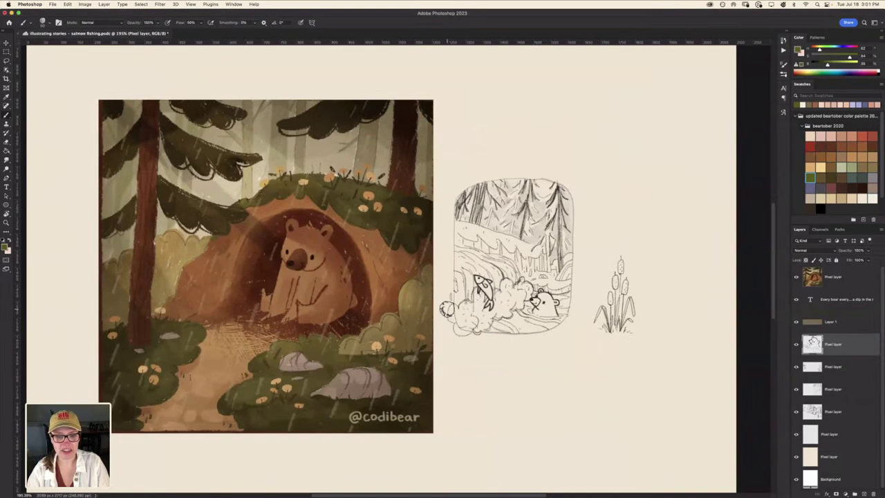
pyautogui.moveTo(441, 315); pyautogui.dragTo(446, 307)
pyautogui.scroll(3, 397, 271)
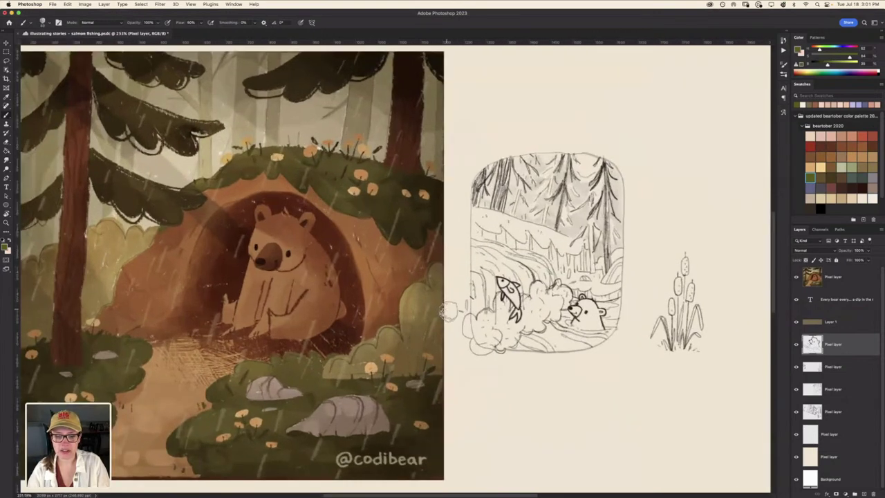
pyautogui.hscroll(3, 397, 271)
pyautogui.hscroll(2, 397, 271)
pyautogui.moveTo(387, 235); pyautogui.dragTo(387, 249)
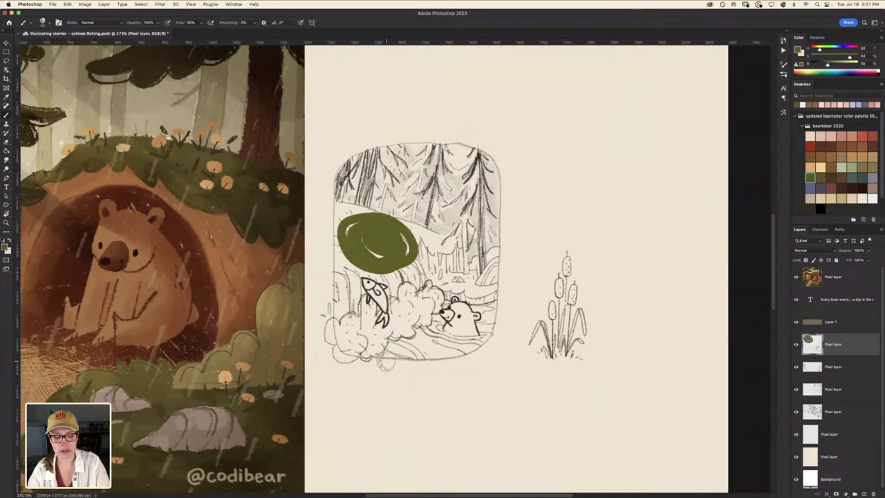
pyautogui.hotkey('ctrl', 'z')
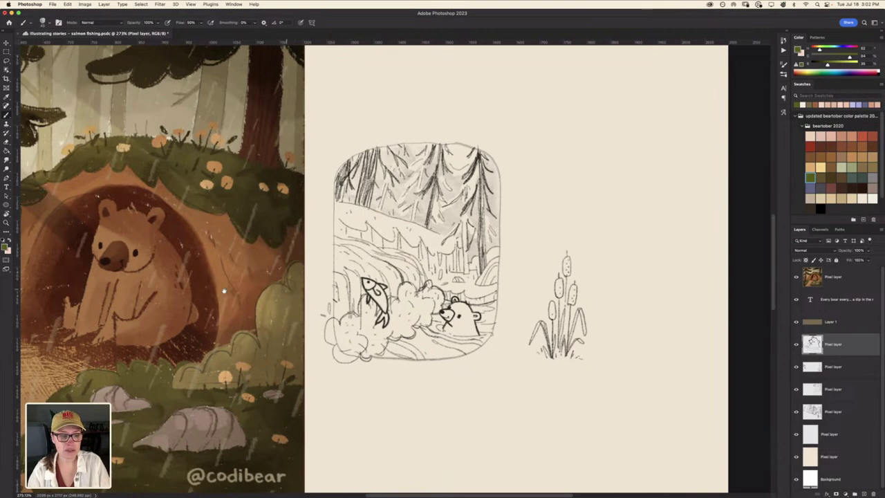
# Pan across the page, try a green circle around the cattail sketch, then undo it
pyautogui.hscroll(-1, 225, 314)
pyautogui.hscroll(-5, 225, 315)
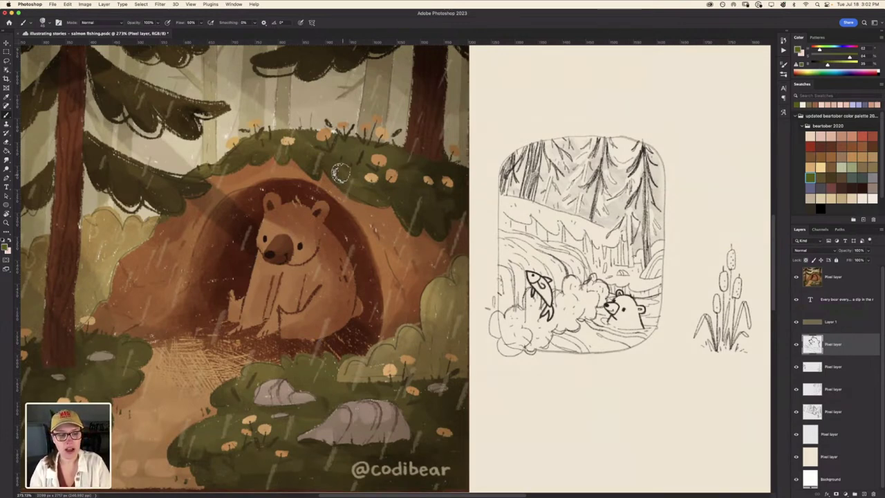
pyautogui.scroll(5, 353, 402)
pyautogui.scroll(5, 353, 403)
pyautogui.scroll(2, 351, 359)
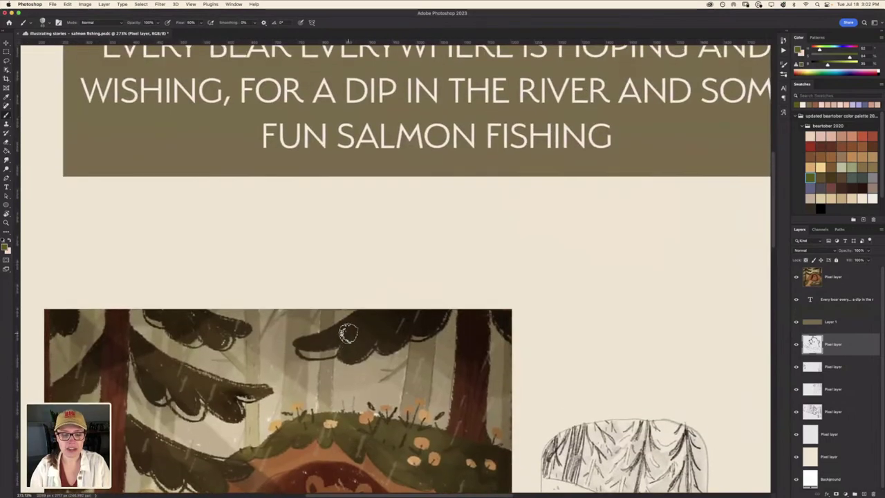
pyautogui.scroll(-2, 349, 334)
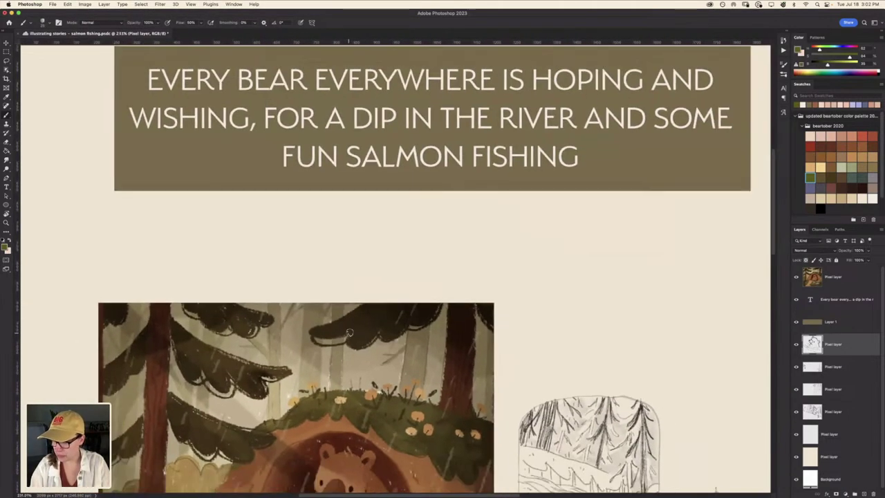
pyautogui.scroll(-2, 346, 332)
pyautogui.scroll(-2, 318, 339)
pyautogui.scroll(2, 311, 336)
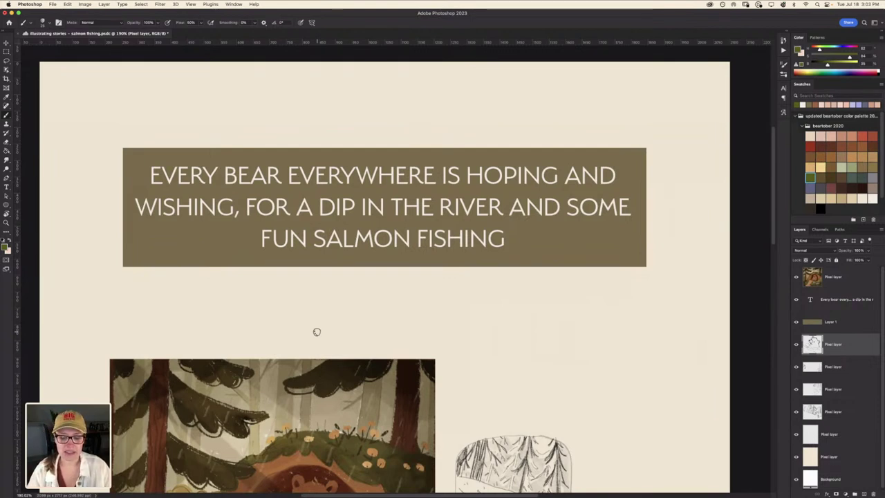
pyautogui.scroll(-5, 330, 322)
pyautogui.scroll(-2, 351, 171)
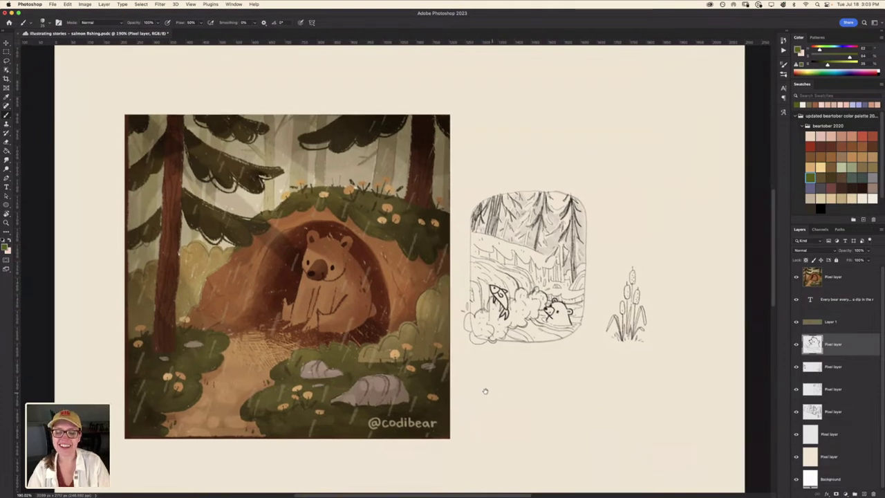
pyautogui.hscroll(3, 481, 390)
pyautogui.scroll(3, 407, 254)
pyautogui.scroll(3, 371, 316)
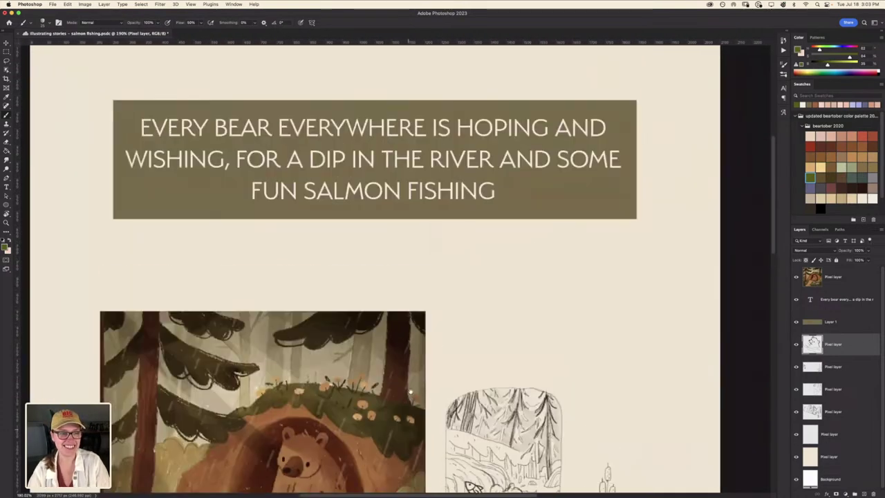
pyautogui.scroll(-3, 372, 316)
pyautogui.scroll(-2, 377, 298)
pyautogui.hscroll(-1, 377, 297)
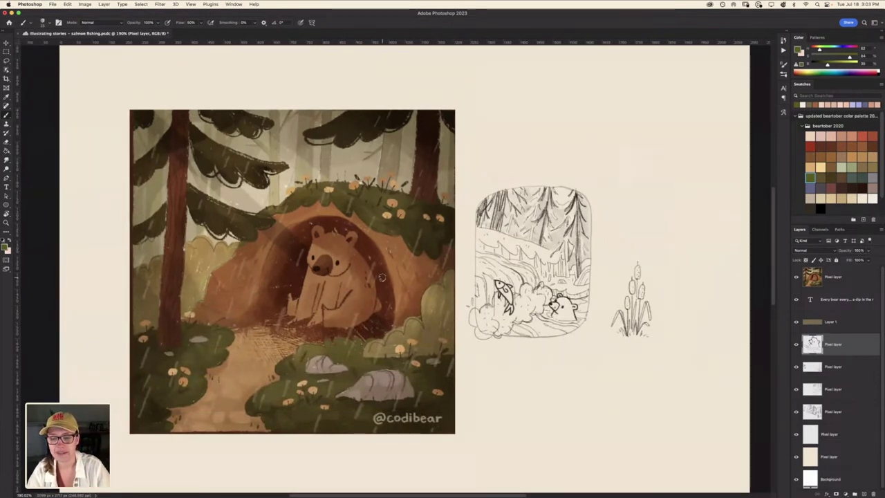
pyautogui.hscroll(2, 504, 371)
pyautogui.hscroll(1, 506, 377)
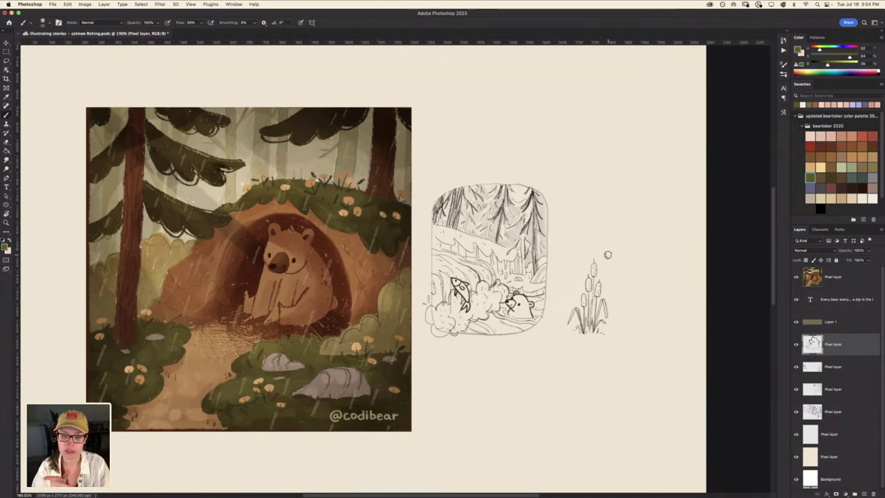
pyautogui.moveTo(609, 247)
pyautogui.mouseDown()
pyautogui.moveTo(569, 250)
pyautogui.moveTo(646, 305)
pyautogui.moveTo(609, 242)
pyautogui.mouseUp()
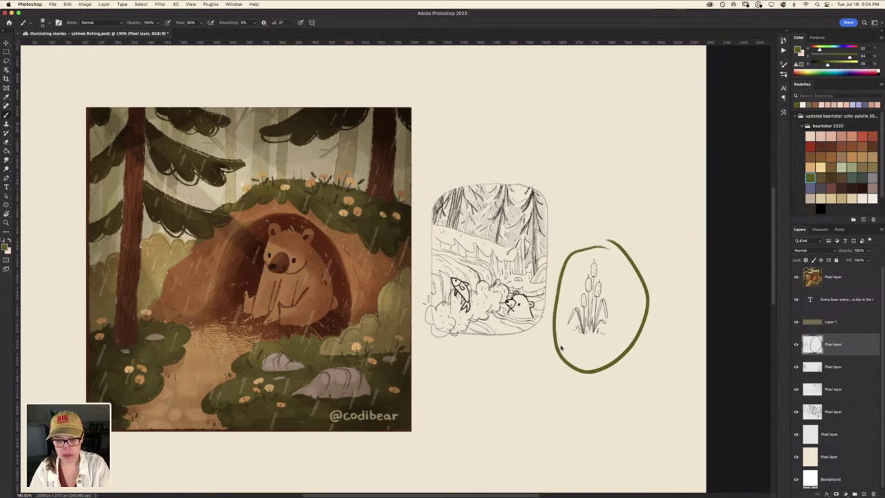
pyautogui.hotkey('ctrl', 'z')
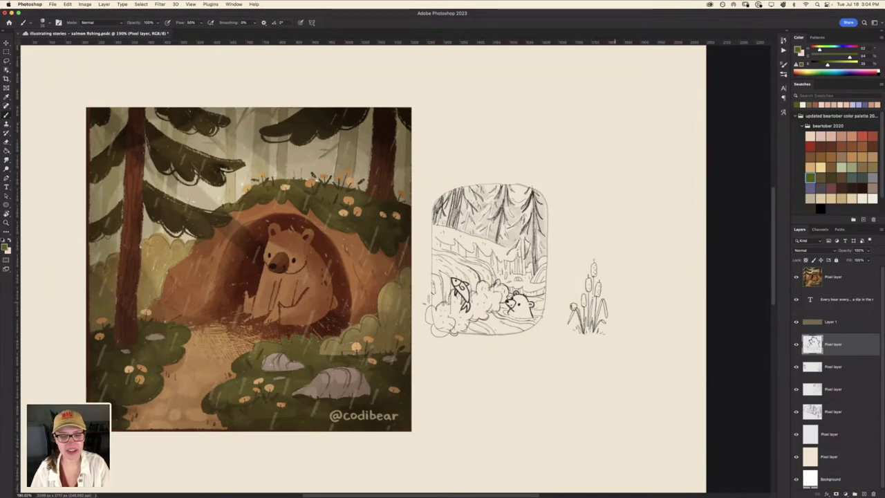
# Choose the Happy HB drawing brush from the Brush Preset picker
pyautogui.rightClick(505, 150)
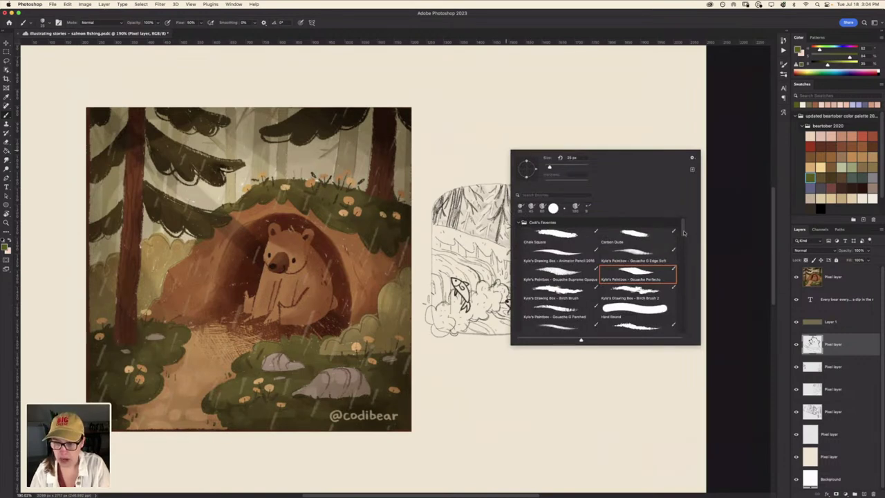
pyautogui.scroll(-3, 683, 235)
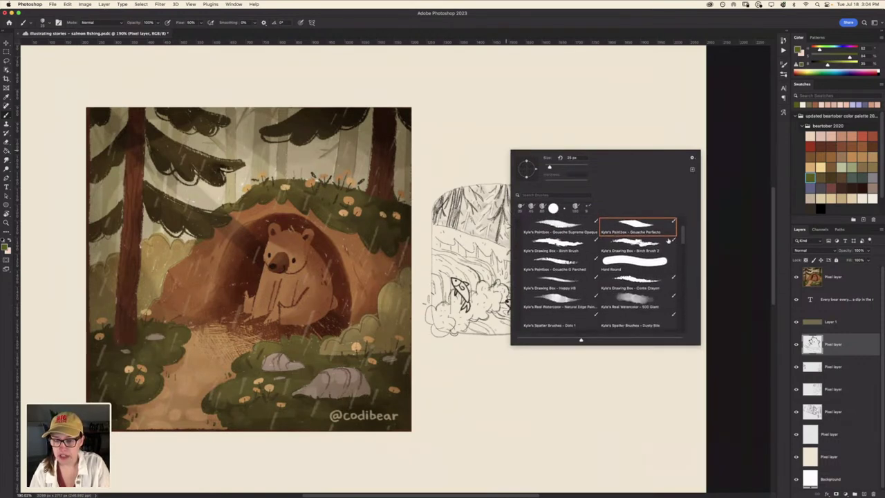
pyautogui.click(563, 284)
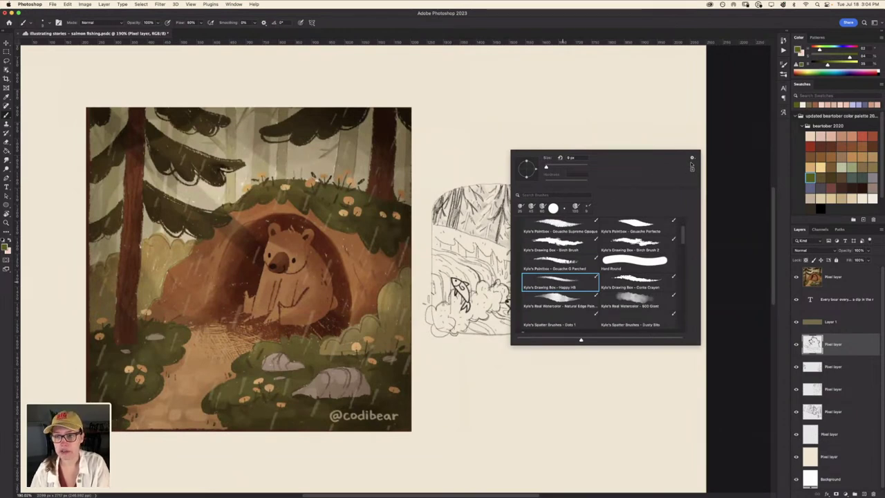
# Look through the brush library options, then pick a dark swatch as the painting colour
pyautogui.rightClick(488, 122)
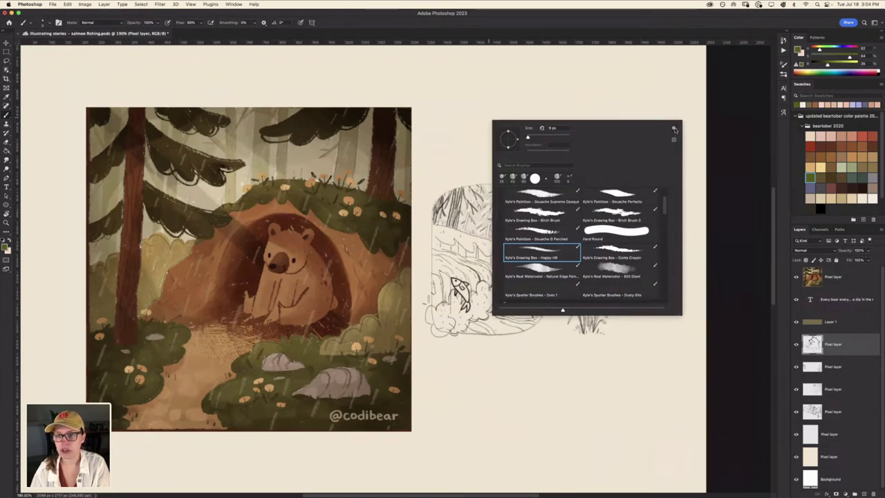
pyautogui.click(675, 130)
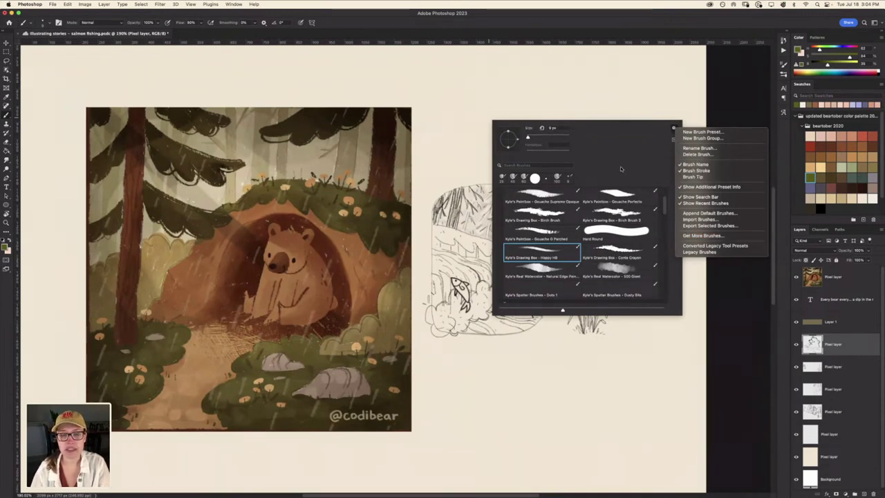
pyautogui.click(723, 109)
pyautogui.click(455, 145)
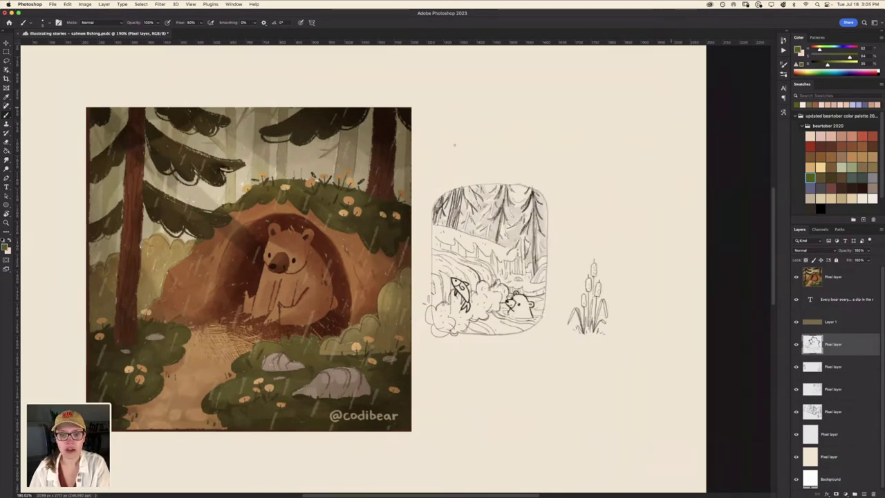
pyautogui.rightClick(454, 145)
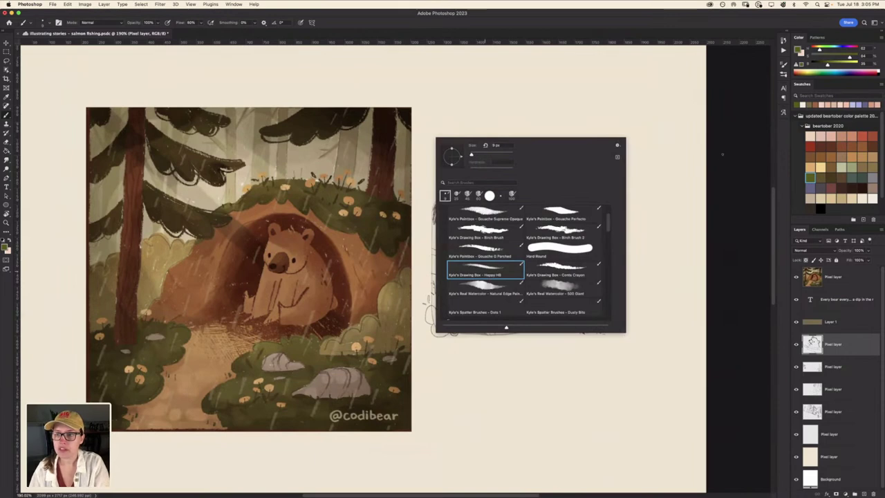
pyautogui.click(722, 154)
pyautogui.click(811, 209)
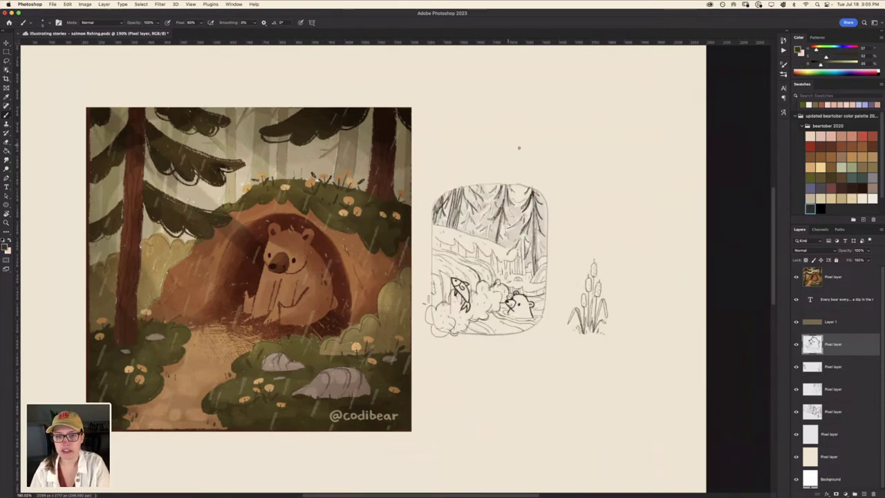
# Test the Happy HB brush with two zigzag strokes, undo them, and zoom into the sketch
pyautogui.moveTo(519, 147); pyautogui.dragTo(423, 169)
pyautogui.moveTo(484, 123)
pyautogui.mouseDown()
pyautogui.moveTo(455, 128)
pyautogui.moveTo(436, 146)
pyautogui.moveTo(476, 163)
pyautogui.moveTo(558, 155)
pyautogui.mouseUp()
pyautogui.press('super+z')
pyautogui.press('super+z')
pyautogui.press('super+z')
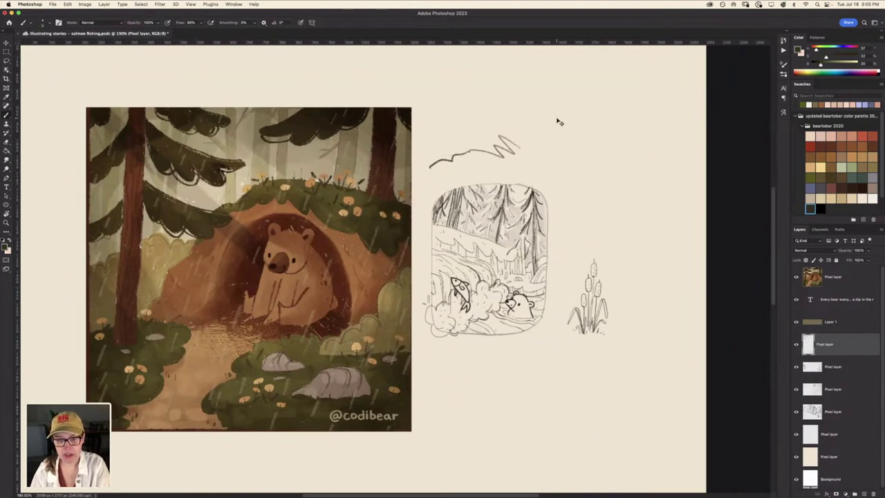
pyautogui.press('super+z')
pyautogui.press('super+z')
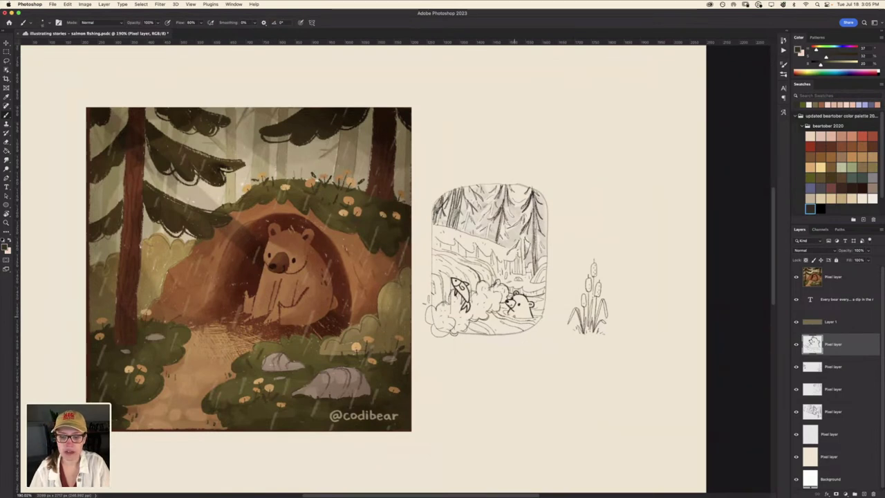
pyautogui.press('super+equal')
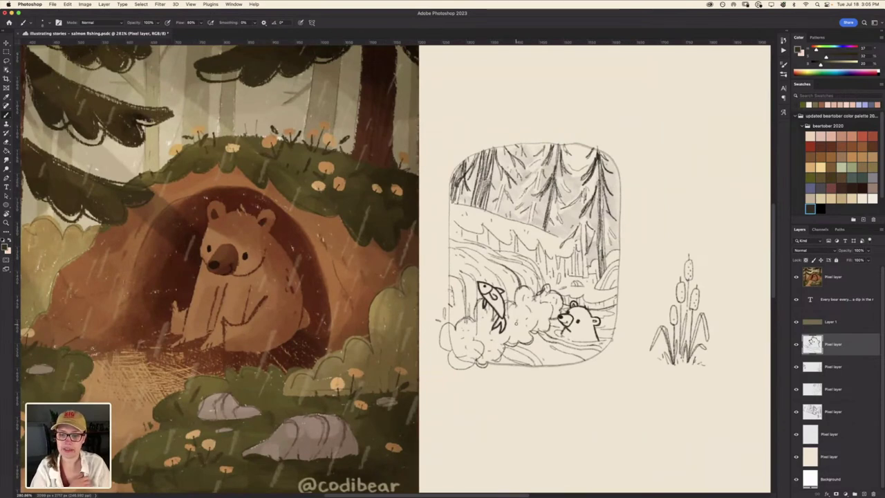
pyautogui.hscroll(5, 453, 314)
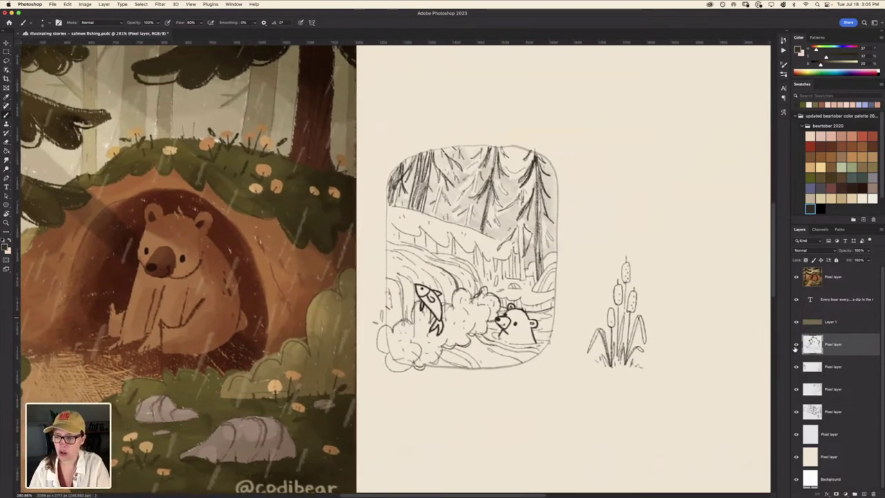
# Check a sketch layer's visibility, then add Layer 2 beneath the bear-and-river sketch layer
pyautogui.click(795, 344)
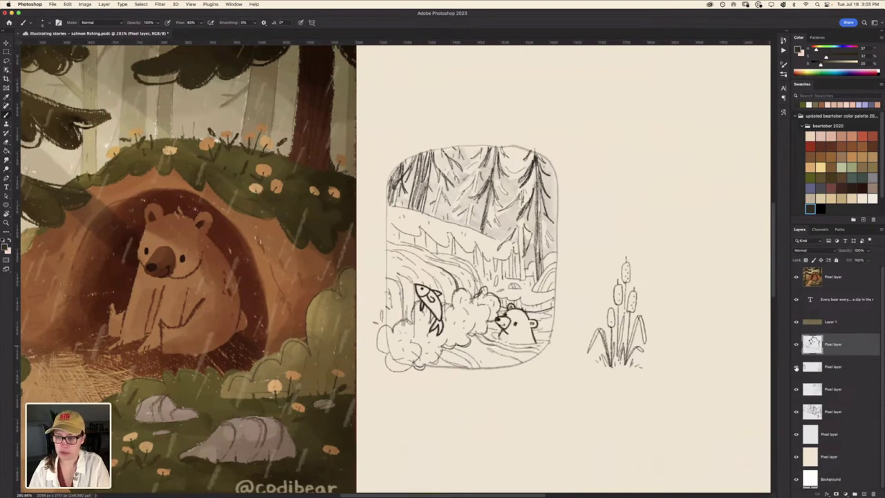
pyautogui.click(796, 367)
pyautogui.click(838, 373)
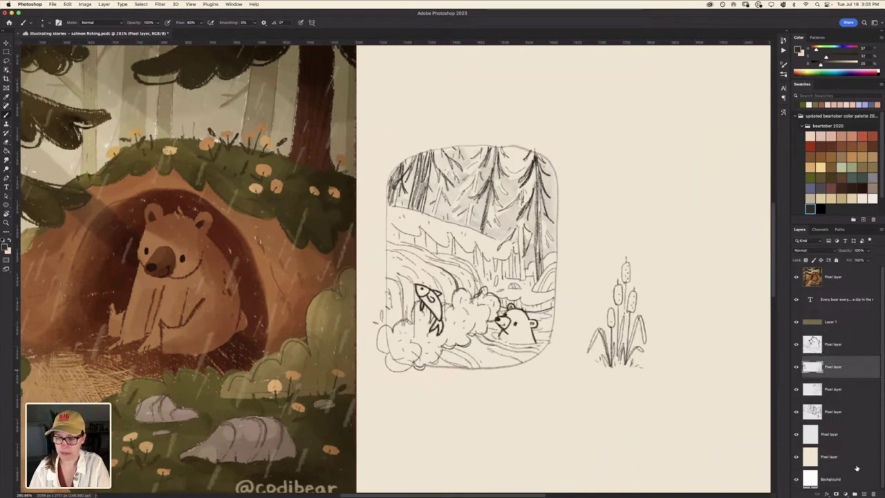
pyautogui.click(864, 494)
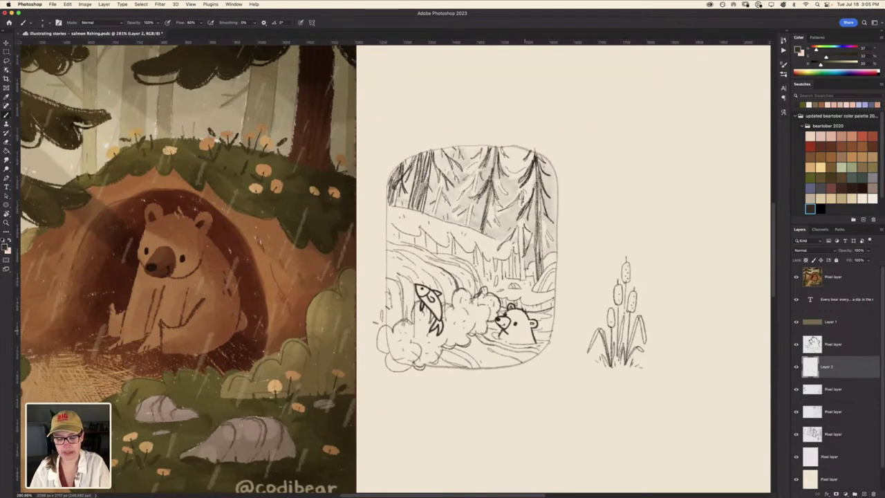
# Save the document and undo trial circles drawn around the river bear and fish
pyautogui.moveTo(532, 289)
pyautogui.mouseDown()
pyautogui.moveTo(553, 339)
pyautogui.moveTo(490, 304)
pyautogui.mouseUp()
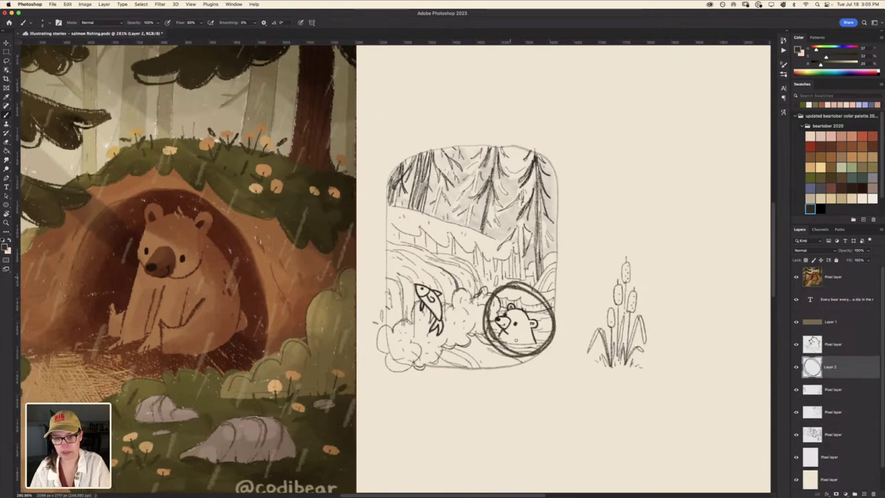
pyautogui.press('super+s')
pyautogui.moveTo(415, 271)
pyautogui.mouseDown()
pyautogui.moveTo(404, 276)
pyautogui.moveTo(442, 345)
pyautogui.mouseUp()
pyautogui.moveTo(449, 283); pyautogui.dragTo(415, 291)
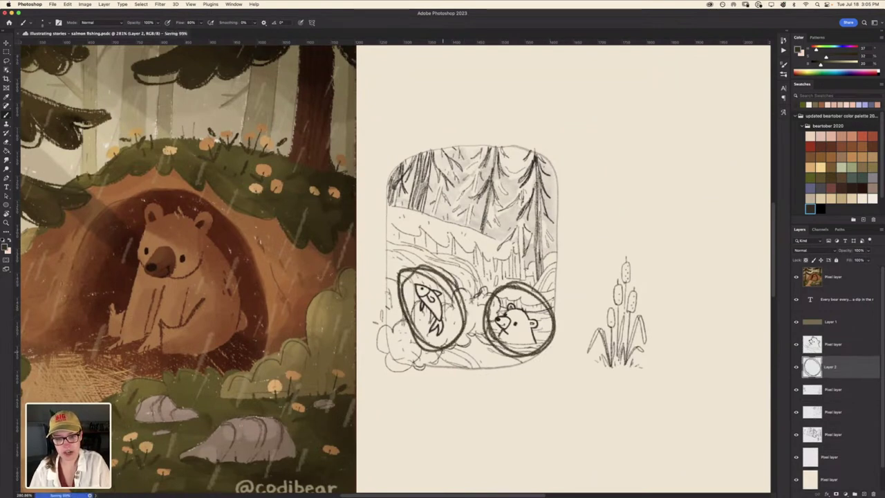
pyautogui.press('super+z')
pyautogui.press('super+z')
pyautogui.press('super+z')
pyautogui.press('super+z')
pyautogui.press('super+z')
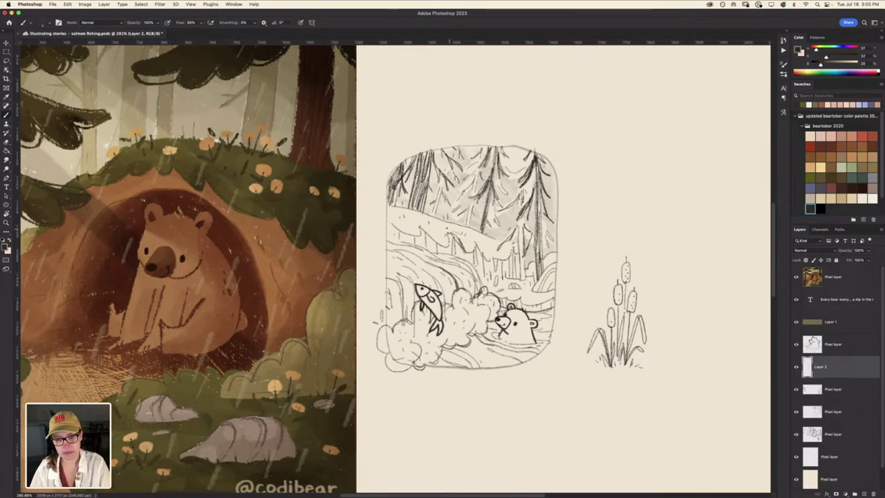
# Sketch the loop-shaped second bear upstream in the river with several brush strokes
pyautogui.moveTo(451, 228)
pyautogui.mouseDown()
pyautogui.moveTo(432, 246)
pyautogui.moveTo(459, 259)
pyautogui.moveTo(441, 232)
pyautogui.moveTo(458, 242)
pyautogui.mouseUp()
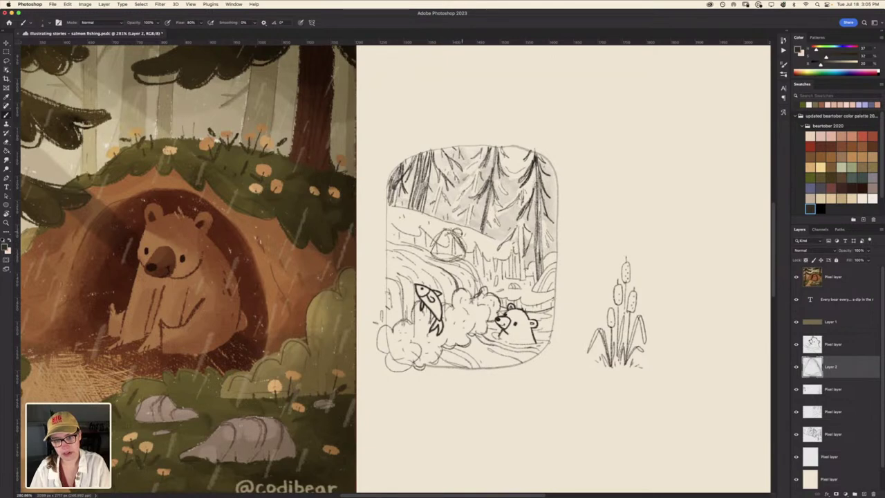
pyautogui.moveTo(427, 235)
pyautogui.mouseDown()
pyautogui.moveTo(440, 245)
pyautogui.moveTo(463, 242)
pyautogui.moveTo(433, 253)
pyautogui.moveTo(467, 255)
pyautogui.mouseUp()
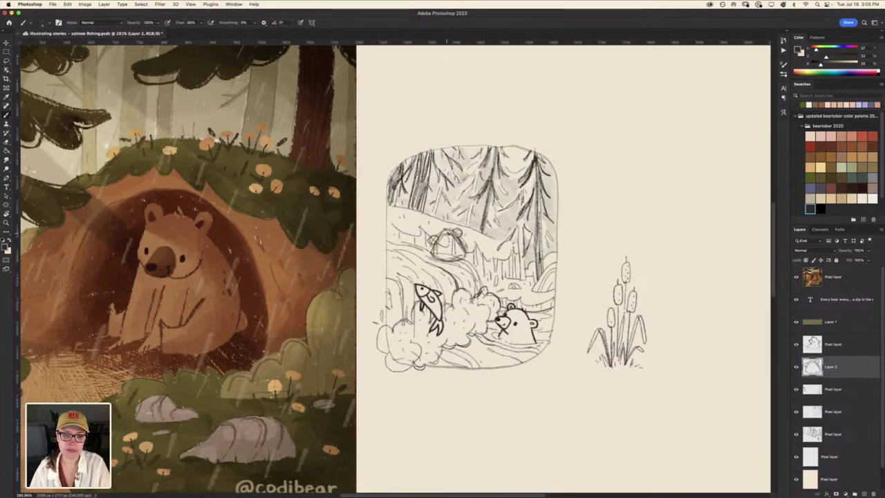
pyautogui.moveTo(425, 231)
pyautogui.mouseDown()
pyautogui.moveTo(448, 220)
pyautogui.moveTo(457, 234)
pyautogui.mouseUp()
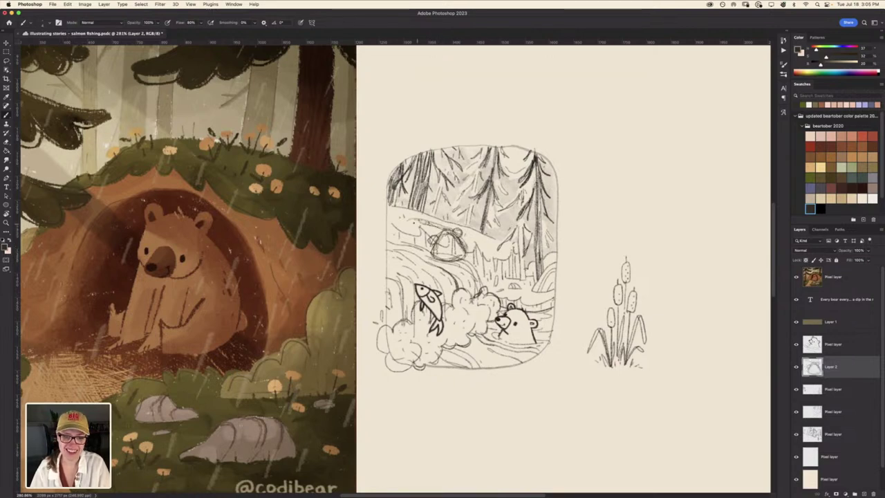
pyautogui.scroll(3, 408, 270)
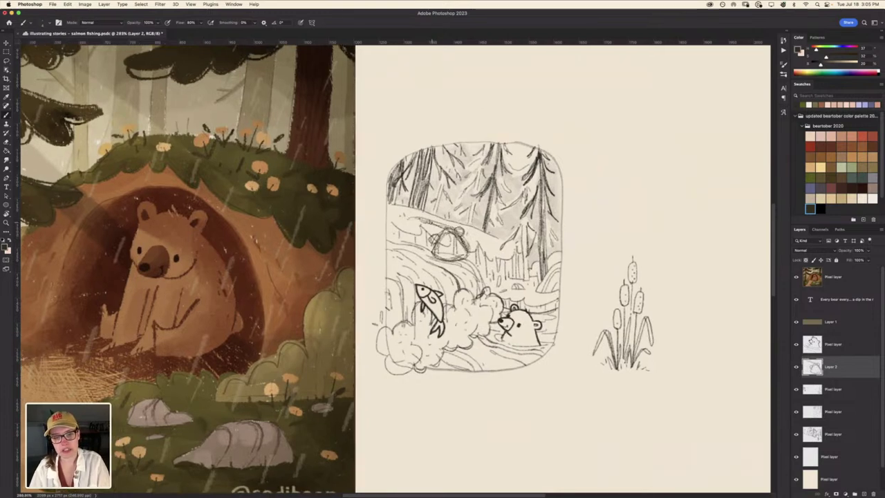
pyautogui.moveTo(419, 209)
pyautogui.mouseDown()
pyautogui.moveTo(462, 217)
pyautogui.moveTo(406, 214)
pyautogui.moveTo(390, 231)
pyautogui.moveTo(394, 258)
pyautogui.moveTo(427, 266)
pyautogui.moveTo(428, 257)
pyautogui.moveTo(443, 271)
pyautogui.mouseUp()
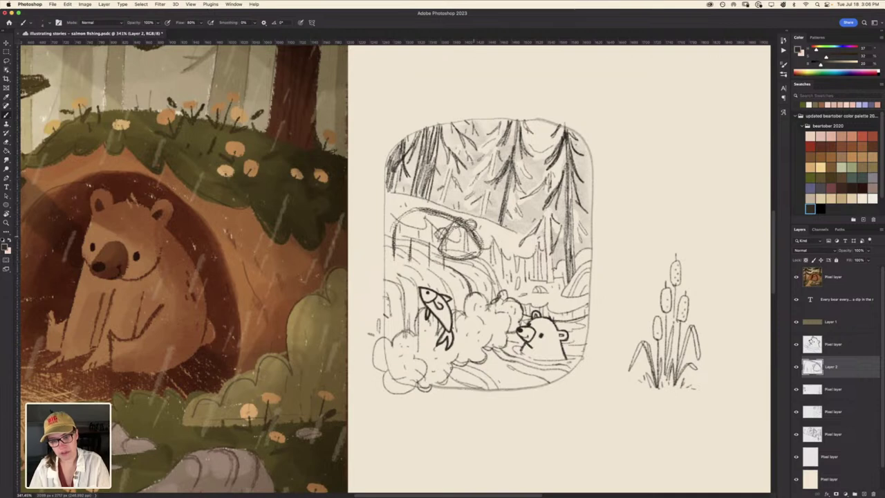
# Clean up the upstream bear's linework, alternating Eraser (E) and Brush (B), then hide a lower layer to compare
pyautogui.press('e')
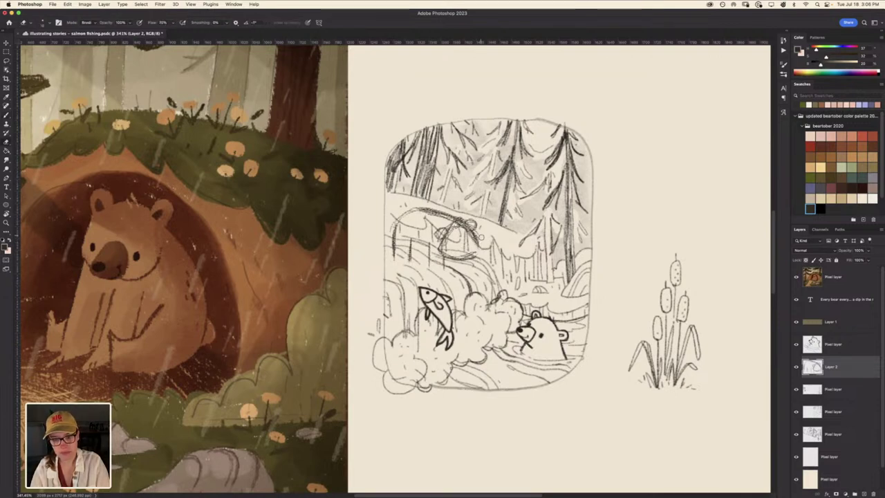
pyautogui.click(481, 238)
pyautogui.press('b')
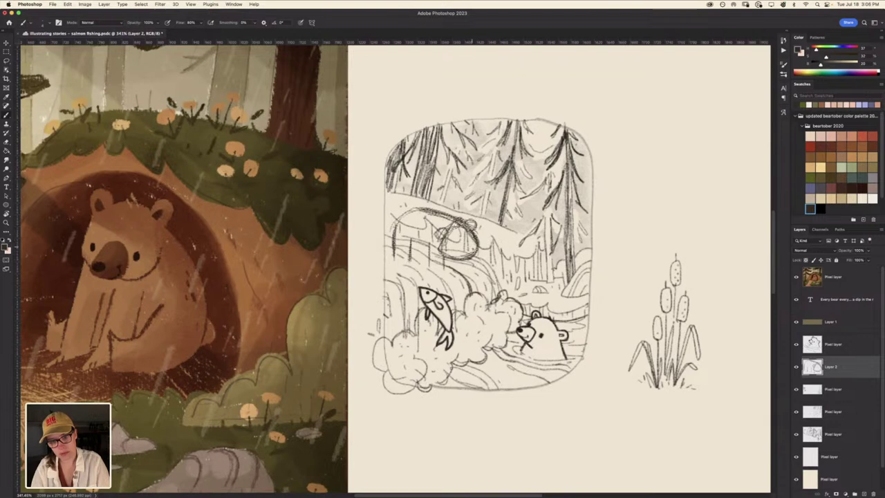
pyautogui.press('e')
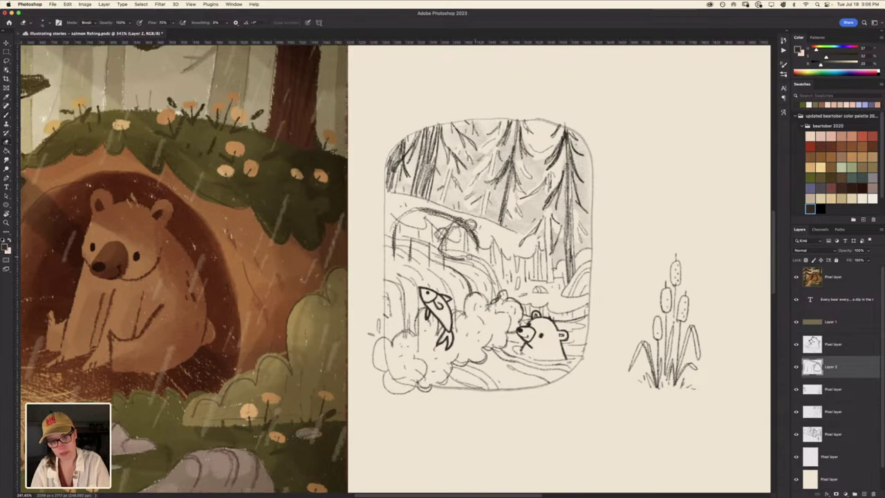
pyautogui.press('b')
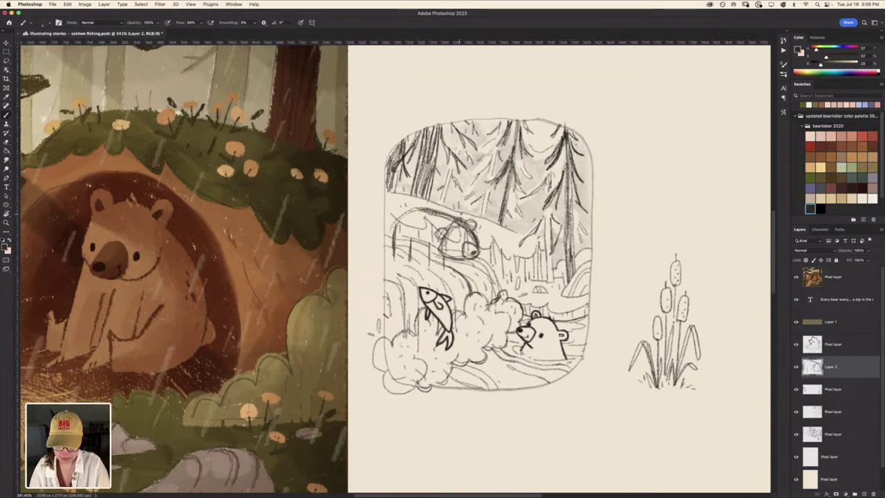
pyautogui.press('e')
pyautogui.press('b')
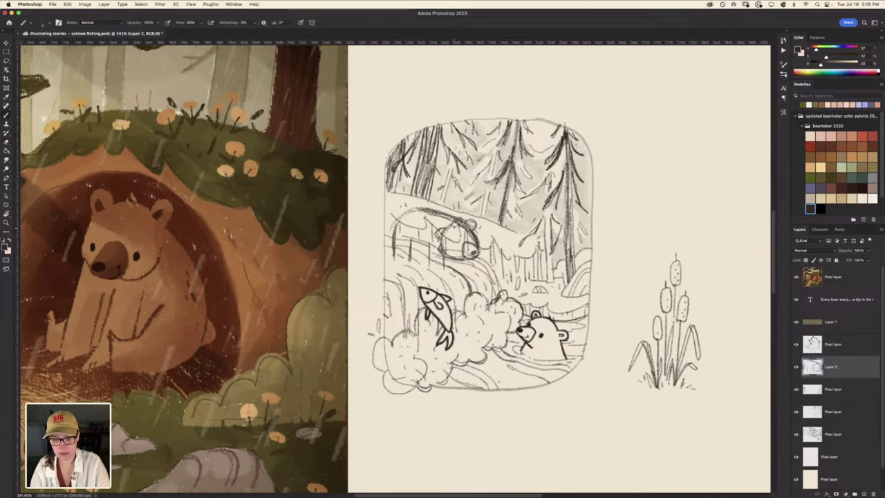
pyautogui.press('e')
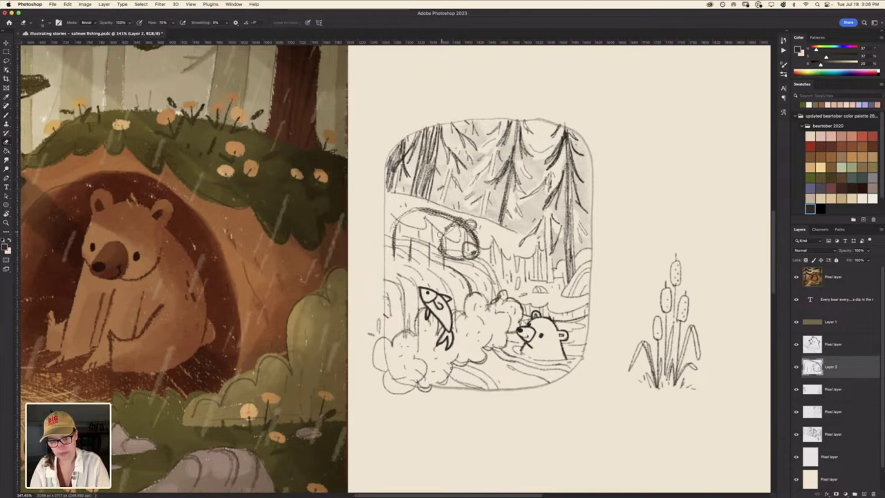
pyautogui.press('b')
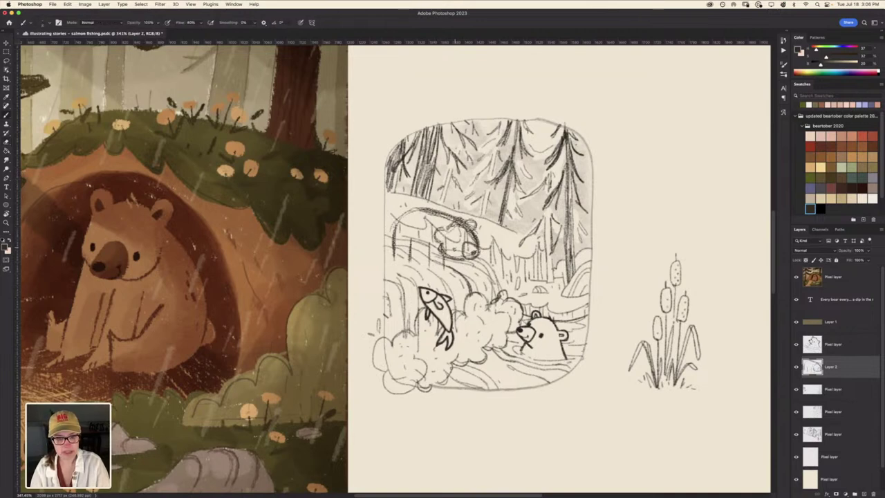
pyautogui.press('e')
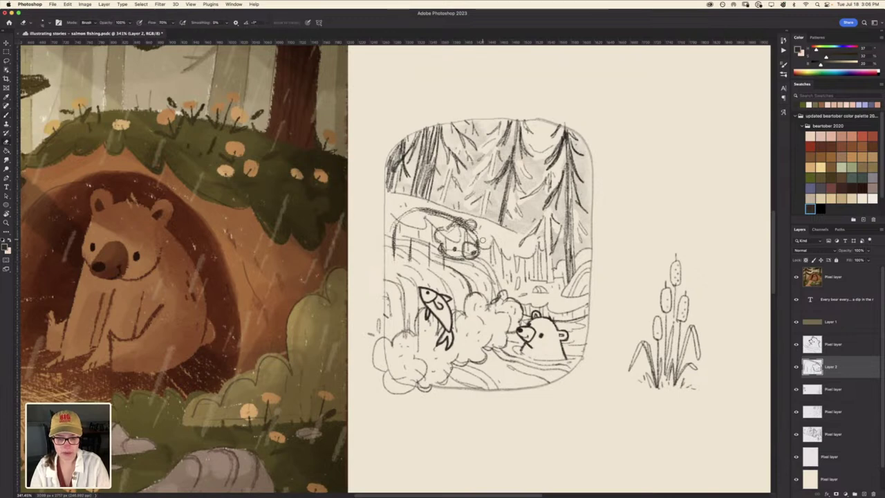
pyautogui.press('b')
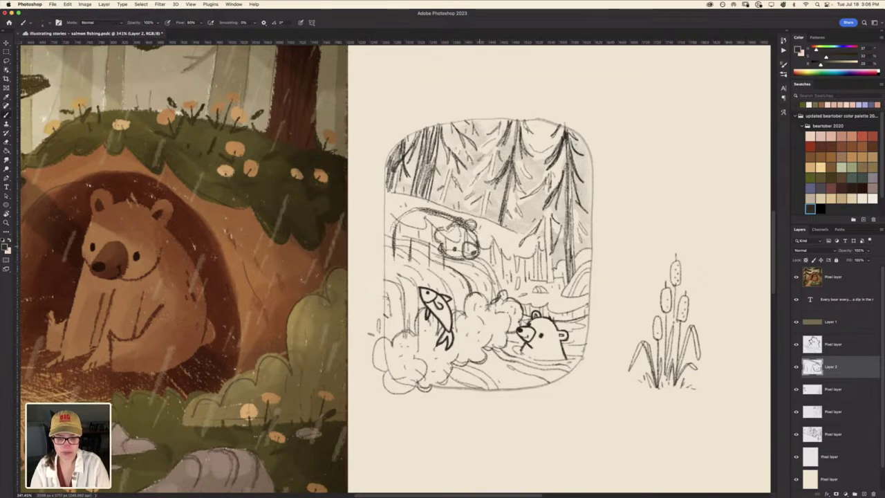
pyautogui.press('e')
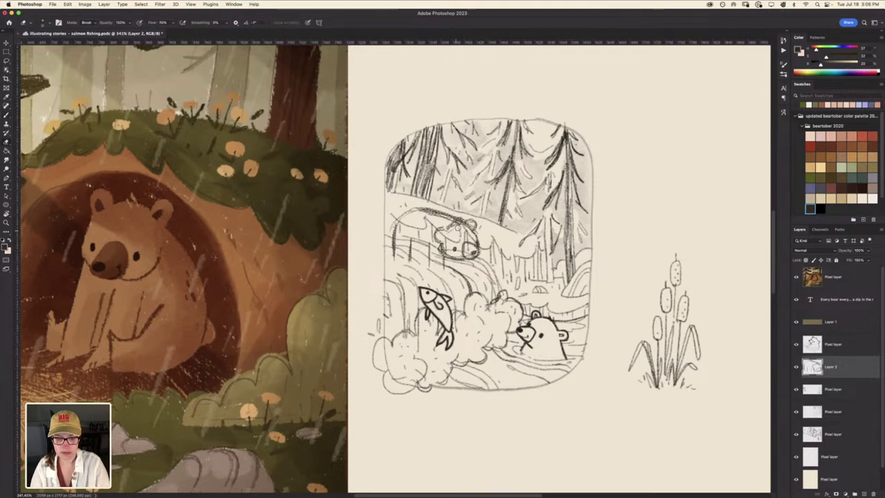
pyautogui.press('b')
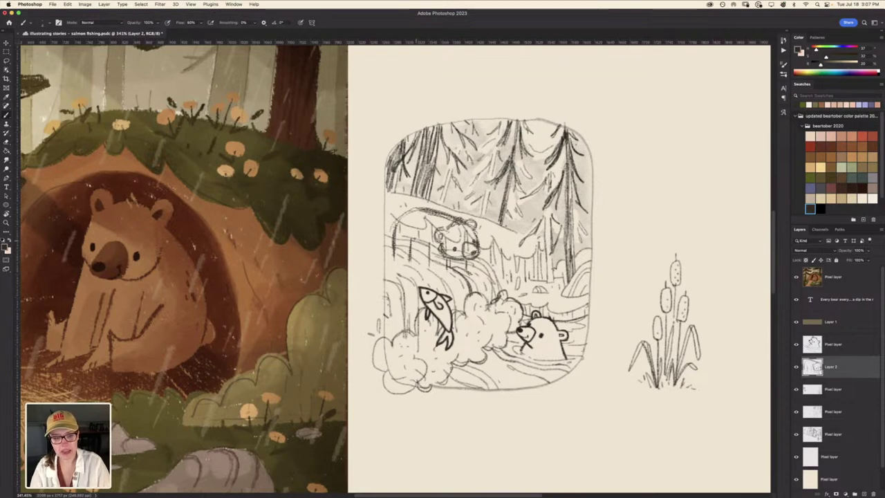
pyautogui.press('e')
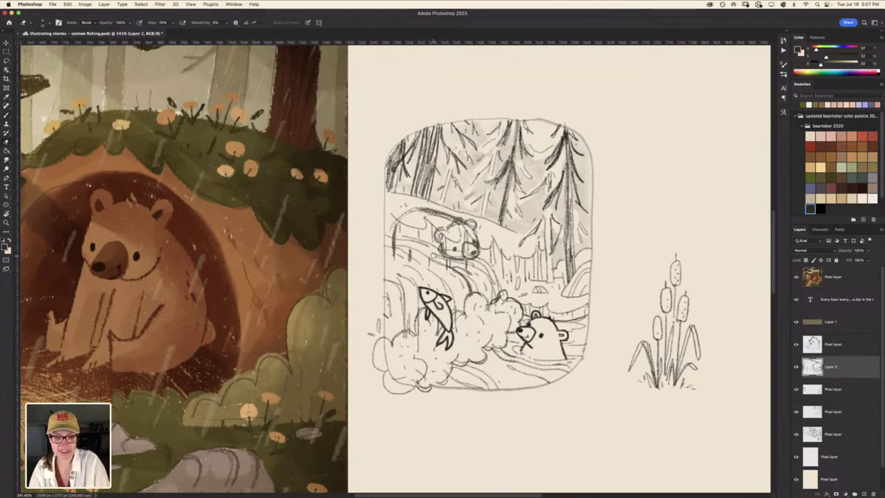
pyautogui.press('b')
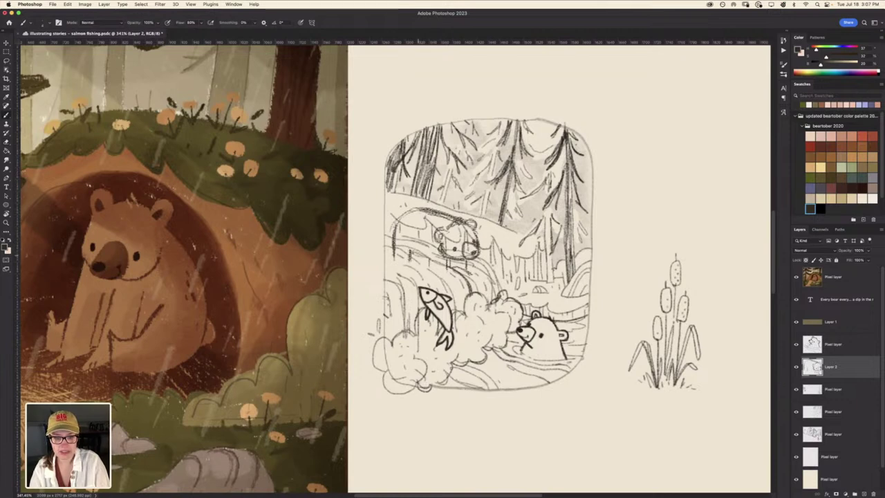
pyautogui.press('e')
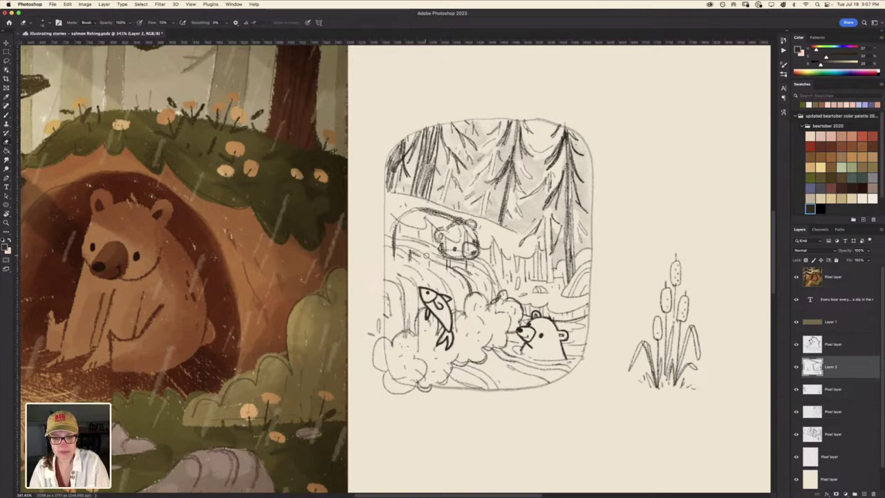
pyautogui.press('b')
pyautogui.press('e')
pyautogui.press('b')
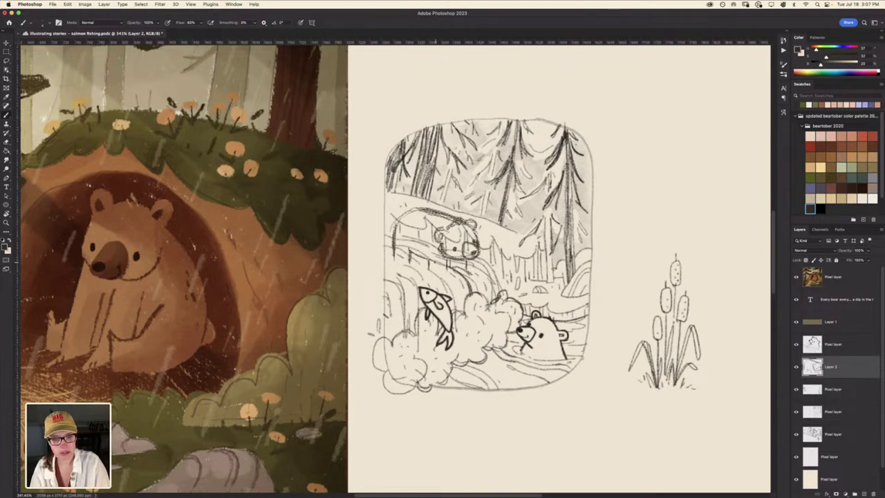
pyautogui.press('e')
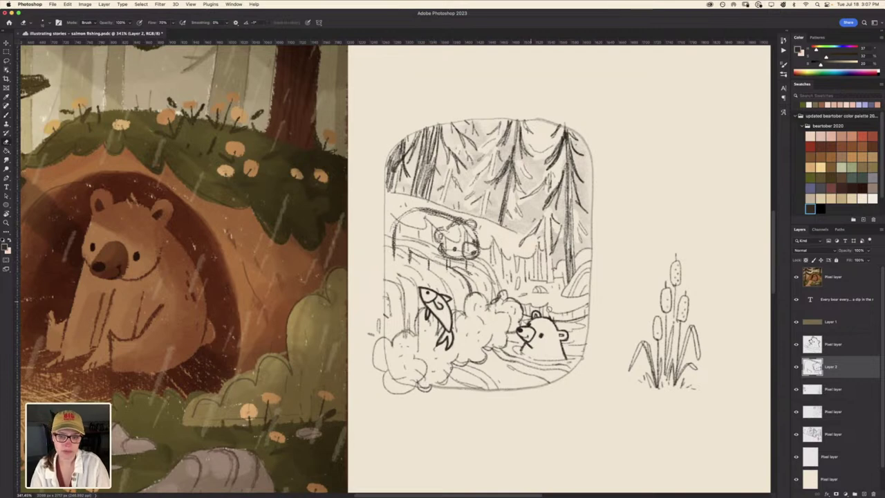
pyautogui.click(821, 436)
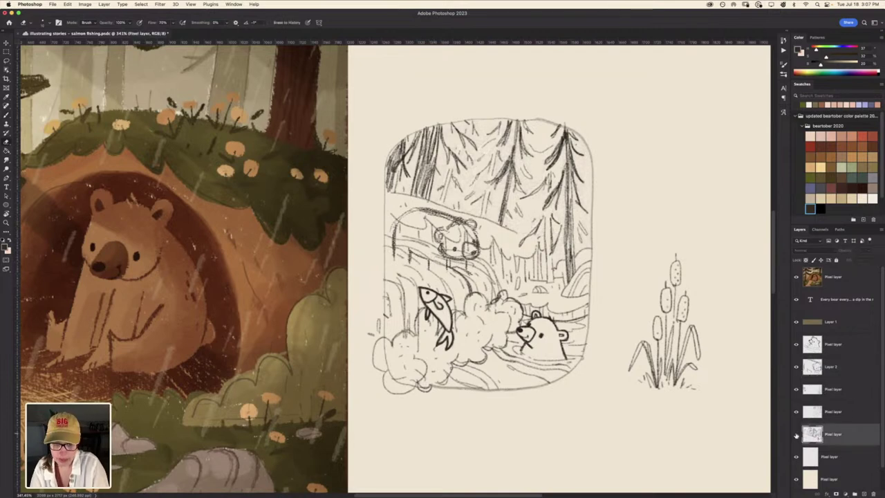
# After checking sketch layer visibility, brush small marks around the river bear on Layer 2
pyautogui.click(795, 436)
pyautogui.click(795, 412)
pyautogui.click(826, 413)
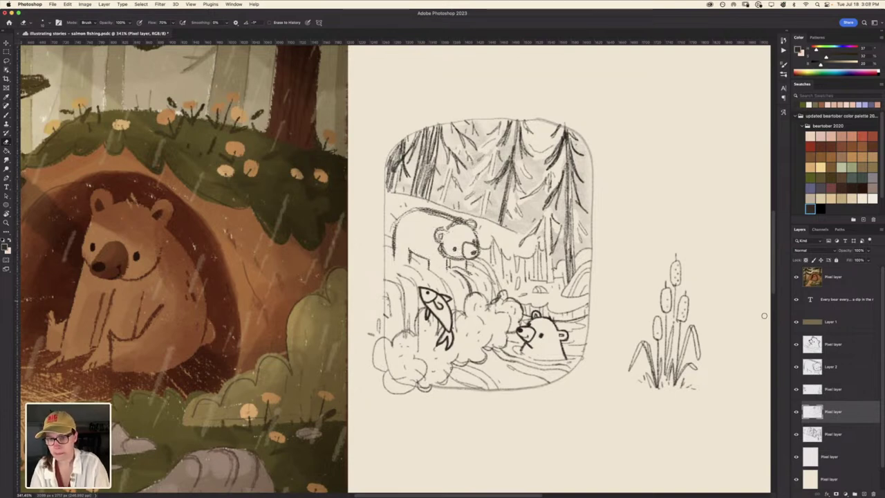
pyautogui.click(818, 372)
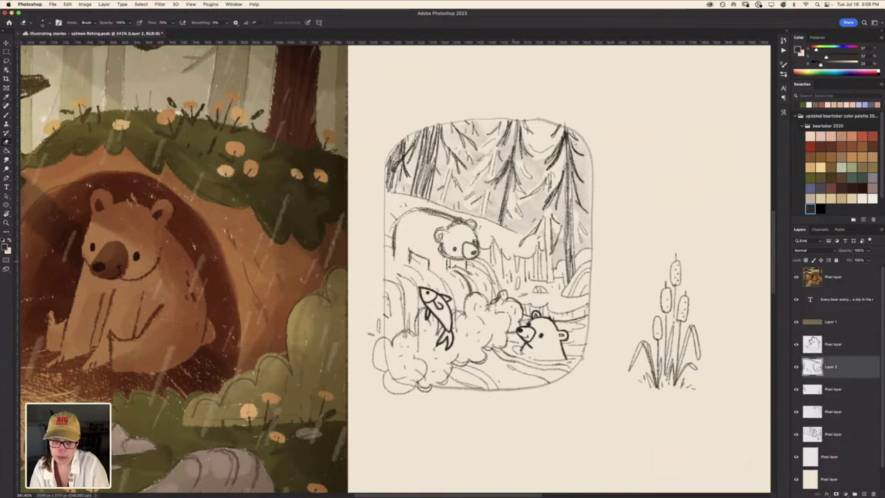
pyautogui.press('b')
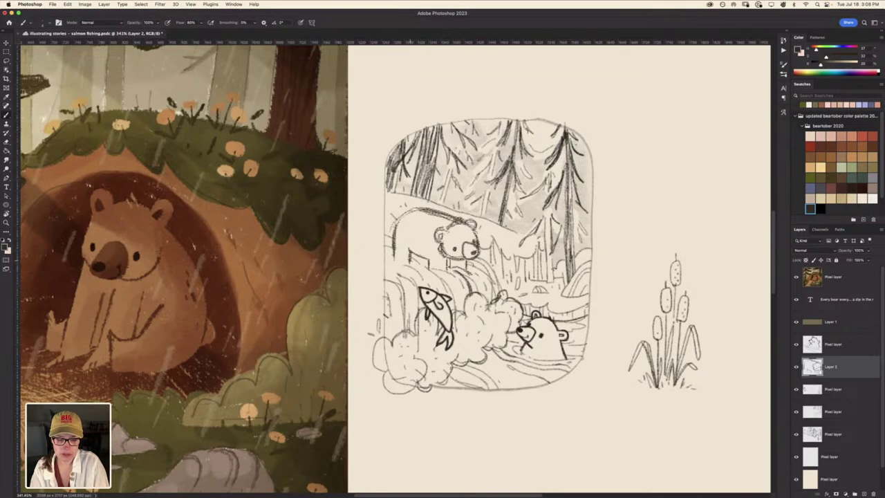
pyautogui.moveTo(414, 267); pyautogui.dragTo(389, 260)
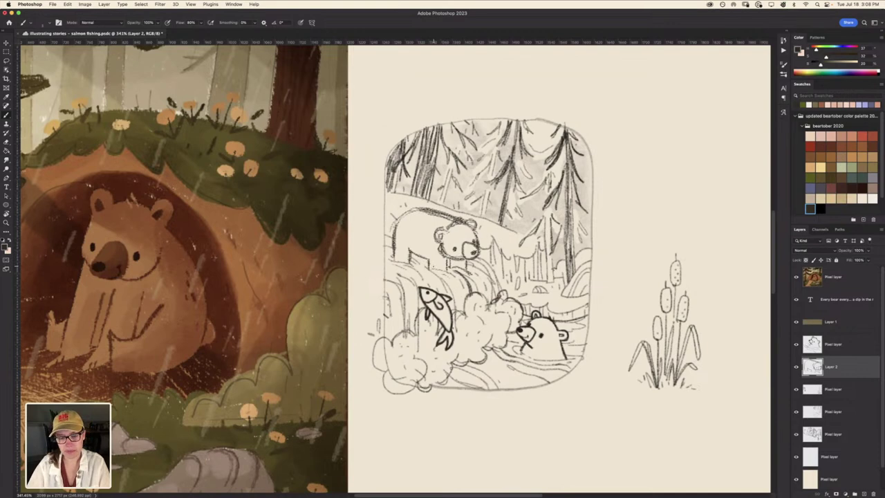
pyautogui.press('e')
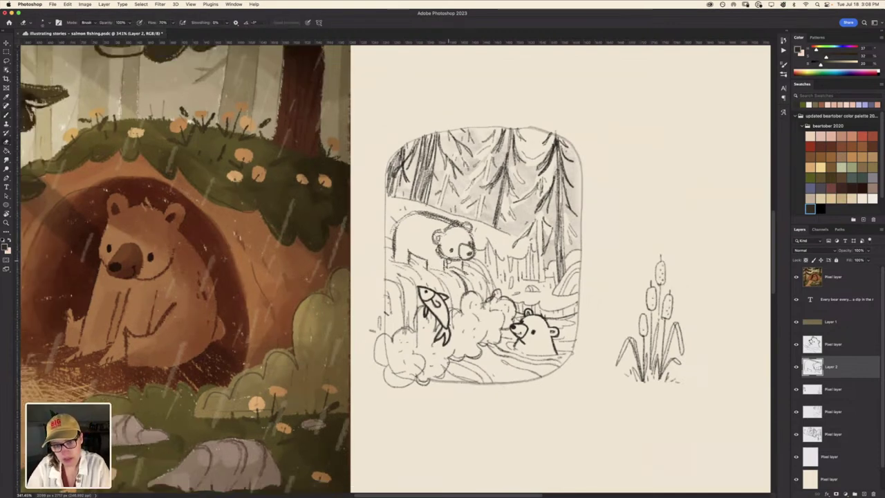
pyautogui.scroll(2, 373, 414)
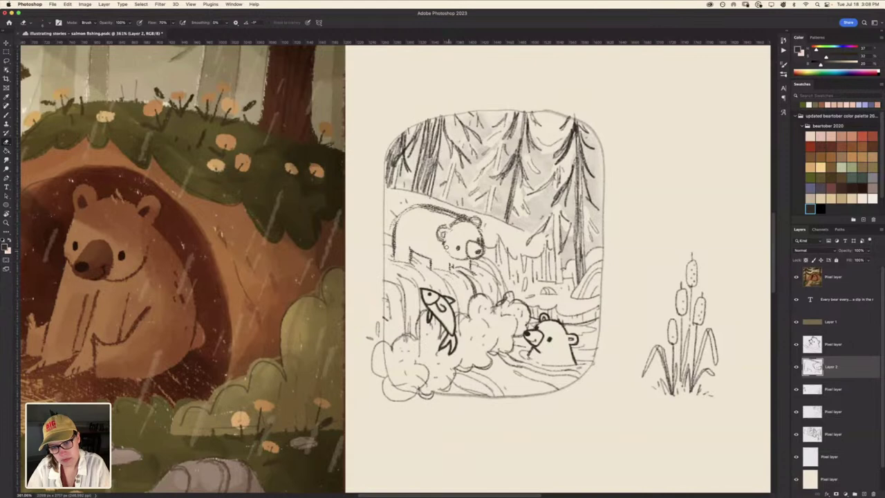
pyautogui.press('b')
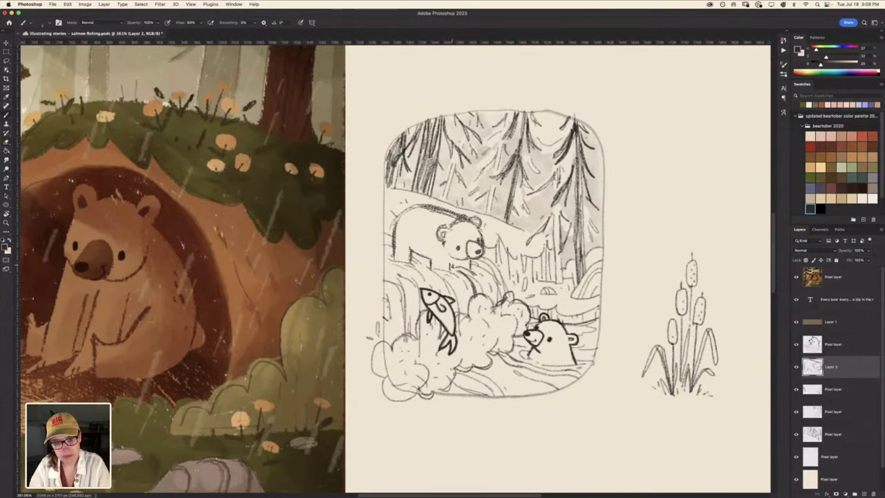
pyautogui.press('e')
pyautogui.press('b')
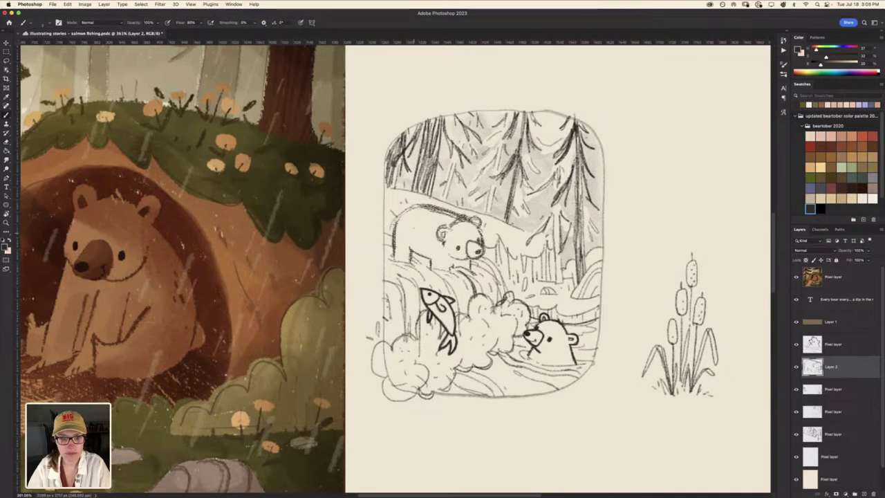
pyautogui.scroll(-1, 397, 262)
pyautogui.scroll(-1, 398, 263)
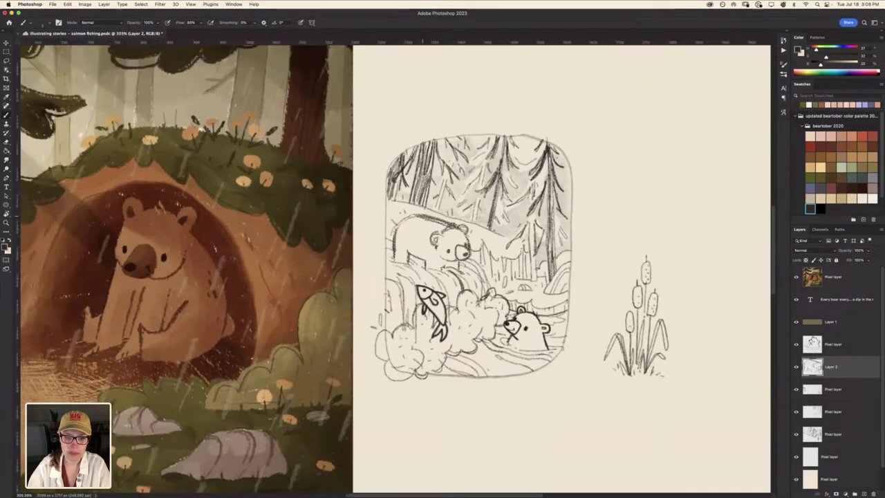
pyautogui.scroll(-2, 484, 263)
pyautogui.scroll(-1, 484, 263)
pyautogui.scroll(2, 484, 263)
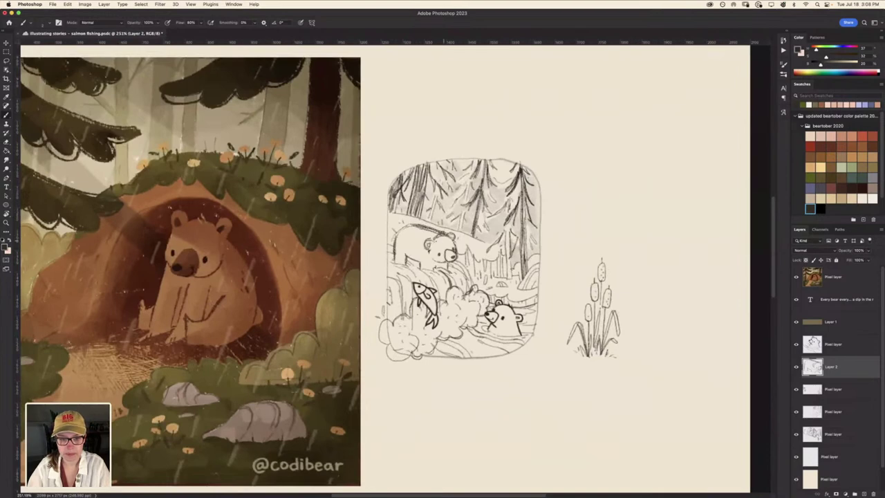
pyautogui.scroll(2, 442, 263)
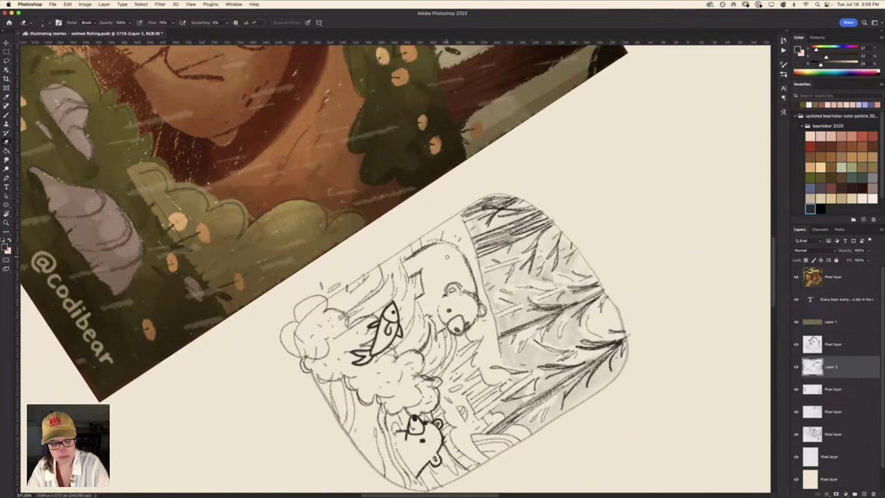
pyautogui.press('Escape')
pyautogui.scroll(-2, 394, 280)
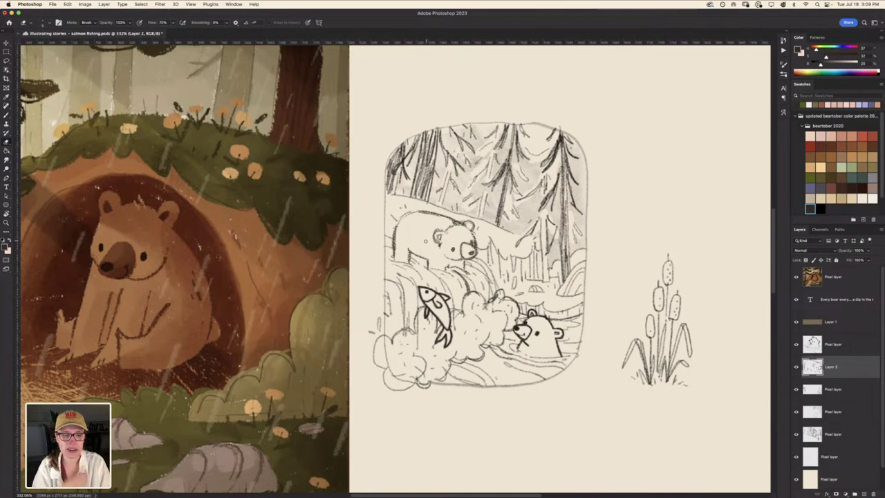
pyautogui.scroll(-3, 425, 240)
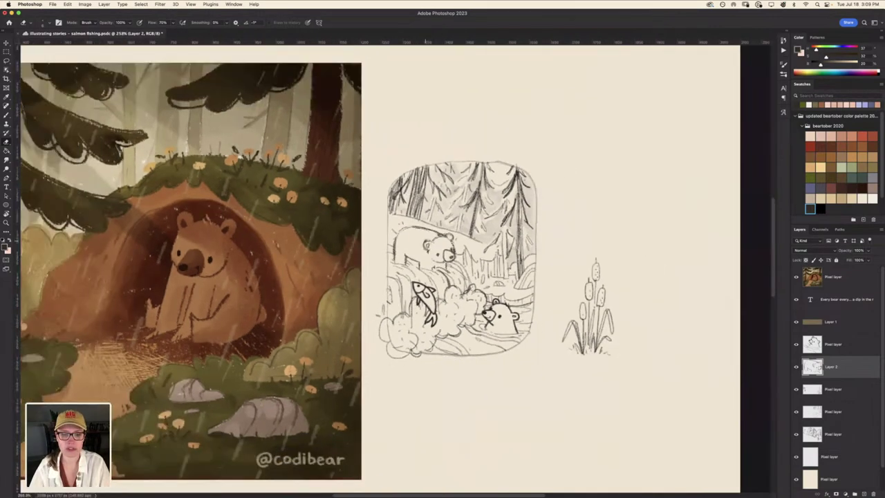
pyautogui.scroll(-3, 423, 242)
pyautogui.scroll(2, 433, 271)
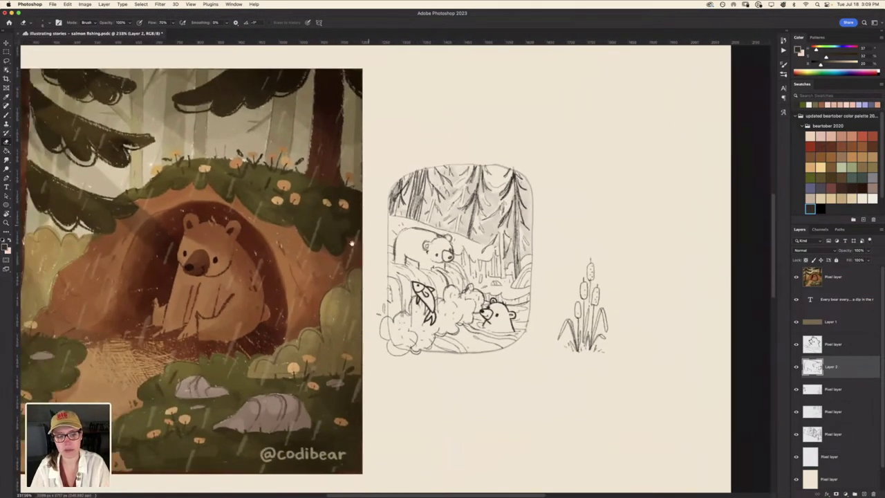
pyautogui.hscroll(-3, 351, 243)
pyautogui.hscroll(-2, 359, 249)
pyautogui.hscroll(1, 394, 258)
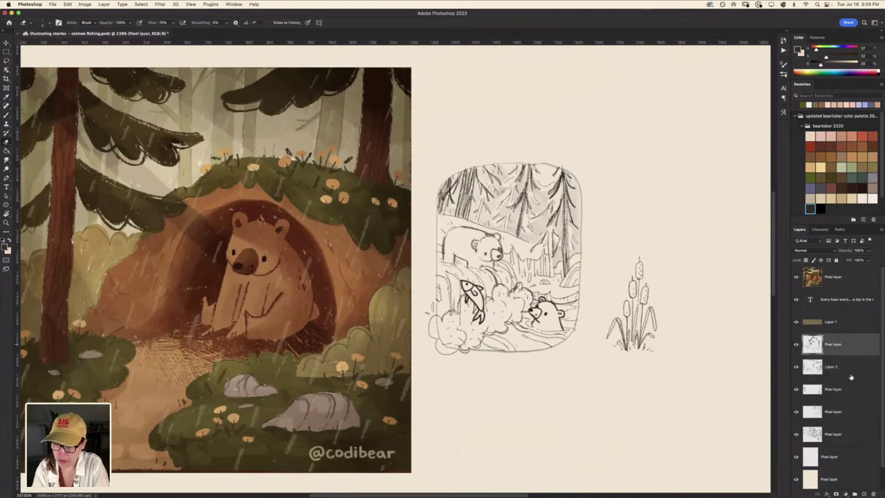
# Group all the sketch layers into Group 1 with Ctrl+G and check the group's visibility
pyautogui.click(853, 437)
pyautogui.keyDown('shift'); pyautogui.click(849, 347); pyautogui.keyUp('shift')
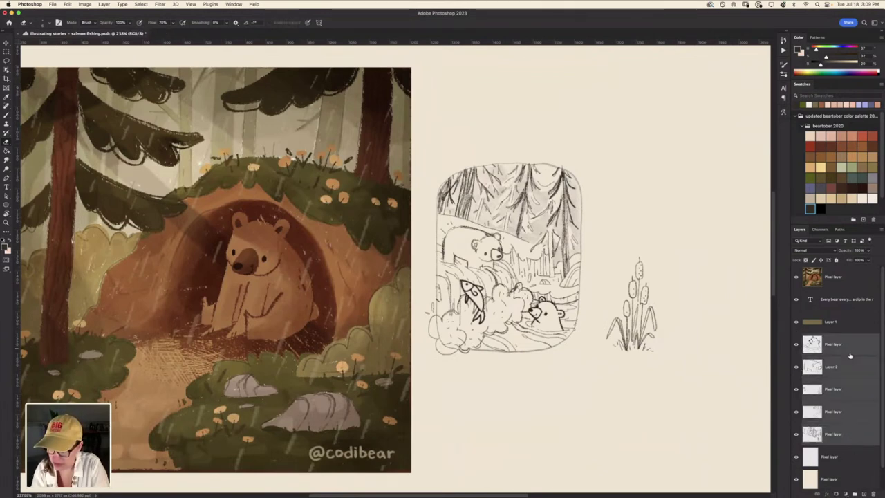
pyautogui.hotkey('ctrl', 'g')
pyautogui.click(795, 338)
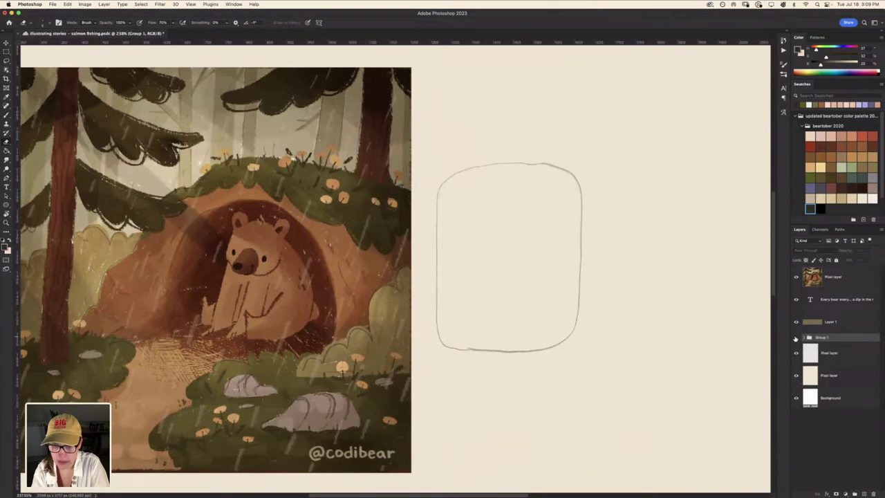
pyautogui.click(795, 338)
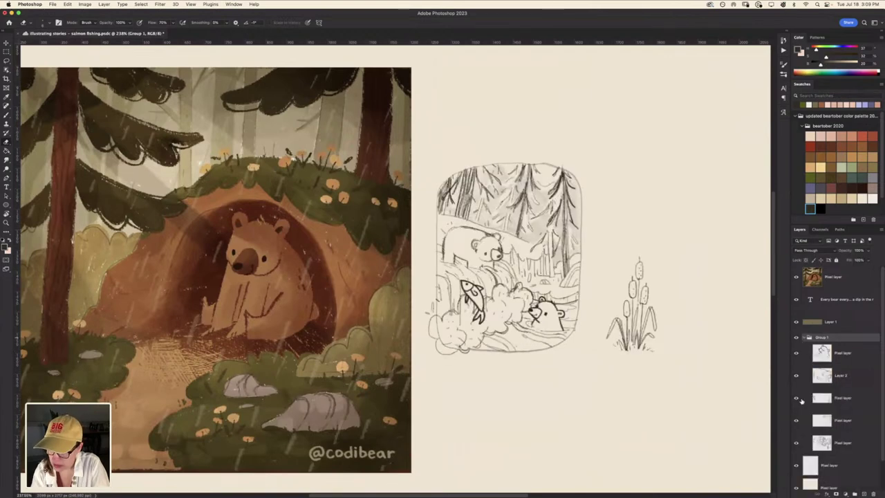
# Lasso the cattails onto their own Layer 3, remove the duplicate cattails, and deselect
pyautogui.click(796, 397)
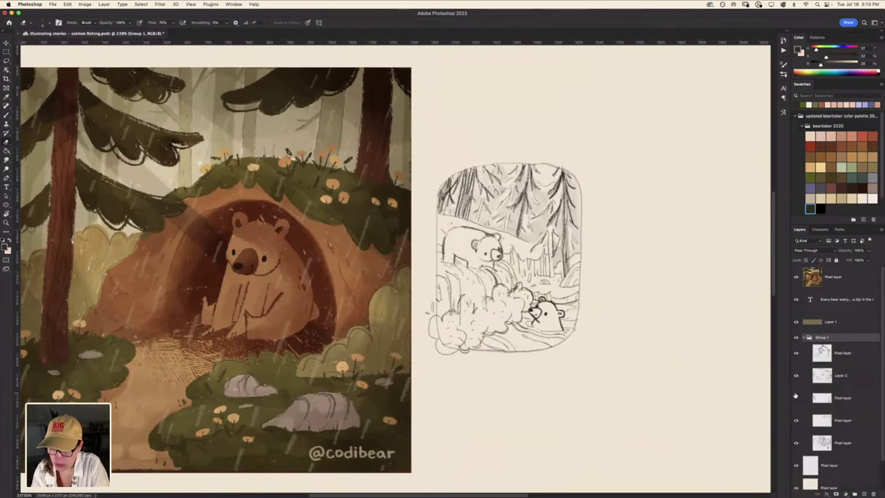
pyautogui.click(843, 398)
pyautogui.press('l')
pyautogui.moveTo(643, 243); pyautogui.dragTo(643, 239)
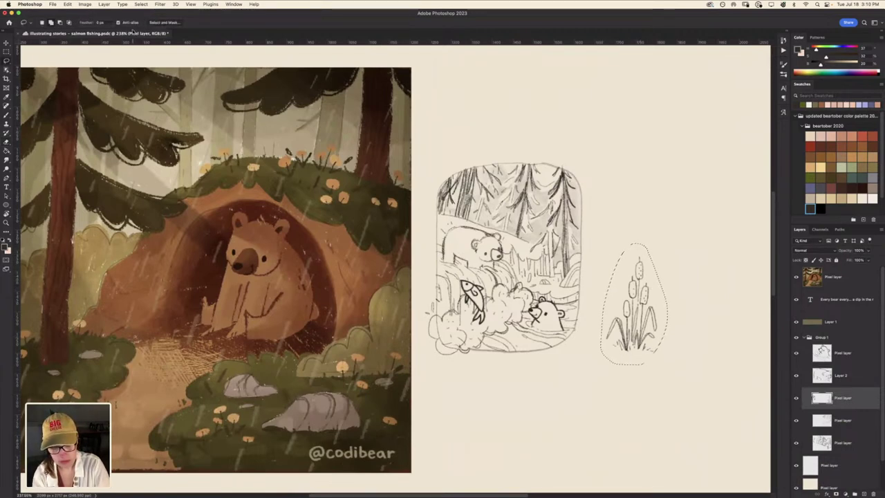
pyautogui.hotkey('ctrl', 'j')
pyautogui.click(842, 423)
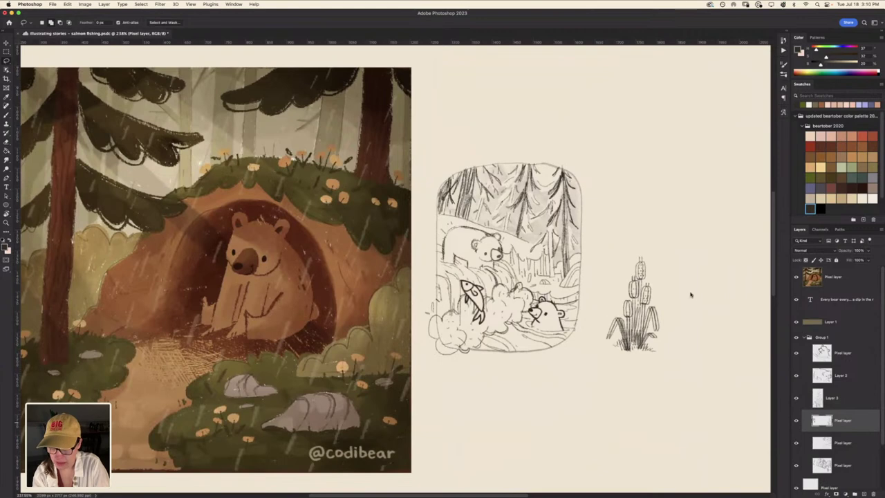
pyautogui.moveTo(666, 260); pyautogui.dragTo(666, 258)
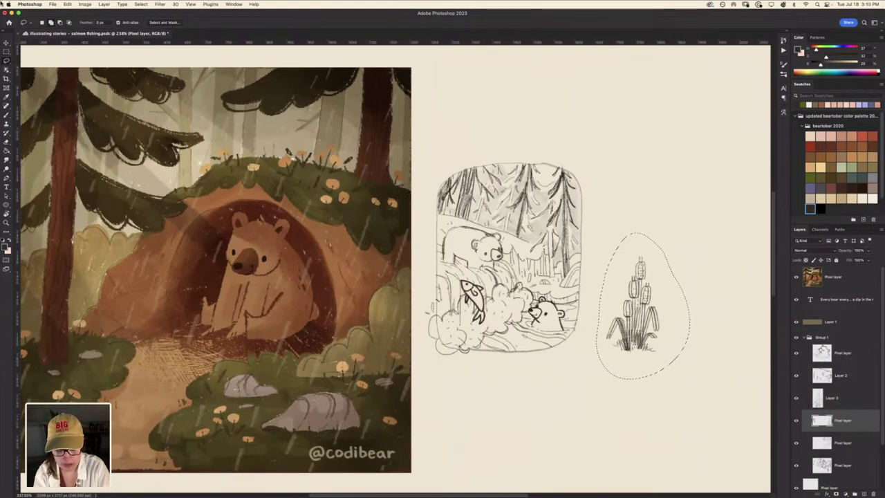
pyautogui.hotkey('ctrl', 'z')
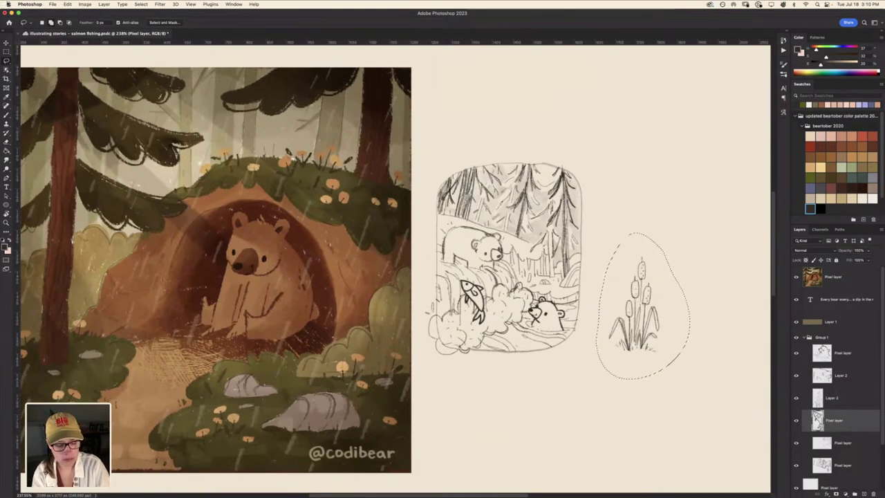
pyautogui.hotkey('ctrl', 'd')
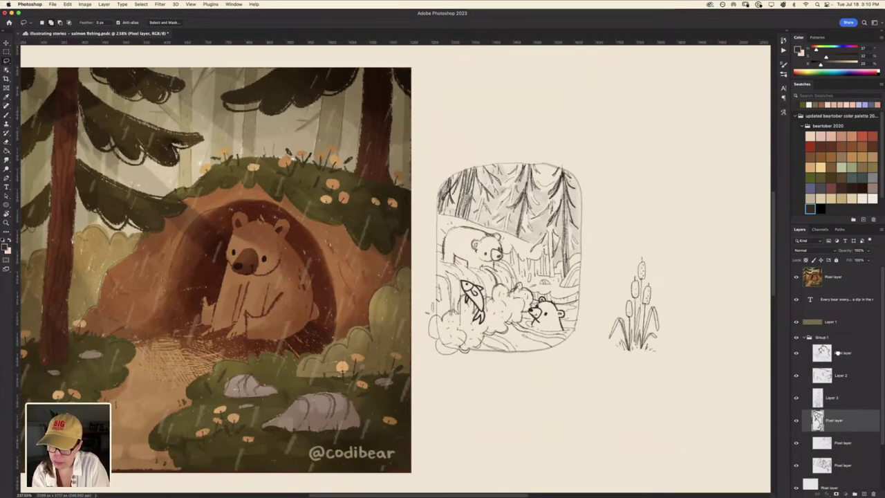
# Move Layer 3 above Group 1, check layer visibility, and collapse the group
pyautogui.moveTo(837, 353); pyautogui.dragTo(822, 340)
pyautogui.click(796, 359)
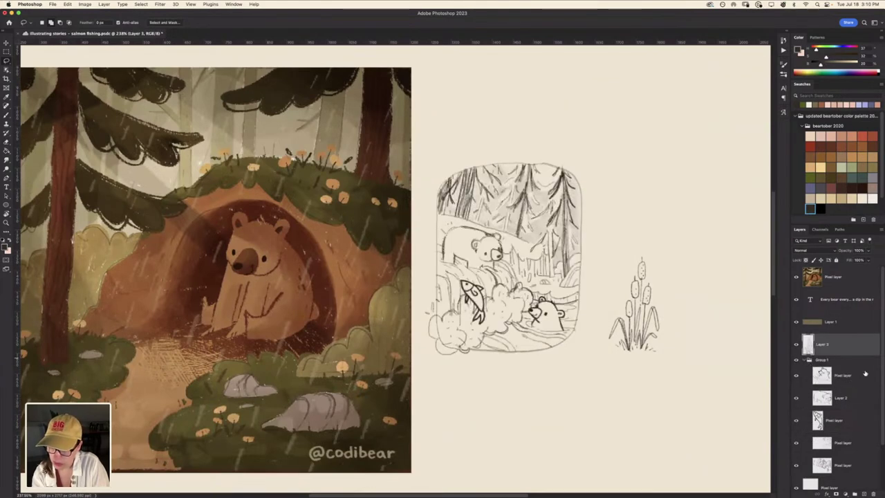
pyautogui.scroll(-3, 881, 376)
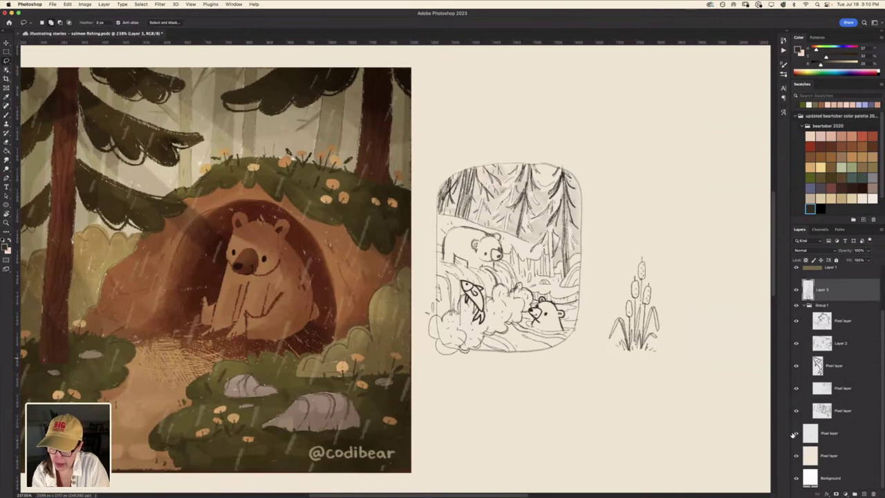
pyautogui.click(794, 433)
pyautogui.click(823, 432)
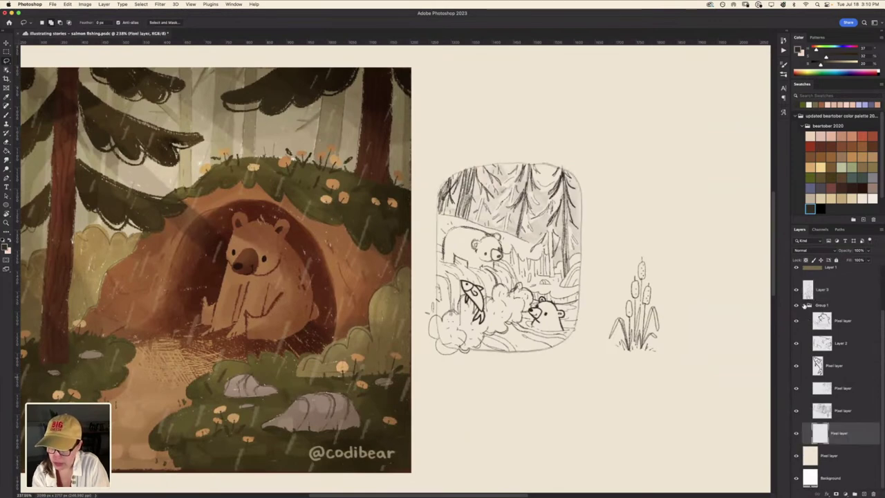
pyautogui.click(804, 304)
pyautogui.click(796, 360)
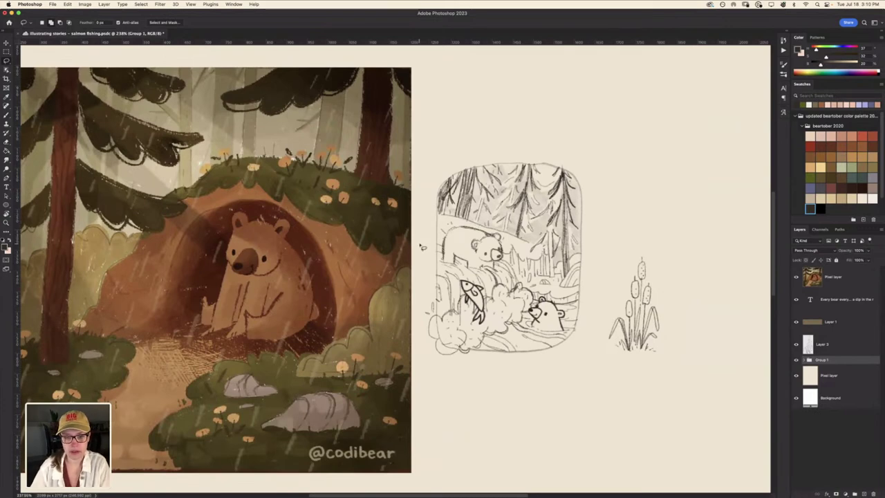
# Hide the coloured bear reference layer and toggle the sketch group's visibility
pyautogui.scroll(-5, 422, 247)
pyautogui.scroll(-3, 423, 263)
pyautogui.scroll(-1, 424, 277)
pyautogui.scroll(-1, 424, 280)
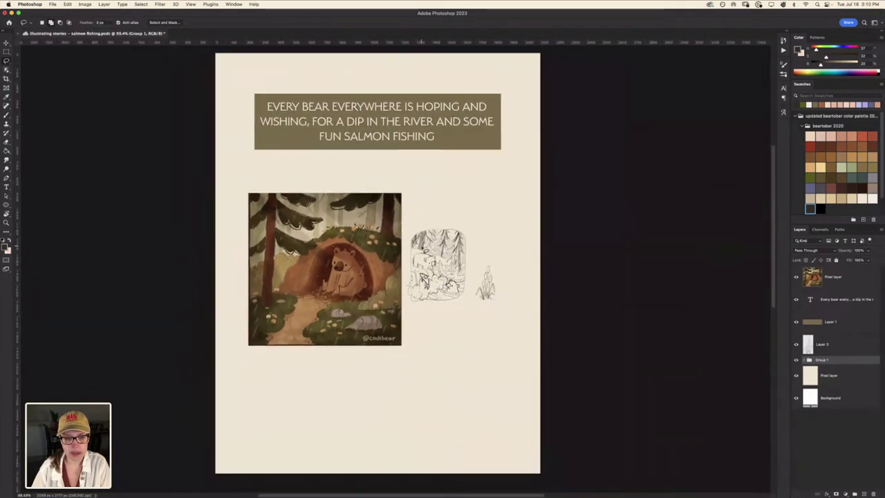
pyautogui.scroll(-1, 423, 280)
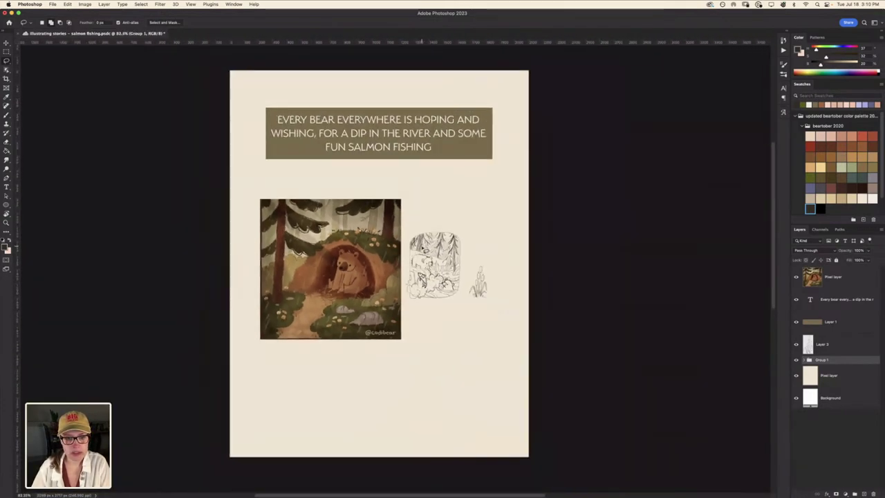
pyautogui.click(796, 277)
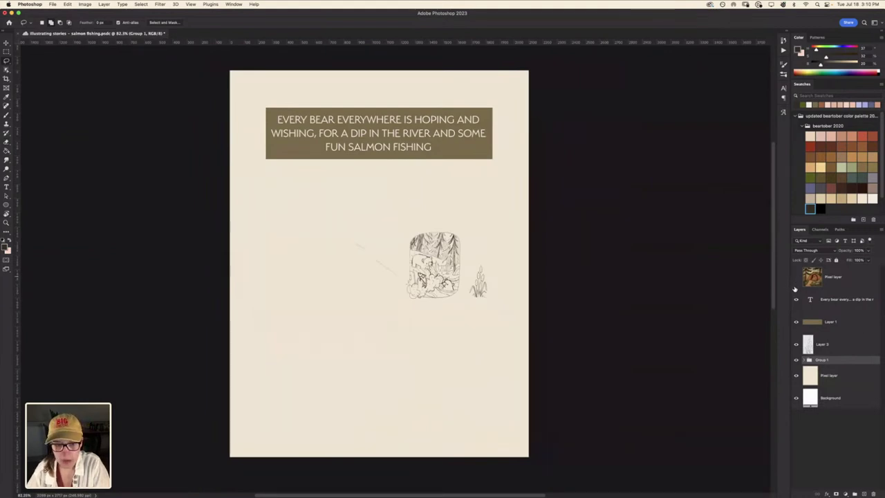
pyautogui.click(796, 360)
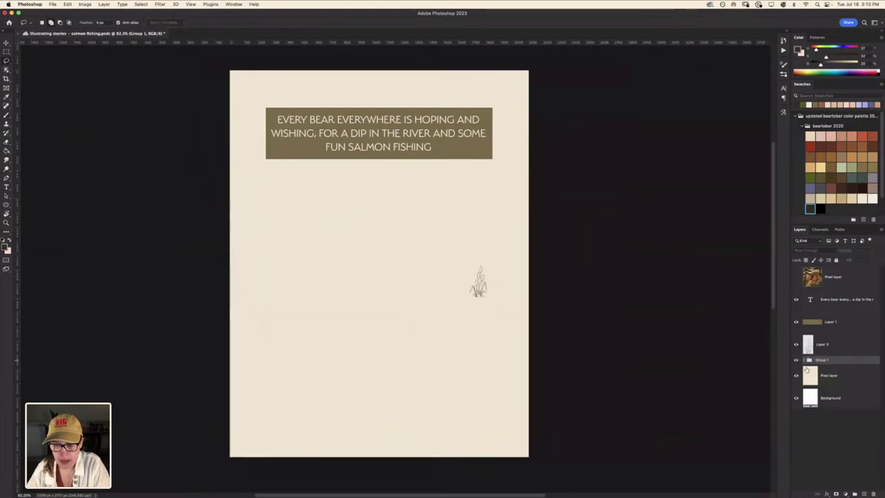
# Expand Group 1, toggle its sketch layers to identify them, and select one for brushing
pyautogui.click(804, 360)
pyautogui.click(796, 375)
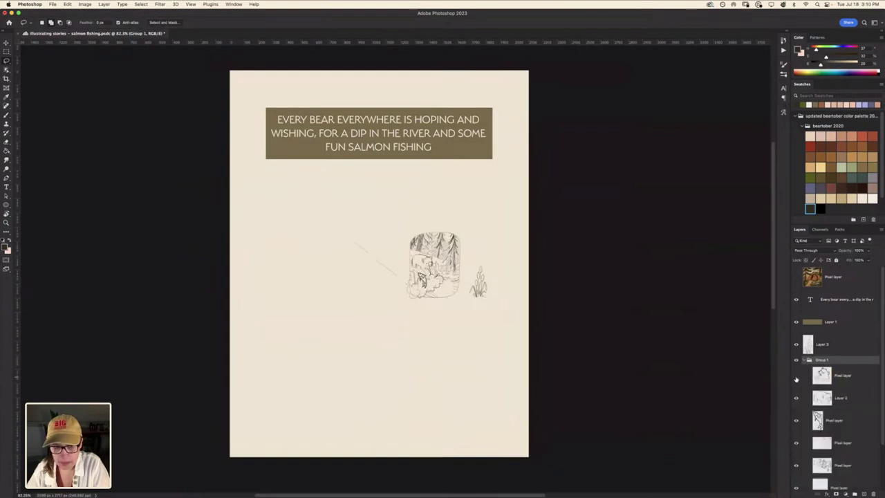
pyautogui.click(796, 443)
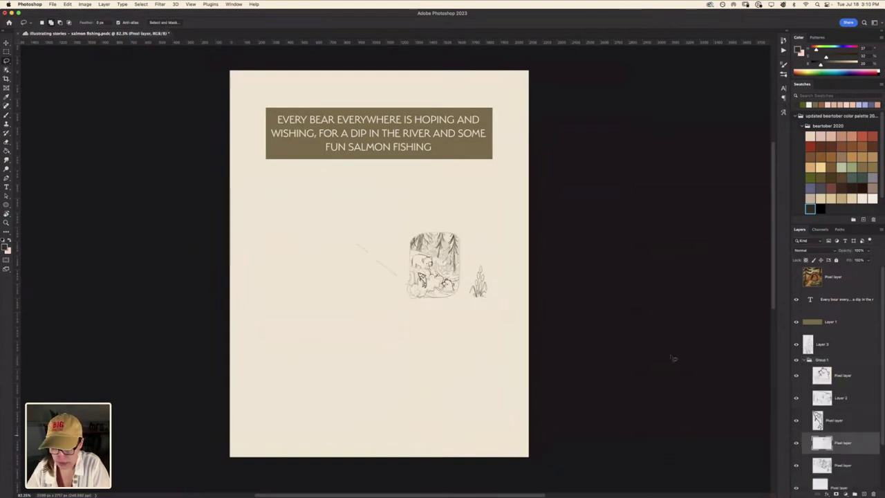
pyautogui.click(836, 442)
pyautogui.press('b')
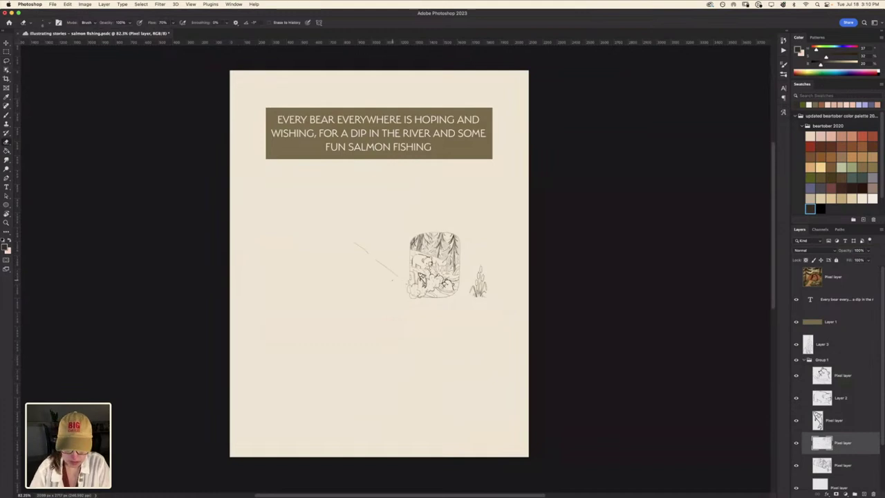
pyautogui.scroll(-1, 394, 276)
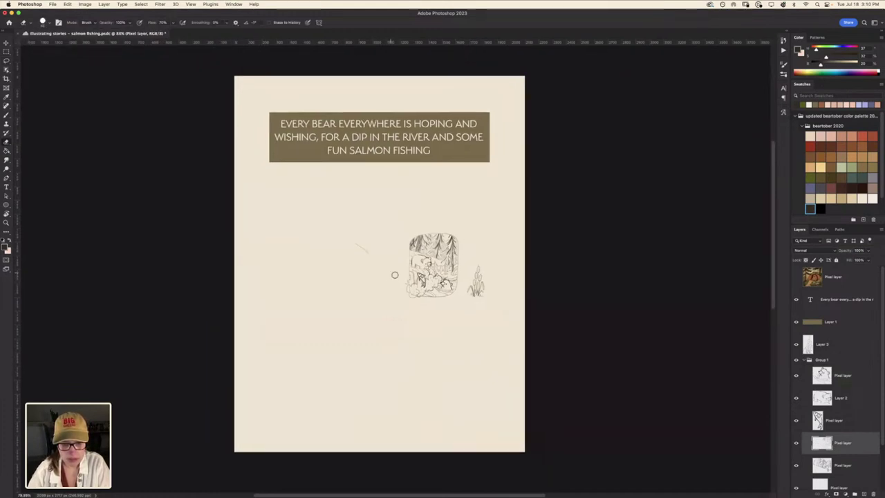
# Collapse and select Group 1, then put the whole sketch group into Free Transform (Ctrl+T)
pyautogui.click(801, 360)
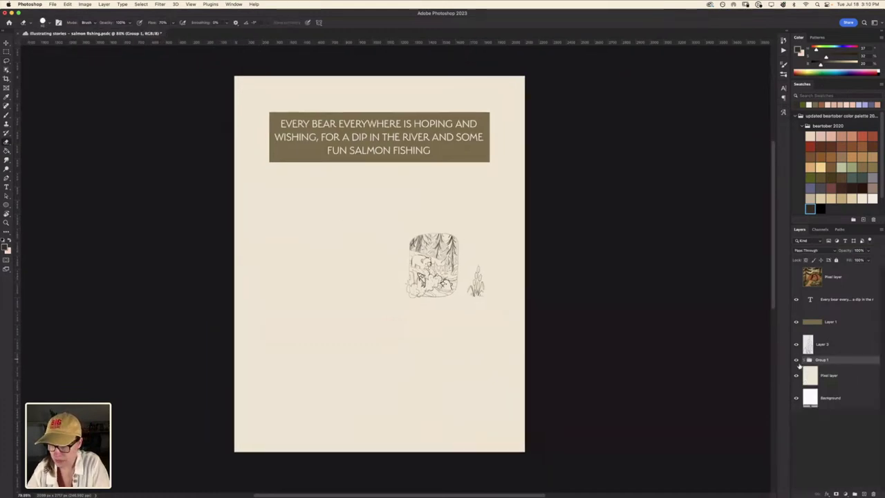
pyautogui.click(796, 361)
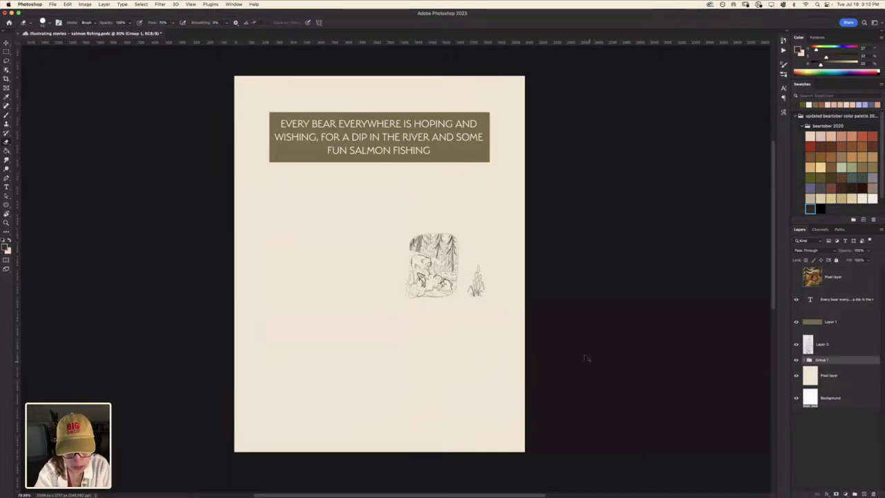
pyautogui.hotkey('ctrl', 't')
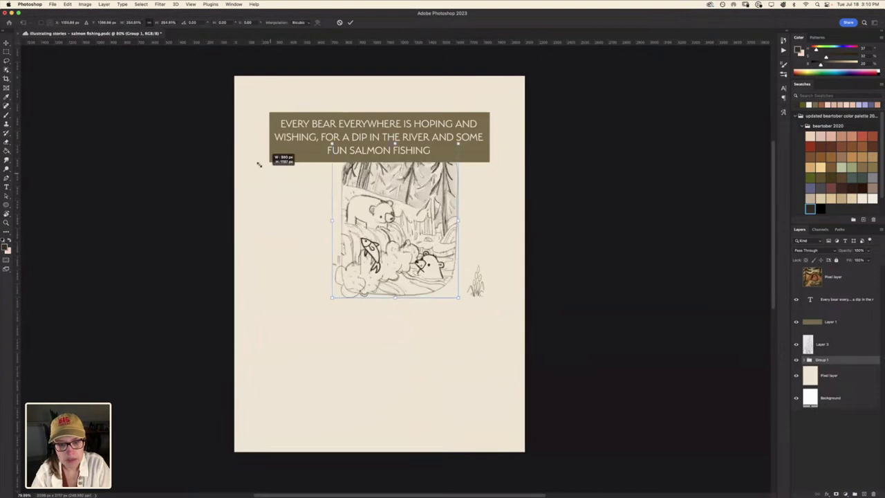
# Scale the sketch group up and position it just below the title banner
pyautogui.moveTo(405, 235); pyautogui.dragTo(300, 163)
pyautogui.moveTo(385, 293); pyautogui.dragTo(440, 354)
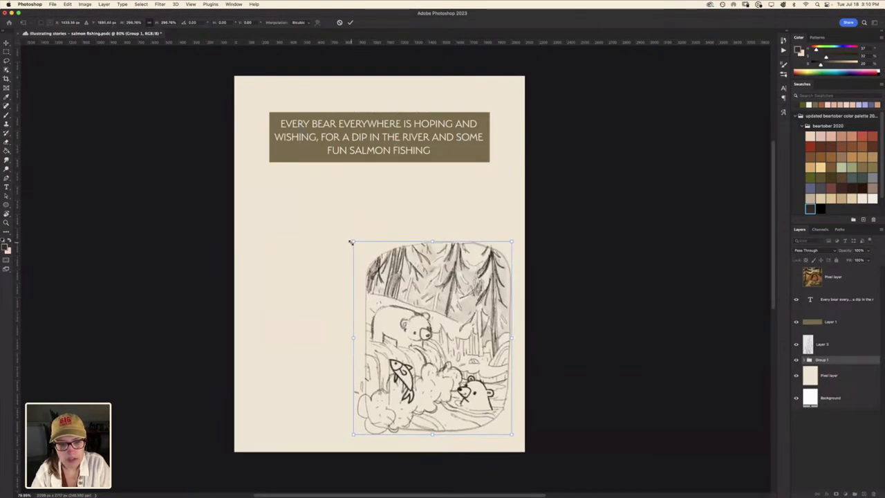
pyautogui.moveTo(352, 241); pyautogui.dragTo(314, 197)
pyautogui.moveTo(408, 305); pyautogui.dragTo(402, 313)
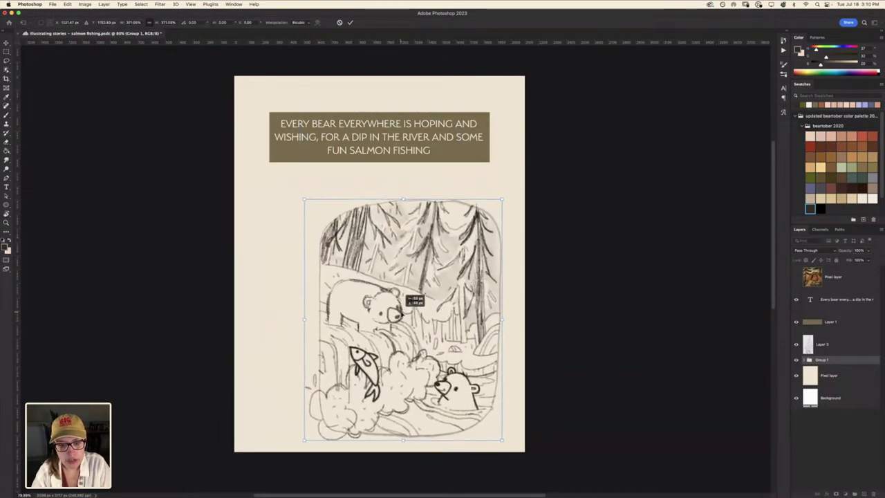
pyautogui.moveTo(292, 196); pyautogui.dragTo(275, 177)
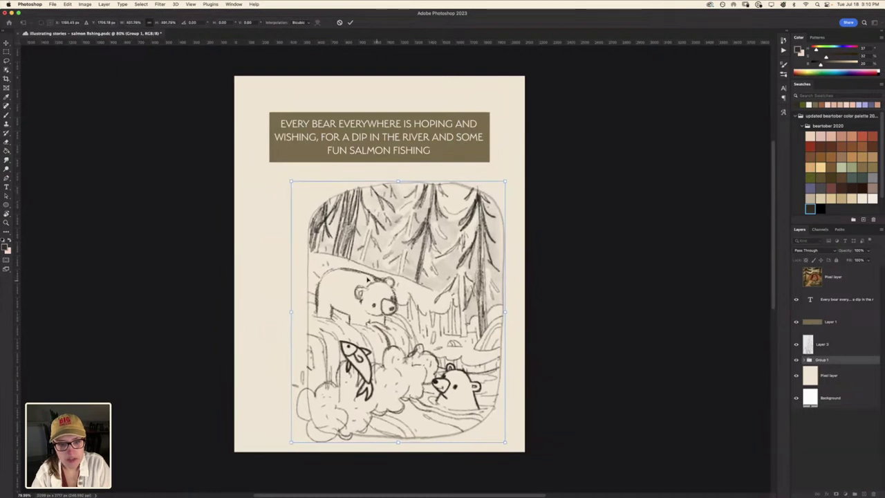
pyautogui.moveTo(377, 280); pyautogui.dragTo(349, 275)
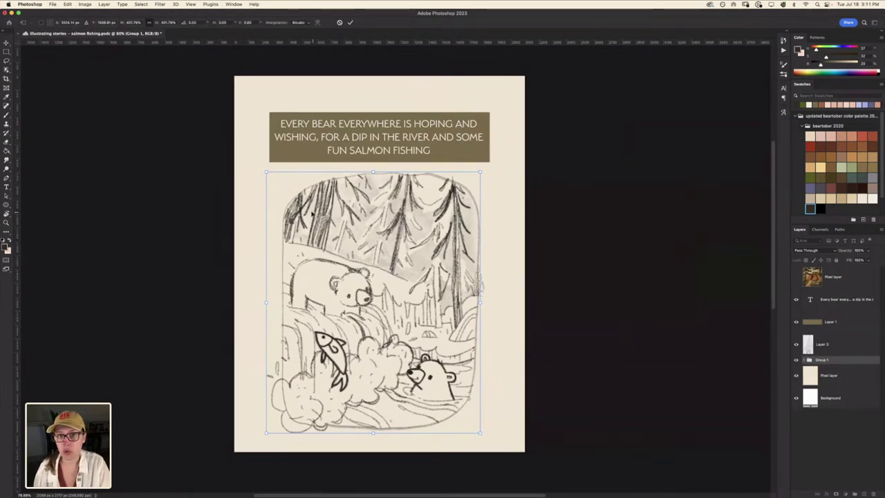
pyautogui.moveTo(265, 172); pyautogui.dragTo(257, 169)
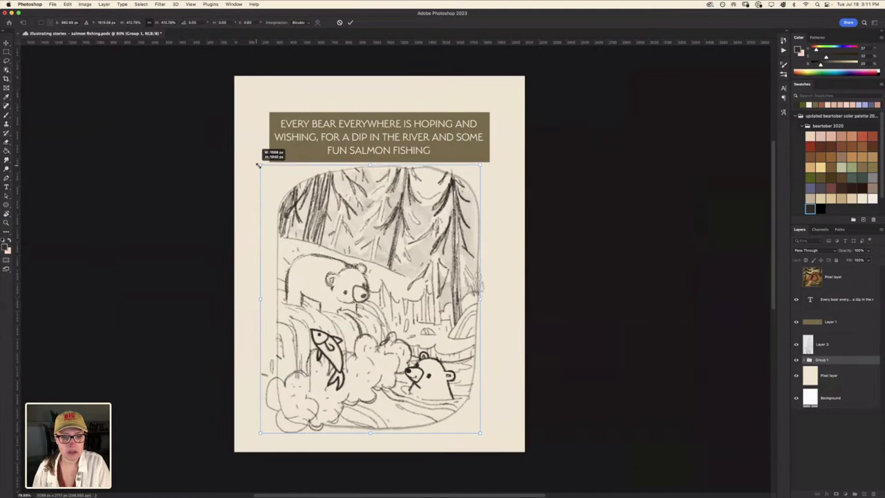
pyautogui.moveTo(348, 274); pyautogui.dragTo(351, 274)
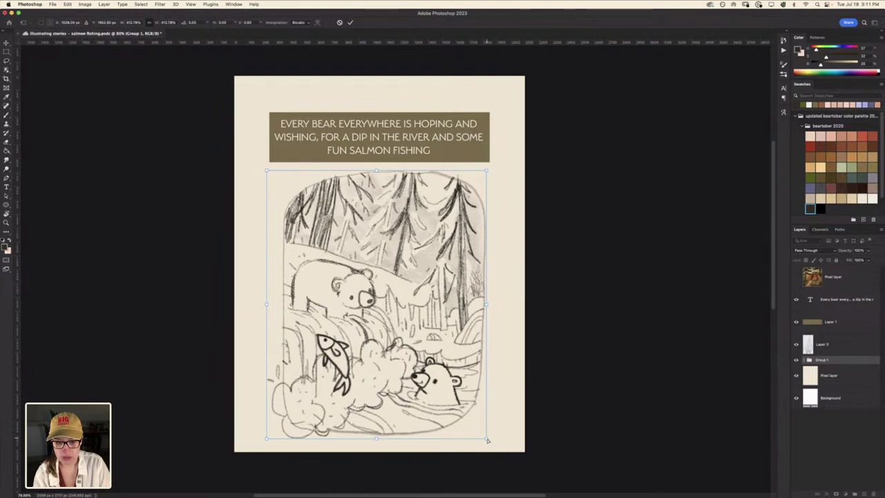
# Tilt the sketch slightly, stretch its corners to fill the page width, and commit
pyautogui.moveTo(490, 441); pyautogui.dragTo(490, 447)
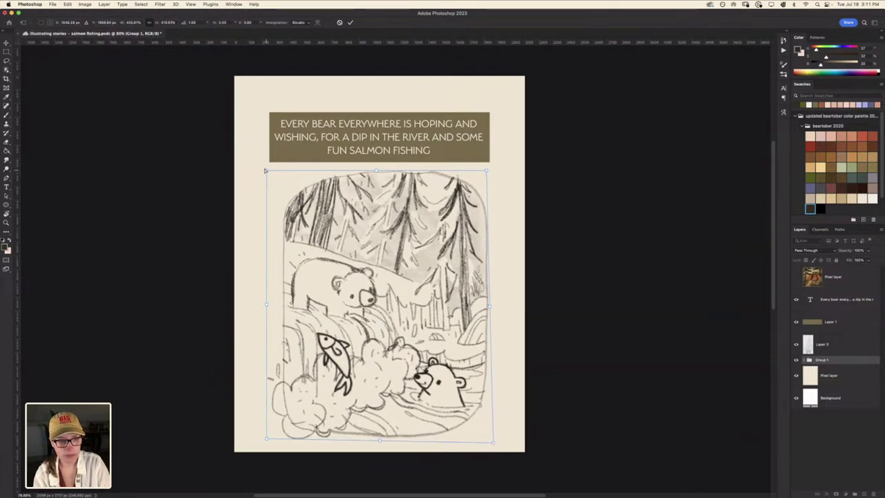
pyautogui.moveTo(264, 171); pyautogui.dragTo(264, 172)
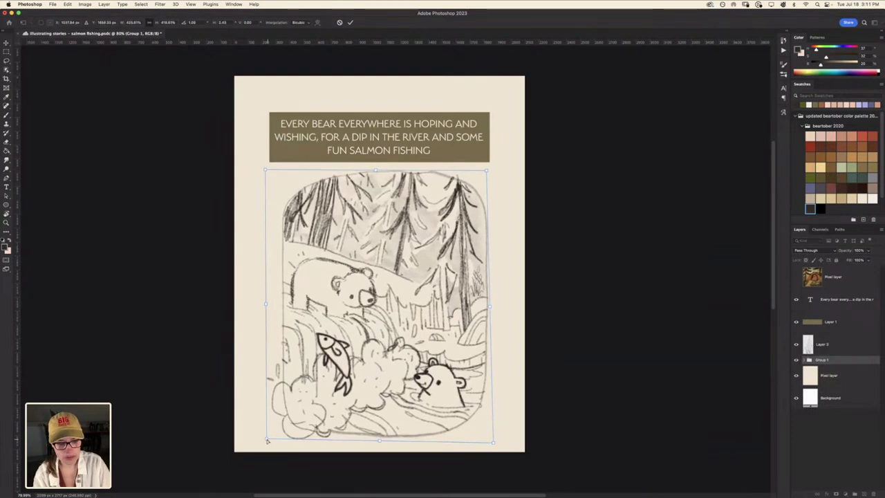
pyautogui.moveTo(267, 440); pyautogui.dragTo(262, 438)
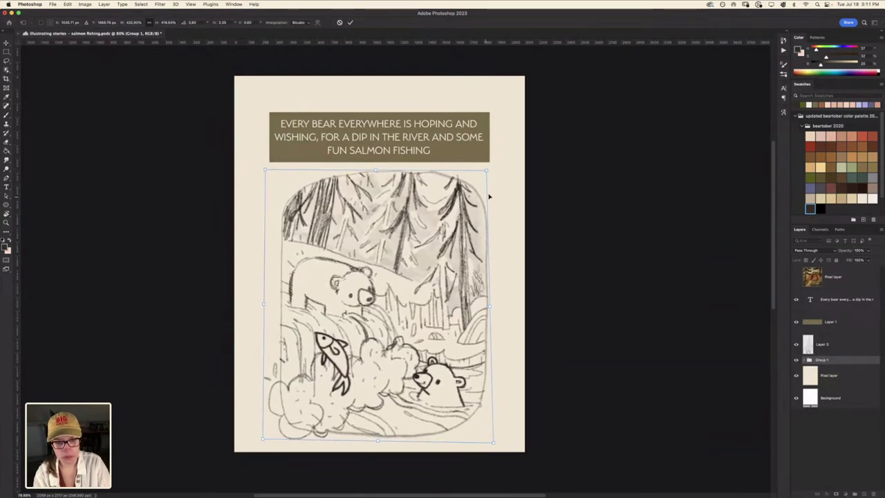
pyautogui.moveTo(486, 172); pyautogui.dragTo(486, 173)
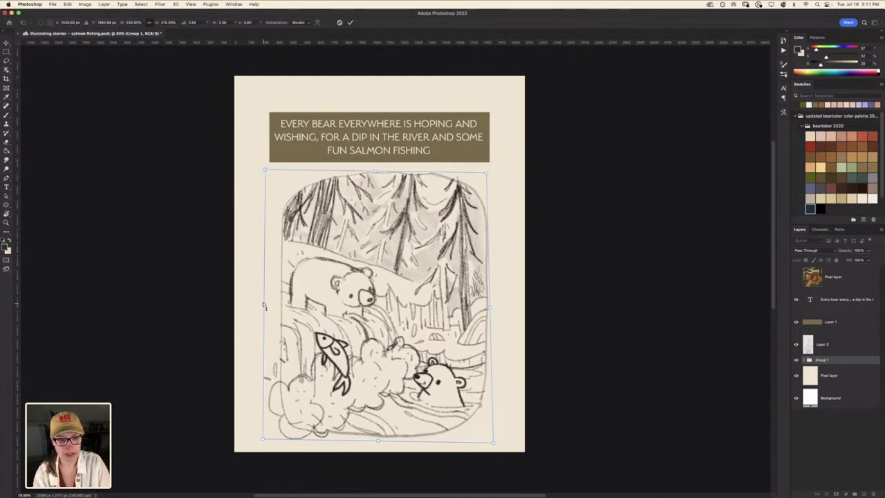
pyautogui.moveTo(263, 305); pyautogui.dragTo(260, 305)
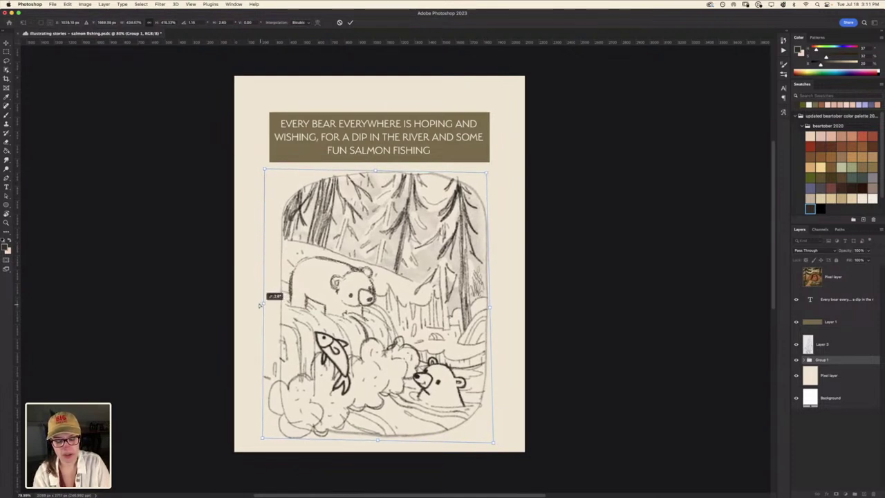
pyautogui.press('Return')
pyautogui.press('b')
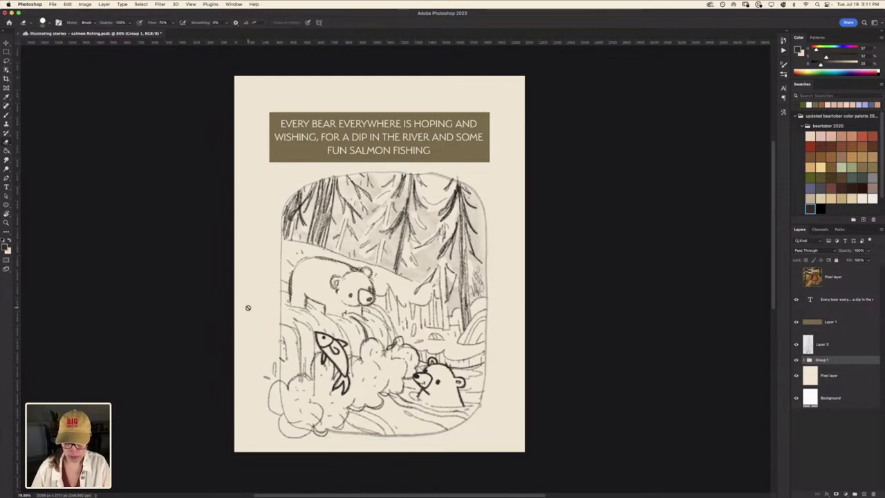
# Mirror the canvas view, then rotate and slightly resize the sketch group
pyautogui.hotkey('ctrl', 'shift', 'h')
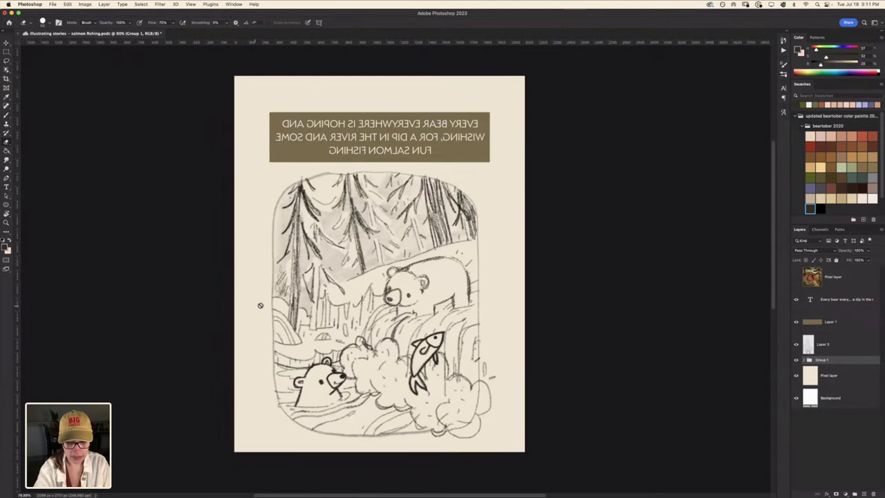
pyautogui.hotkey('ctrl', 't')
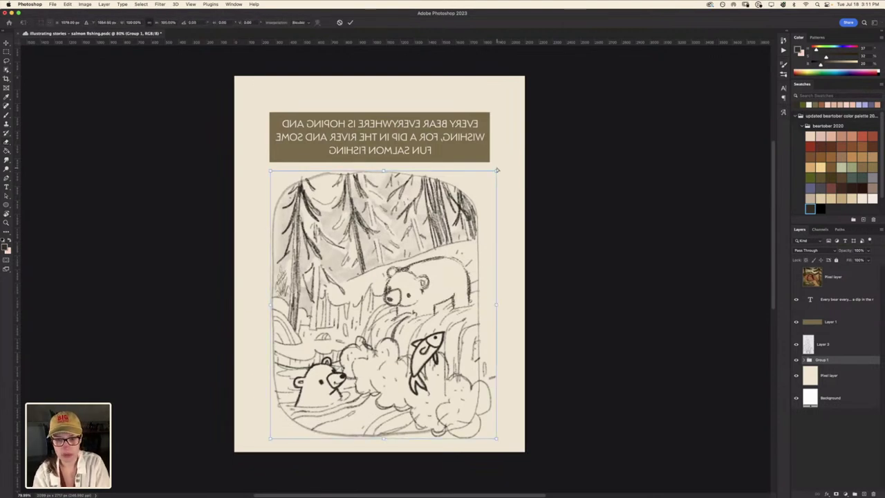
pyautogui.moveTo(498, 171); pyautogui.dragTo(499, 166)
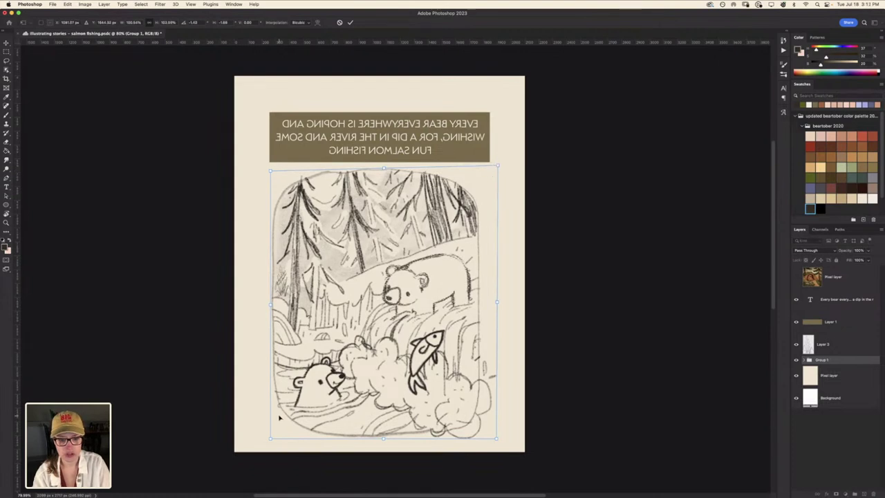
pyautogui.moveTo(273, 434); pyautogui.dragTo(271, 440)
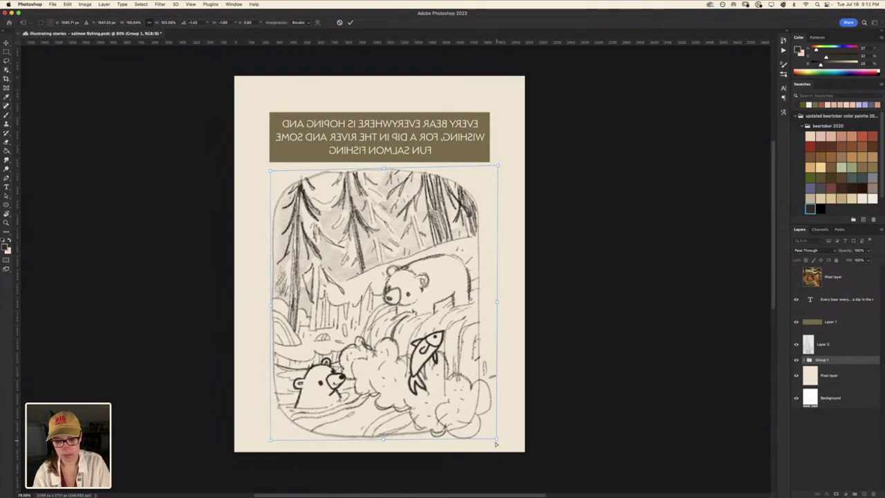
pyautogui.moveTo(497, 439); pyautogui.dragTo(496, 438)
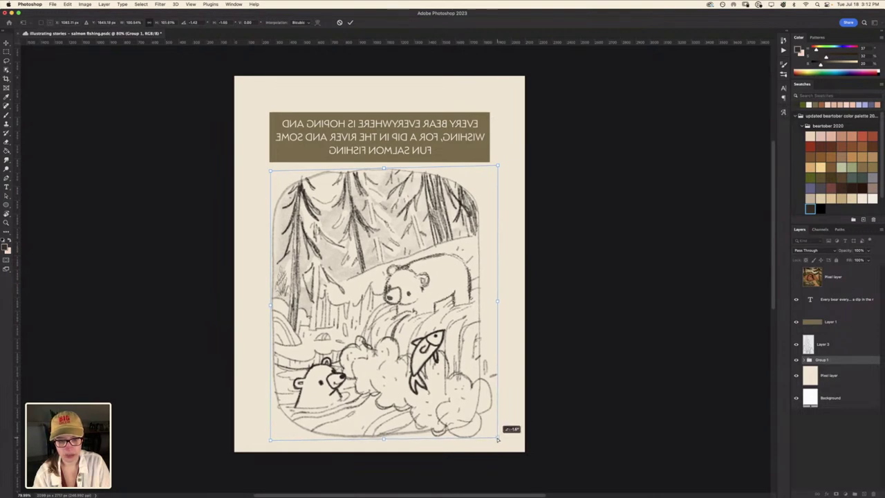
pyautogui.press('Return')
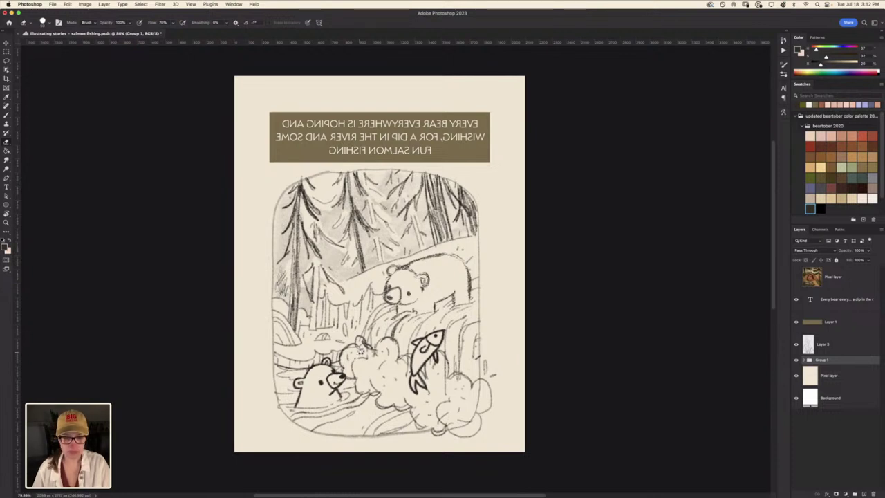
# Restore the normal view, rotate the sketch about -3°, and save the document
pyautogui.hotkey('ctrl', 'shift', 'h')
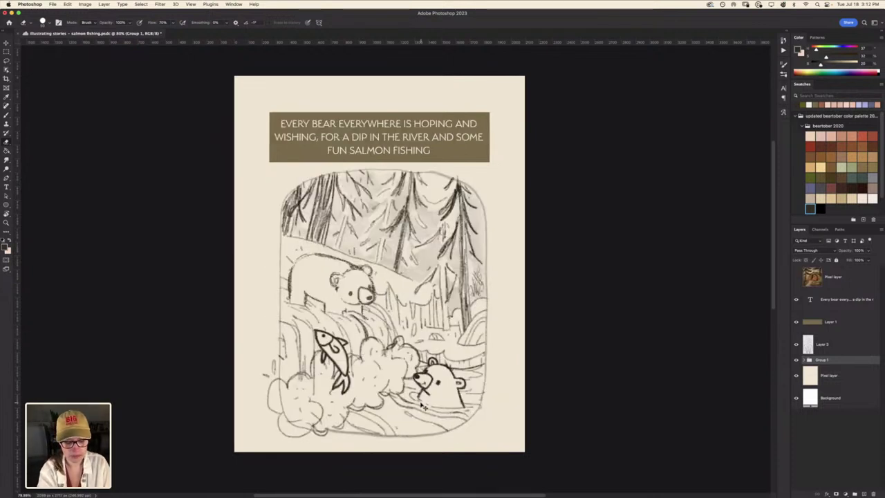
pyautogui.hotkey('ctrl', 't')
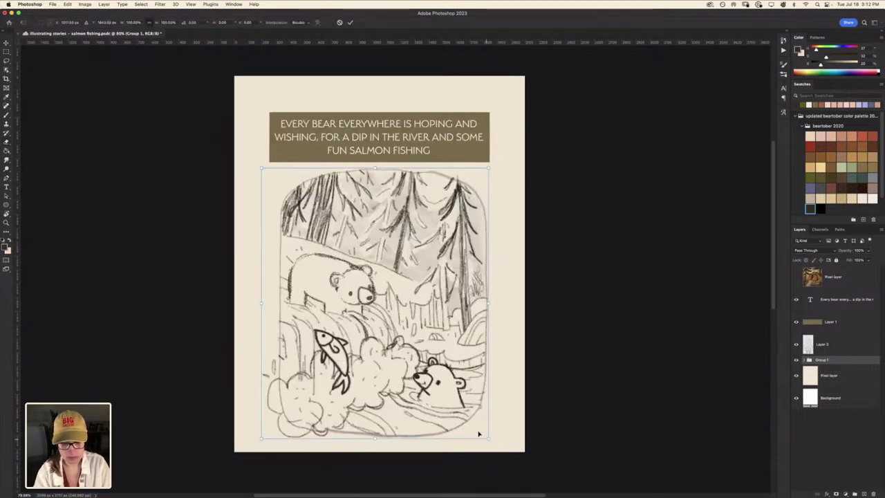
pyautogui.moveTo(489, 439); pyautogui.dragTo(488, 437)
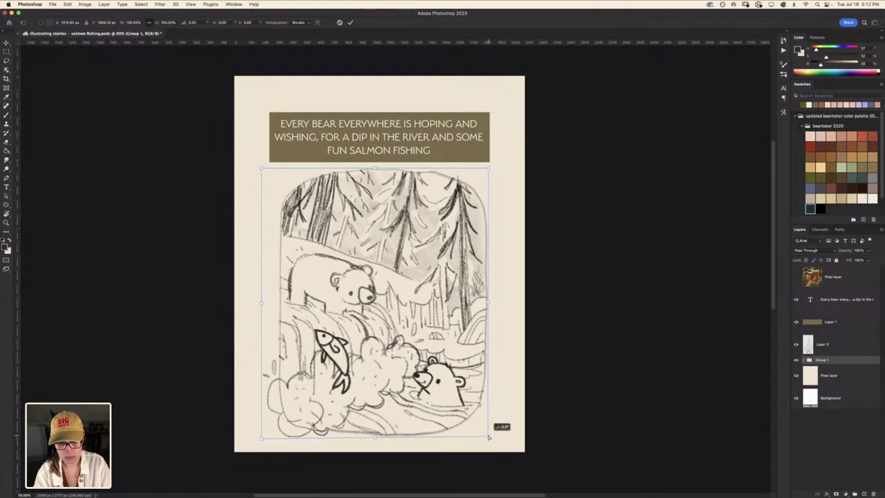
pyautogui.press('Return')
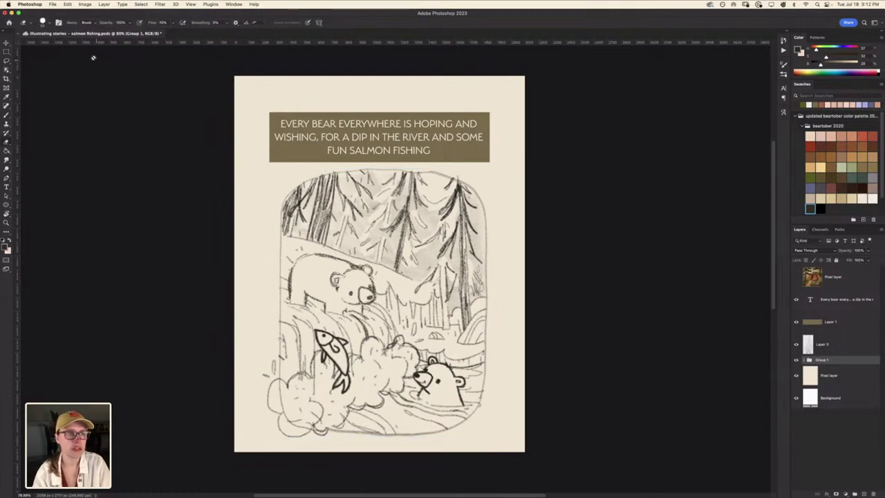
pyautogui.press('super+s')
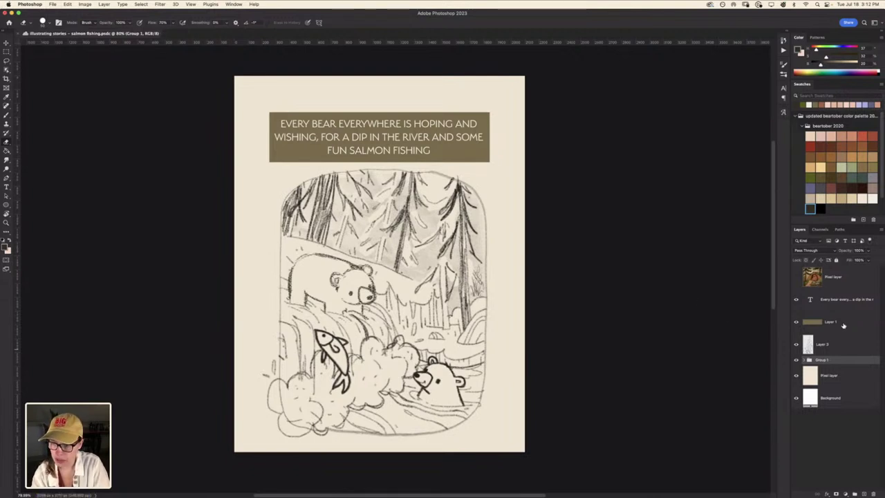
# Stack Group 1 above Layer 3, raise the banner and sketch ~19 px, and fade Group 1's opacity
pyautogui.moveTo(847, 359); pyautogui.dragTo(843, 334)
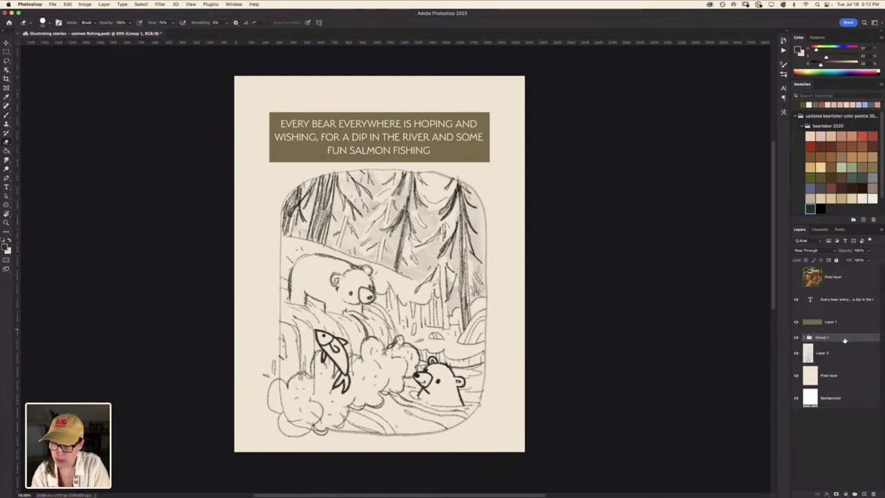
pyautogui.press('super+t')
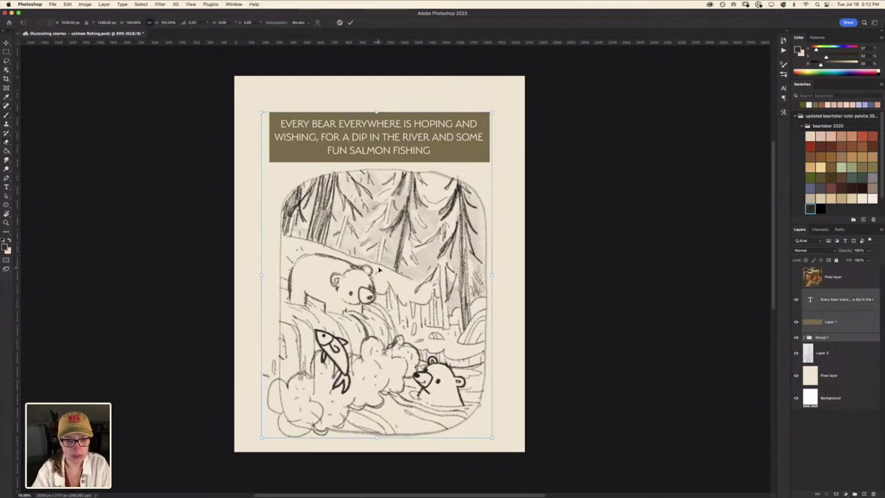
pyautogui.moveTo(379, 269); pyautogui.dragTo(380, 256)
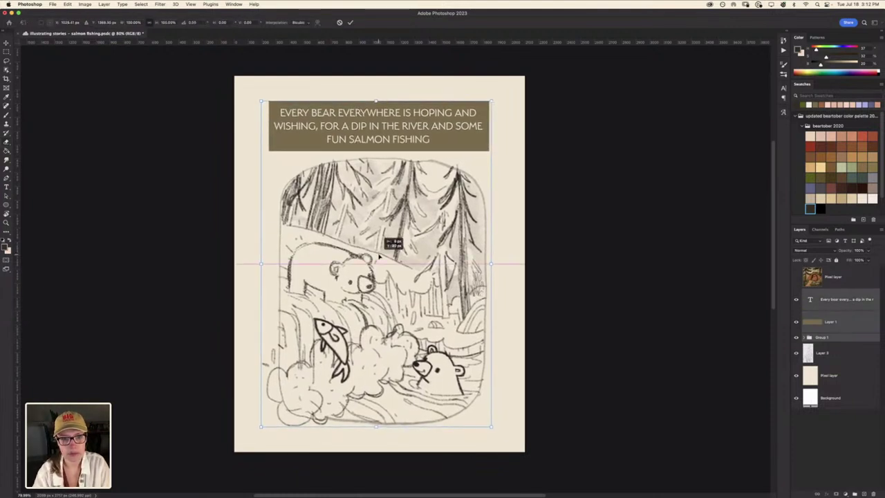
pyautogui.press('Return')
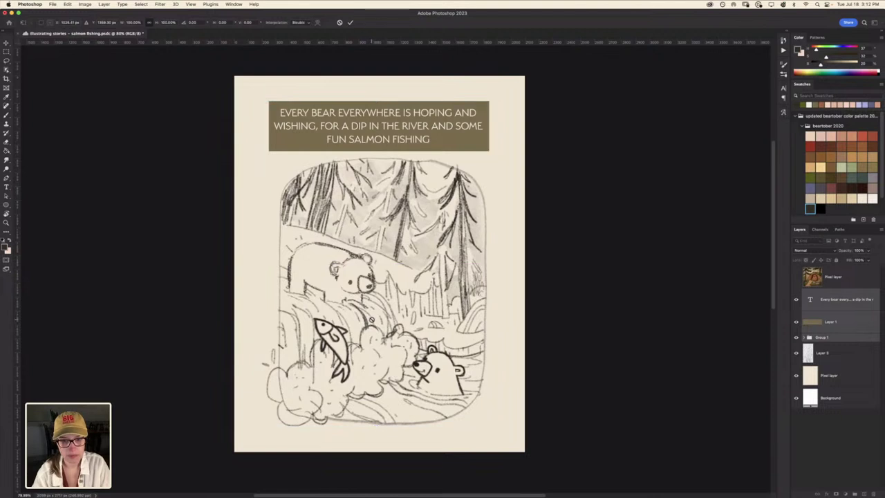
pyautogui.press('b')
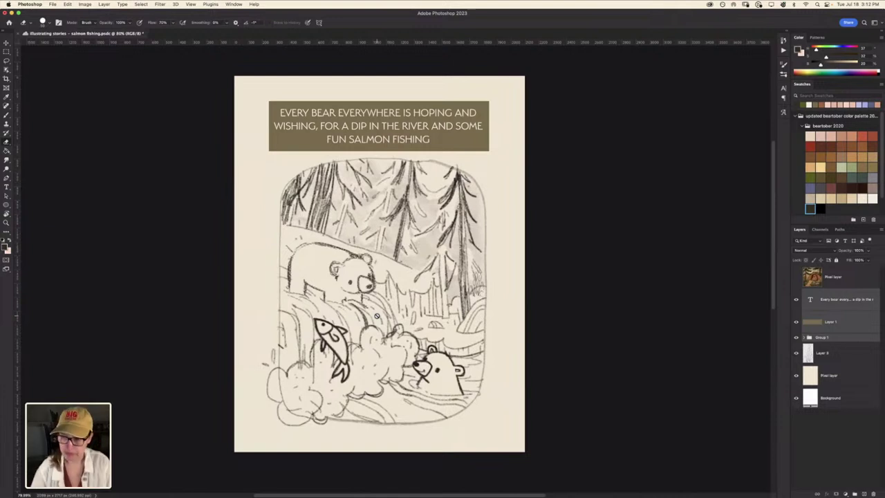
pyautogui.click(845, 338)
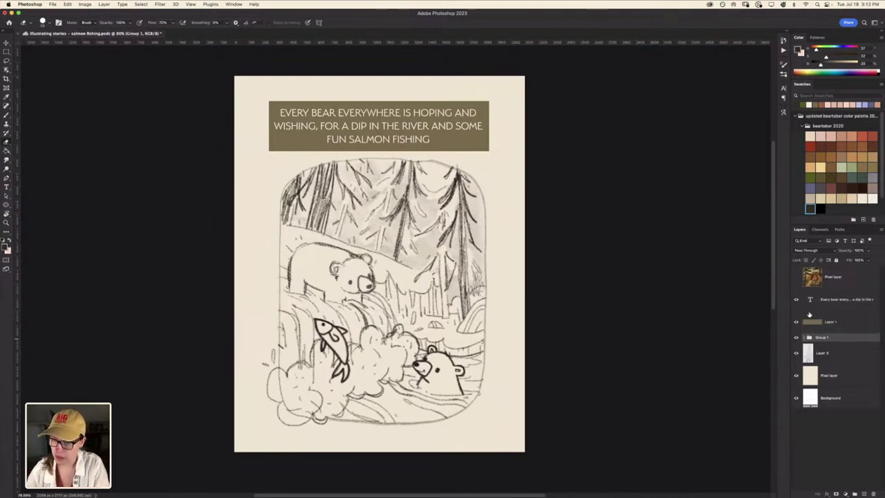
pyautogui.moveTo(867, 251); pyautogui.dragTo(849, 260)
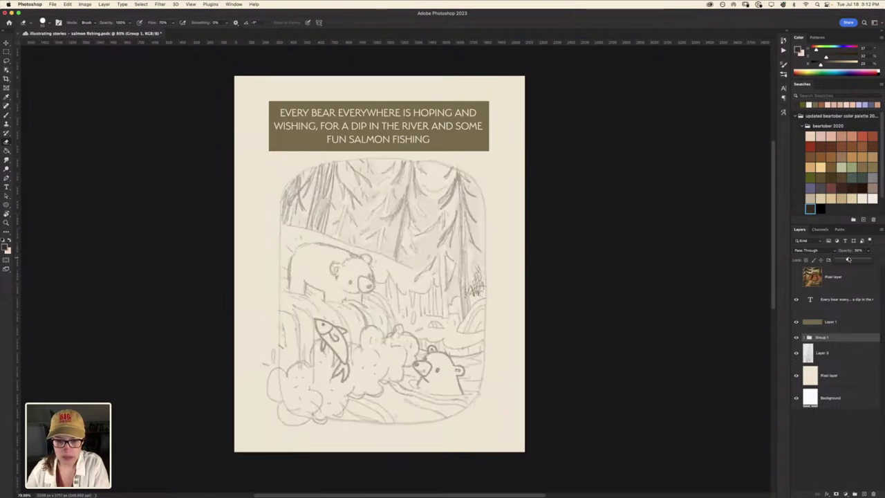
# Move the Layer 3 cattail sketch up beside the right end of the title banner
pyautogui.click(820, 354)
pyautogui.hotkey('ctrl', 't')
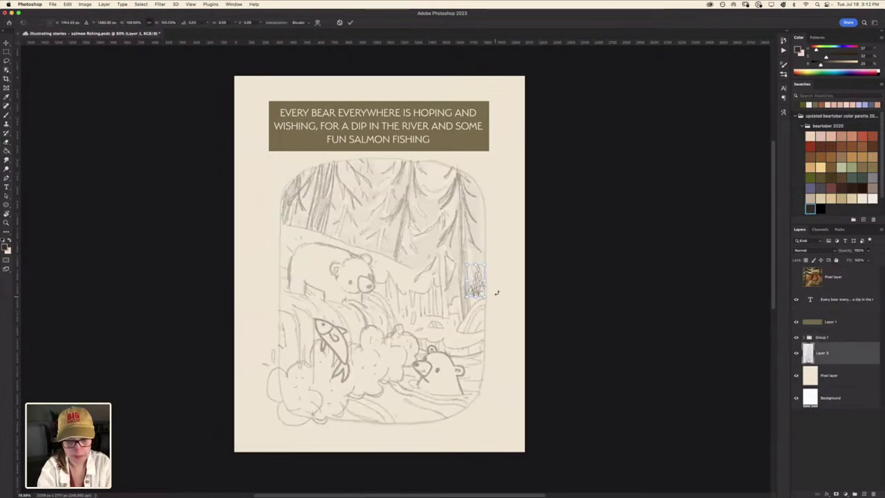
pyautogui.moveTo(476, 283)
pyautogui.mouseDown()
pyautogui.moveTo(502, 149)
pyautogui.moveTo(506, 162)
pyautogui.mouseUp()
pyautogui.press('Return')
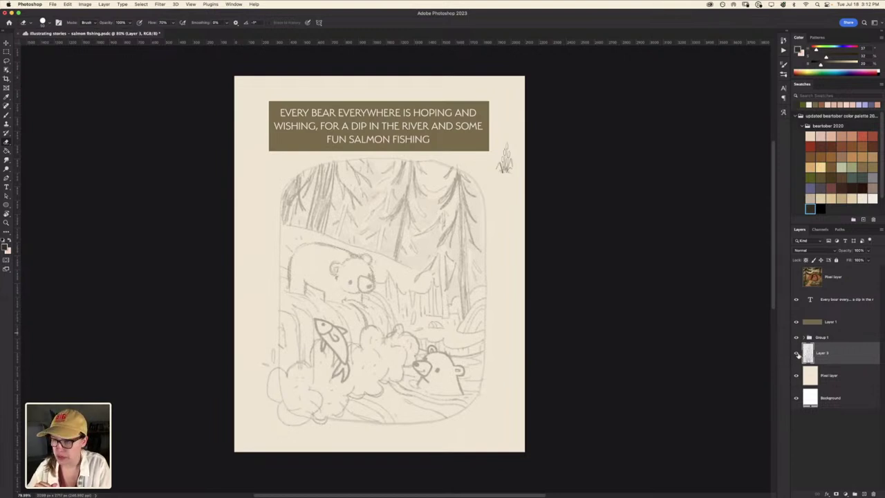
# Hide Group 1 and move the cattail sketch down onto the empty page below the banner
pyautogui.click(796, 338)
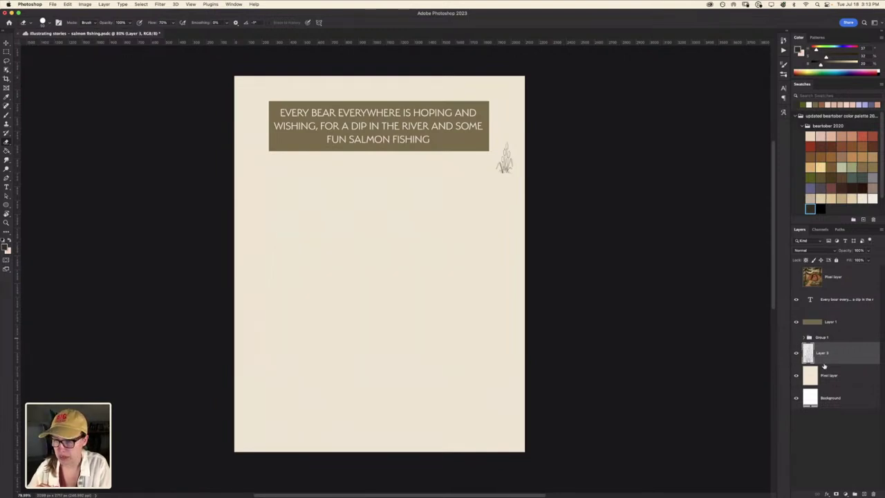
pyautogui.hotkey('ctrl', 't')
pyautogui.moveTo(505, 163); pyautogui.dragTo(443, 312)
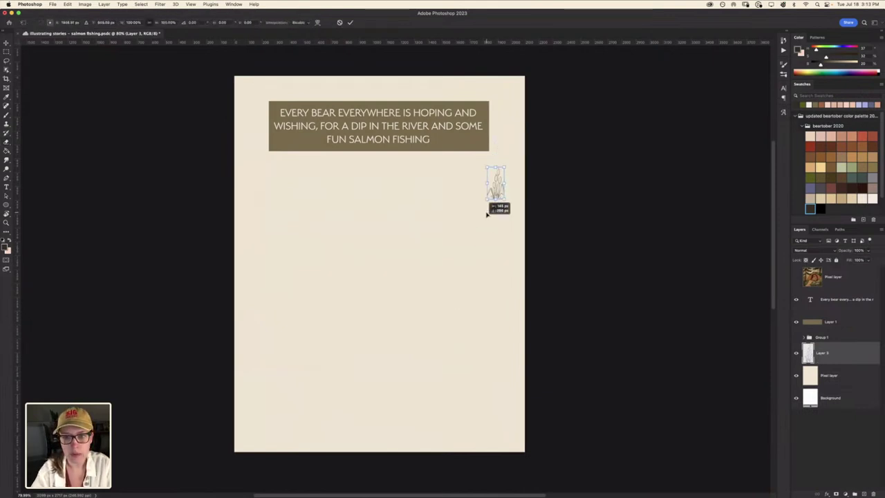
pyautogui.press('Return')
pyautogui.press('b')
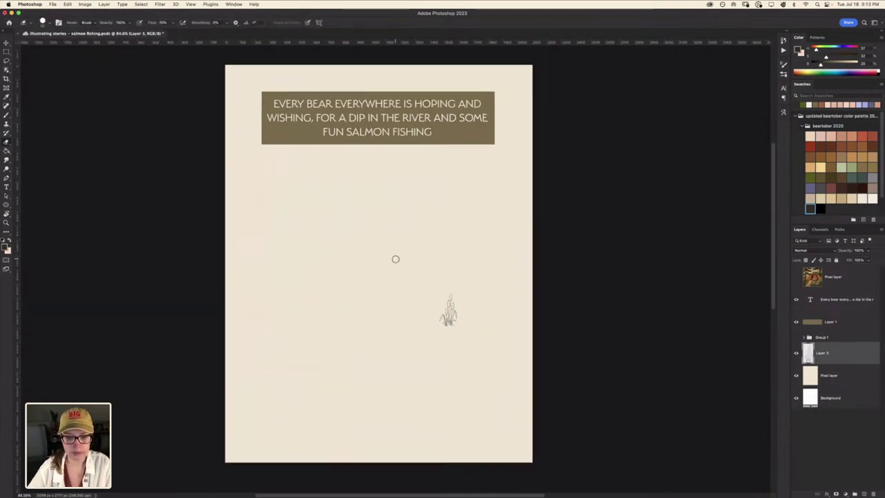
pyautogui.scroll(3, 395, 259)
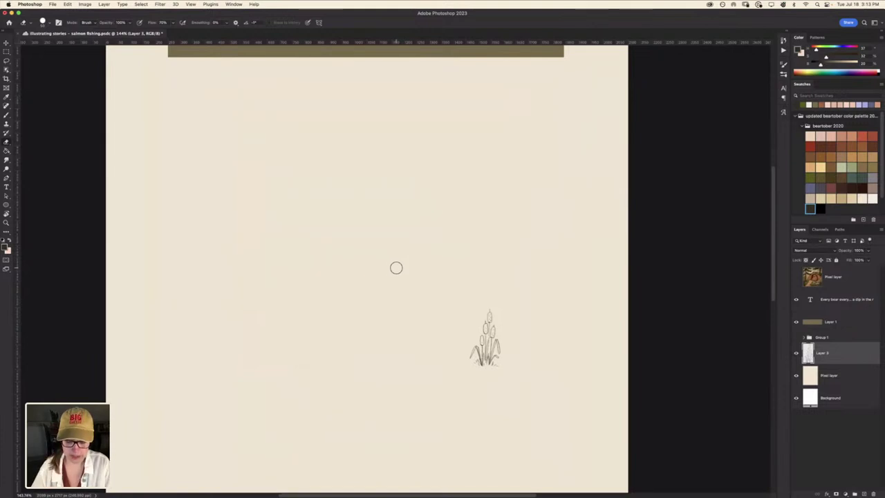
pyautogui.press('b')
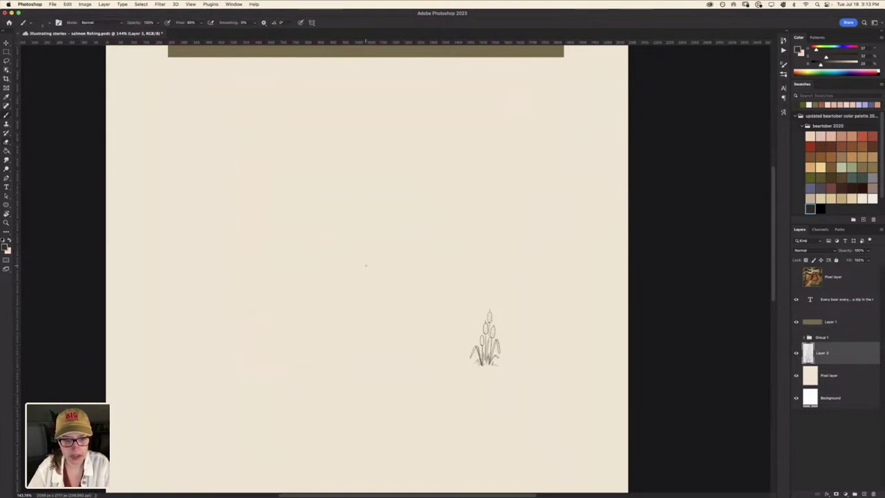
pyautogui.scroll(1, 365, 265)
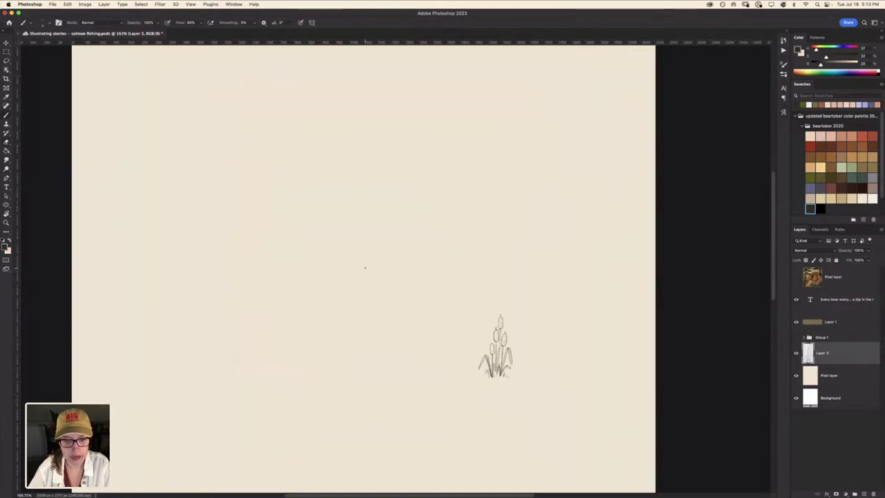
# Show Layer 3, add Layer 4, and draw a rectangular frame split into two panels
pyautogui.click(796, 354)
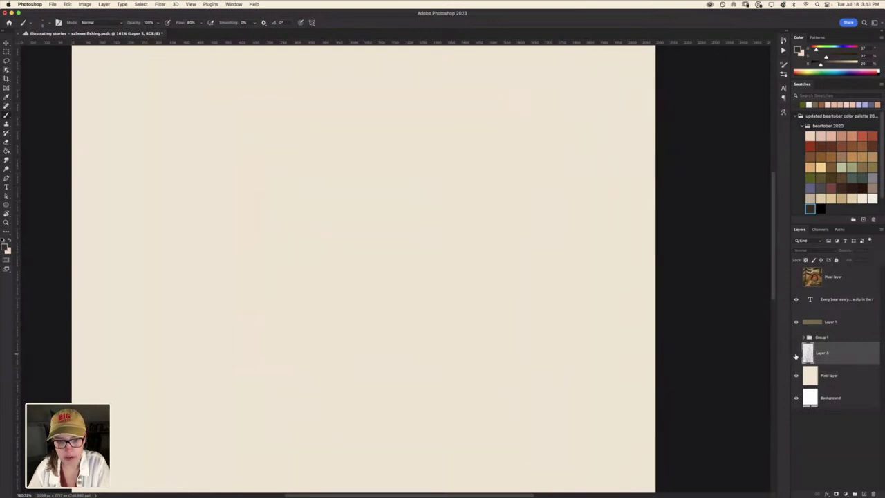
pyautogui.click(863, 494)
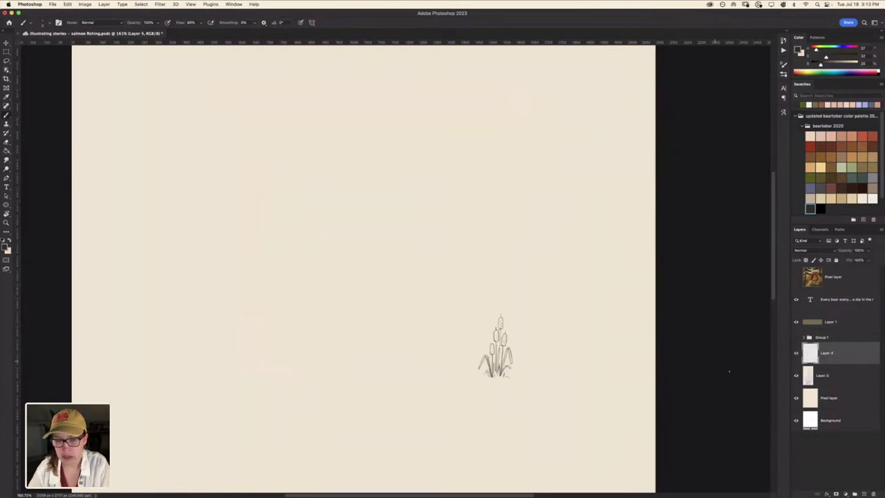
pyautogui.moveTo(458, 276)
pyautogui.mouseDown()
pyautogui.moveTo(257, 276)
pyautogui.moveTo(258, 131)
pyautogui.moveTo(442, 131)
pyautogui.mouseUp()
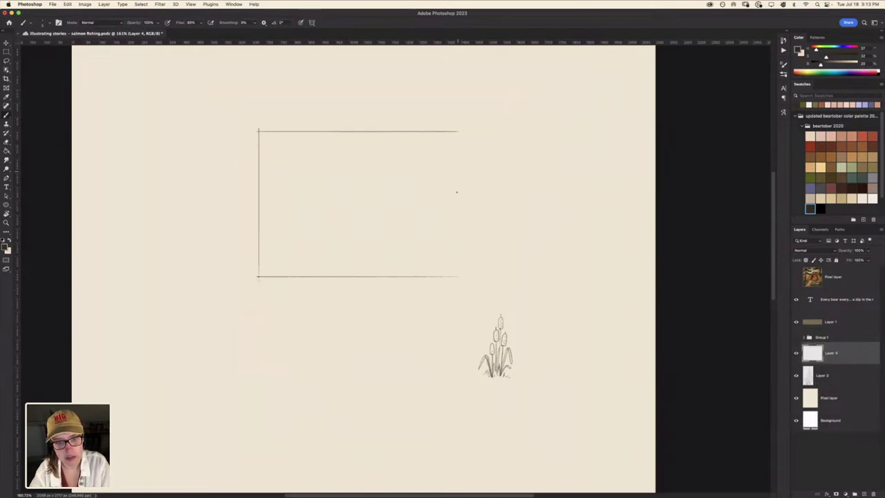
pyautogui.moveTo(455, 278); pyautogui.dragTo(456, 132)
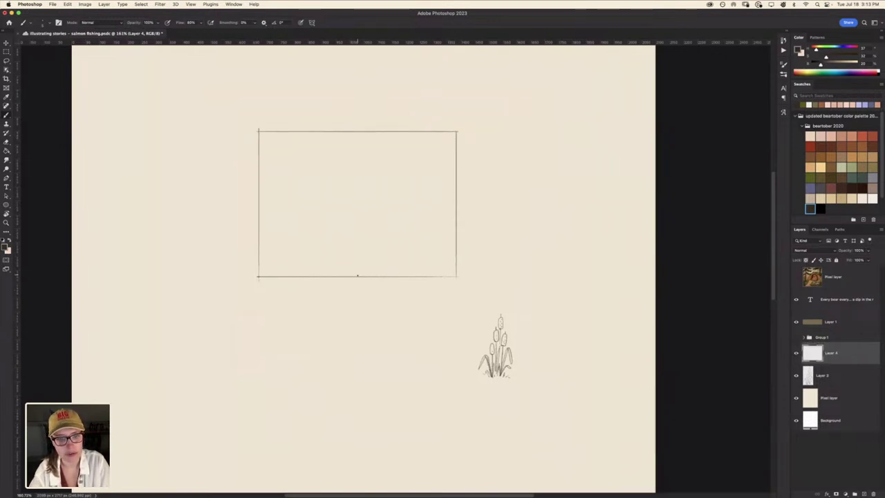
pyautogui.moveTo(356, 275); pyautogui.dragTo(357, 131)
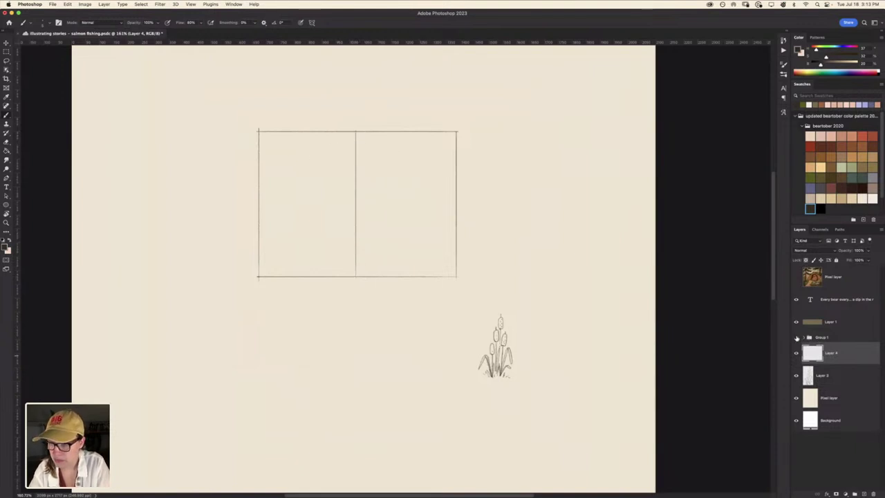
# Duplicate Group 1 and scale the copy to fit the frame's left panel
pyautogui.click(796, 337)
pyautogui.click(796, 337)
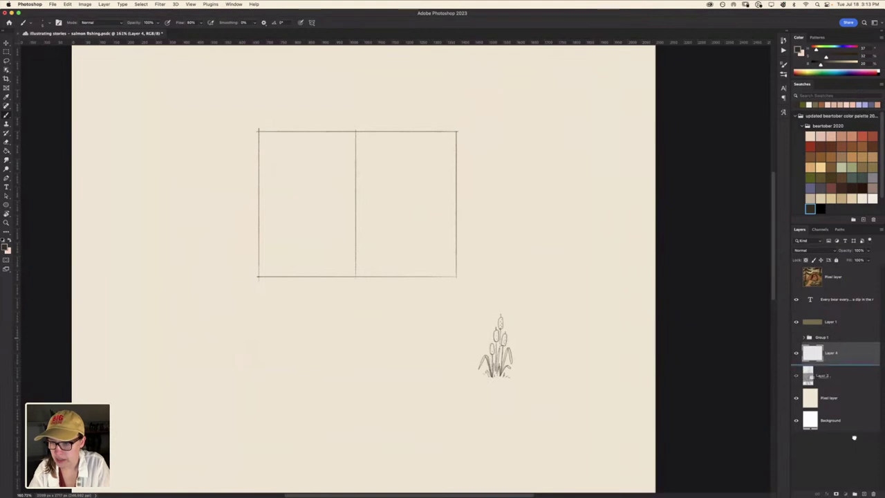
pyautogui.moveTo(823, 336); pyautogui.dragTo(808, 337)
pyautogui.click(795, 337)
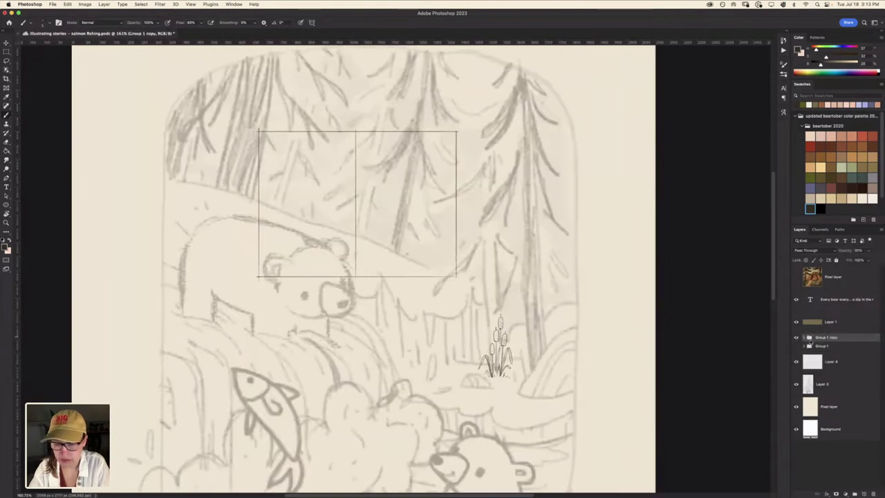
pyautogui.hotkey('ctrl', 't')
pyautogui.moveTo(125, 44); pyautogui.dragTo(420, 446)
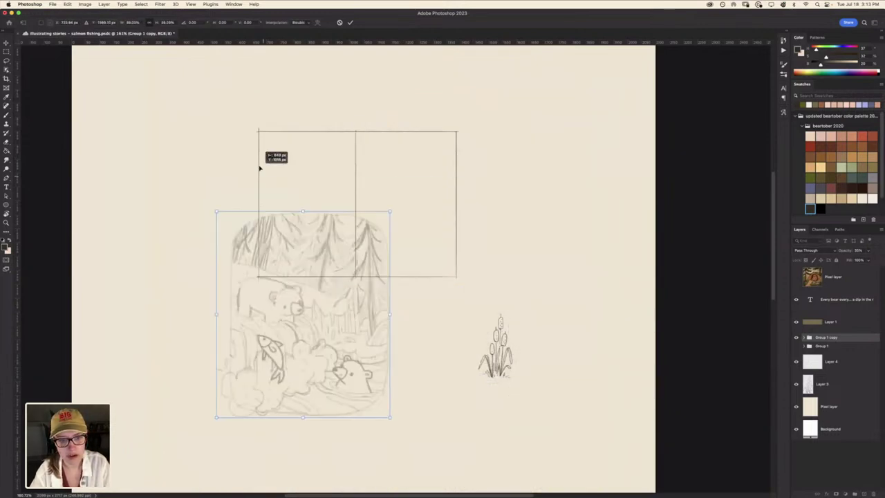
pyautogui.moveTo(497, 459); pyautogui.dragTo(261, 146)
pyautogui.moveTo(184, 132); pyautogui.dragTo(293, 261)
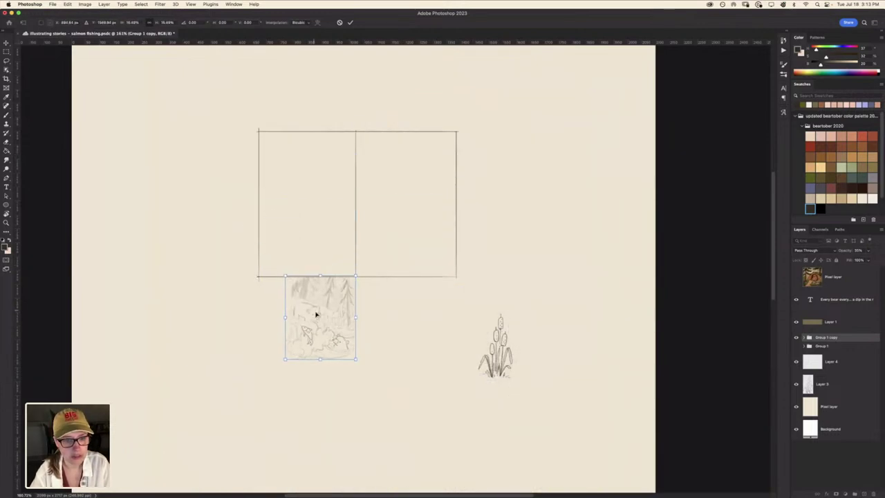
pyautogui.moveTo(316, 312); pyautogui.dragTo(300, 202)
pyautogui.moveTo(271, 167); pyautogui.dragTo(258, 155)
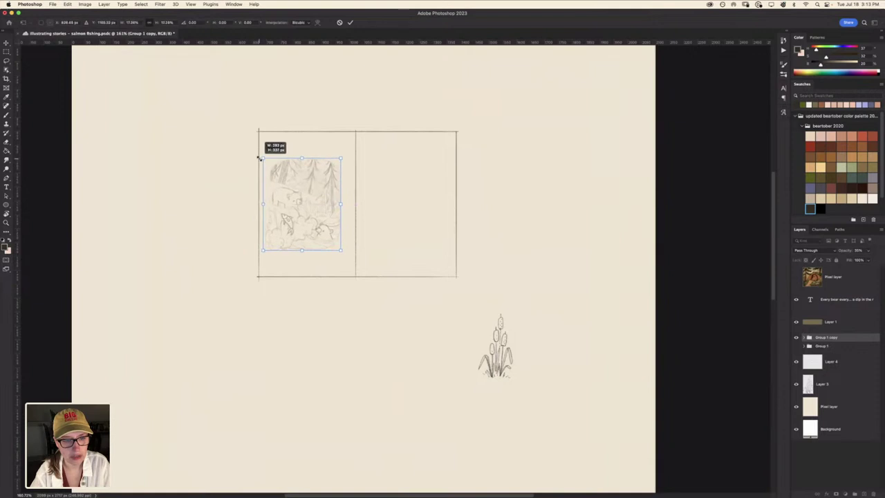
pyautogui.moveTo(295, 199); pyautogui.dragTo(309, 221)
pyautogui.press('Return')
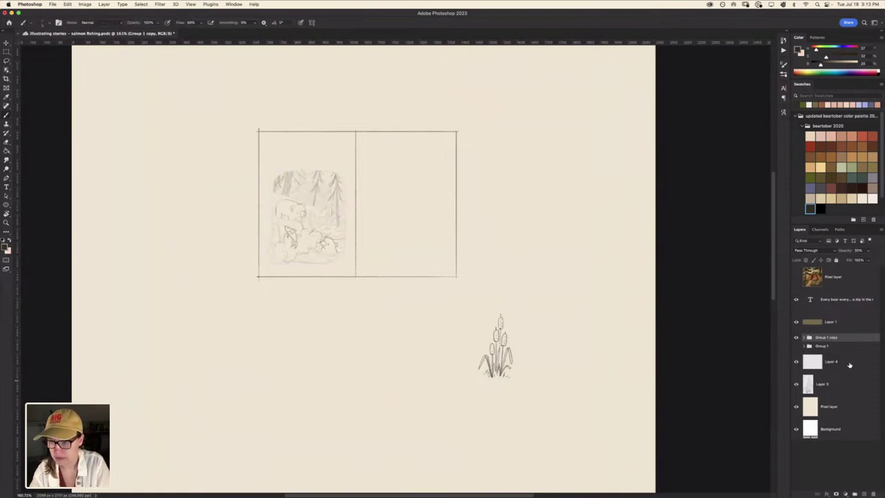
# Shorten the Layer 4 two-page frame by lowering its top edge
pyautogui.click(830, 361)
pyautogui.press('super+t')
pyautogui.moveTo(356, 127); pyautogui.dragTo(356, 154)
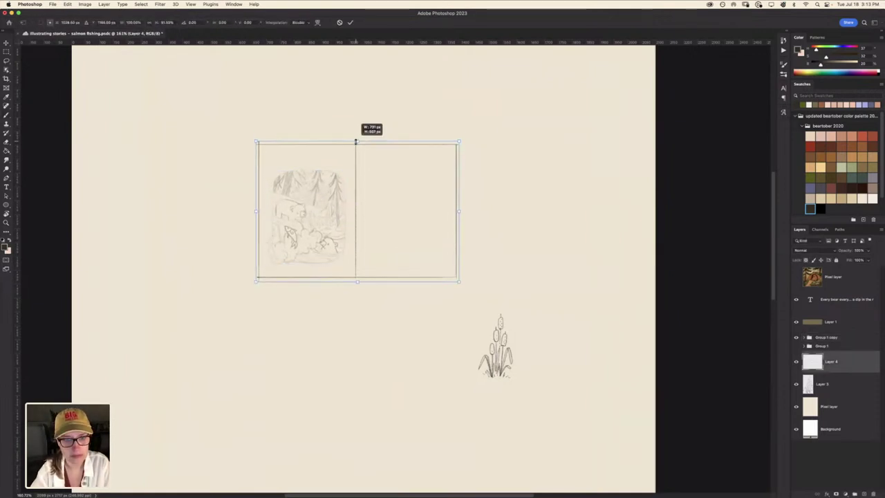
pyautogui.press('Return')
pyautogui.press('b')
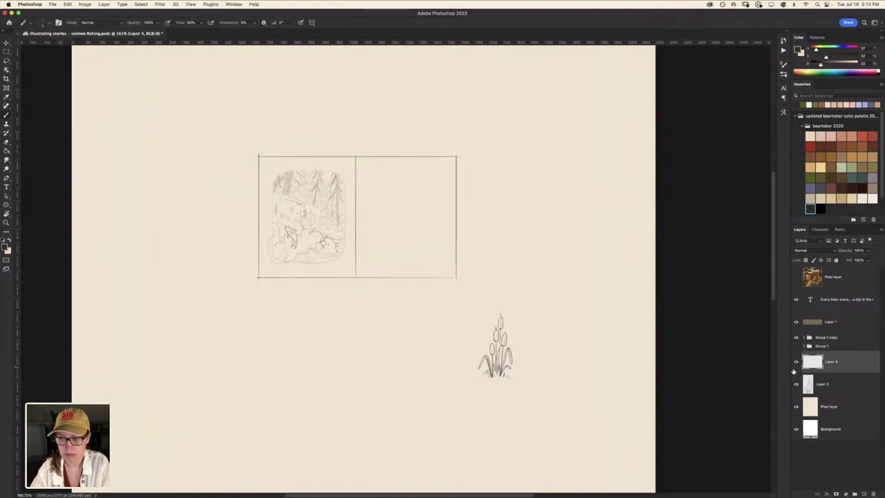
# Raise Group 1 copy's opacity to darken the bear sketch, dismissing the group-painting warning
pyautogui.click(833, 337)
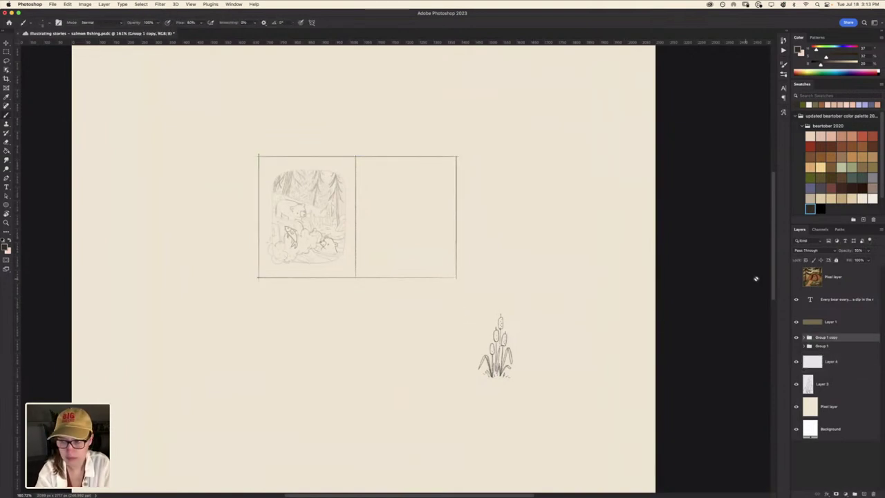
pyautogui.click(868, 253)
pyautogui.click(880, 261)
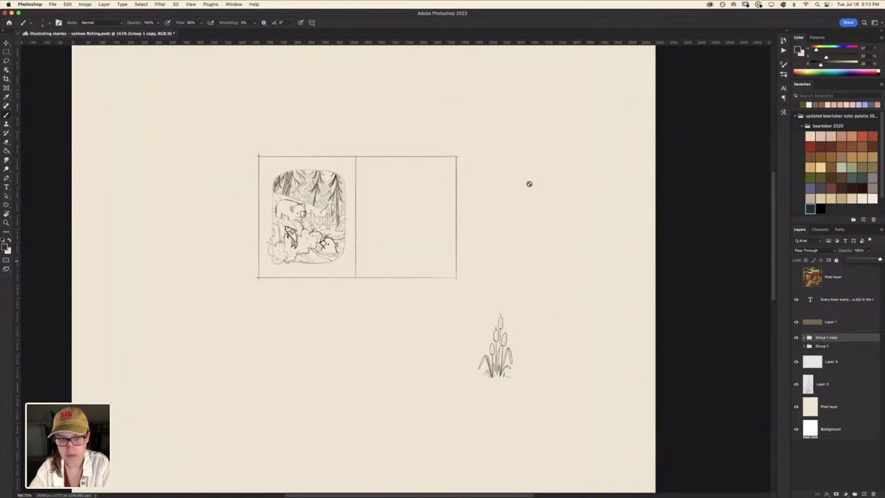
pyautogui.click(28, 199)
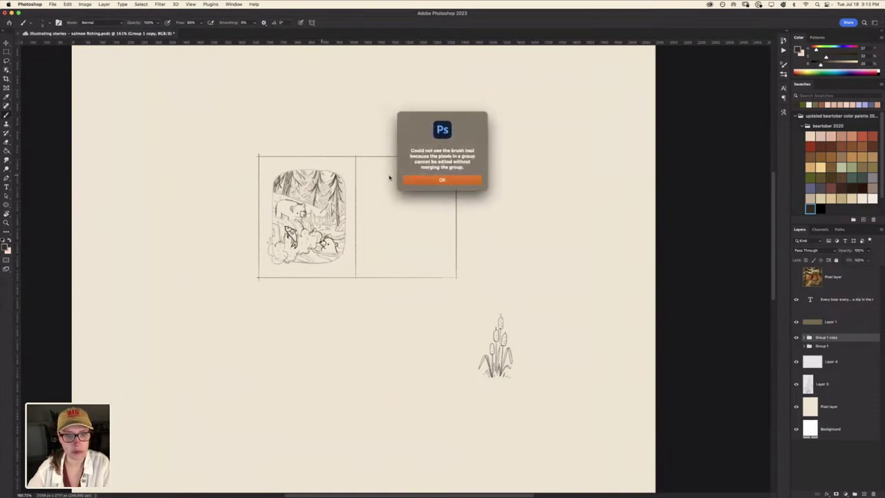
pyautogui.click(428, 182)
pyautogui.scroll(3, 367, 164)
pyautogui.scroll(2, 306, 204)
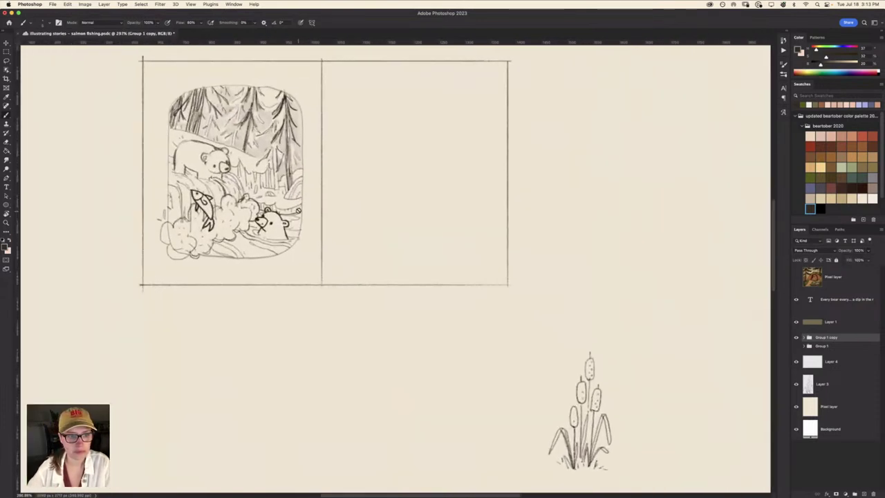
pyautogui.scroll(2, 273, 239)
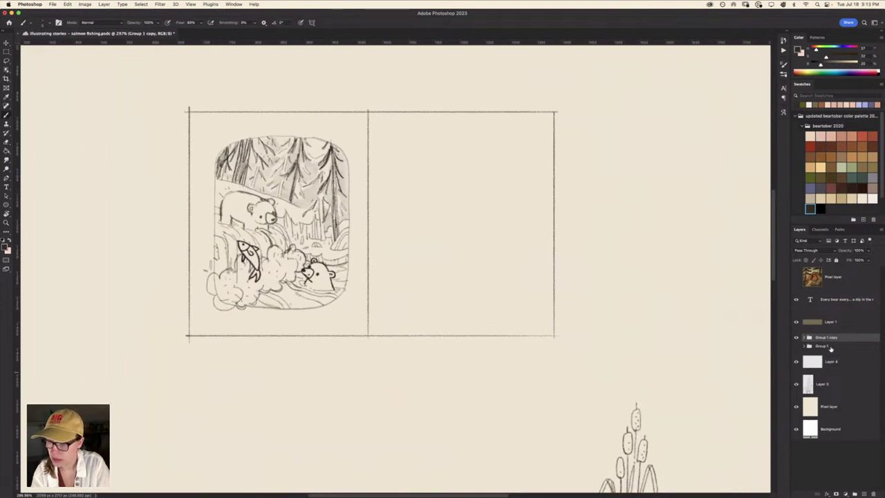
pyautogui.hotkey('ctrl', 't')
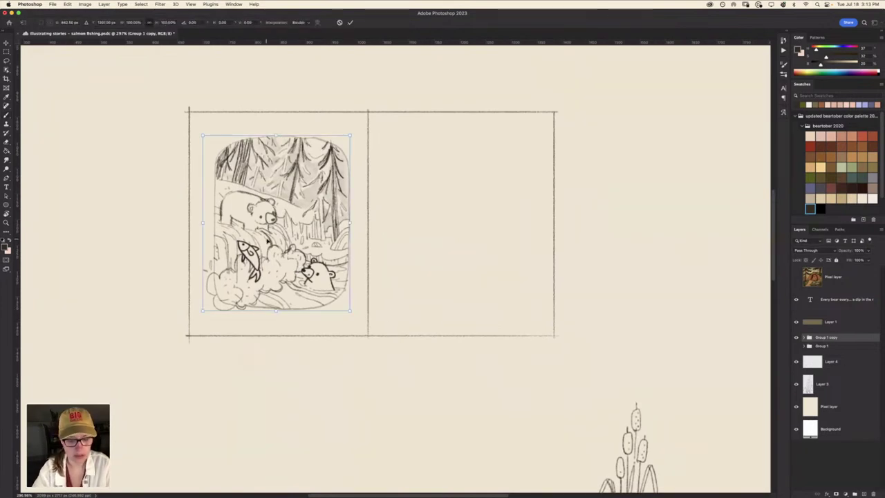
pyautogui.press('Return')
pyautogui.press('b')
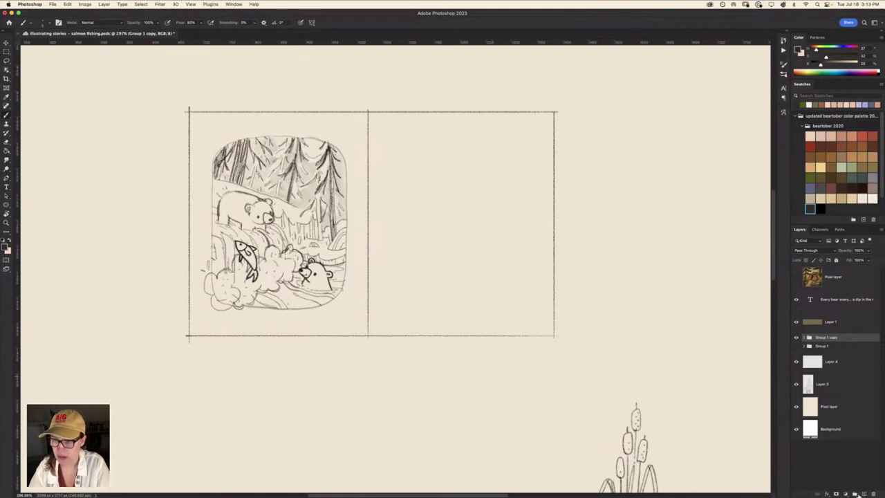
# Add Layer 5 and sketch trial vignette, arrow and title shapes, undoing the rejected strokes
pyautogui.click(855, 493)
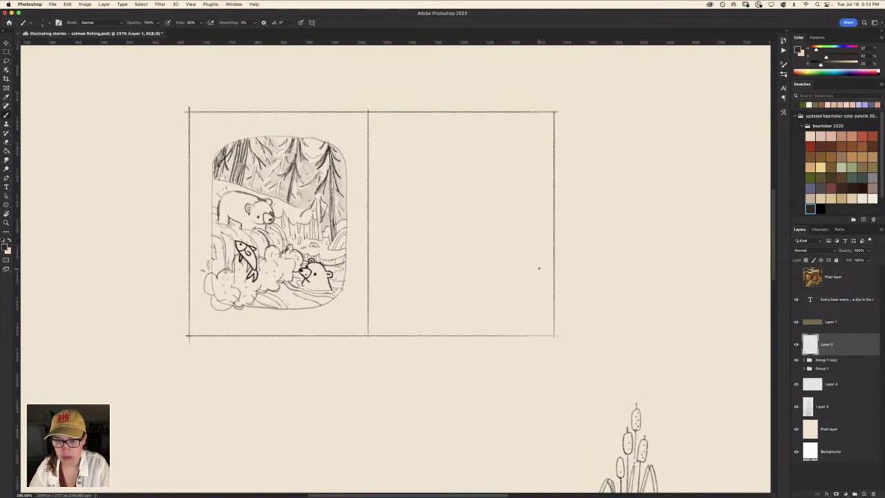
pyautogui.moveTo(530, 263)
pyautogui.mouseDown()
pyautogui.moveTo(480, 320)
pyautogui.moveTo(530, 320)
pyautogui.moveTo(538, 275)
pyautogui.moveTo(489, 304)
pyautogui.moveTo(504, 325)
pyautogui.moveTo(529, 261)
pyautogui.moveTo(476, 318)
pyautogui.mouseUp()
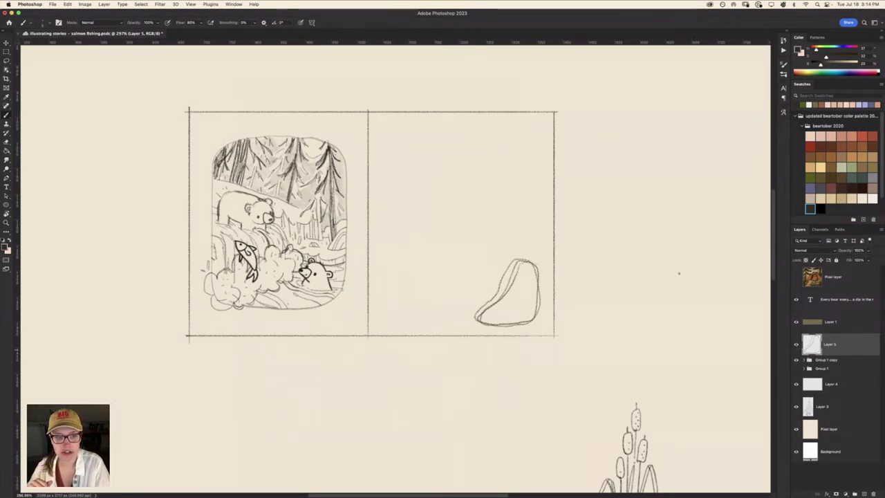
pyautogui.moveTo(315, 373)
pyautogui.mouseDown()
pyautogui.moveTo(308, 318)
pyautogui.moveTo(313, 333)
pyautogui.mouseUp()
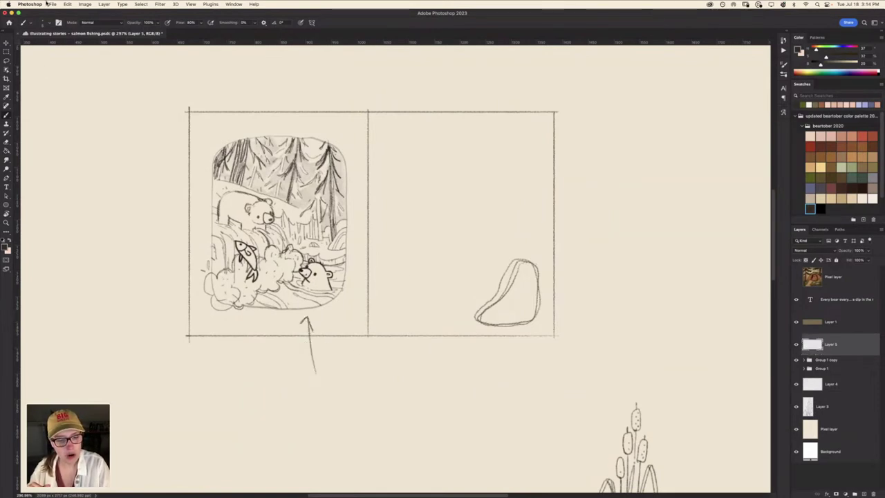
pyautogui.hotkey('ctrl', 'z')
pyautogui.hotkey('ctrl', 'z')
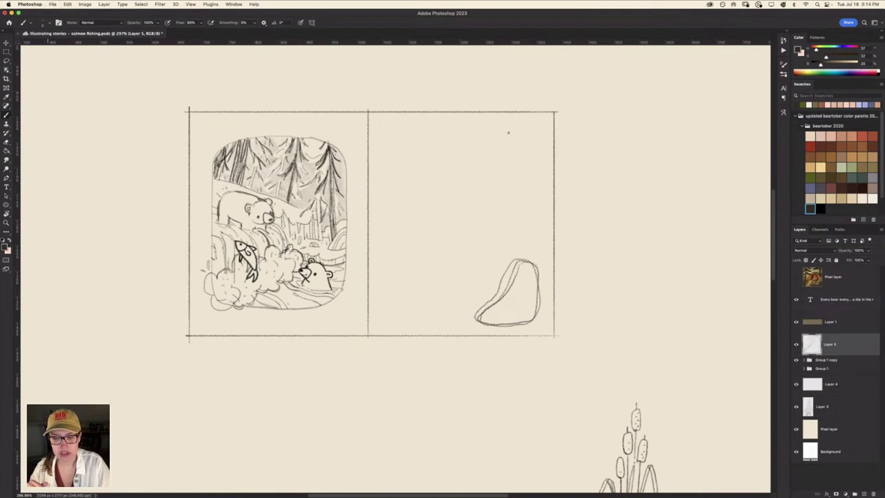
pyautogui.moveTo(433, 131)
pyautogui.mouseDown()
pyautogui.moveTo(463, 161)
pyautogui.moveTo(437, 129)
pyautogui.mouseUp()
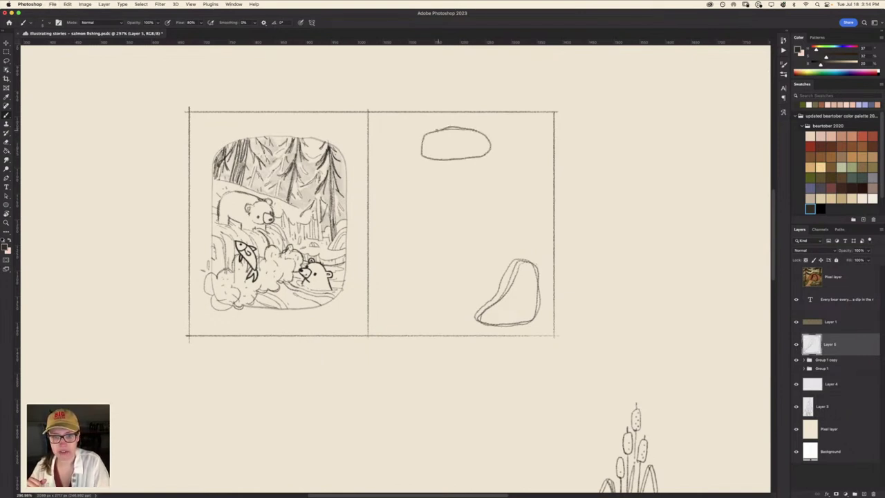
pyautogui.moveTo(420, 166)
pyautogui.mouseDown()
pyautogui.moveTo(492, 160)
pyautogui.moveTo(422, 171)
pyautogui.mouseUp()
pyautogui.moveTo(480, 181); pyautogui.dragTo(440, 183)
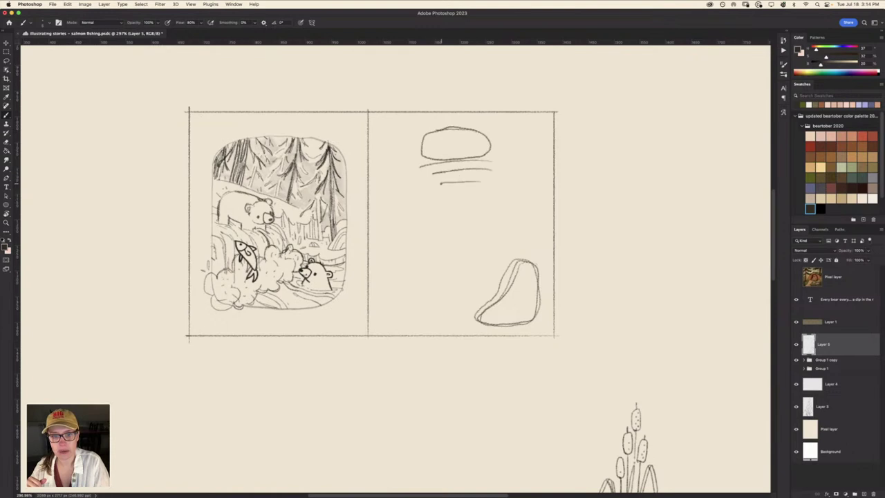
pyautogui.moveTo(541, 300)
pyautogui.mouseDown()
pyautogui.moveTo(522, 259)
pyautogui.moveTo(480, 314)
pyautogui.moveTo(538, 320)
pyautogui.mouseUp()
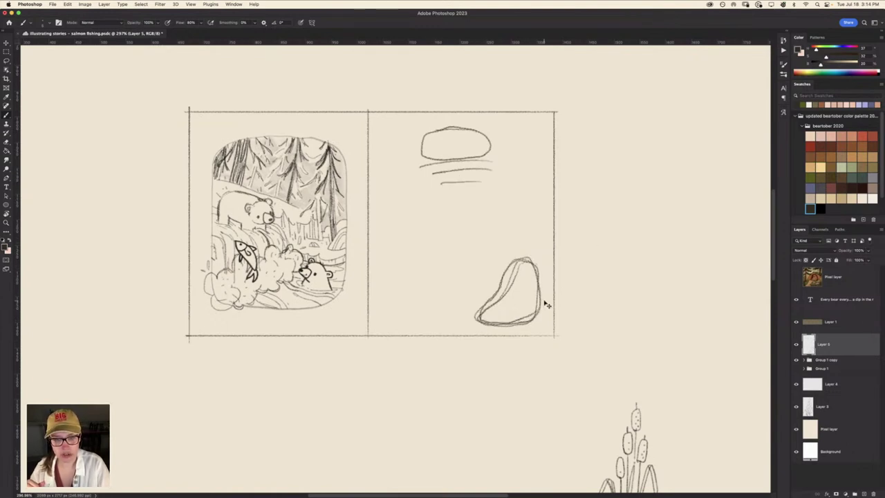
pyautogui.hotkey('ctrl', 'z')
pyautogui.hotkey('ctrl', 'z')
pyautogui.hotkey('ctrl', 'z')
pyautogui.hotkey('ctrl', 'z')
pyautogui.hotkey('ctrl', 'z')
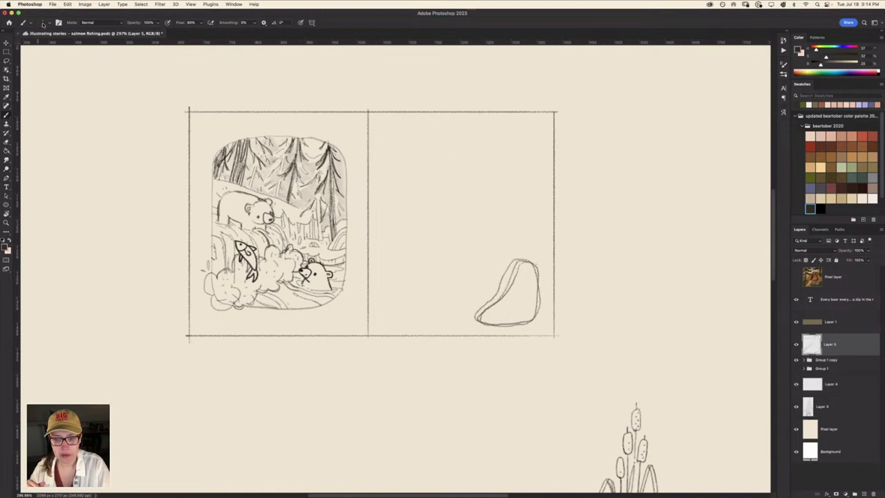
pyautogui.hotkey('ctrl', 'z')
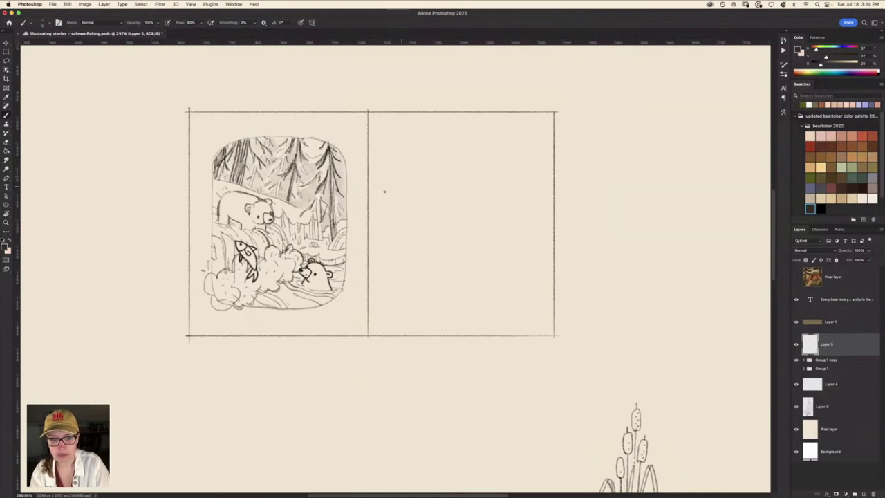
# Draw a wavy title line and seven placeholder text lines down the right page, undoing a stray vignette
pyautogui.moveTo(409, 171); pyautogui.dragTo(541, 176)
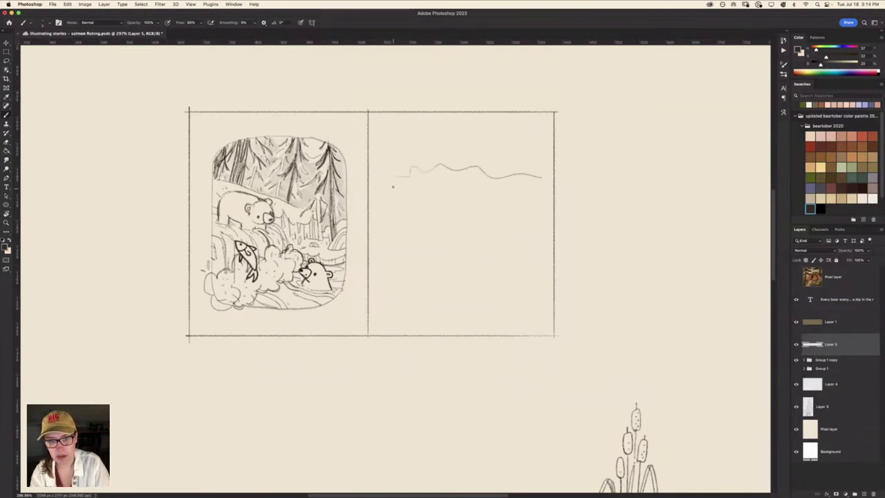
pyautogui.moveTo(395, 185)
pyautogui.mouseDown()
pyautogui.moveTo(519, 178)
pyautogui.moveTo(528, 195)
pyautogui.mouseUp()
pyautogui.moveTo(400, 207); pyautogui.dragTo(538, 206)
pyautogui.moveTo(407, 222)
pyautogui.mouseDown()
pyautogui.moveTo(530, 221)
pyautogui.moveTo(524, 226)
pyautogui.mouseUp()
pyautogui.moveTo(405, 246)
pyautogui.mouseDown()
pyautogui.moveTo(529, 245)
pyautogui.moveTo(517, 250)
pyautogui.mouseUp()
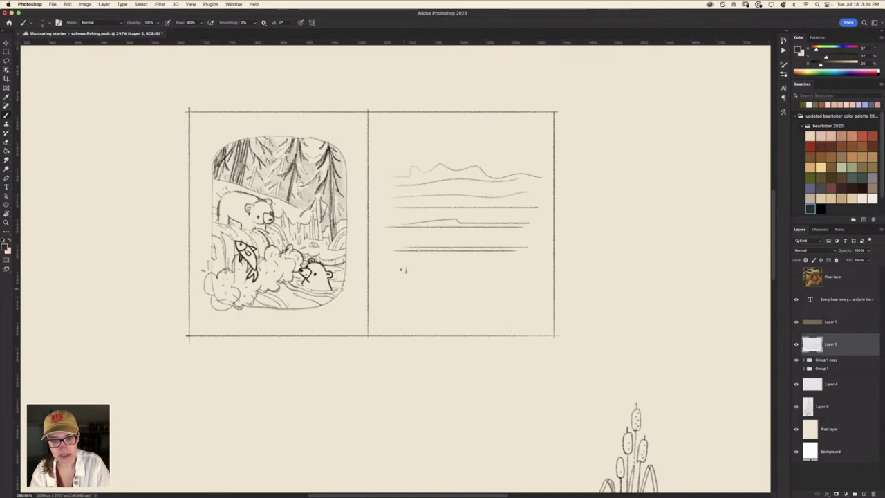
pyautogui.moveTo(392, 262)
pyautogui.mouseDown()
pyautogui.moveTo(475, 262)
pyautogui.moveTo(463, 277)
pyautogui.mouseUp()
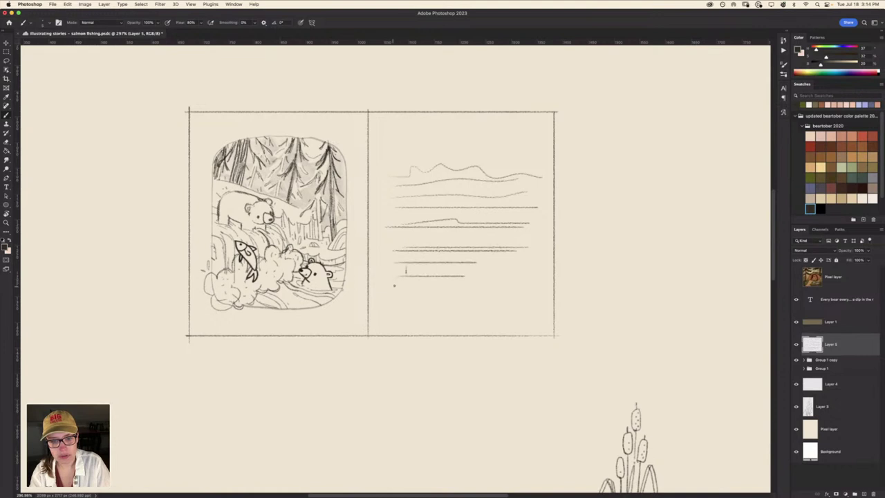
pyautogui.moveTo(400, 286)
pyautogui.mouseDown()
pyautogui.moveTo(445, 286)
pyautogui.moveTo(459, 296)
pyautogui.mouseUp()
pyautogui.moveTo(401, 311)
pyautogui.mouseDown()
pyautogui.moveTo(453, 312)
pyautogui.moveTo(444, 325)
pyautogui.mouseUp()
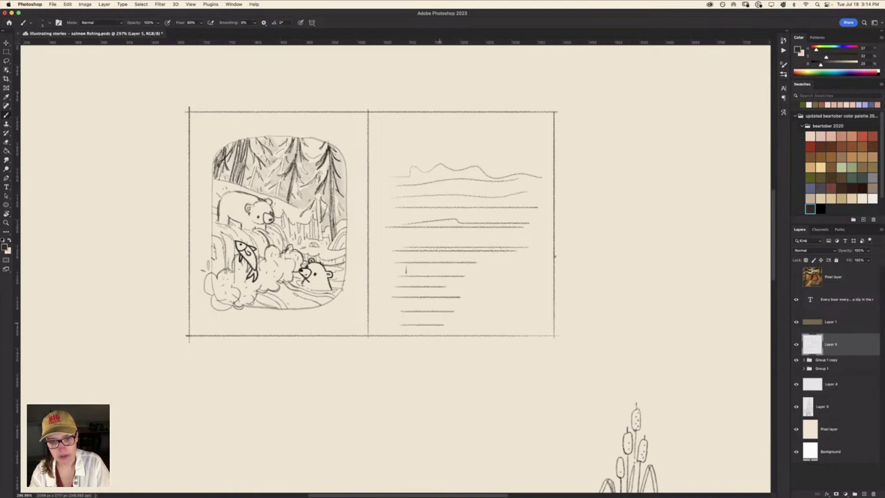
pyautogui.moveTo(502, 257)
pyautogui.mouseDown()
pyautogui.moveTo(526, 319)
pyautogui.moveTo(503, 259)
pyautogui.mouseUp()
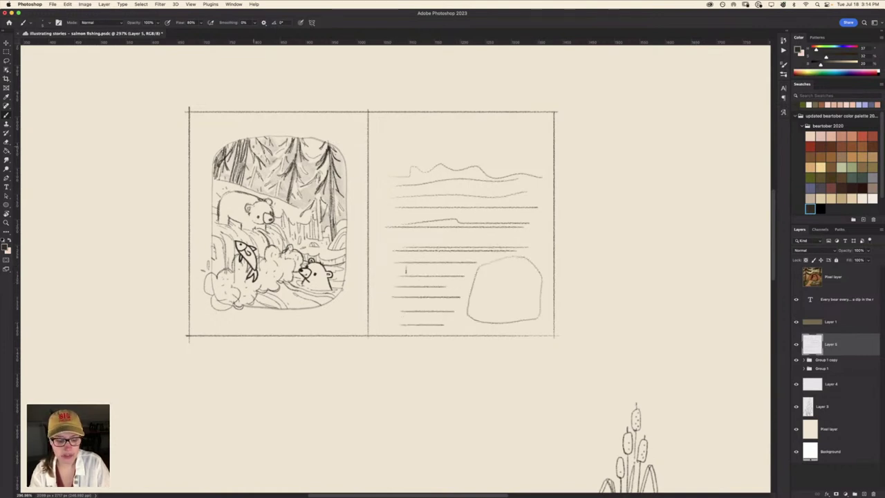
pyautogui.hotkey('ctrl', 'z')
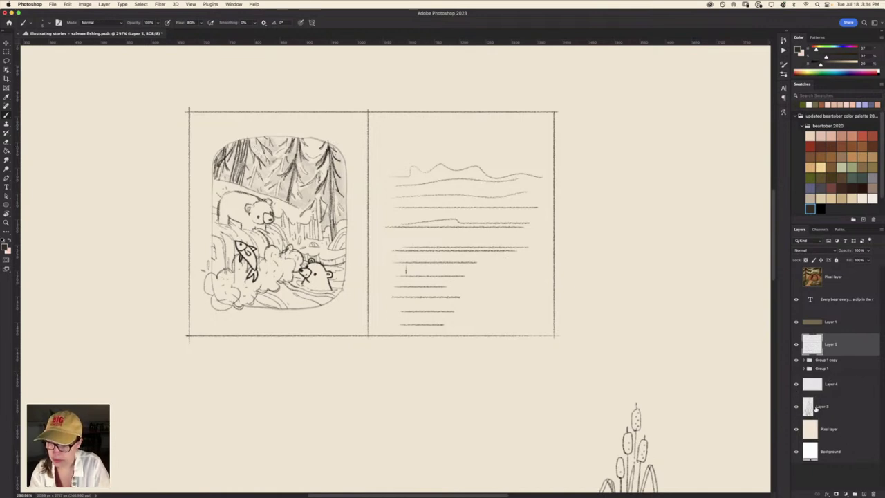
pyautogui.click(816, 408)
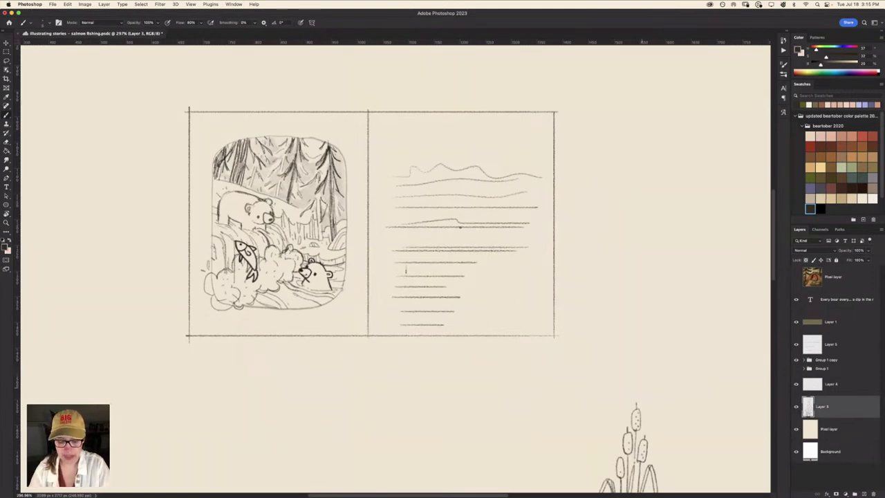
pyautogui.hotkey('ctrl', 't')
pyautogui.moveTo(628, 435); pyautogui.dragTo(524, 304)
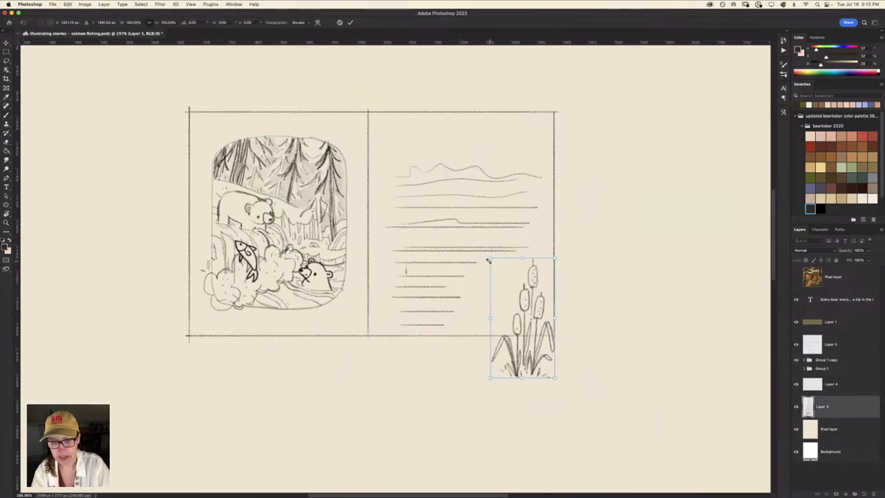
pyautogui.moveTo(491, 259); pyautogui.dragTo(512, 301)
pyautogui.moveTo(536, 343); pyautogui.dragTo(532, 298)
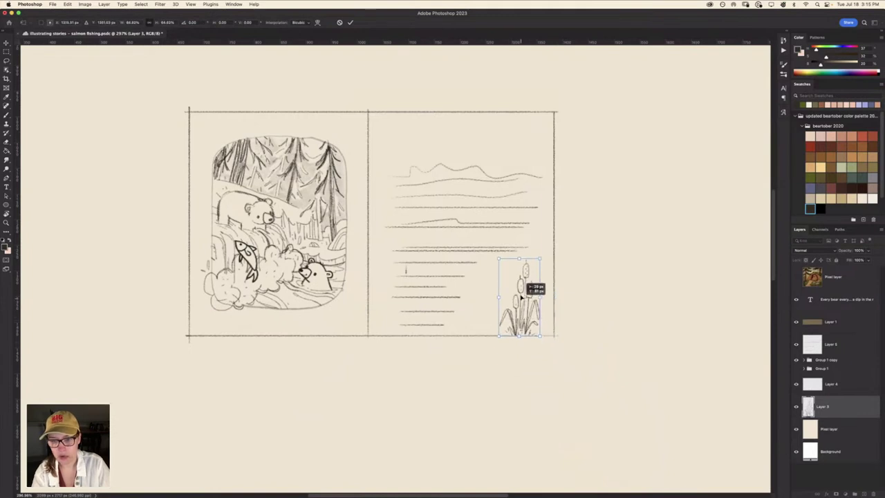
pyautogui.moveTo(508, 249); pyautogui.dragTo(502, 253)
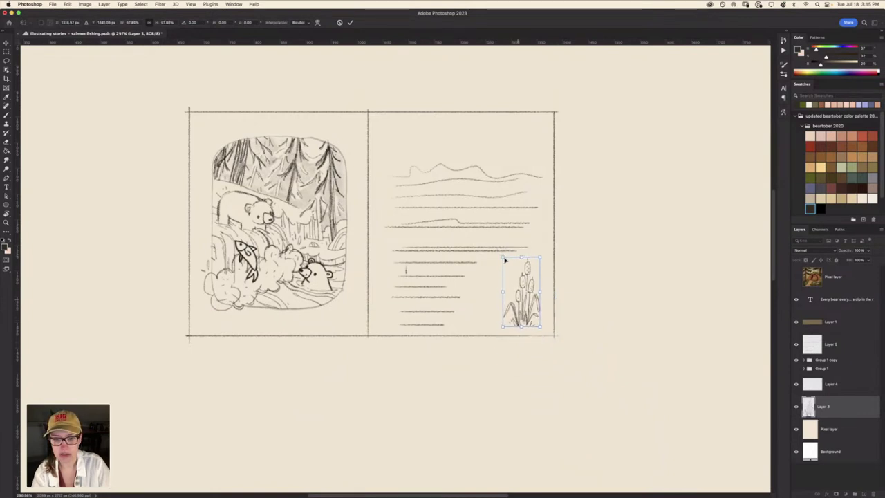
pyautogui.moveTo(519, 299); pyautogui.dragTo(518, 295)
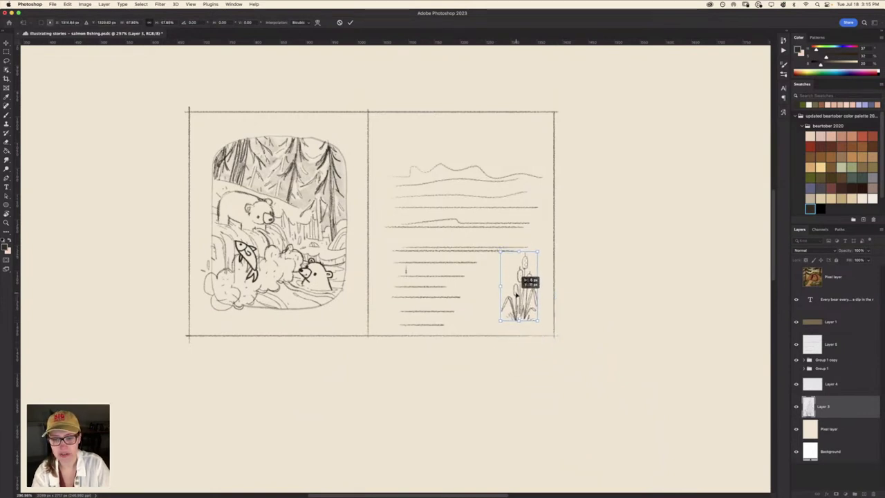
pyautogui.press('Return')
pyautogui.press('b')
pyautogui.scroll(2, 484, 276)
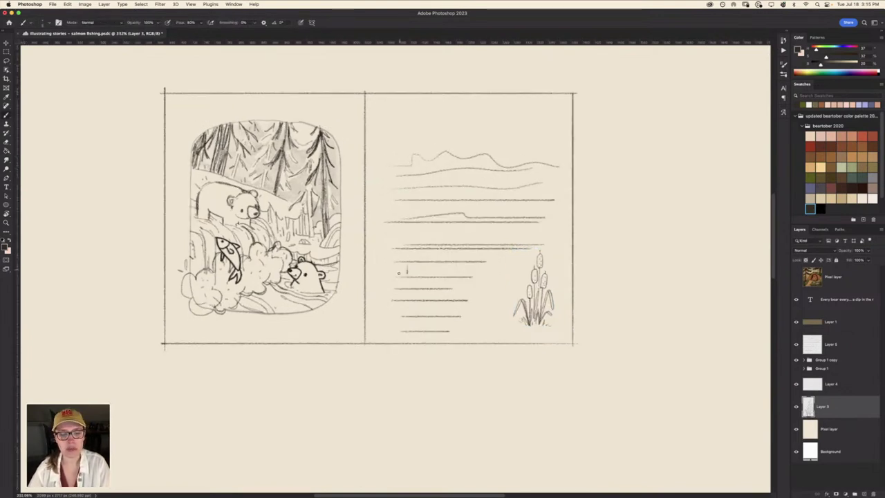
pyautogui.moveTo(396, 277); pyautogui.dragTo(424, 311)
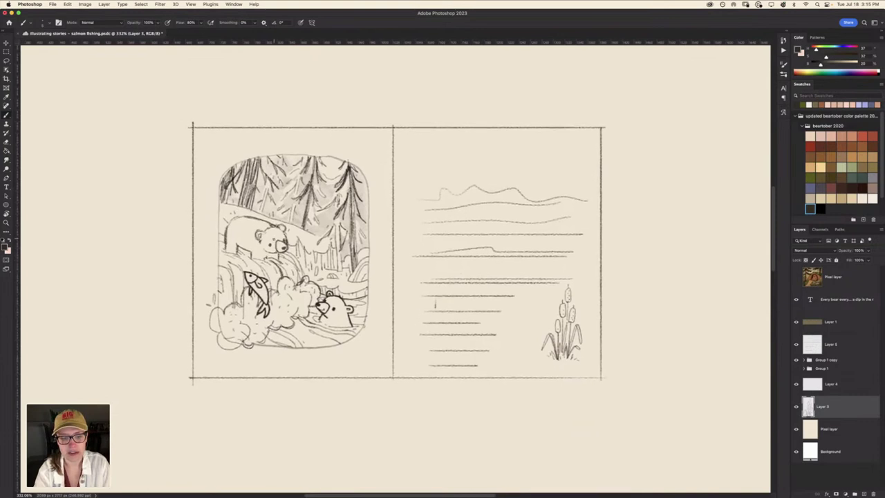
pyautogui.moveTo(354, 296)
pyautogui.mouseDown()
pyautogui.moveTo(377, 354)
pyautogui.moveTo(362, 292)
pyautogui.mouseUp()
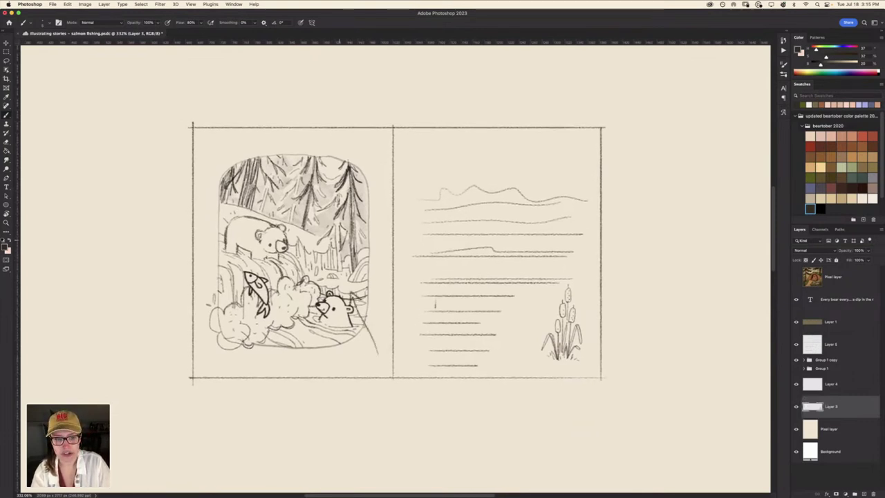
pyautogui.moveTo(650, 340)
pyautogui.mouseDown()
pyautogui.moveTo(595, 311)
pyautogui.moveTo(600, 319)
pyautogui.mouseUp()
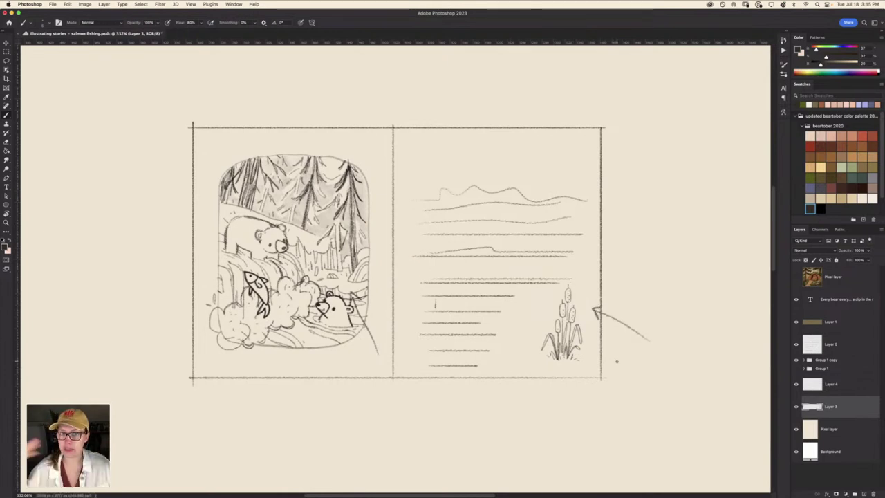
pyautogui.hotkey('ctrl', 'z')
pyautogui.hotkey('ctrl', 'z')
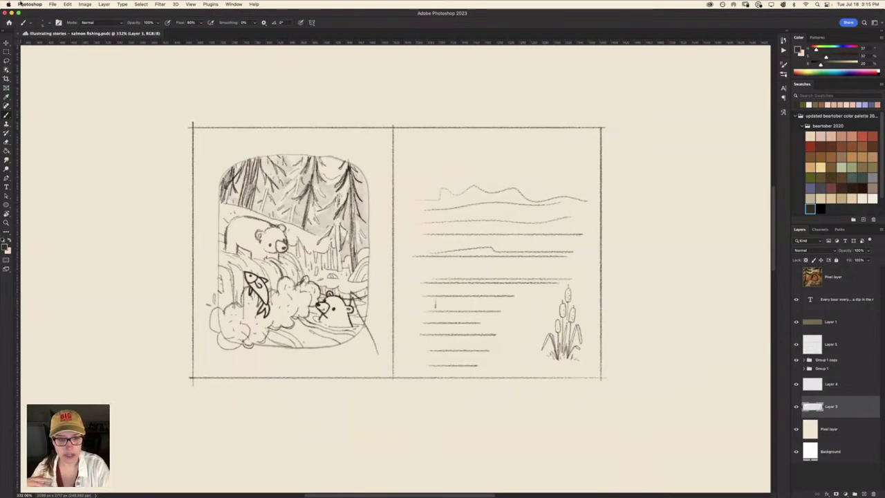
pyautogui.hotkey('ctrl', 'z')
pyautogui.hotkey('ctrl', 'z')
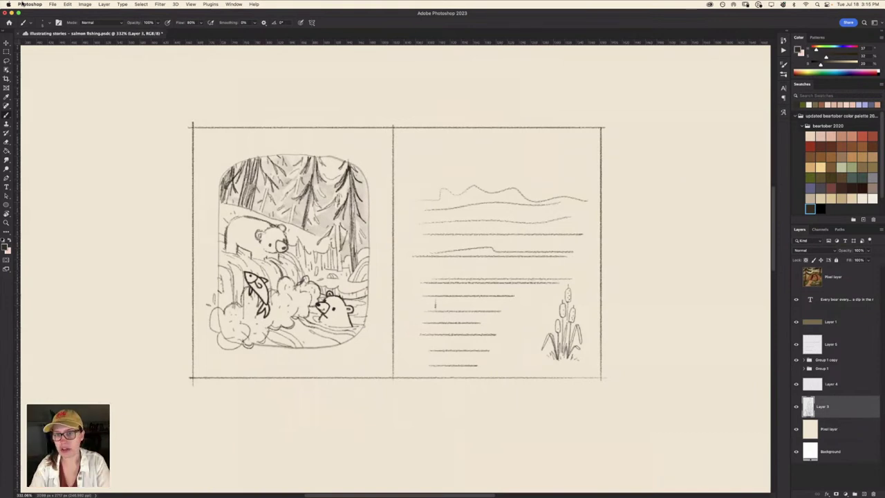
pyautogui.moveTo(473, 331); pyautogui.dragTo(313, 327)
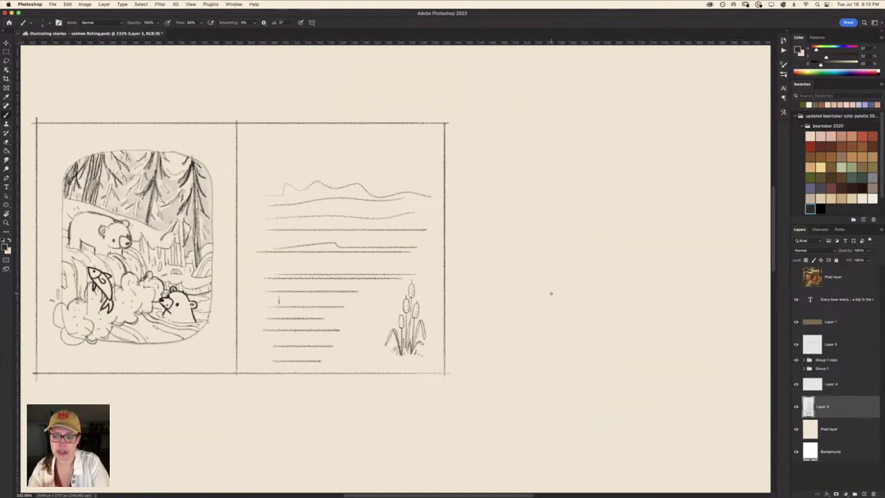
# On a new layer, sketch a hatched fishing basket with a fish tail and net
pyautogui.click(863, 493)
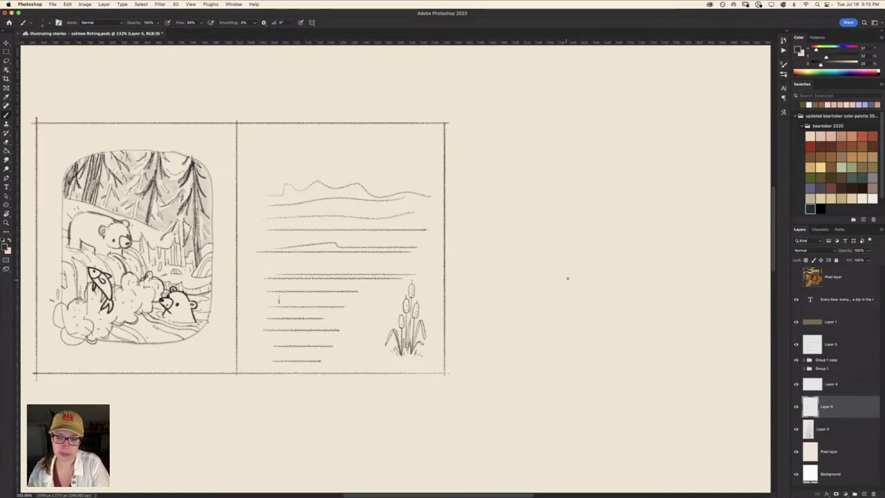
pyautogui.moveTo(567, 278)
pyautogui.mouseDown()
pyautogui.moveTo(561, 291)
pyautogui.moveTo(533, 289)
pyautogui.moveTo(517, 261)
pyautogui.moveTo(573, 267)
pyautogui.moveTo(587, 282)
pyautogui.moveTo(586, 316)
pyautogui.moveTo(529, 320)
pyautogui.moveTo(509, 280)
pyautogui.mouseUp()
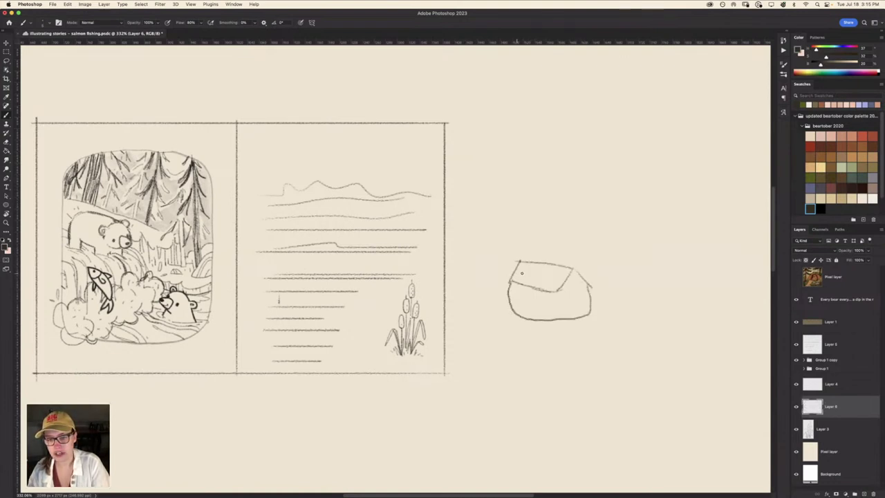
pyautogui.moveTo(509, 237)
pyautogui.mouseDown()
pyautogui.moveTo(493, 257)
pyautogui.moveTo(513, 262)
pyautogui.mouseUp()
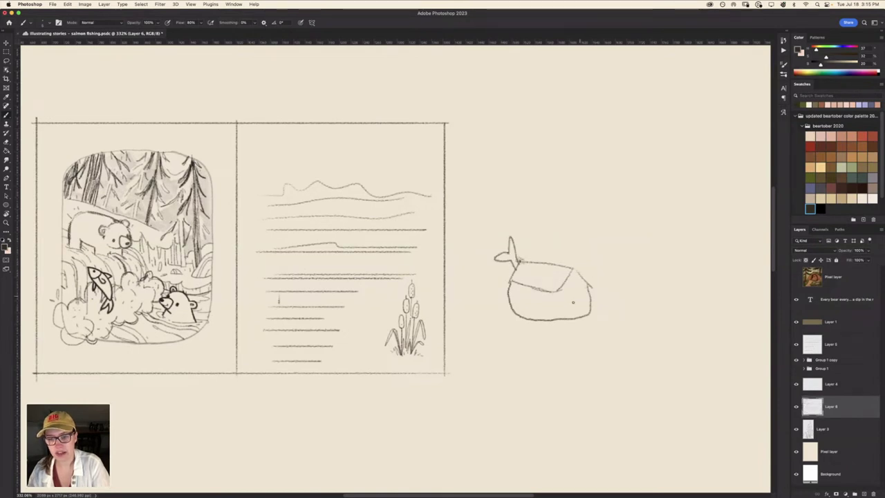
pyautogui.moveTo(536, 261)
pyautogui.mouseDown()
pyautogui.moveTo(603, 219)
pyautogui.moveTo(622, 237)
pyautogui.moveTo(556, 249)
pyautogui.mouseUp()
pyautogui.moveTo(565, 250)
pyautogui.mouseDown()
pyautogui.moveTo(610, 287)
pyautogui.moveTo(625, 230)
pyautogui.moveTo(611, 269)
pyautogui.moveTo(622, 283)
pyautogui.mouseUp()
pyautogui.moveTo(618, 245)
pyautogui.mouseDown()
pyautogui.moveTo(607, 283)
pyautogui.moveTo(610, 248)
pyautogui.mouseUp()
pyautogui.moveTo(566, 284)
pyautogui.mouseDown()
pyautogui.moveTo(585, 289)
pyautogui.moveTo(569, 284)
pyautogui.mouseUp()
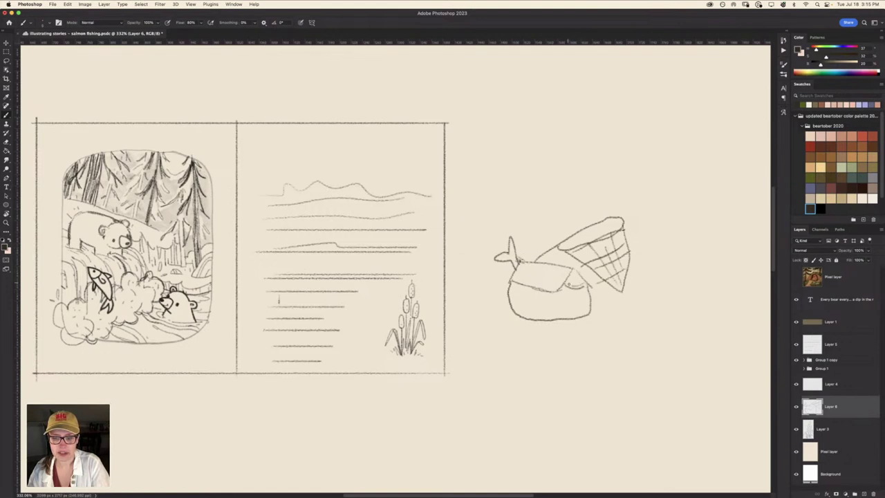
pyautogui.moveTo(515, 262); pyautogui.dragTo(533, 282)
pyautogui.moveTo(539, 262); pyautogui.dragTo(546, 282)
# Add a fishing rod under the basket and a vertical double-headed arrow beside the cattails
pyautogui.moveTo(610, 335)
pyautogui.mouseDown()
pyautogui.moveTo(575, 336)
pyautogui.moveTo(474, 296)
pyautogui.mouseUp()
pyautogui.hotkey('ctrl', 'z')
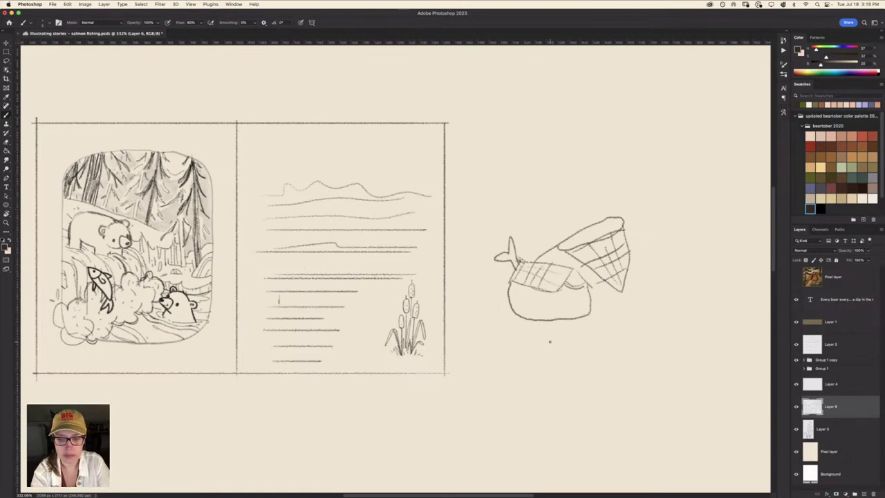
pyautogui.moveTo(482, 338); pyautogui.dragTo(646, 303)
pyautogui.hotkey('ctrl', 'z')
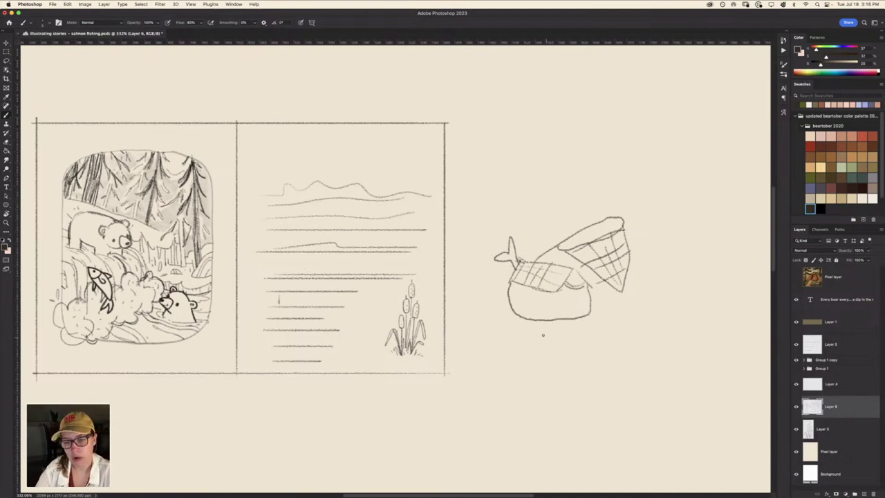
pyautogui.moveTo(491, 343)
pyautogui.mouseDown()
pyautogui.moveTo(652, 309)
pyautogui.moveTo(561, 334)
pyautogui.moveTo(515, 334)
pyautogui.moveTo(517, 344)
pyautogui.moveTo(486, 343)
pyautogui.mouseUp()
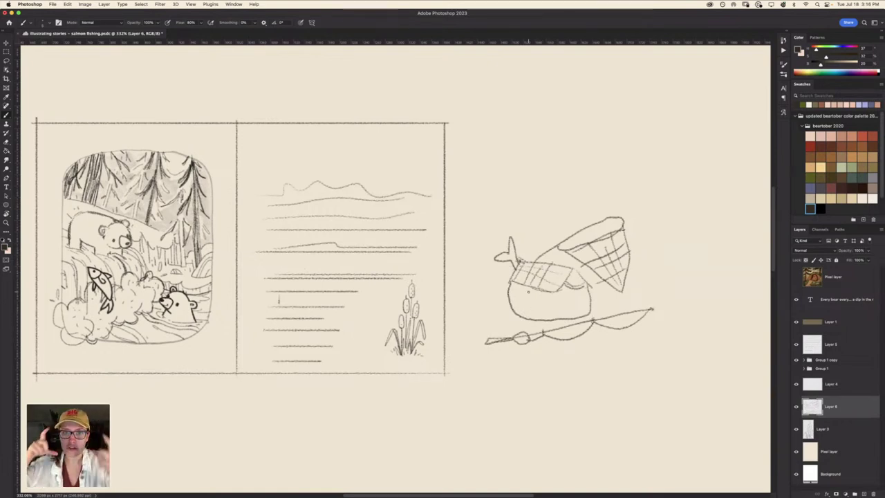
pyautogui.moveTo(429, 365)
pyautogui.mouseDown()
pyautogui.moveTo(428, 271)
pyautogui.moveTo(440, 361)
pyautogui.mouseUp()
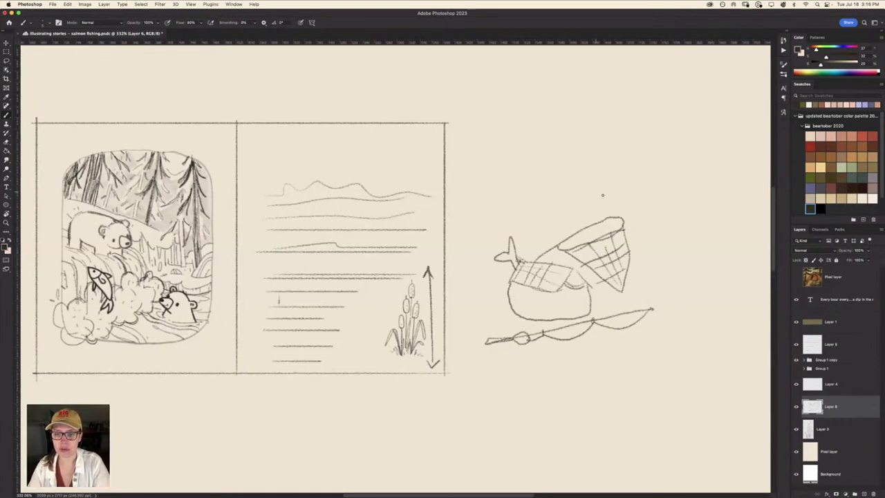
pyautogui.moveTo(629, 201)
pyautogui.mouseDown()
pyautogui.moveTo(650, 220)
pyautogui.moveTo(624, 203)
pyautogui.mouseUp()
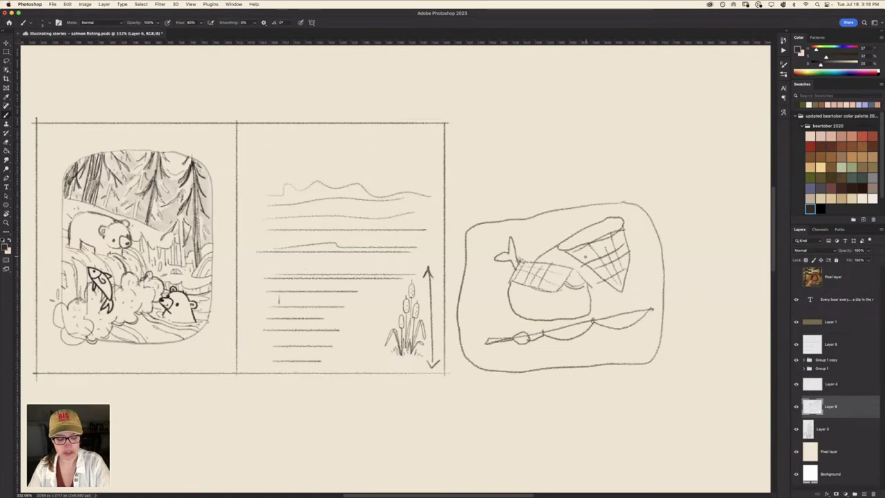
pyautogui.hotkey('ctrl', 'z')
# Lasso the basket sketch, then scale it down and move it into the text page's lower-right corner
pyautogui.press('l')
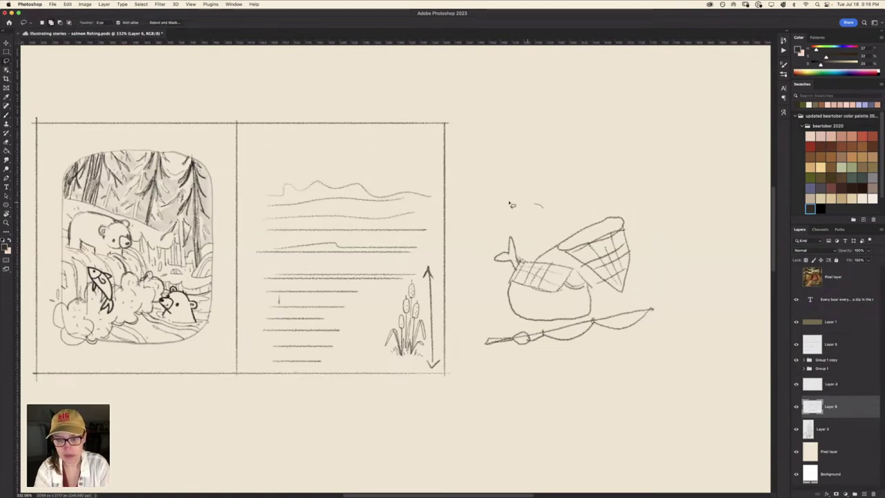
pyautogui.moveTo(544, 205); pyautogui.dragTo(633, 160)
pyautogui.hotkey('ctrl', 't')
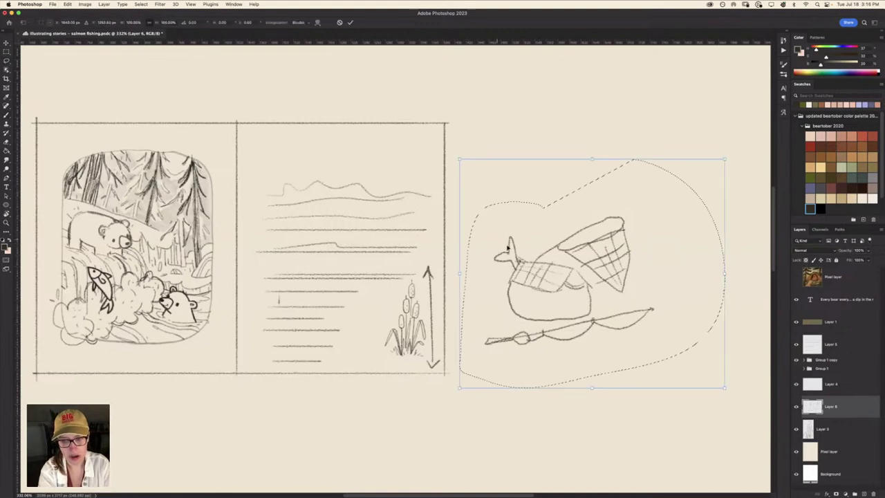
pyautogui.moveTo(460, 158); pyautogui.dragTo(569, 252)
pyautogui.moveTo(628, 317); pyautogui.dragTo(370, 323)
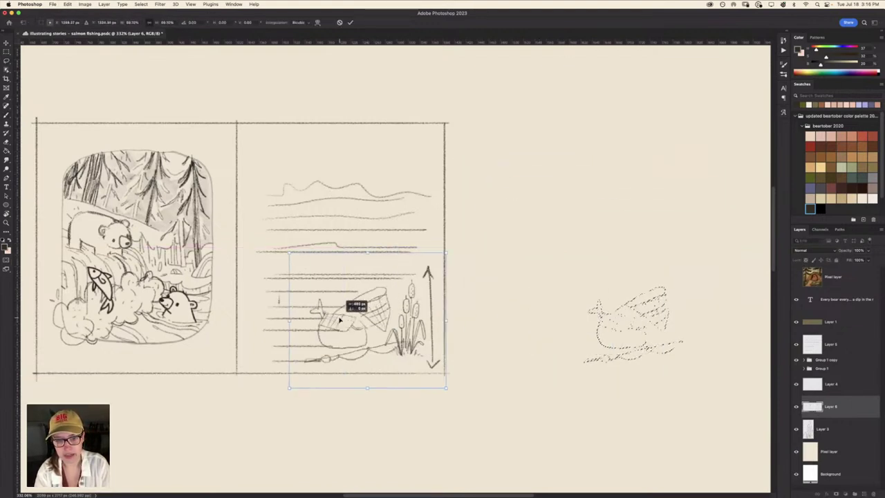
pyautogui.moveTo(310, 257); pyautogui.dragTo(345, 286)
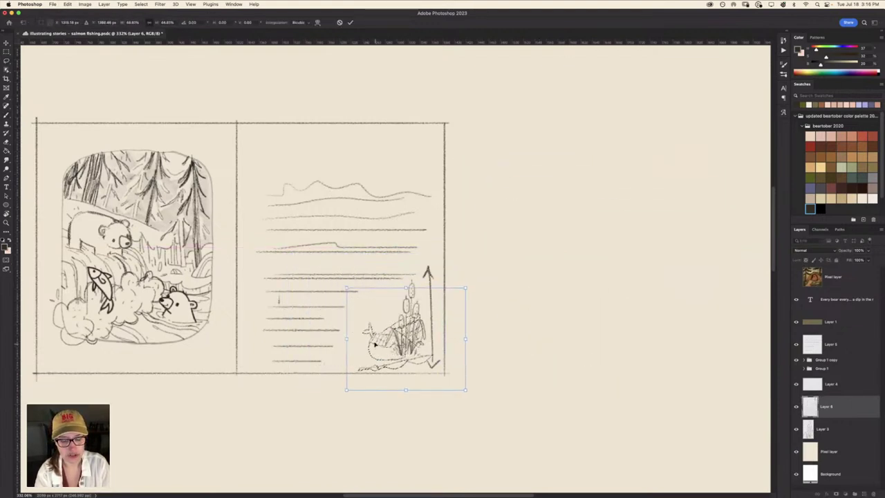
pyautogui.moveTo(374, 340)
pyautogui.mouseDown()
pyautogui.moveTo(354, 328)
pyautogui.moveTo(367, 334)
pyautogui.mouseUp()
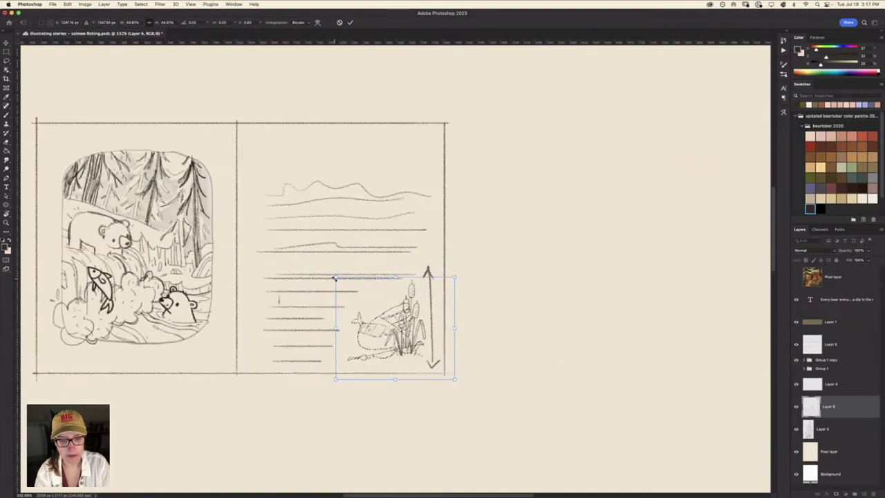
pyautogui.moveTo(335, 278); pyautogui.dragTo(336, 276)
pyautogui.press('Return')
# Hide the cattails layer (Layer 3), fine-tune the basket's size and position, and deselect
pyautogui.click(796, 429)
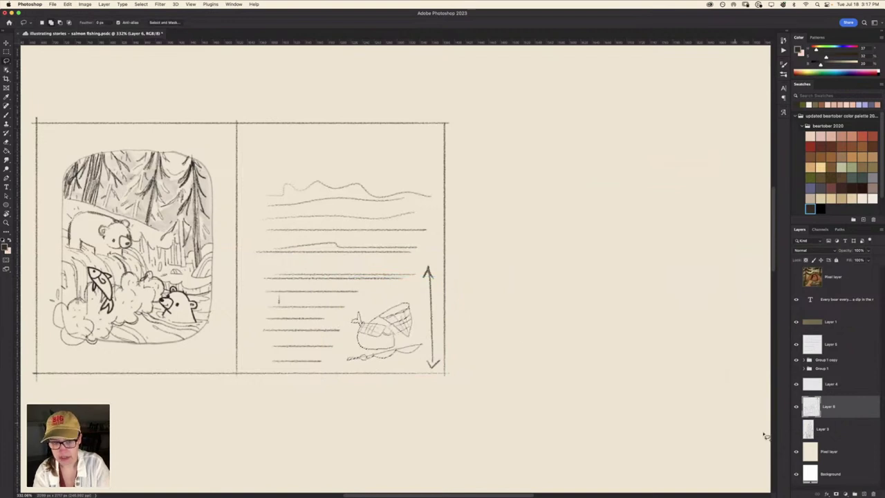
pyautogui.hotkey('ctrl', 't')
pyautogui.moveTo(345, 301); pyautogui.dragTo(340, 295)
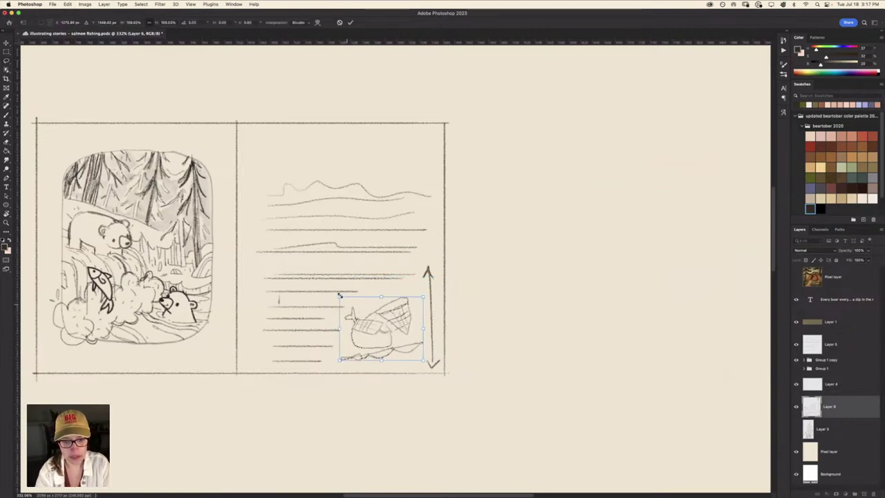
pyautogui.moveTo(373, 328); pyautogui.dragTo(377, 328)
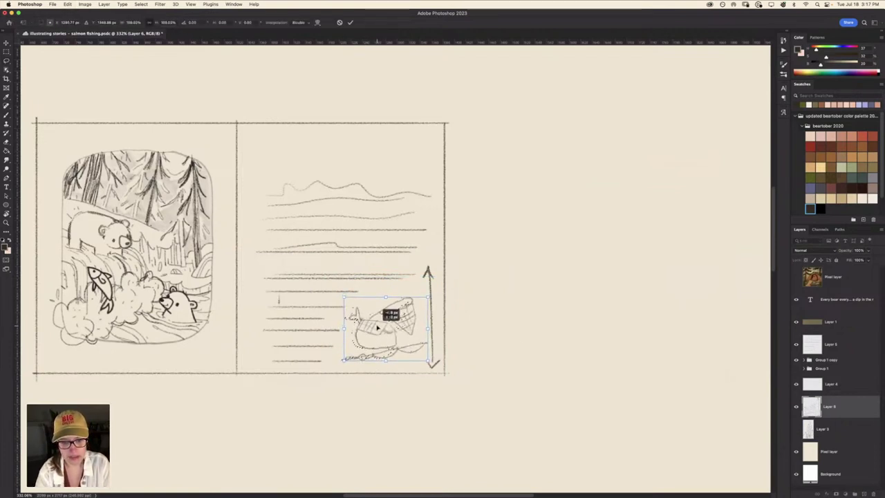
pyautogui.press('Return')
pyautogui.click(141, 4)
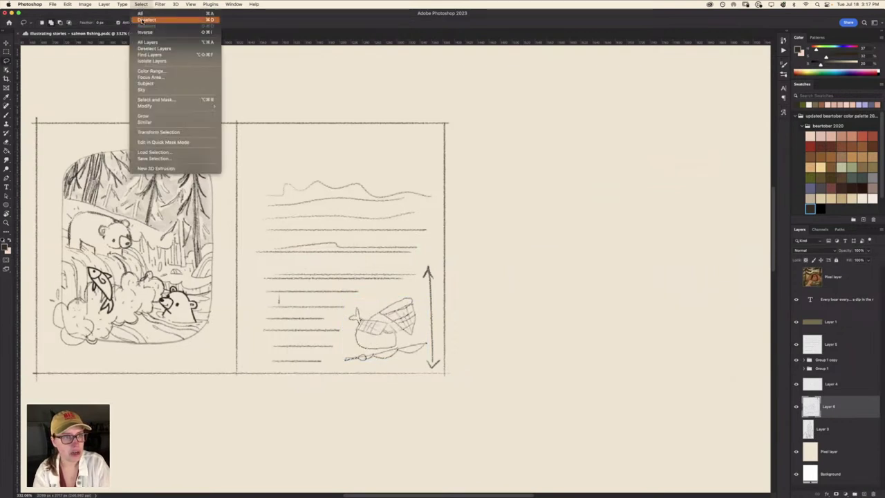
pyautogui.click(145, 19)
# Brush cattail stems rising from the basket and add denser crosshatching to its body
pyautogui.press('b')
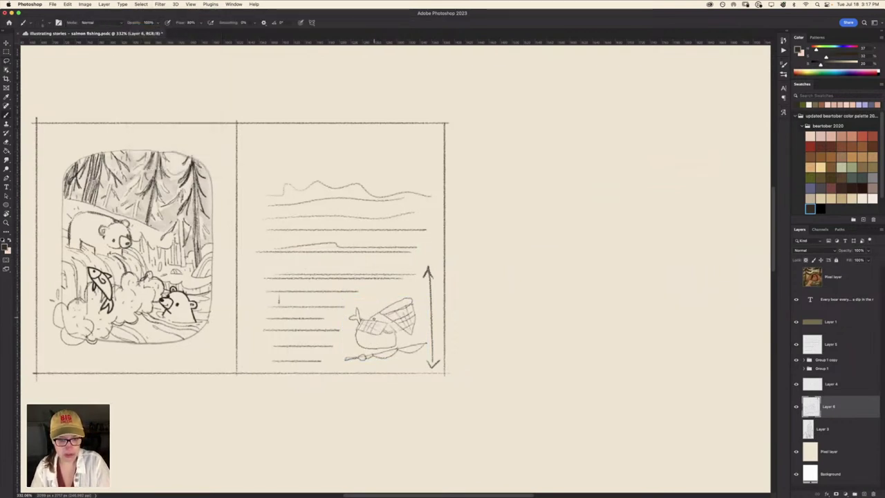
pyautogui.moveTo(374, 307)
pyautogui.mouseDown()
pyautogui.moveTo(374, 286)
pyautogui.moveTo(363, 316)
pyautogui.moveTo(385, 317)
pyautogui.moveTo(387, 289)
pyautogui.moveTo(385, 319)
pyautogui.moveTo(404, 345)
pyautogui.moveTo(355, 354)
pyautogui.moveTo(396, 338)
pyautogui.moveTo(376, 339)
pyautogui.moveTo(398, 346)
pyautogui.moveTo(372, 346)
pyautogui.mouseUp()
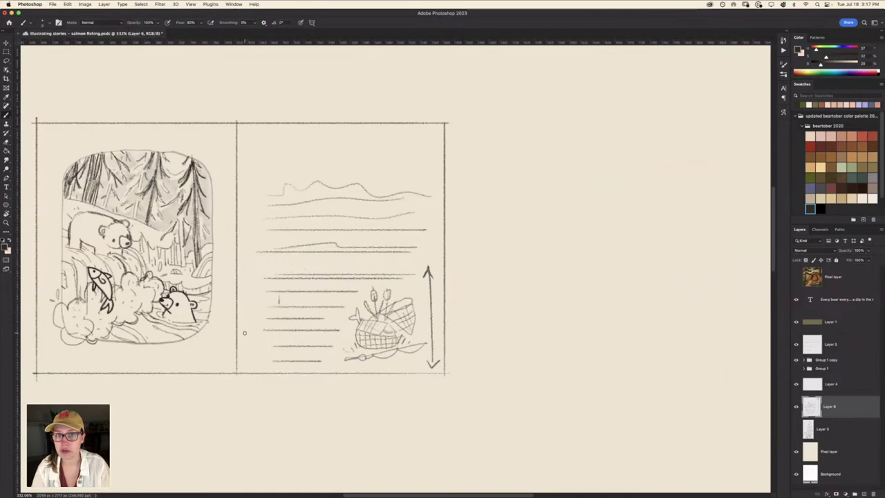
pyautogui.press('super+plus')
# Scroll and zoom the canvas until the full two-page spread fits in the window
pyautogui.hscroll(-5, 185, 290)
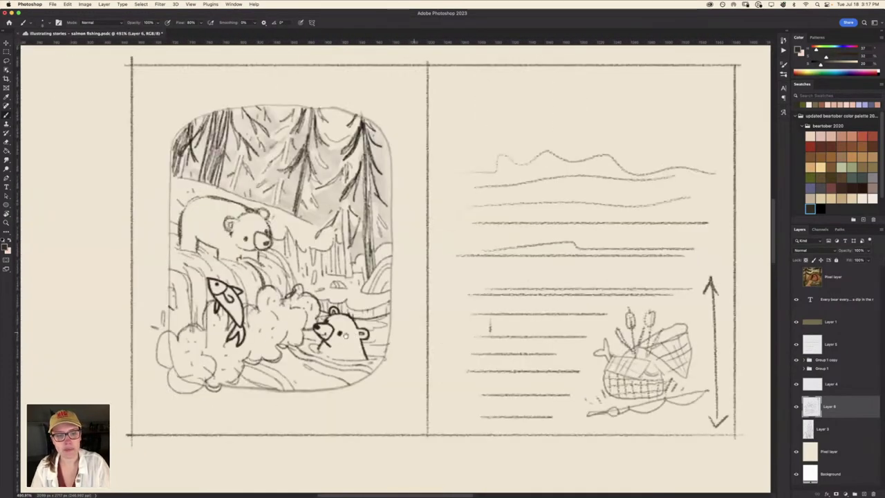
pyautogui.hscroll(-5, 334, 332)
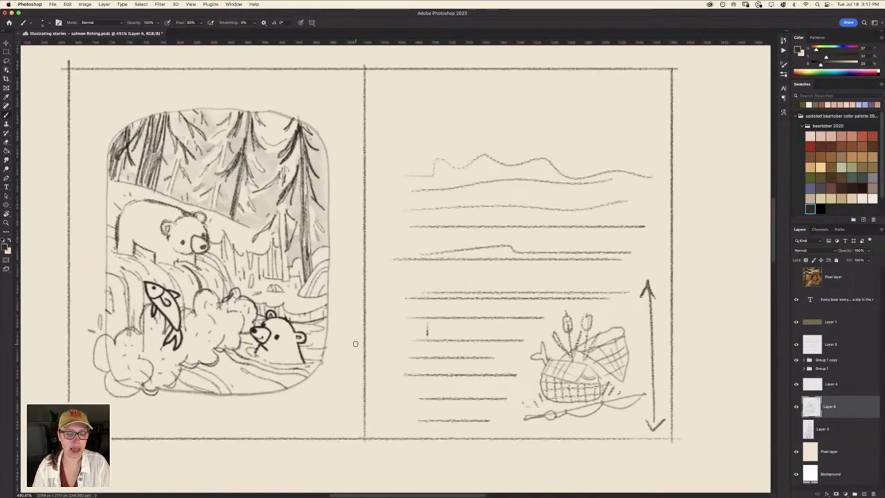
pyautogui.scroll(-2, 356, 343)
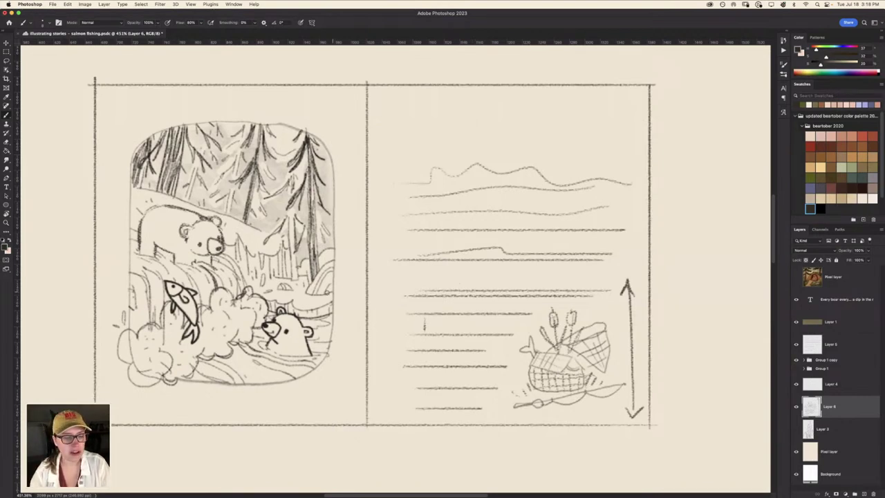
pyautogui.scroll(-2, 394, 269)
pyautogui.scroll(-2, 394, 269)
pyautogui.scroll(-1, 394, 269)
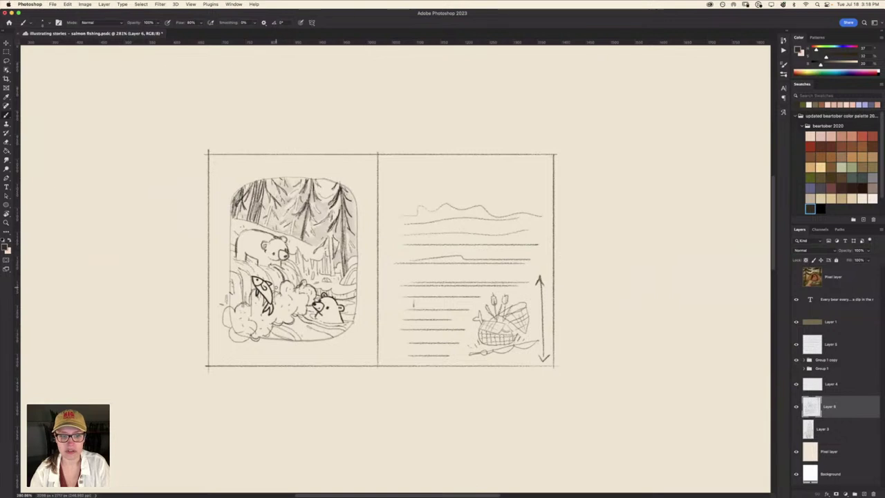
pyautogui.scroll(1, 391, 273)
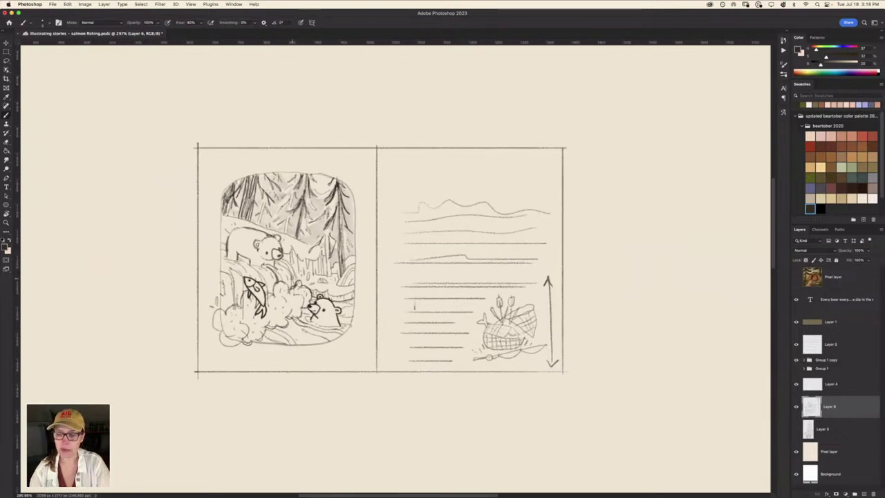
# Hide Layer 6, Layer 4, Layer 5 and Group 1 copy, and show Group 1's full-size bear illustration
pyautogui.click(796, 409)
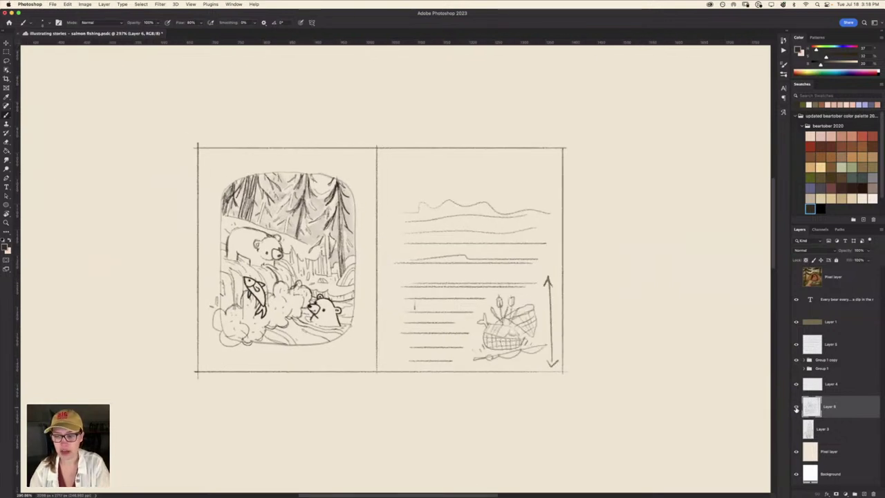
pyautogui.click(796, 409)
pyautogui.click(795, 385)
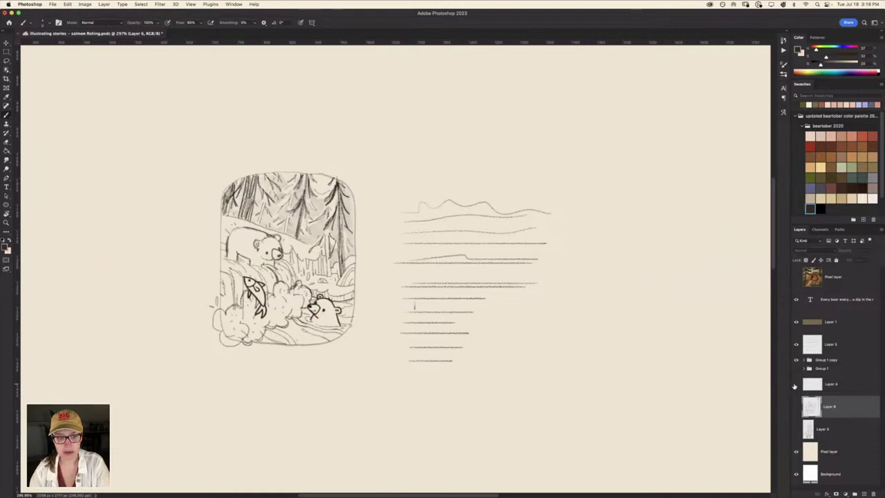
pyautogui.click(796, 344)
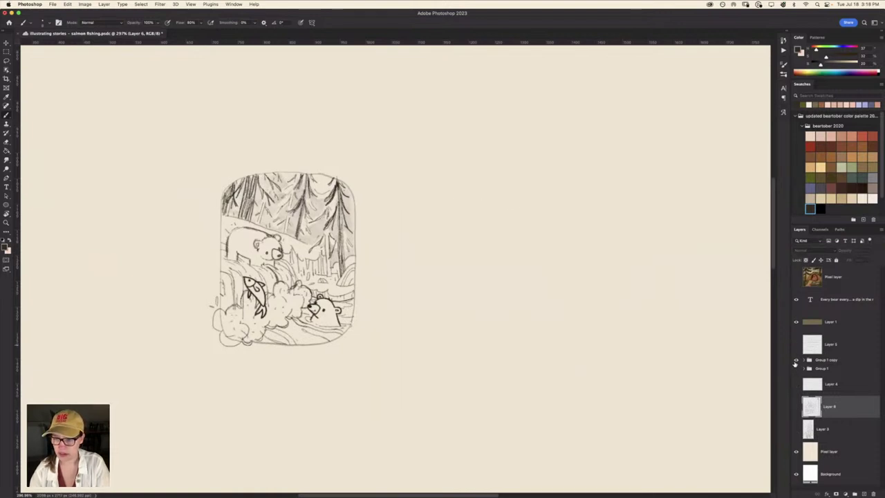
pyautogui.click(796, 360)
pyautogui.click(796, 367)
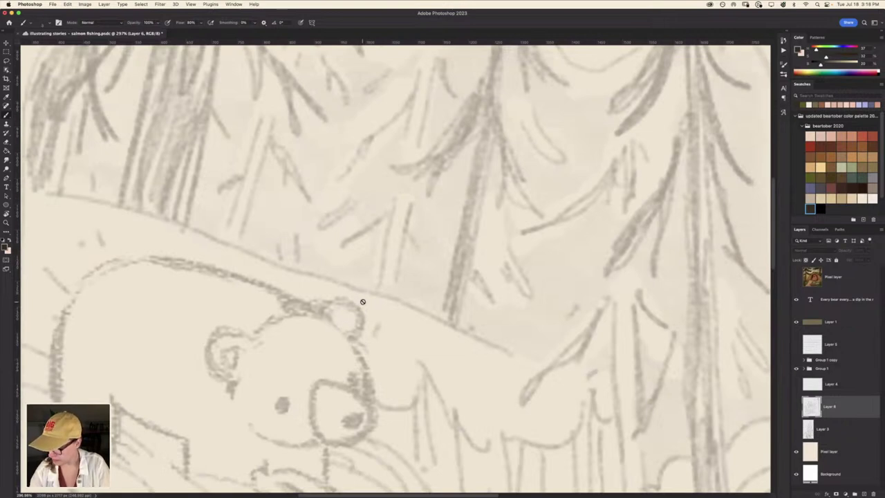
pyautogui.scroll(-3, 361, 296)
pyautogui.scroll(-3, 363, 296)
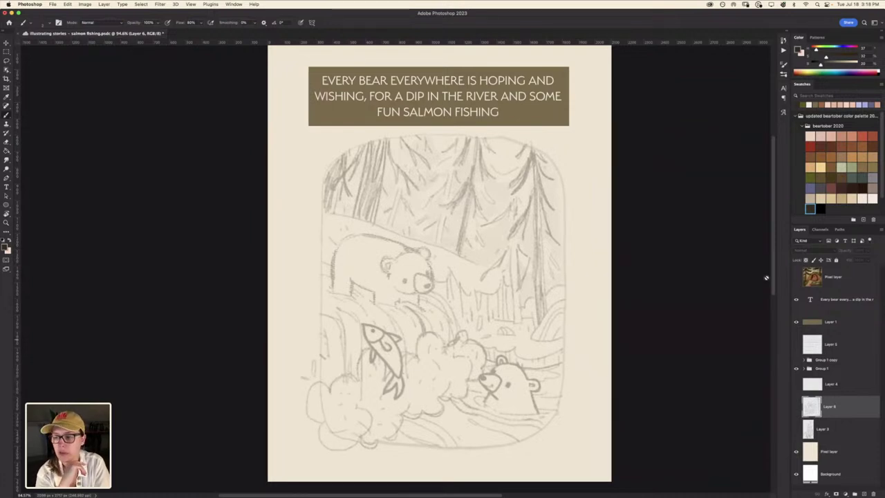
# Show the Pixel layer's bear-cave reference picture and move it to the page's top-left corner
pyautogui.click(796, 277)
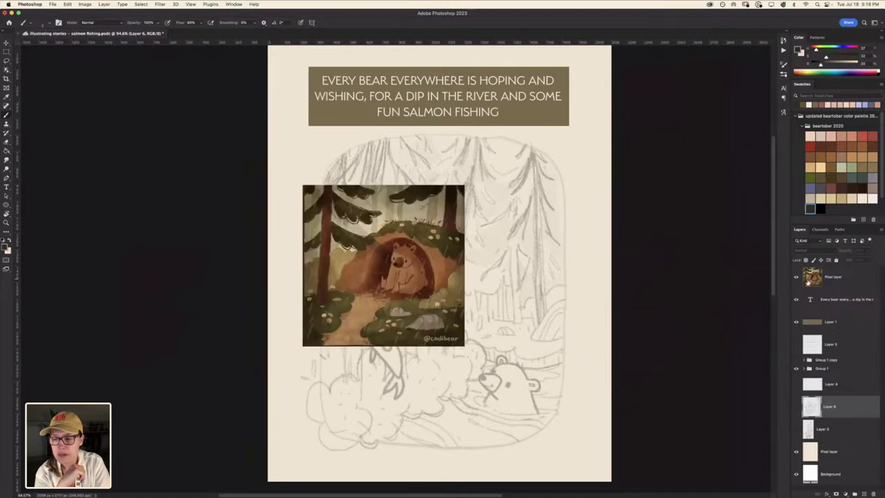
pyautogui.click(839, 284)
pyautogui.hotkey('ctrl', 't')
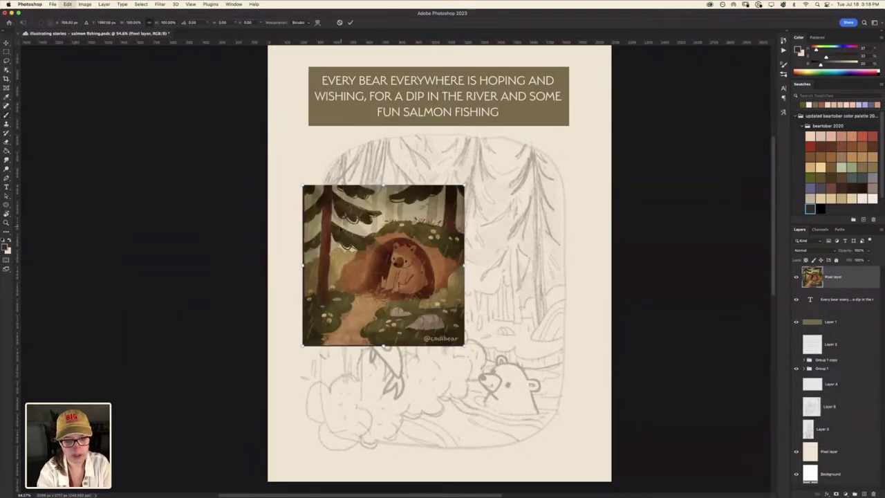
pyautogui.moveTo(333, 243)
pyautogui.mouseDown()
pyautogui.moveTo(296, 178)
pyautogui.moveTo(304, 179)
pyautogui.mouseUp()
pyautogui.press('Return')
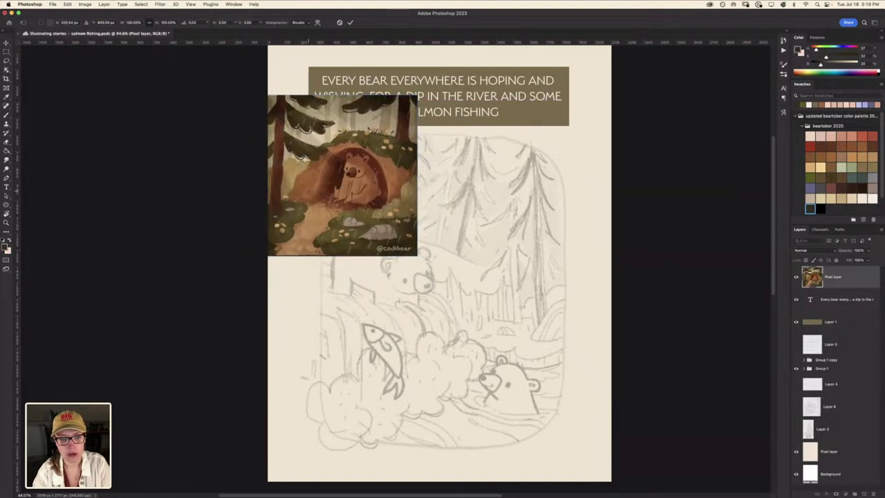
pyautogui.press('b')
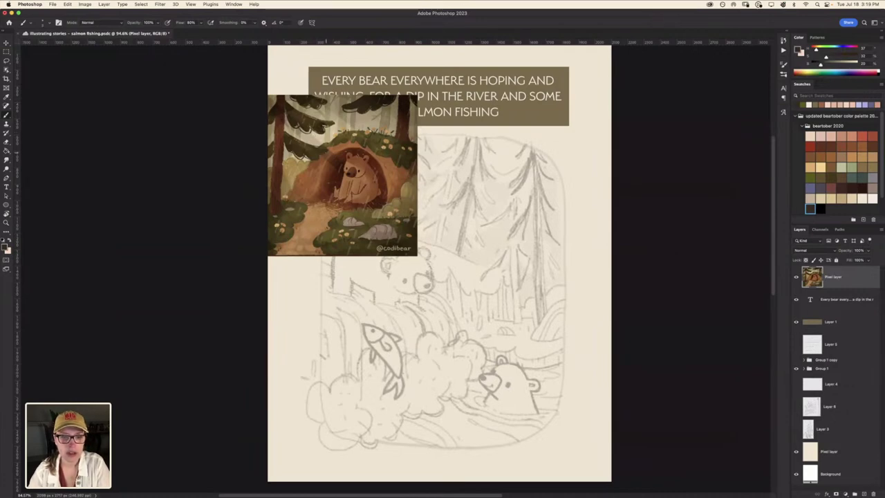
# Zoom in on the reference picture and eyedrop a colour from it with the brush
pyautogui.scroll(5, 269, 79)
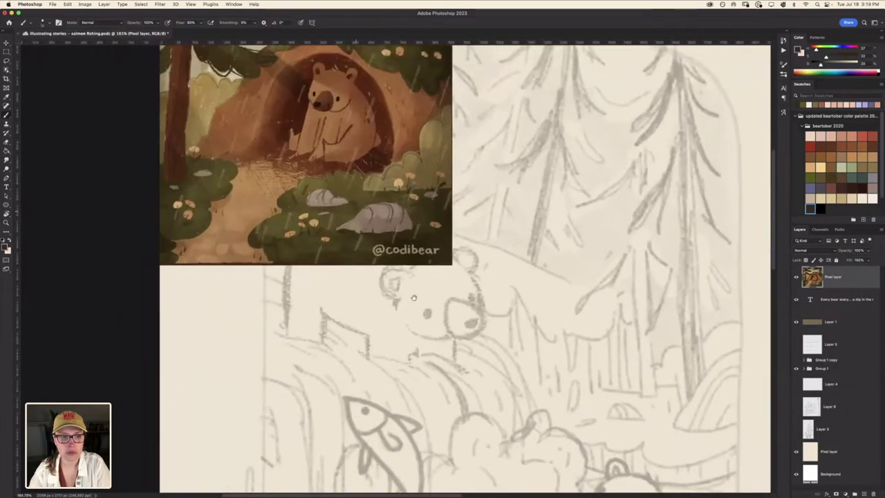
pyautogui.scroll(2, 338, 171)
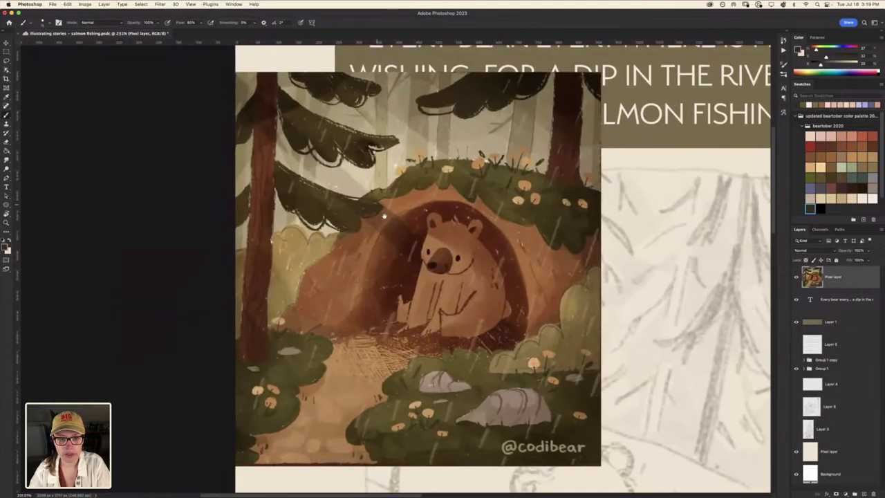
pyautogui.scroll(1, 338, 170)
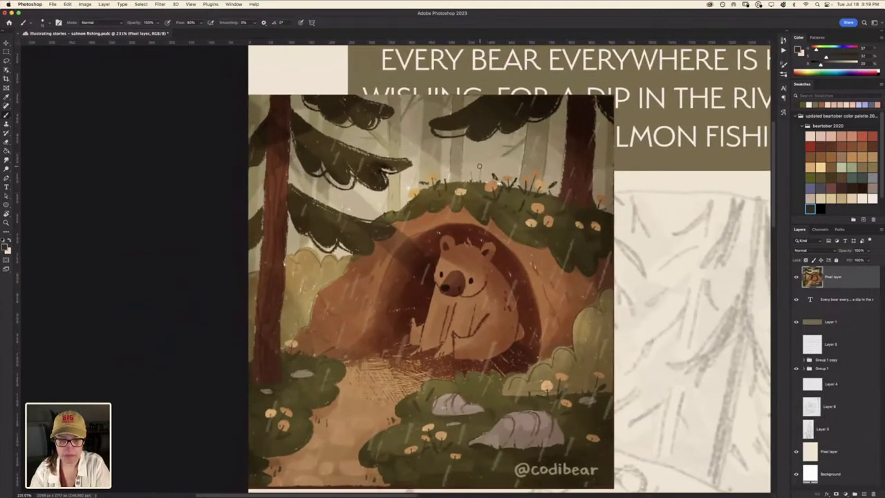
pyautogui.keyDown('alt'); pyautogui.click(487, 175); pyautogui.keyUp('alt')
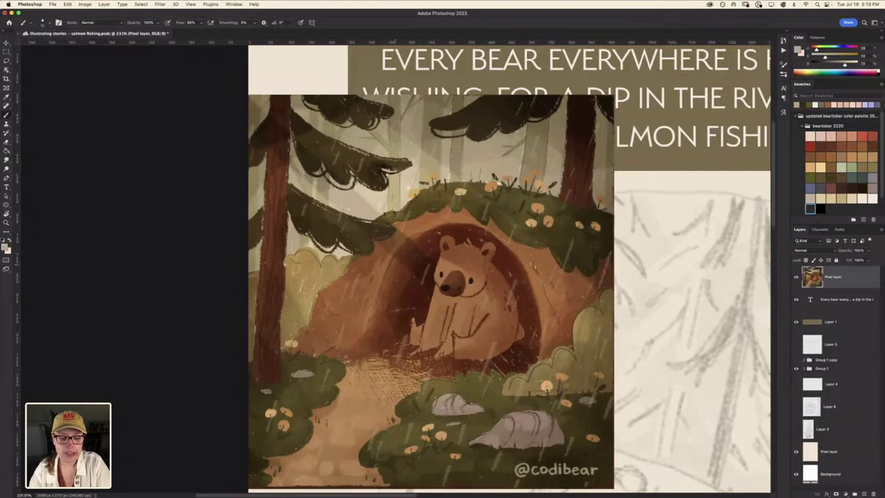
pyautogui.scroll(-2, 340, 331)
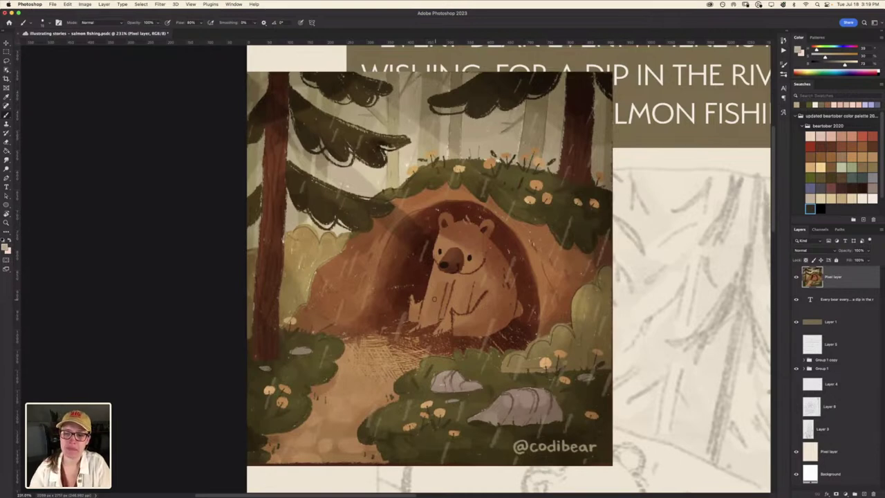
pyautogui.scroll(-2, 432, 301)
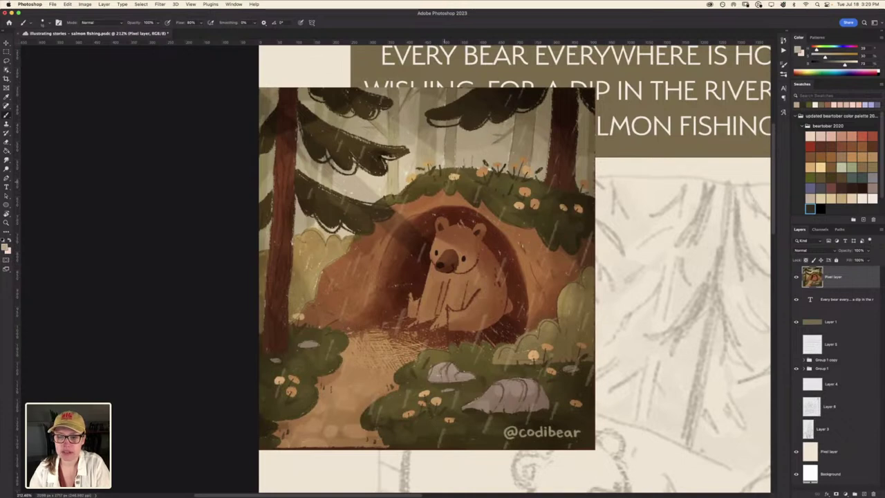
pyautogui.scroll(-5, 394, 269)
pyautogui.scroll(-5, 530, 408)
pyautogui.hscroll(3, 530, 407)
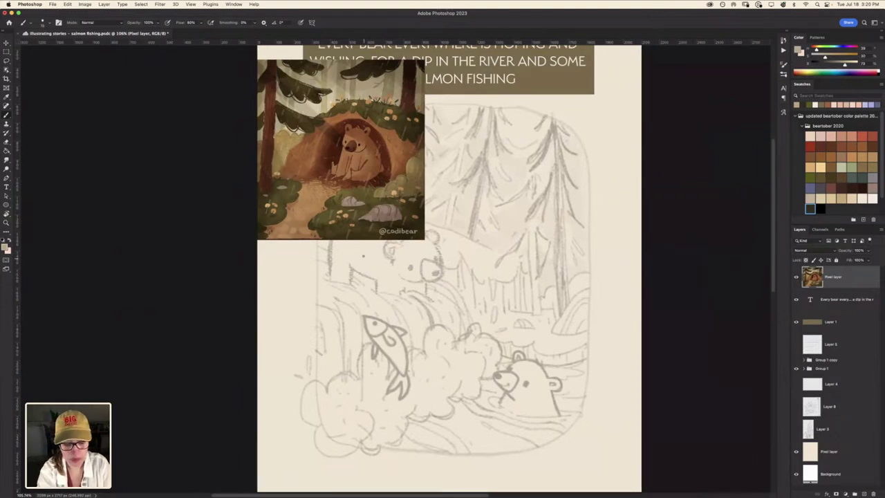
# Shrink the reference picture to about half size and place it top-right beside the banner
pyautogui.hotkey('ctrl', 't')
pyautogui.moveTo(424, 239); pyautogui.dragTo(349, 164)
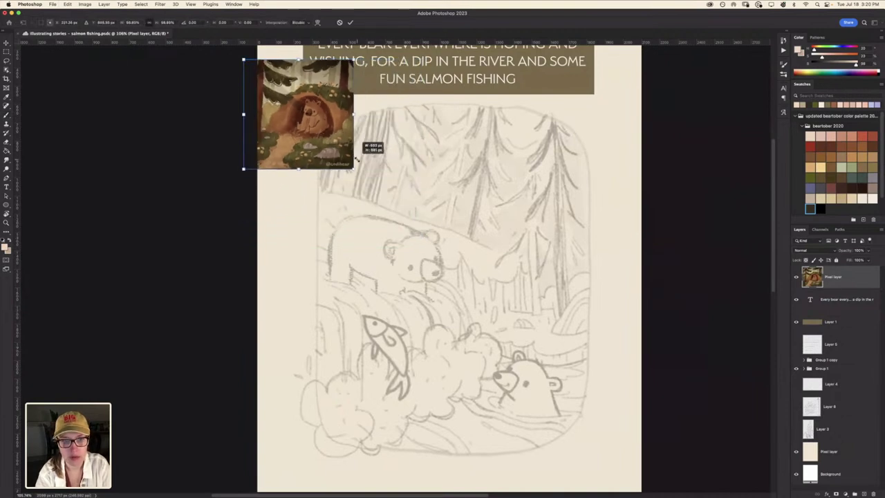
pyautogui.moveTo(278, 119)
pyautogui.mouseDown()
pyautogui.moveTo(538, 145)
pyautogui.moveTo(534, 156)
pyautogui.mouseUp()
pyautogui.scroll(2, 529, 168)
pyautogui.press('Return')
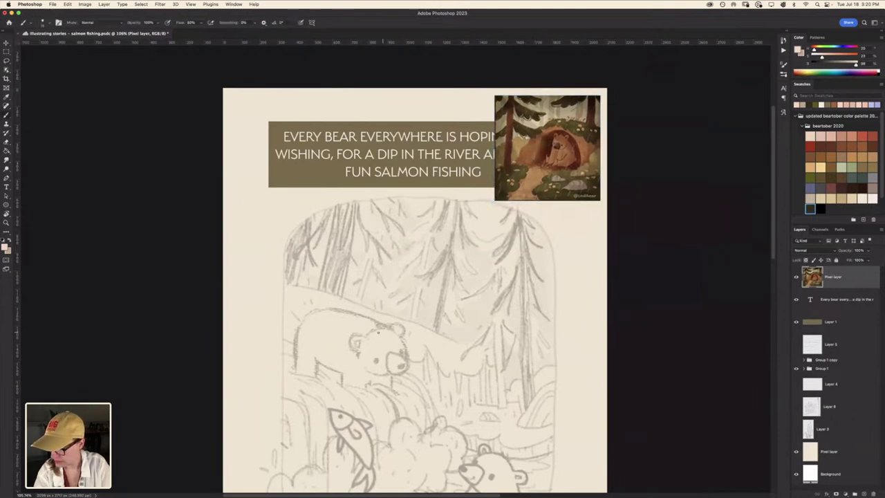
pyautogui.scroll(-5, 367, 335)
pyautogui.scroll(-2, 365, 318)
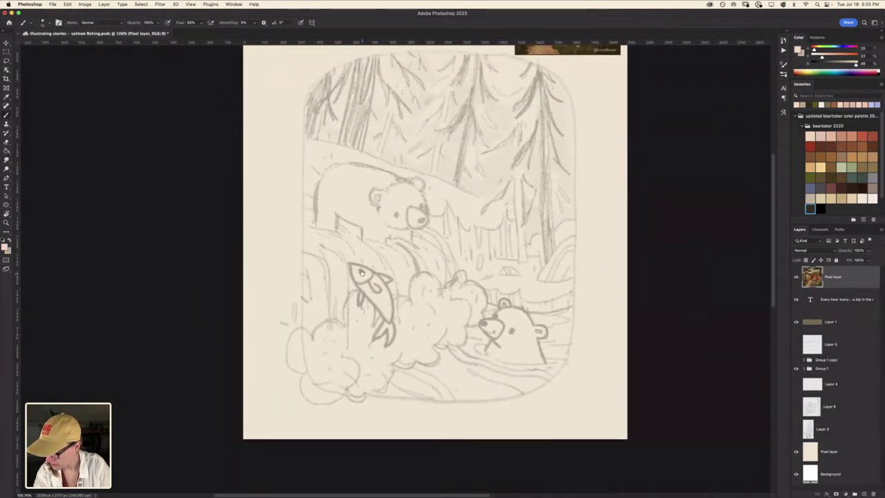
pyautogui.scroll(1, 363, 304)
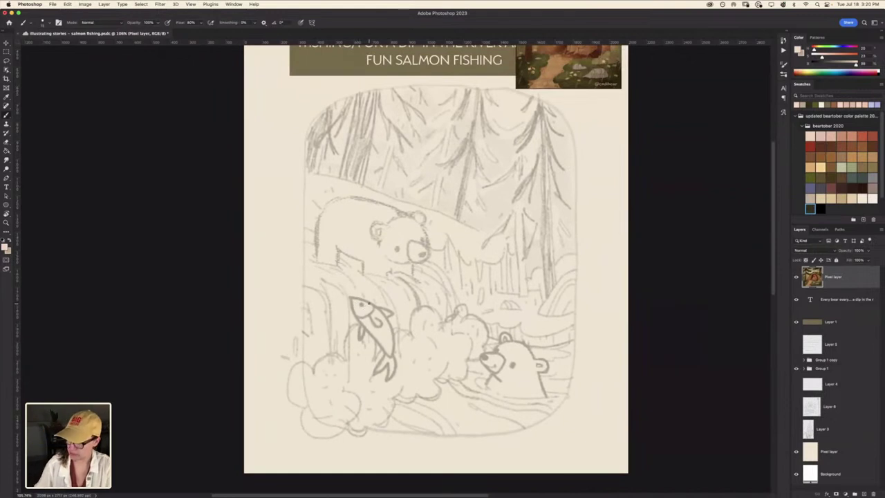
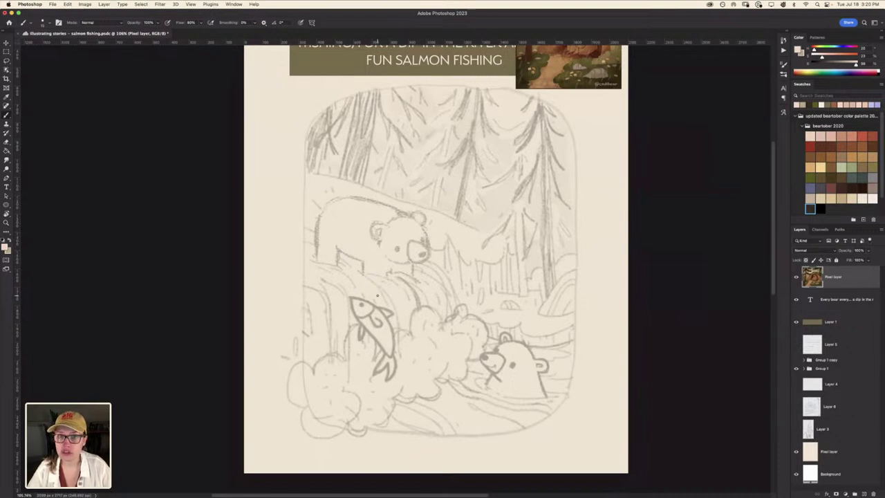
# Zoom and scroll in on the bushes above the bear's cave in the sketch
pyautogui.moveTo(376, 295); pyautogui.dragTo(542, 195)
pyautogui.scroll(5, 562, 143)
pyautogui.scroll(3, 562, 143)
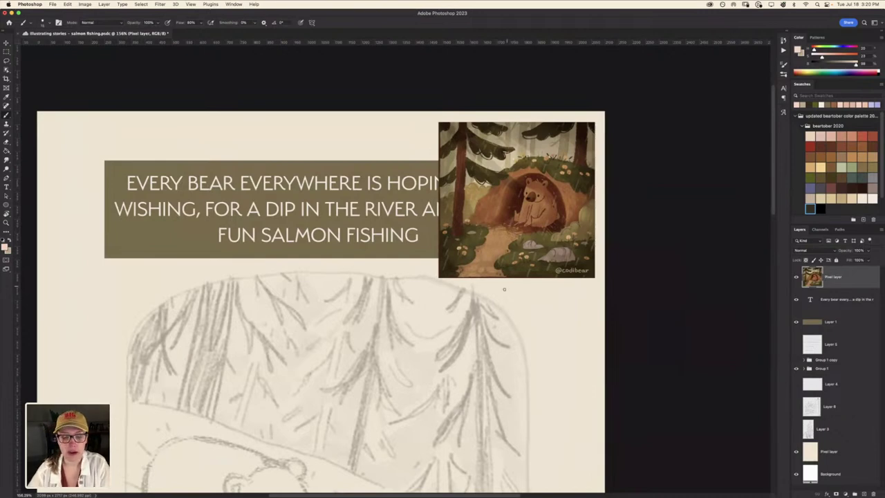
pyautogui.scroll(-3, 504, 289)
pyautogui.scroll(-2, 442, 297)
pyautogui.scroll(-3, 380, 306)
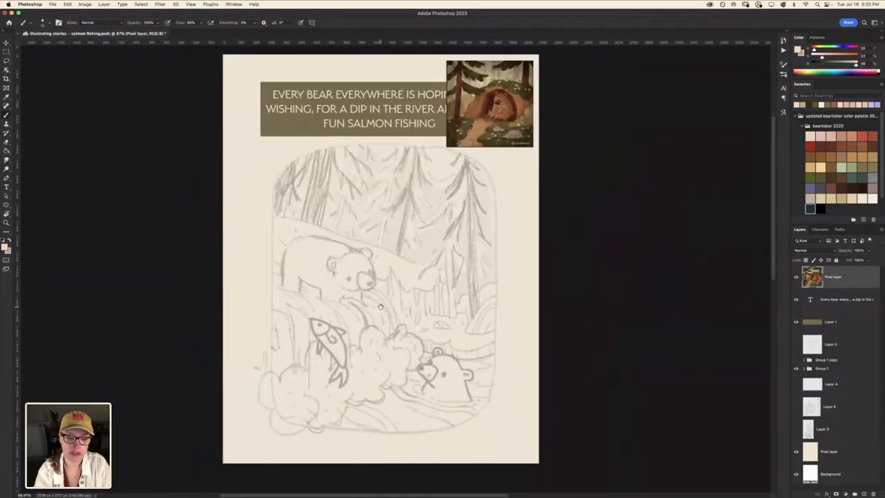
pyautogui.hscroll(-3, 379, 307)
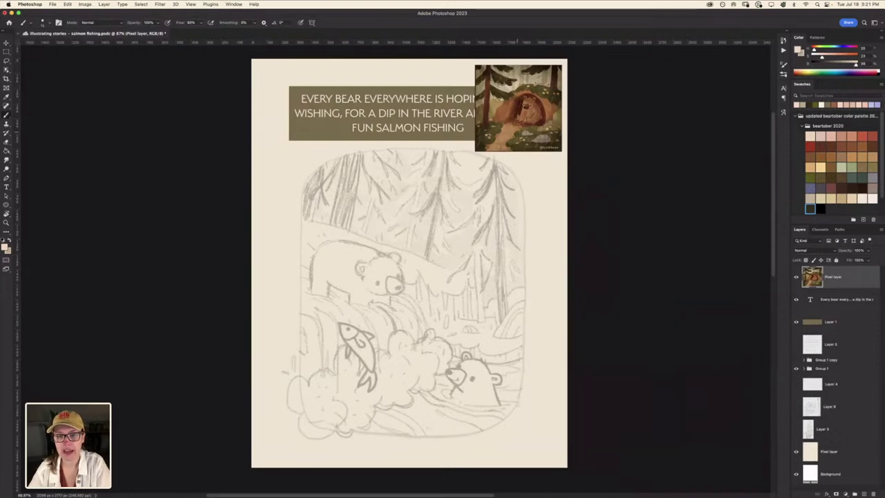
pyautogui.scroll(3, 395, 269)
pyautogui.scroll(2, 395, 268)
pyautogui.scroll(-3, 395, 268)
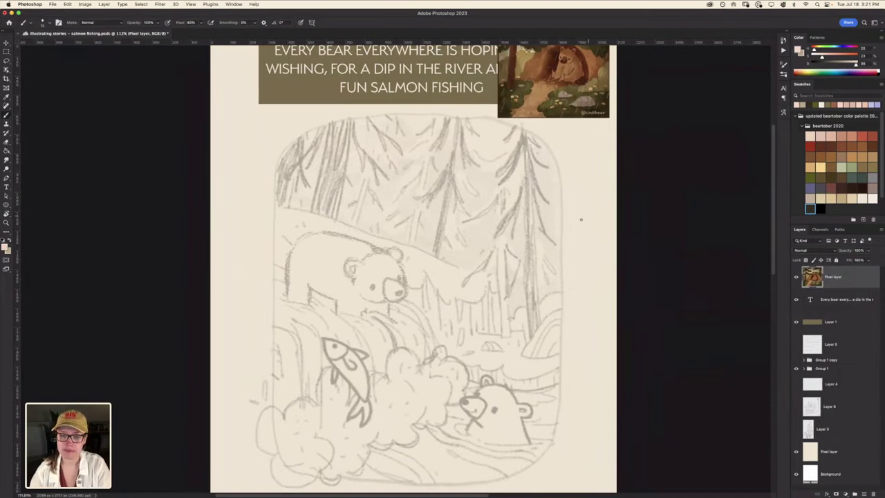
pyautogui.scroll(5, 580, 219)
pyautogui.scroll(5, 412, 432)
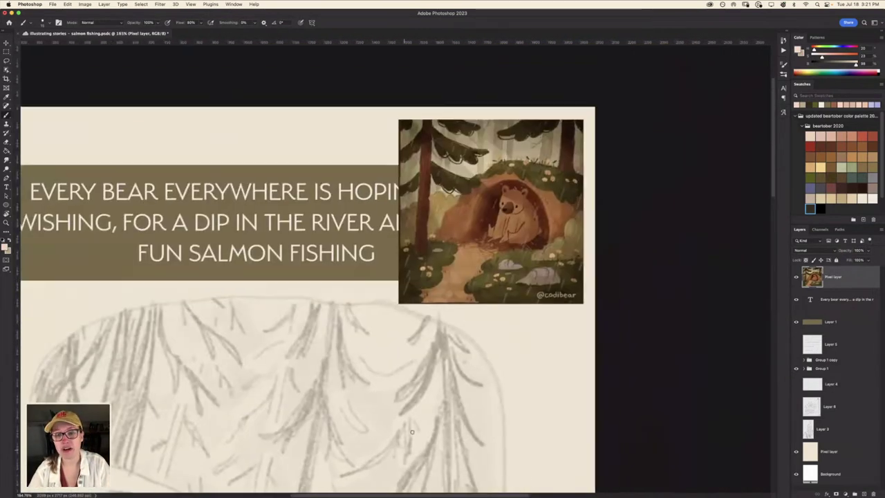
pyautogui.scroll(3, 412, 431)
pyautogui.scroll(3, 525, 271)
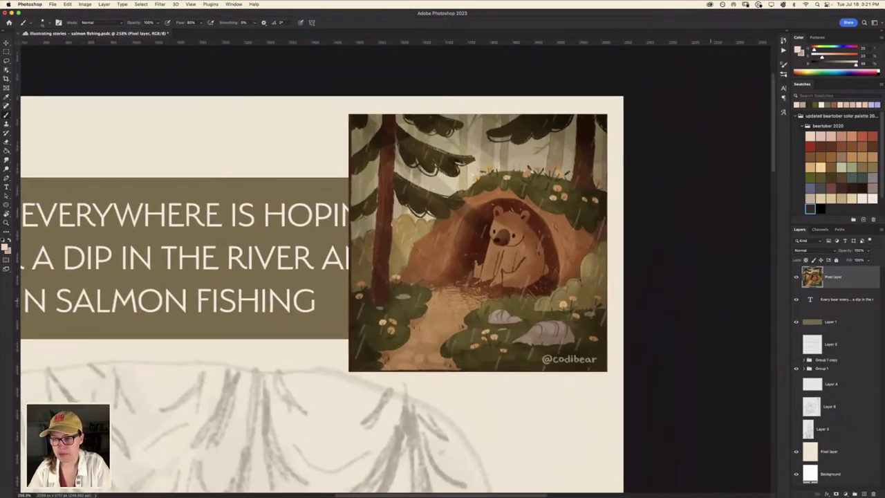
# Pick a tan painting colour and set the brush to Hard Round
pyautogui.click(820, 167)
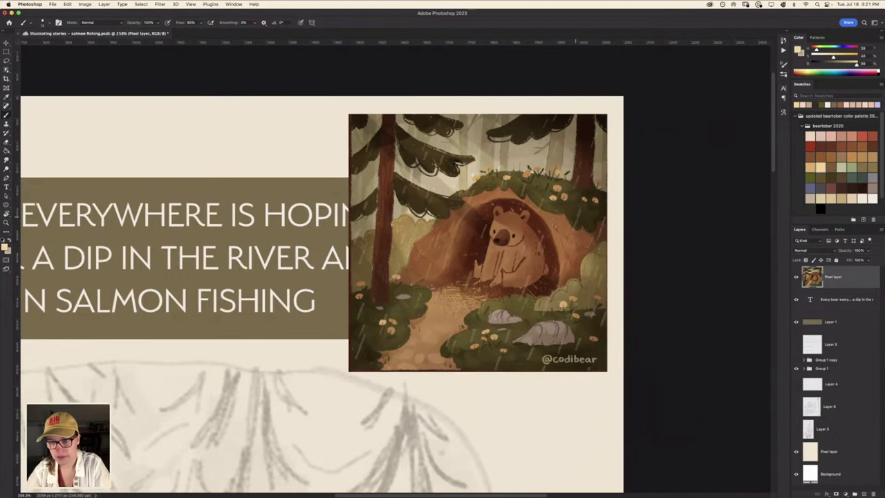
pyautogui.rightClick(587, 216)
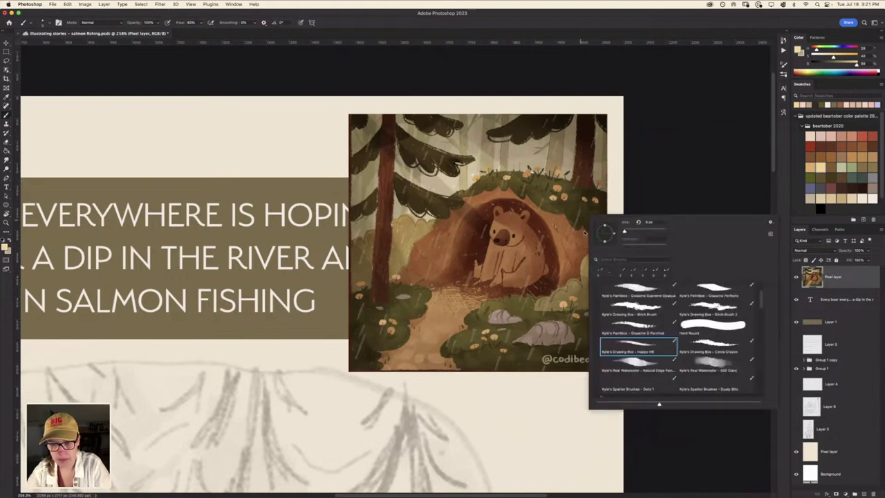
pyautogui.click(715, 326)
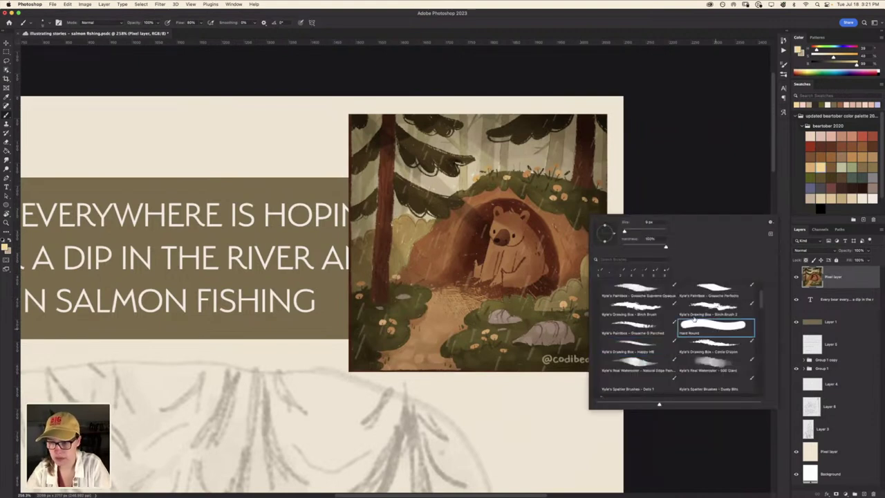
pyautogui.click(706, 349)
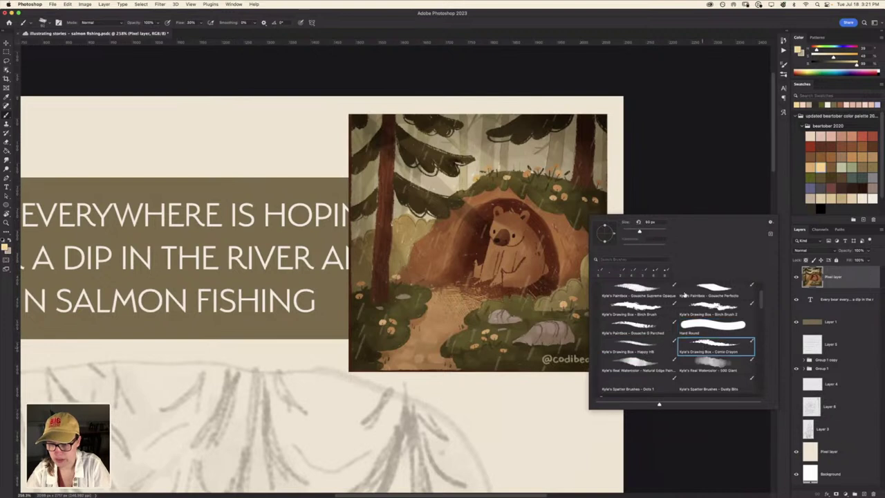
pyautogui.click(671, 182)
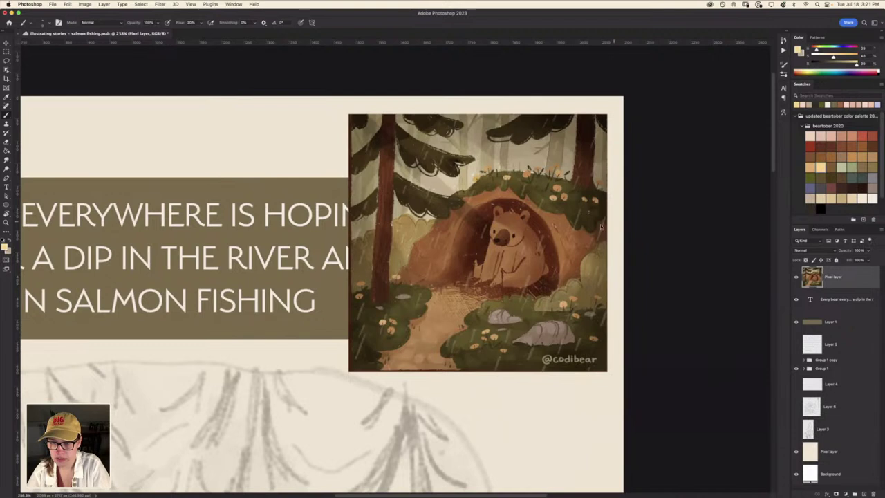
pyautogui.rightClick(607, 225)
pyautogui.click(724, 332)
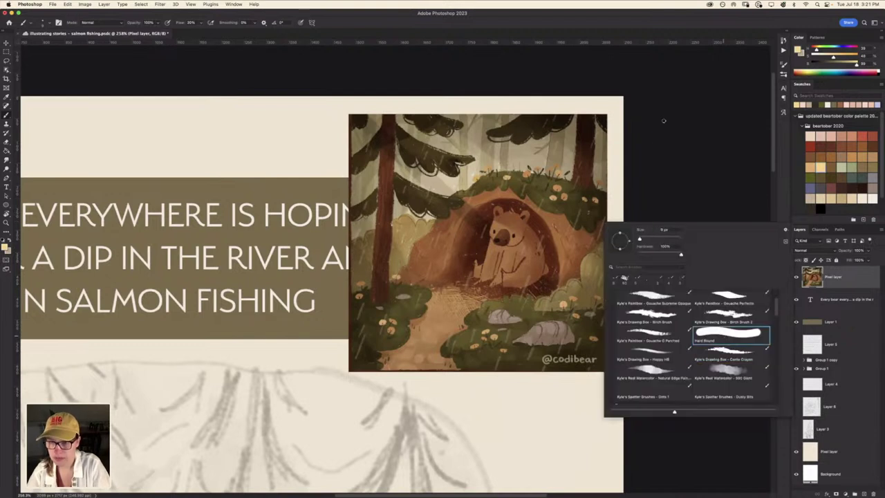
pyautogui.click(587, 209)
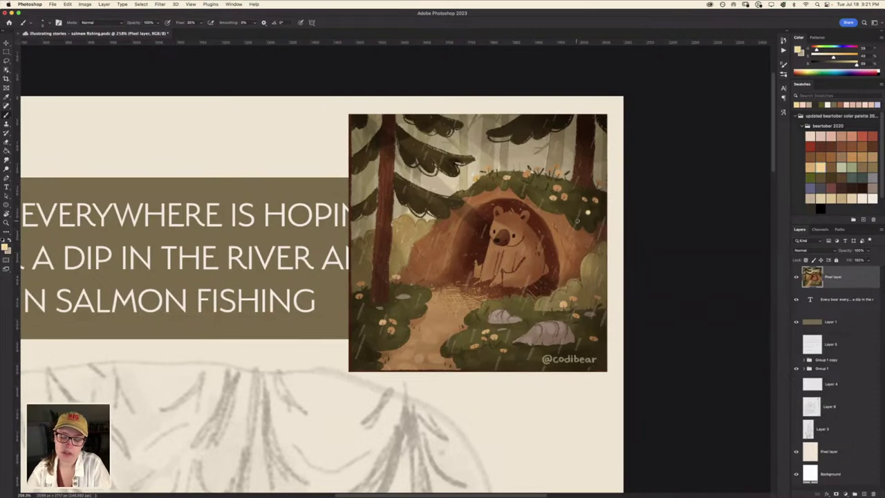
pyautogui.scroll(3, 578, 220)
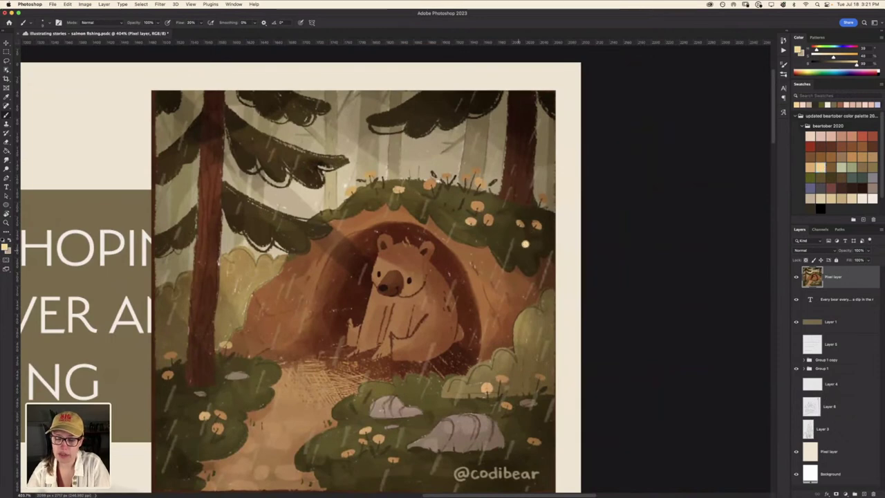
pyautogui.scroll(-2, 525, 244)
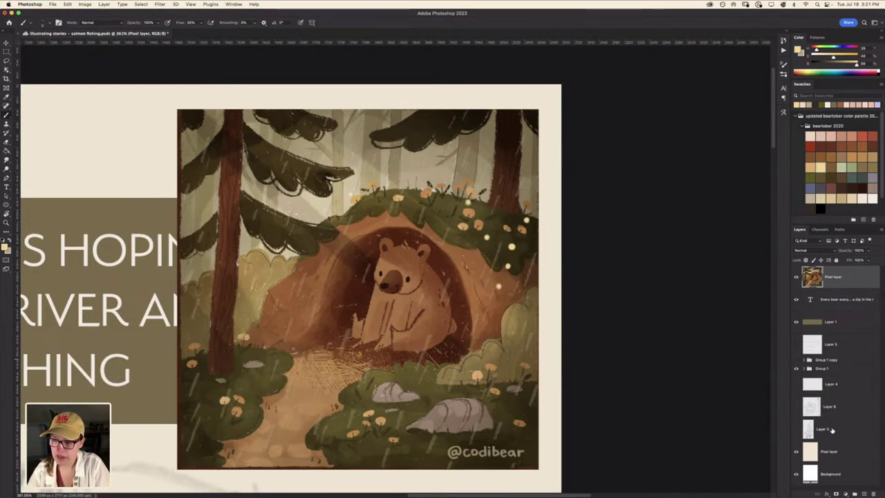
# Add a new layer above the picture and switch to the 500 px Real Watercolor brush
pyautogui.click(863, 492)
pyautogui.rightClick(526, 494)
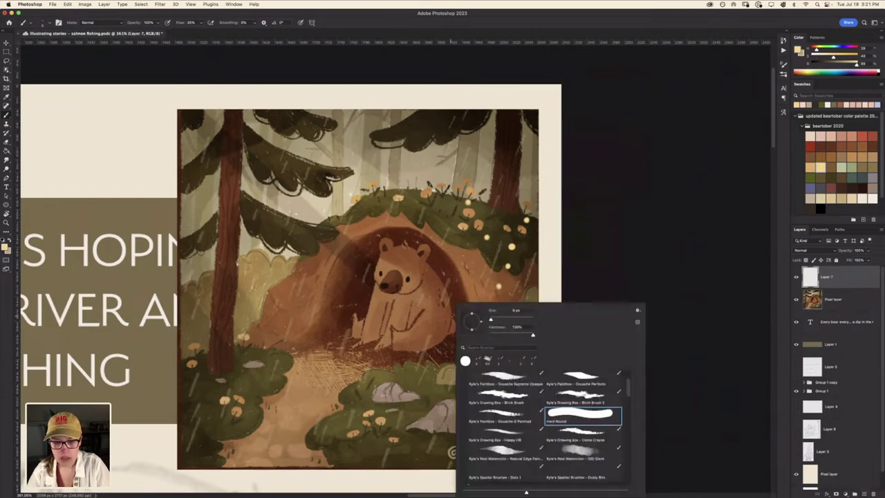
pyautogui.click(585, 456)
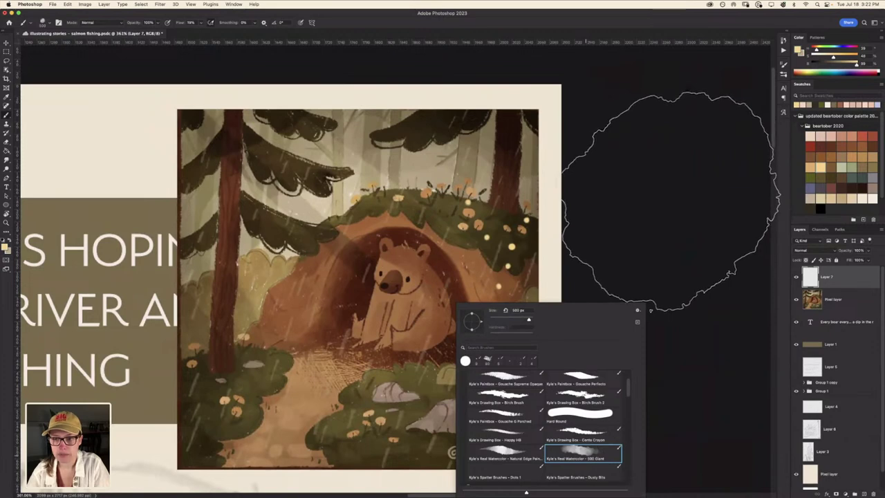
pyautogui.press('Escape')
# Set Layer 7's blend mode to Overlay
pyautogui.scroll(-2, 632, 174)
pyautogui.scroll(-2, 508, 245)
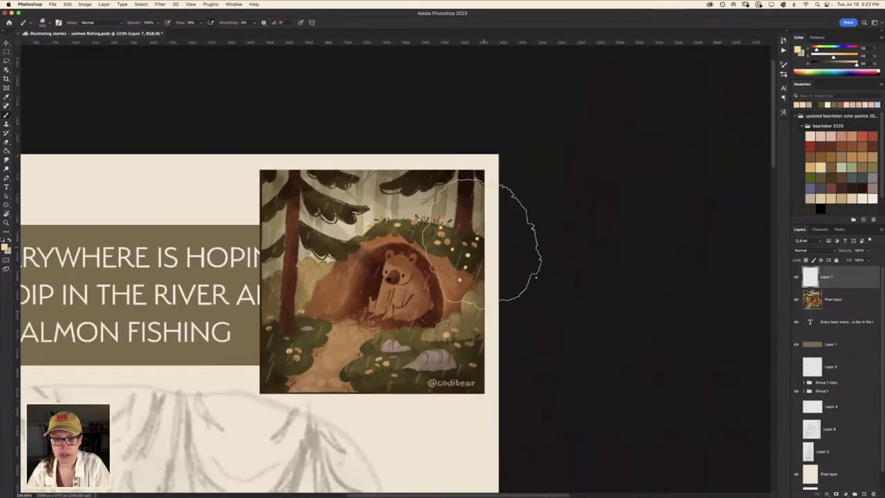
pyautogui.scroll(2, 512, 243)
pyautogui.scroll(2, 512, 242)
pyautogui.scroll(1, 484, 242)
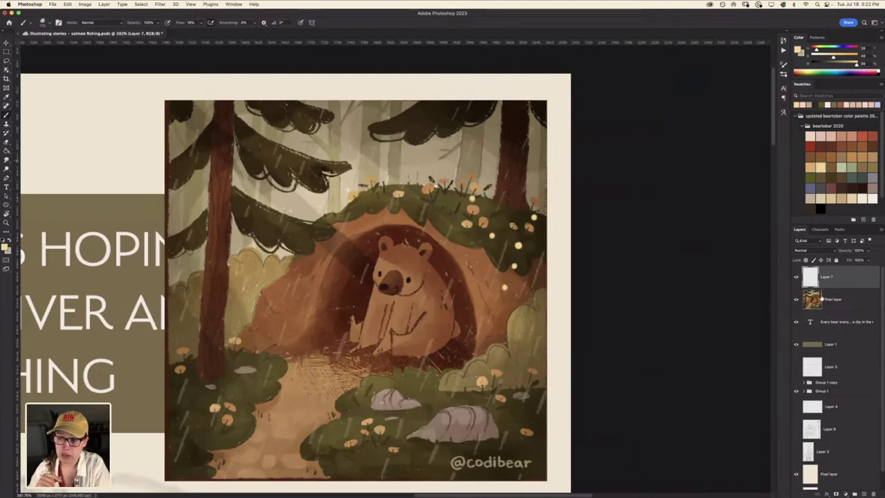
pyautogui.click(835, 251)
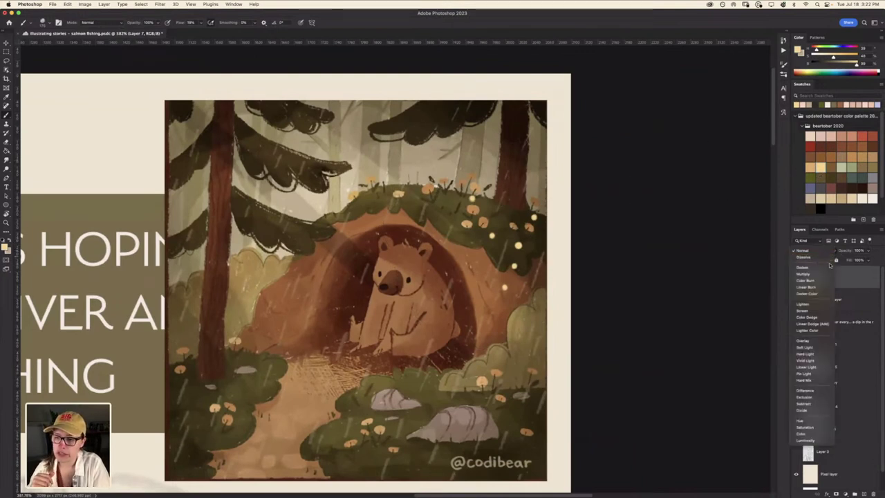
pyautogui.click(809, 341)
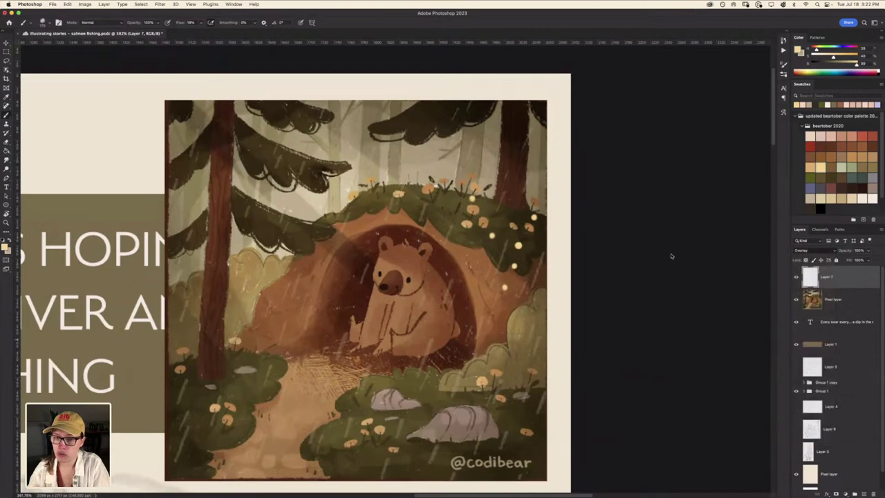
# Brush soft glow around the bush dots, then fill Layer 7 with the warm foreground colour
pyautogui.scroll(2, 511, 247)
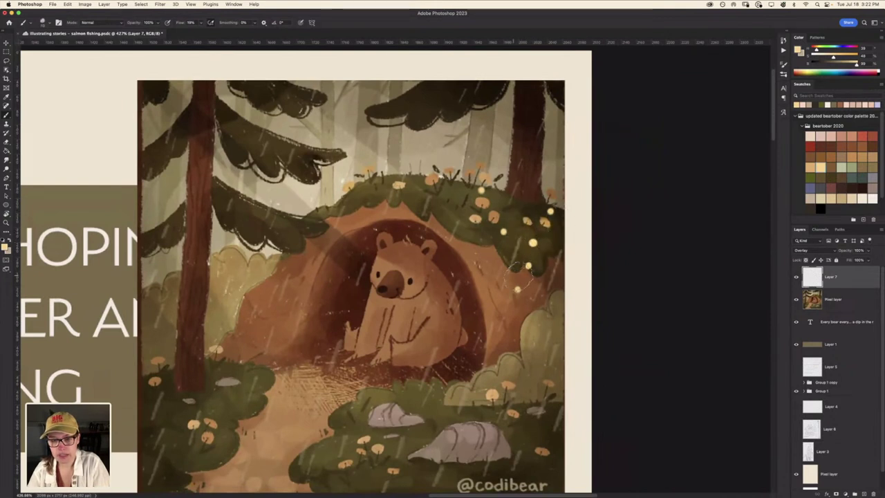
pyautogui.moveTo(511, 260); pyautogui.dragTo(537, 284)
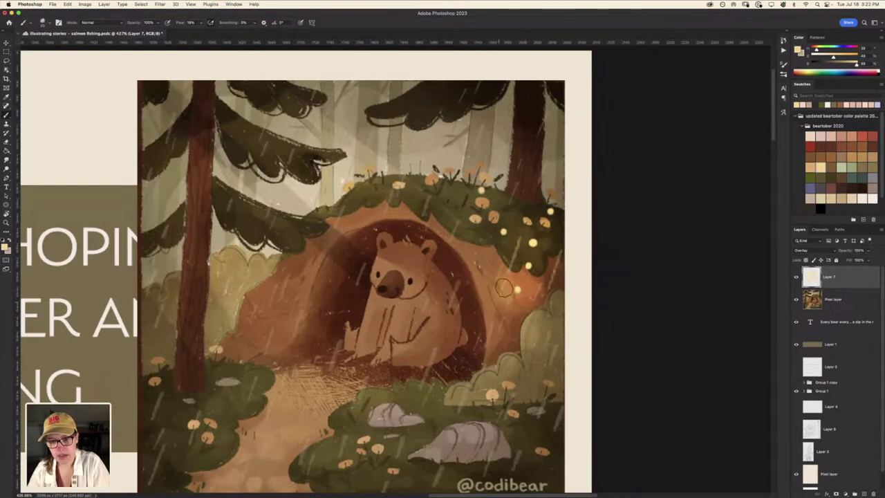
pyautogui.moveTo(507, 321); pyautogui.dragTo(538, 332)
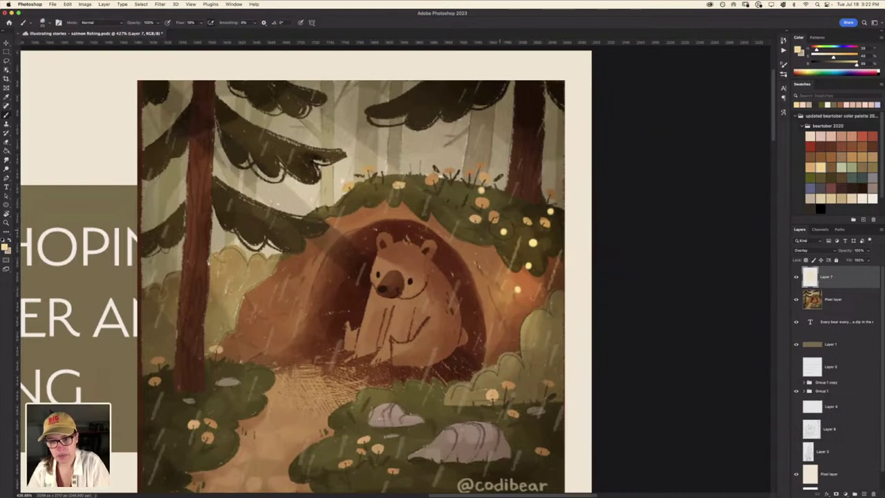
pyautogui.moveTo(497, 220); pyautogui.dragTo(517, 246)
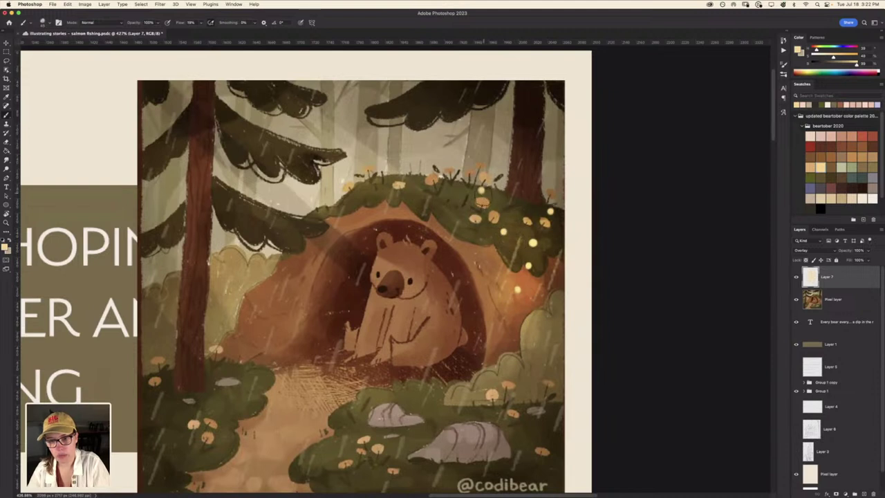
pyautogui.moveTo(482, 202); pyautogui.dragTo(474, 181)
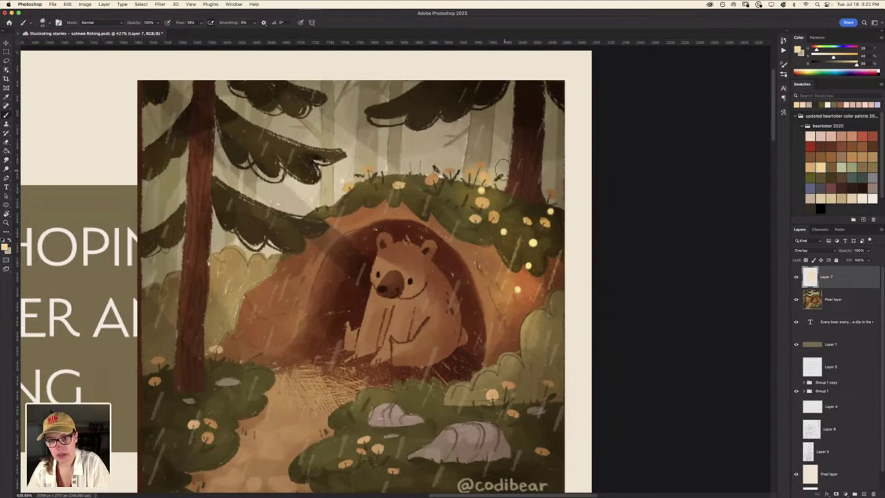
pyautogui.moveTo(550, 208); pyautogui.dragTo(552, 189)
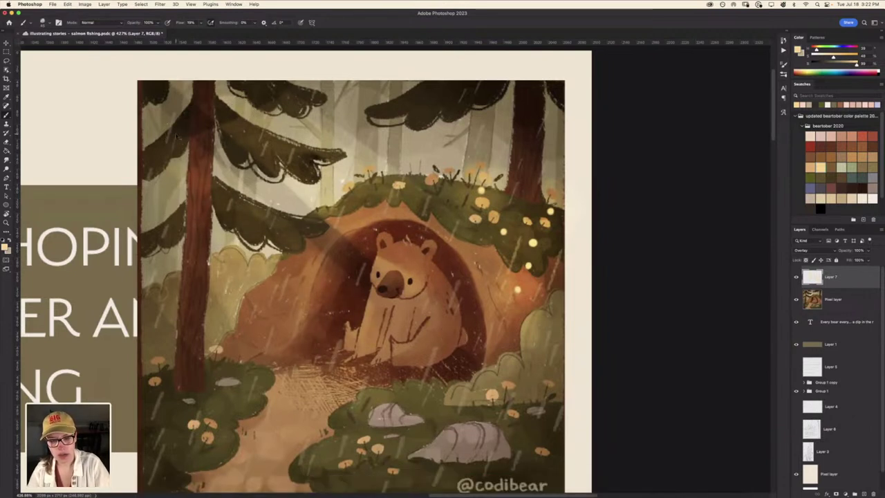
pyautogui.hotkey('alt', 'BackSpace')
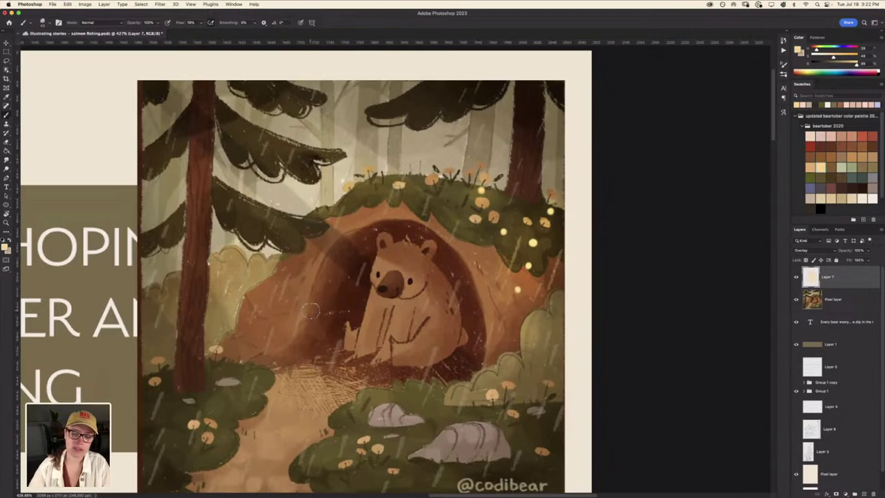
# Above Group 1 copy, add Group 2 containing a new empty Layer 8
pyautogui.scroll(-5, 473, 275)
pyautogui.scroll(-2, 472, 274)
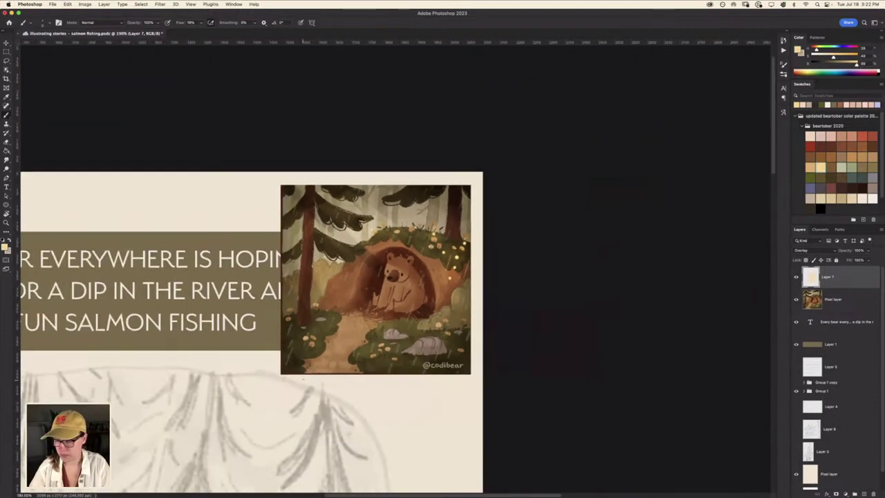
pyautogui.scroll(2, 472, 274)
pyautogui.scroll(-5, 415, 311)
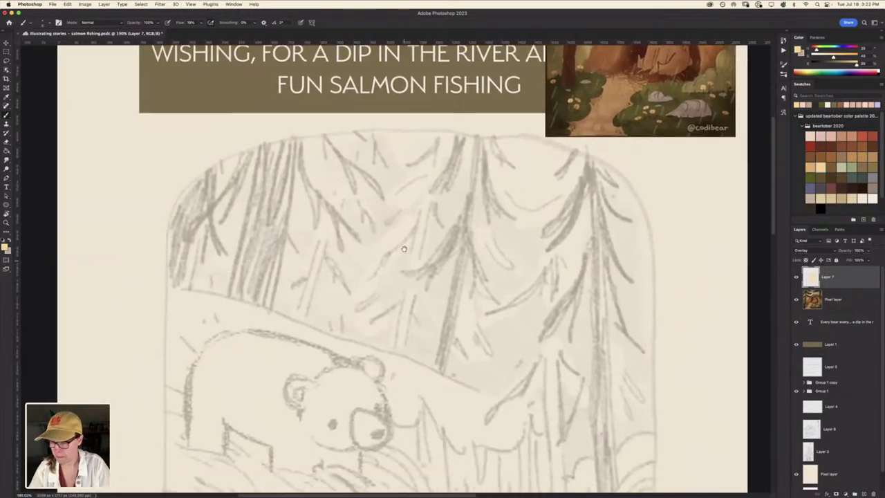
pyautogui.scroll(-2, 387, 332)
pyautogui.scroll(-4, 352, 355)
pyautogui.scroll(-4, 351, 354)
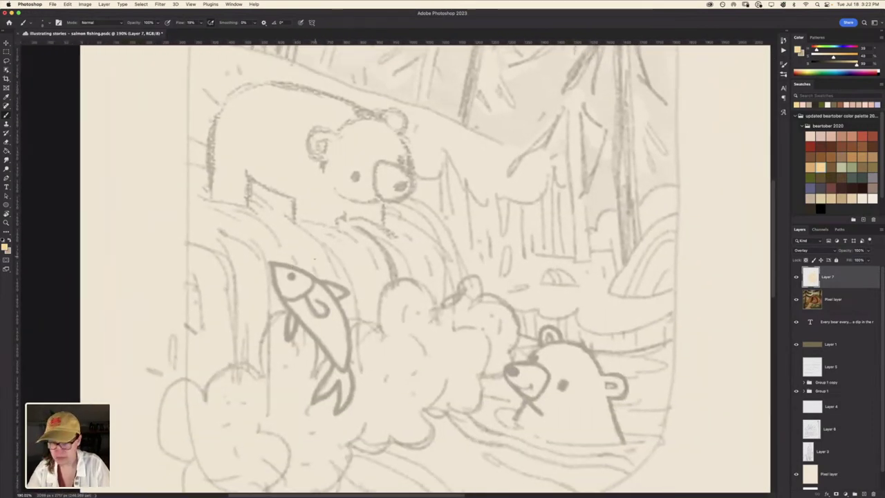
pyautogui.scroll(-3, 351, 354)
pyautogui.moveTo(407, 179); pyautogui.dragTo(318, 379)
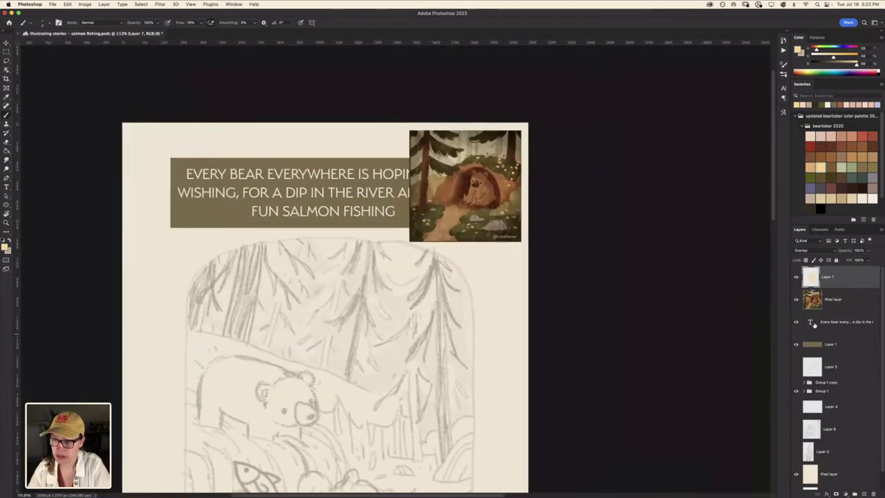
pyautogui.click(851, 346)
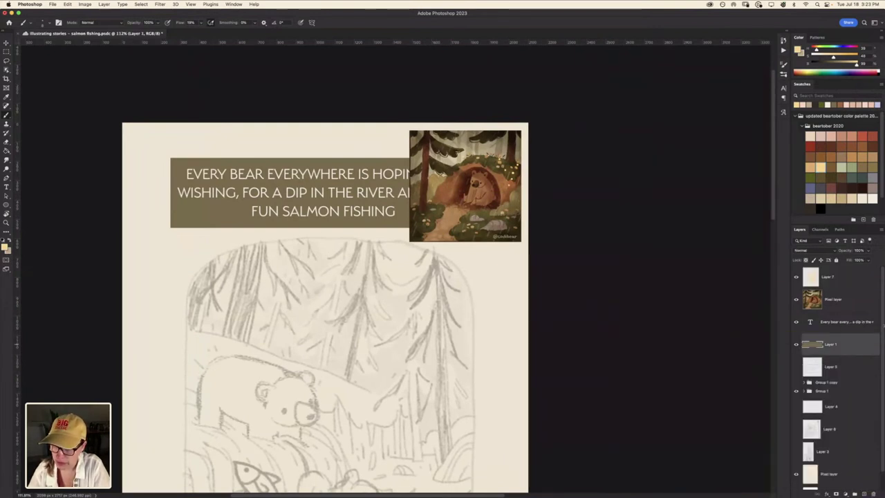
pyautogui.click(830, 383)
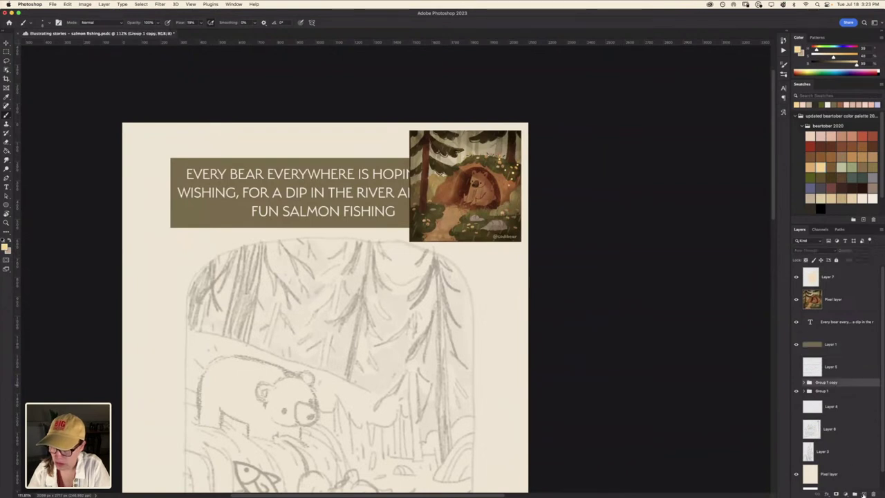
pyautogui.click(854, 494)
pyautogui.click(863, 494)
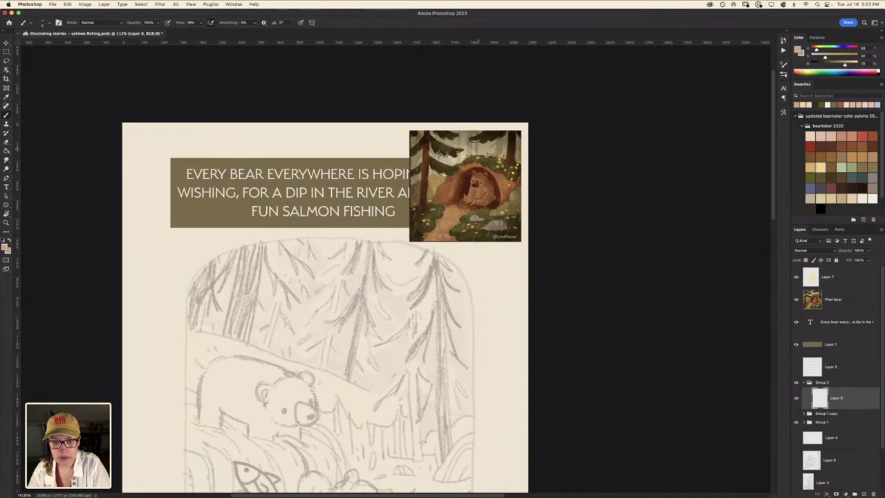
# Switch to the Gouache Perfecto brush at 60 px
pyautogui.rightClick(403, 297)
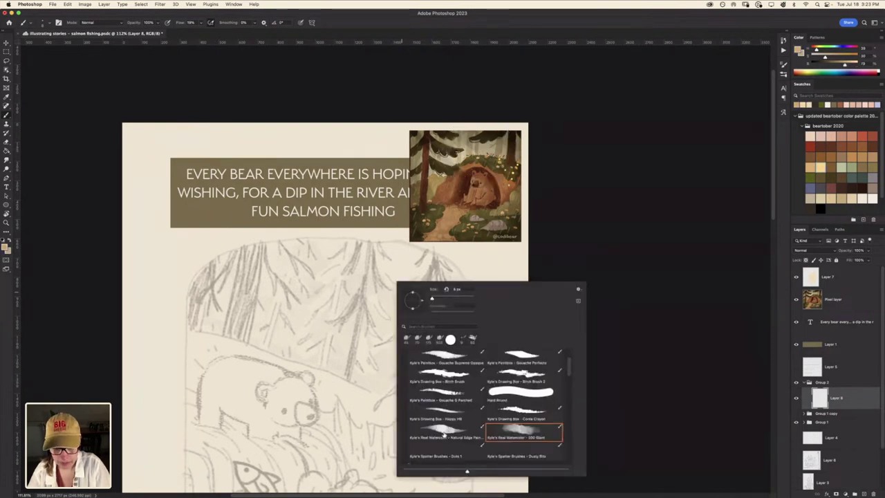
pyautogui.scroll(3, 569, 373)
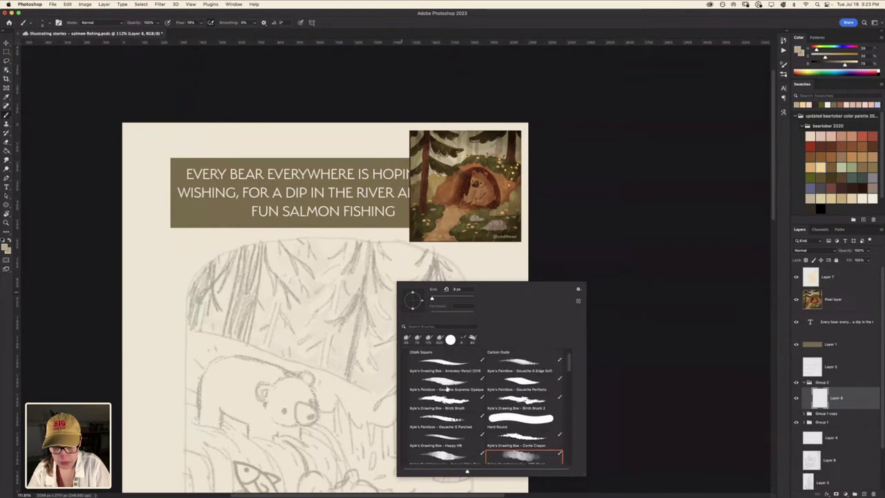
pyautogui.click(530, 386)
pyautogui.click(658, 414)
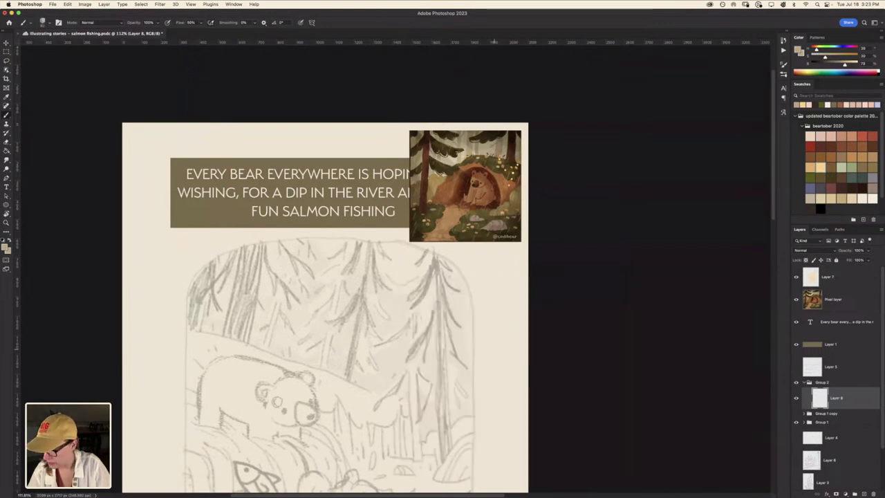
pyautogui.scroll(-5, 314, 363)
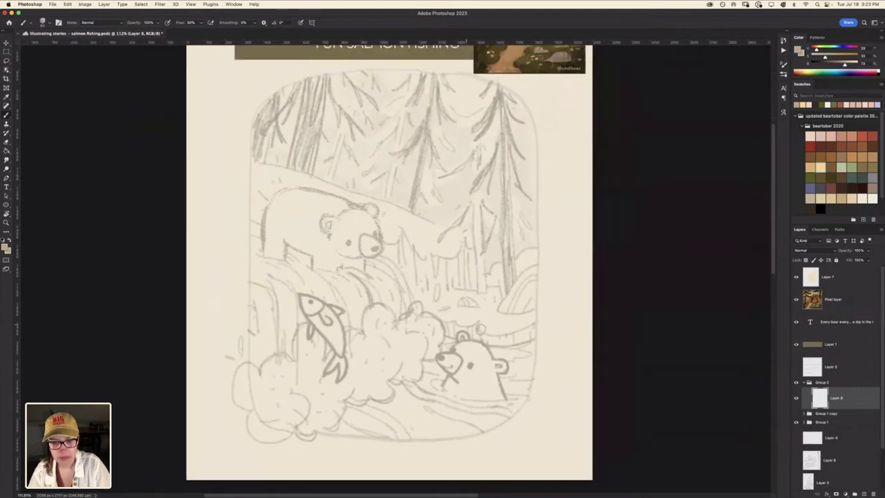
# Paint tan up the panel's right edge and around its top corner
pyautogui.moveTo(488, 401)
pyautogui.mouseDown()
pyautogui.moveTo(508, 408)
pyautogui.moveTo(531, 294)
pyautogui.mouseUp()
pyautogui.moveTo(534, 348); pyautogui.dragTo(531, 276)
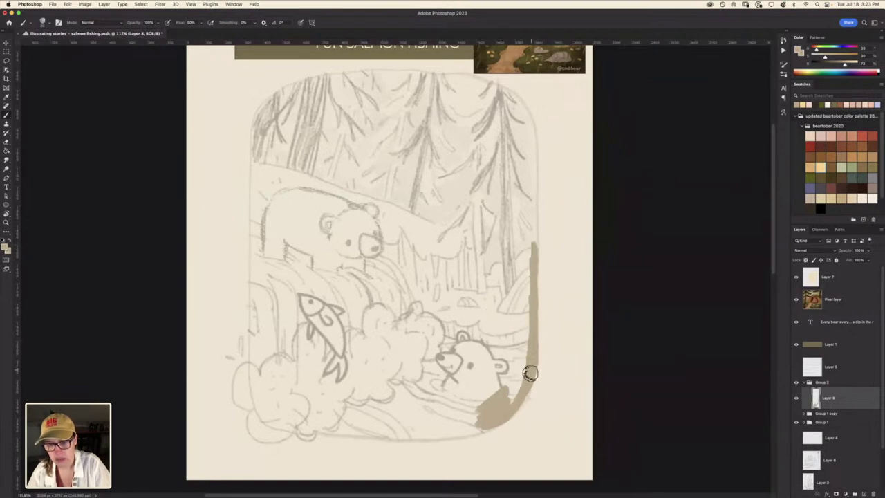
pyautogui.moveTo(529, 373); pyautogui.dragTo(528, 274)
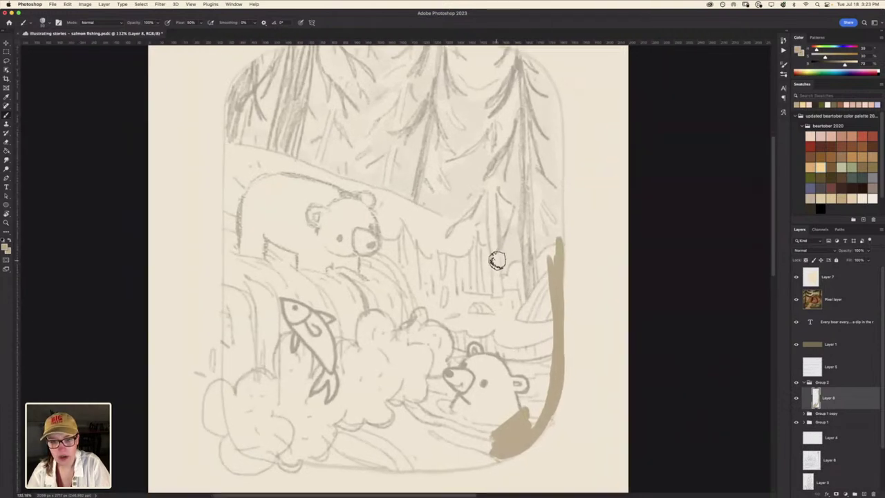
pyautogui.moveTo(503, 294)
pyautogui.mouseDown()
pyautogui.moveTo(503, 200)
pyautogui.moveTo(521, 253)
pyautogui.moveTo(526, 233)
pyautogui.moveTo(524, 143)
pyautogui.moveTo(513, 109)
pyautogui.moveTo(464, 89)
pyautogui.mouseUp()
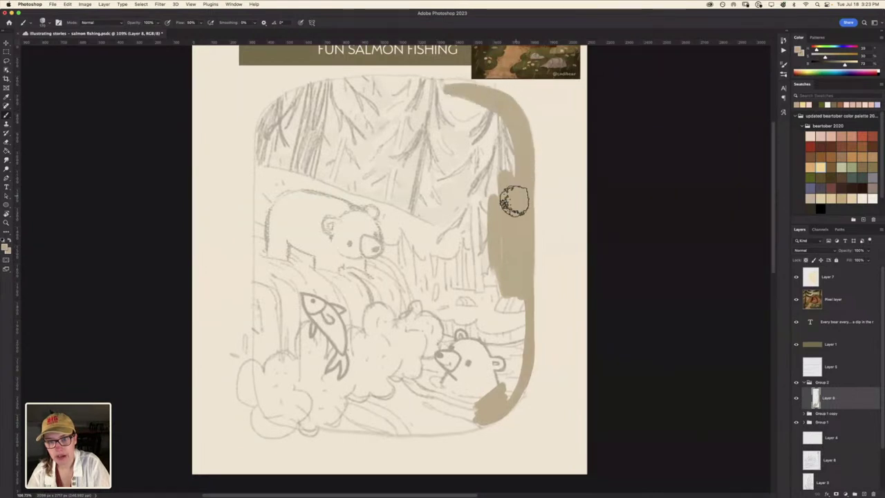
pyautogui.moveTo(518, 197)
pyautogui.mouseDown()
pyautogui.moveTo(484, 99)
pyautogui.moveTo(504, 118)
pyautogui.moveTo(490, 134)
pyautogui.moveTo(508, 276)
pyautogui.moveTo(494, 357)
pyautogui.moveTo(504, 379)
pyautogui.moveTo(510, 339)
pyautogui.mouseUp()
pyautogui.moveTo(420, 234); pyautogui.dragTo(577, 285)
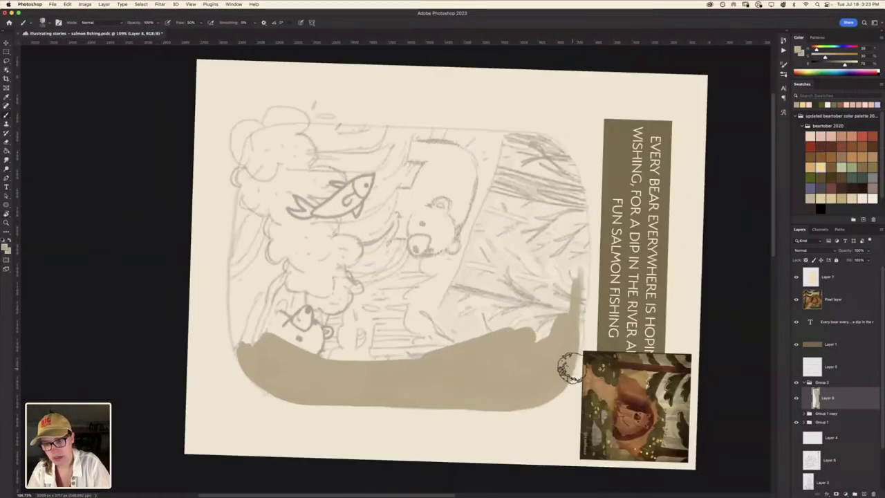
pyautogui.moveTo(569, 366); pyautogui.dragTo(579, 216)
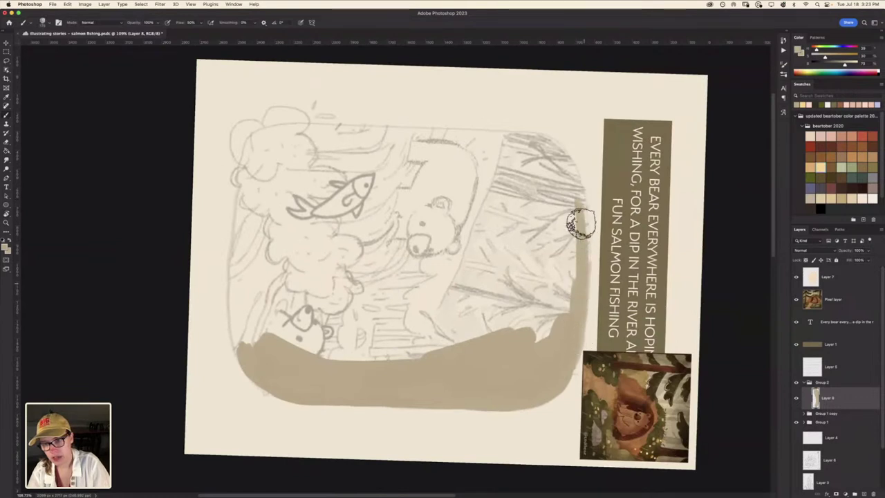
pyautogui.moveTo(585, 263)
pyautogui.mouseDown()
pyautogui.moveTo(573, 184)
pyautogui.moveTo(483, 149)
pyautogui.mouseUp()
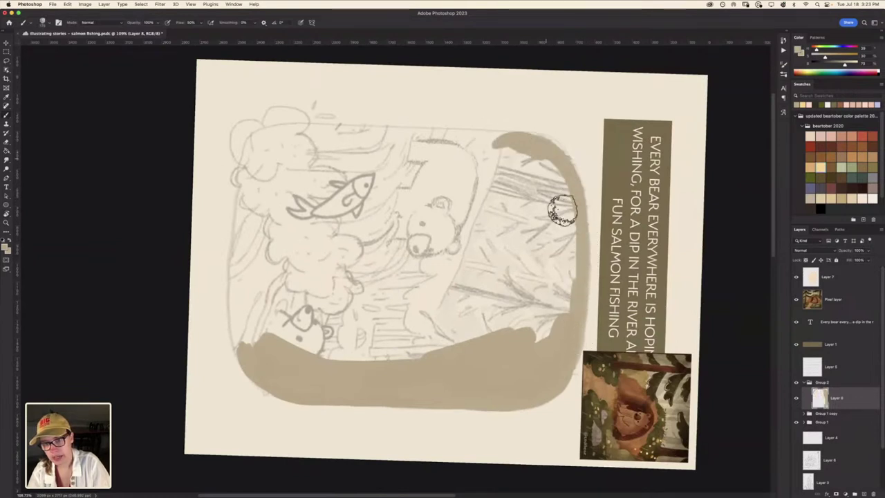
pyautogui.moveTo(553, 198)
pyautogui.mouseDown()
pyautogui.moveTo(544, 311)
pyautogui.moveTo(563, 292)
pyautogui.moveTo(567, 238)
pyautogui.mouseUp()
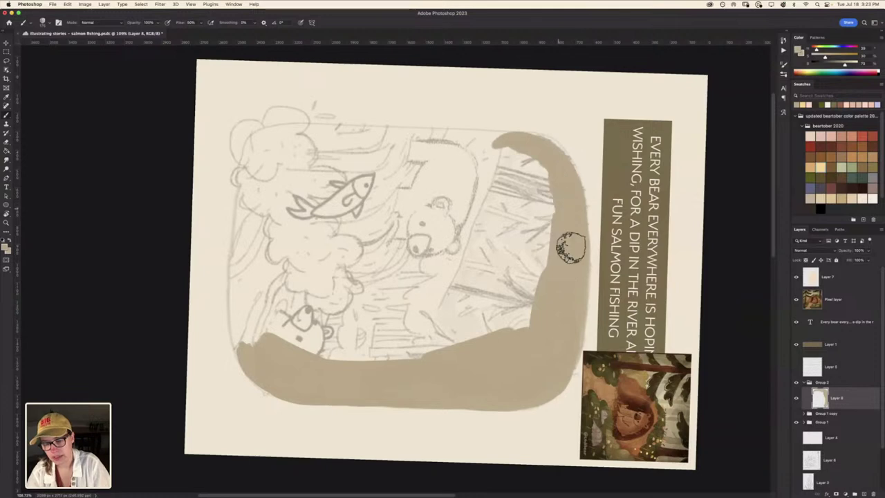
# Fill the remaining side gaps with tan using a larger brush and rotated view
pyautogui.hotkey('ctrl', '+')
pyautogui.hscroll(5, 586, 373)
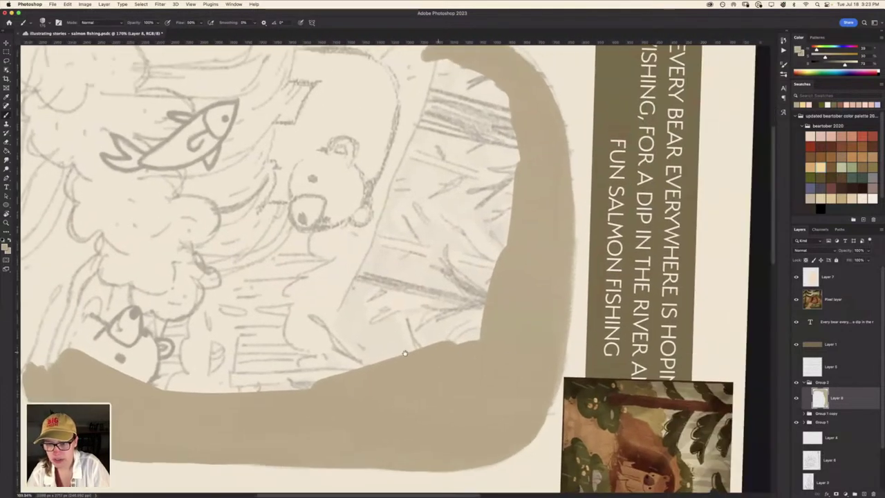
pyautogui.scroll(-3, 414, 349)
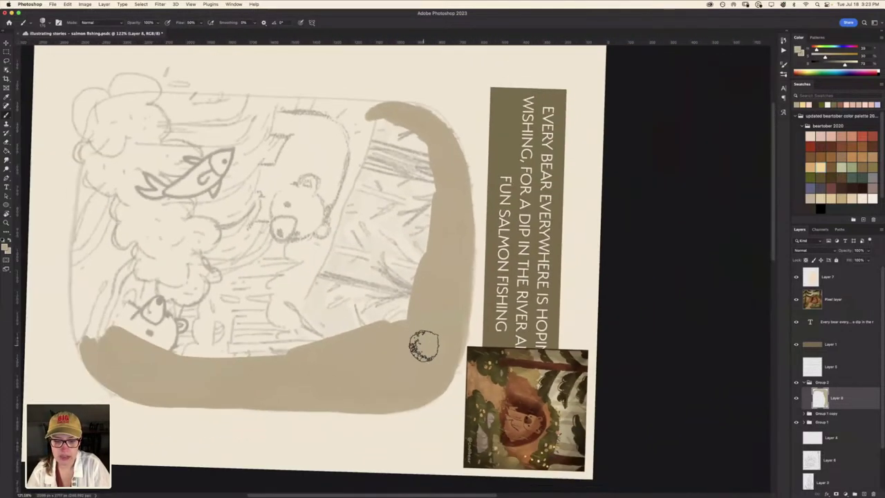
pyautogui.moveTo(315, 260); pyautogui.dragTo(549, 225)
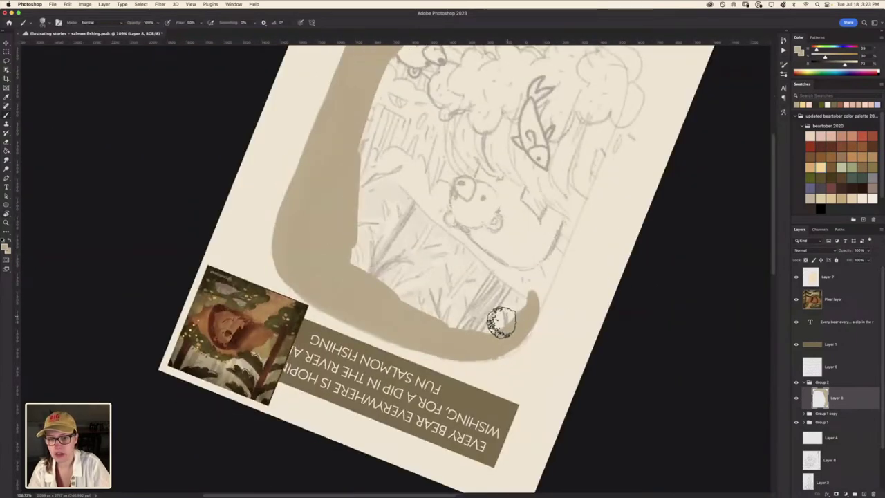
pyautogui.moveTo(498, 316); pyautogui.dragTo(552, 263)
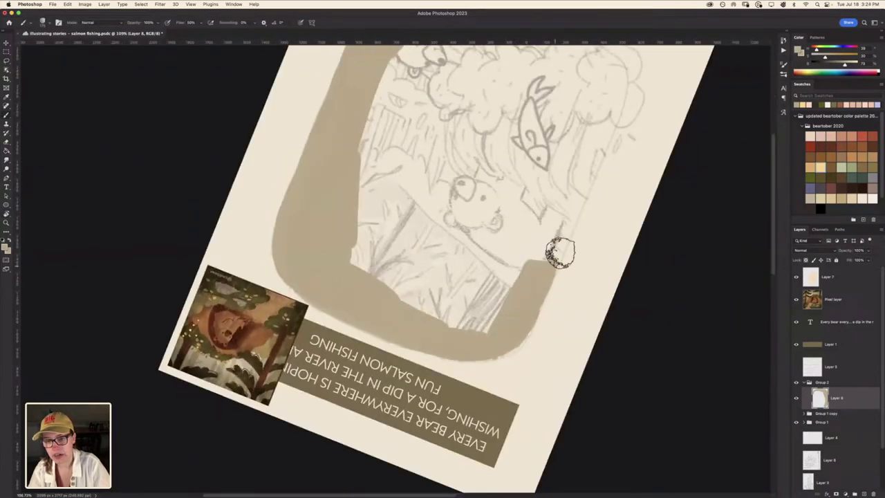
pyautogui.press(']')
pyautogui.press(']')
pyautogui.press(']')
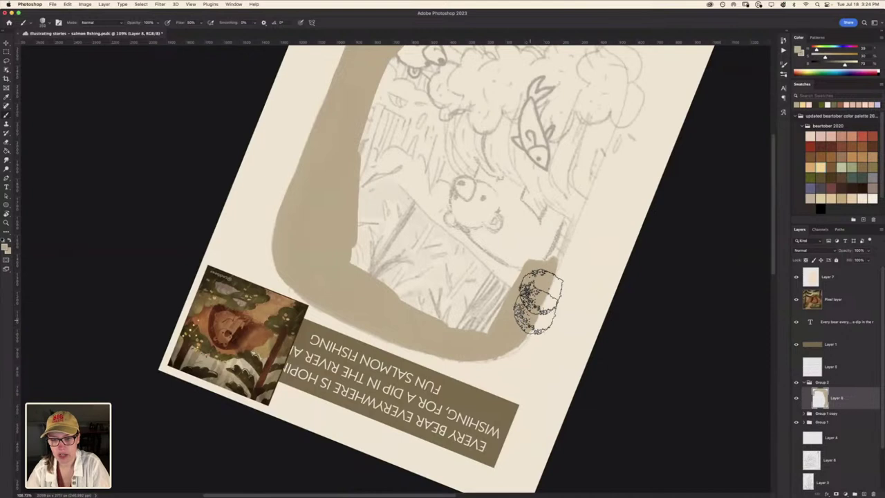
pyautogui.moveTo(539, 285); pyautogui.dragTo(546, 264)
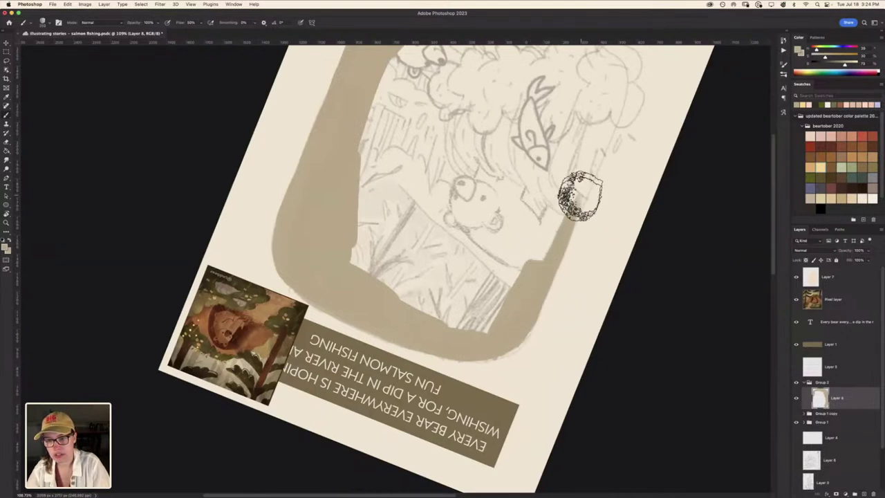
pyautogui.moveTo(560, 243)
pyautogui.mouseDown()
pyautogui.moveTo(598, 143)
pyautogui.moveTo(461, 327)
pyautogui.moveTo(540, 178)
pyautogui.moveTo(519, 147)
pyautogui.moveTo(493, 138)
pyautogui.moveTo(518, 154)
pyautogui.moveTo(470, 233)
pyautogui.moveTo(346, 325)
pyautogui.moveTo(325, 363)
pyautogui.moveTo(306, 353)
pyautogui.moveTo(318, 275)
pyautogui.moveTo(297, 211)
pyautogui.moveTo(297, 162)
pyautogui.moveTo(350, 158)
pyautogui.moveTo(345, 173)
pyautogui.moveTo(381, 178)
pyautogui.moveTo(434, 157)
pyautogui.moveTo(464, 158)
pyautogui.moveTo(407, 208)
pyautogui.mouseUp()
pyautogui.press('r')
pyautogui.press('b')
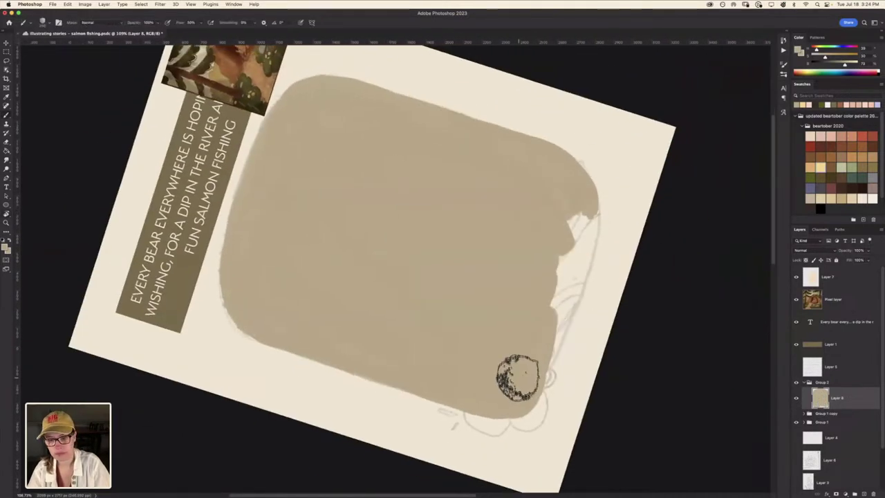
pyautogui.moveTo(547, 358)
pyautogui.mouseDown()
pyautogui.moveTo(587, 227)
pyautogui.moveTo(543, 297)
pyautogui.mouseUp()
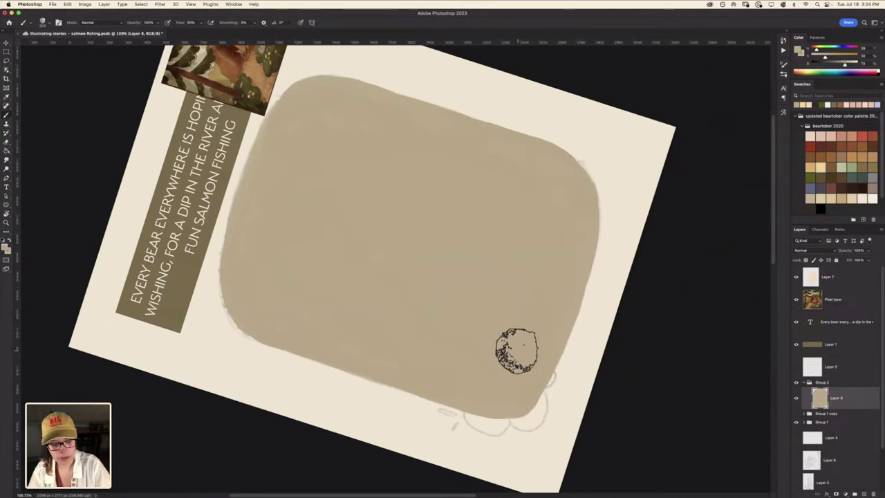
pyautogui.press('Escape')
# Lower Layer 8's opacity so the sketch shows through the tan panel
pyautogui.hscroll(3, 247, 348)
pyautogui.scroll(2, 247, 347)
pyautogui.scroll(1, 247, 323)
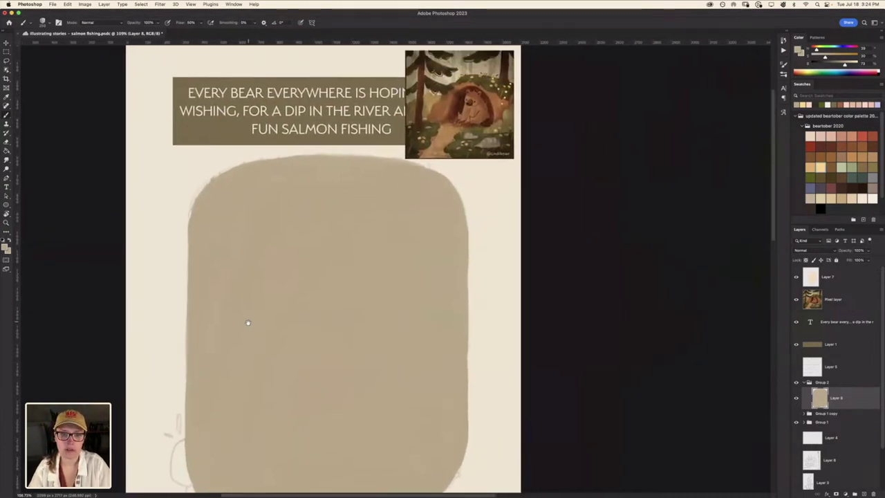
pyautogui.scroll(1, 248, 322)
pyautogui.hscroll(-1, 325, 372)
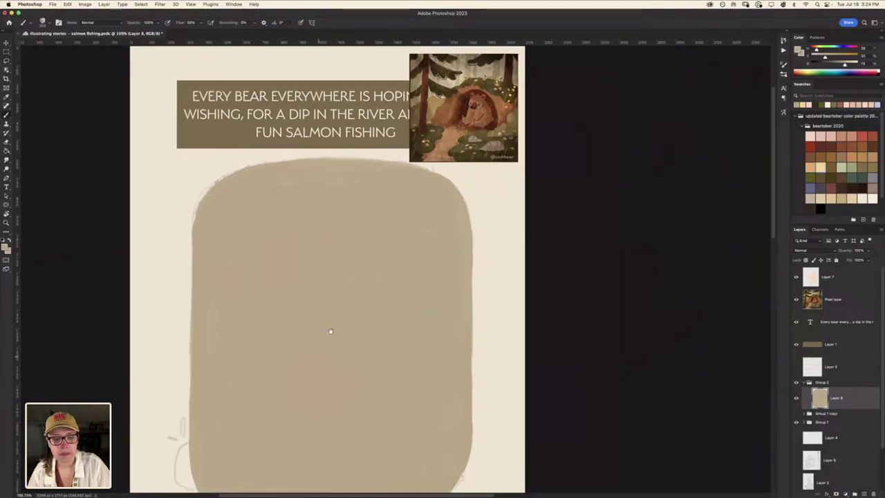
pyautogui.scroll(-2, 331, 331)
pyautogui.hscroll(-1, 331, 331)
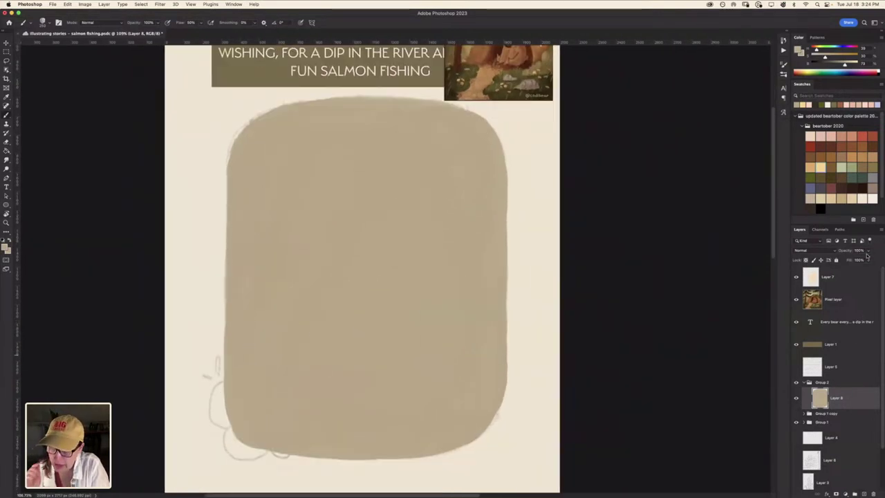
pyautogui.moveTo(859, 259); pyautogui.dragTo(858, 259)
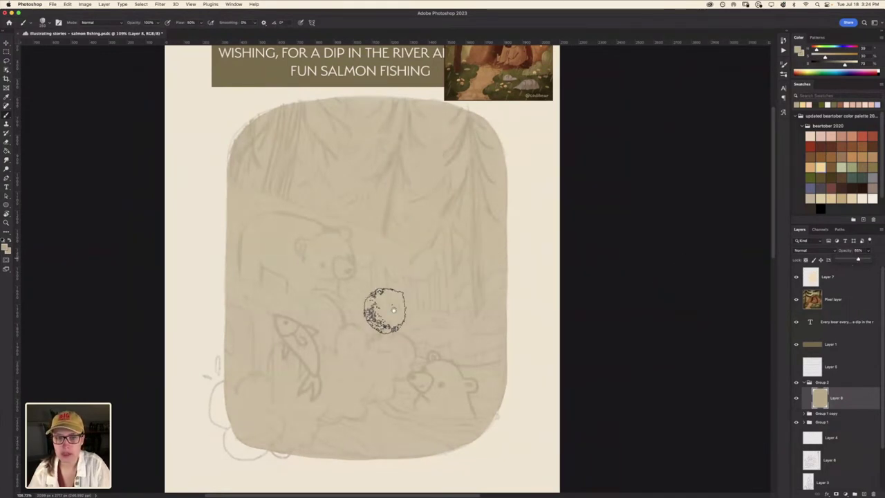
# Add Layer 9 above Layer 8 and clip it to the tan panel
pyautogui.scroll(1, 386, 318)
pyautogui.hscroll(1, 386, 319)
pyautogui.scroll(1, 562, 308)
pyautogui.hscroll(-1, 595, 253)
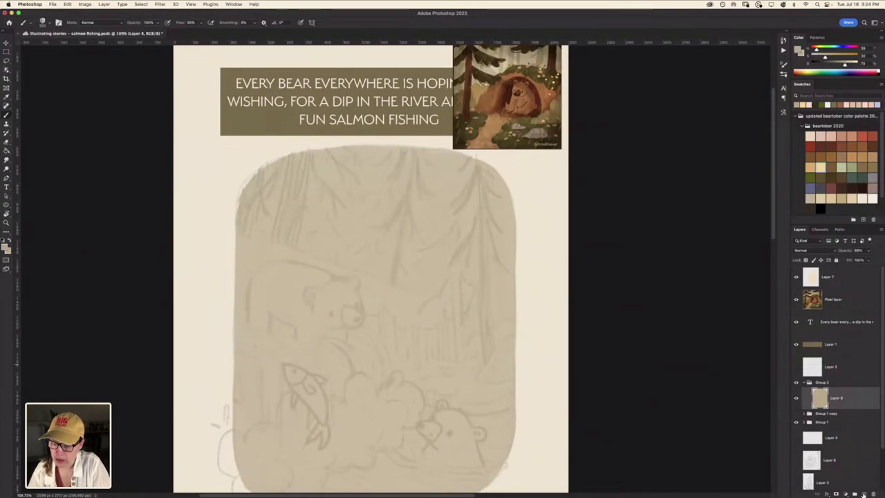
pyautogui.click(863, 493)
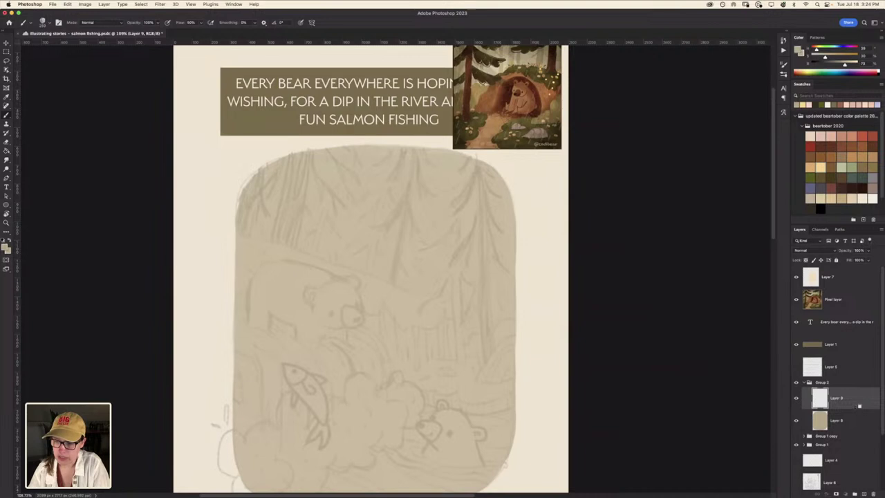
pyautogui.keyDown('alt'); pyautogui.click(859, 408); pyautogui.keyUp('alt')
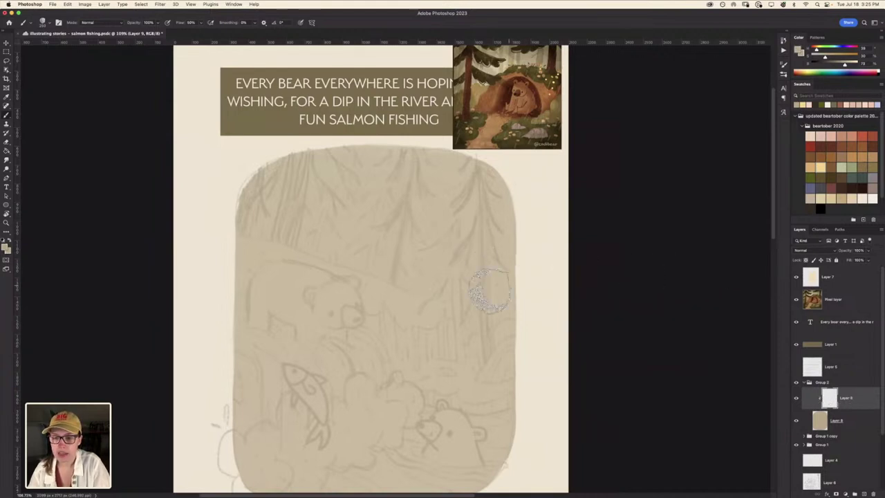
# Switch to Kyle's Real Watercolor Natural Edge brush and enlarge it to 70 px
pyautogui.rightClick(477, 280)
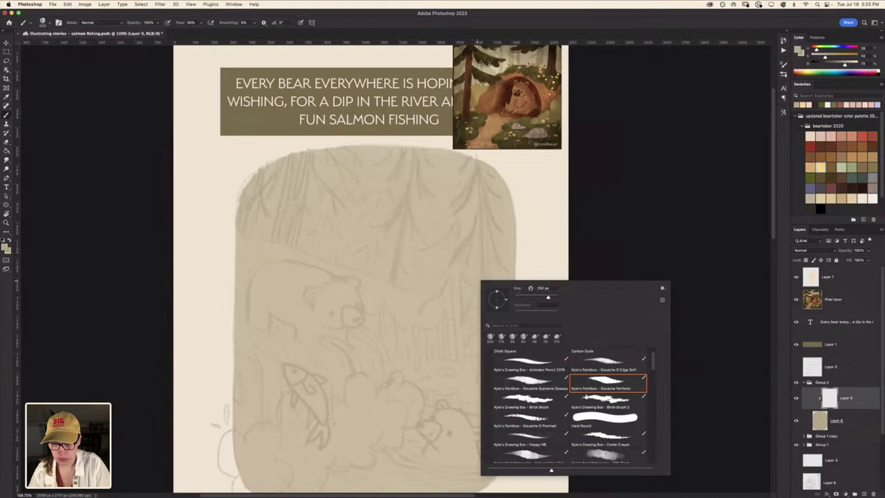
pyautogui.scroll(-3, 655, 370)
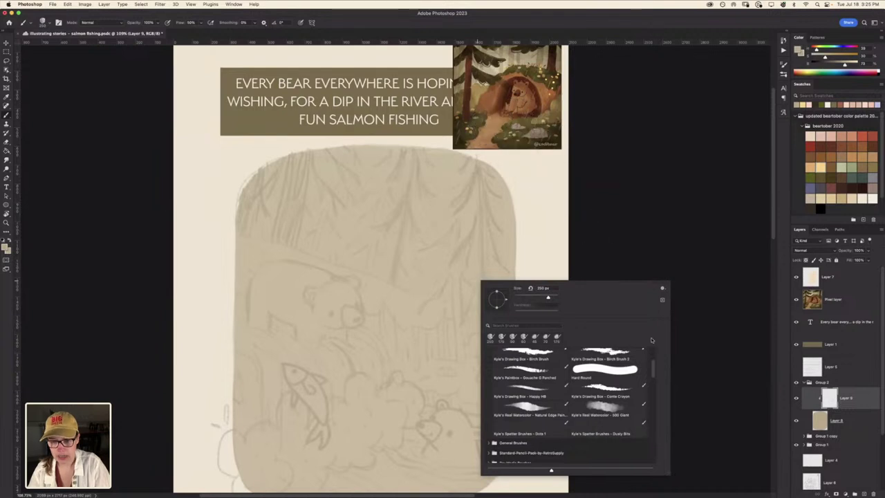
pyautogui.click(532, 413)
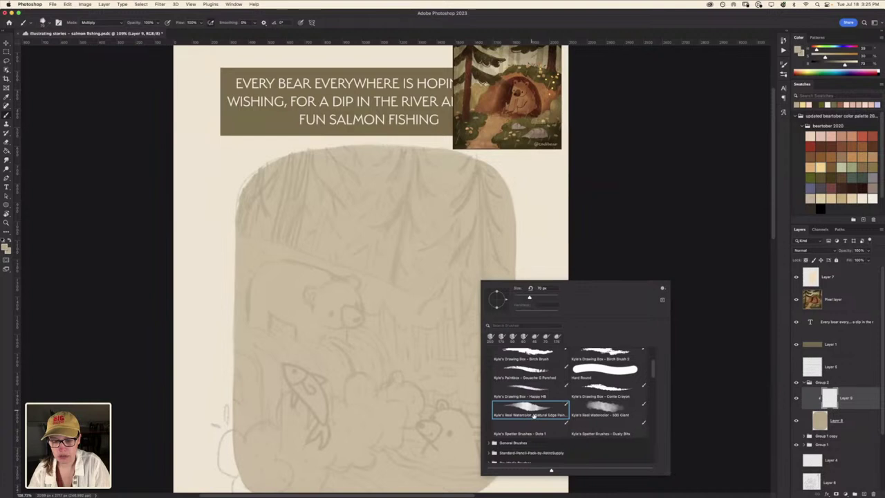
pyautogui.click(670, 233)
pyautogui.scroll(2, 442, 221)
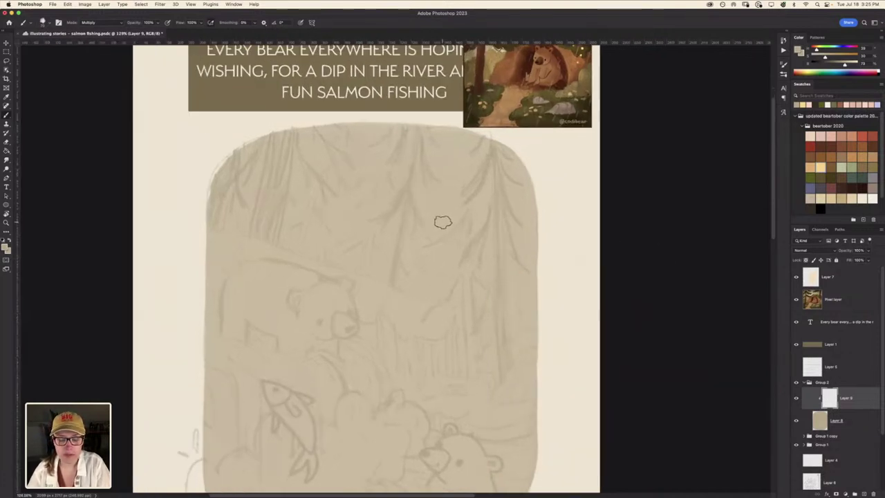
pyautogui.press(']')
pyautogui.press(']')
pyautogui.press(']')
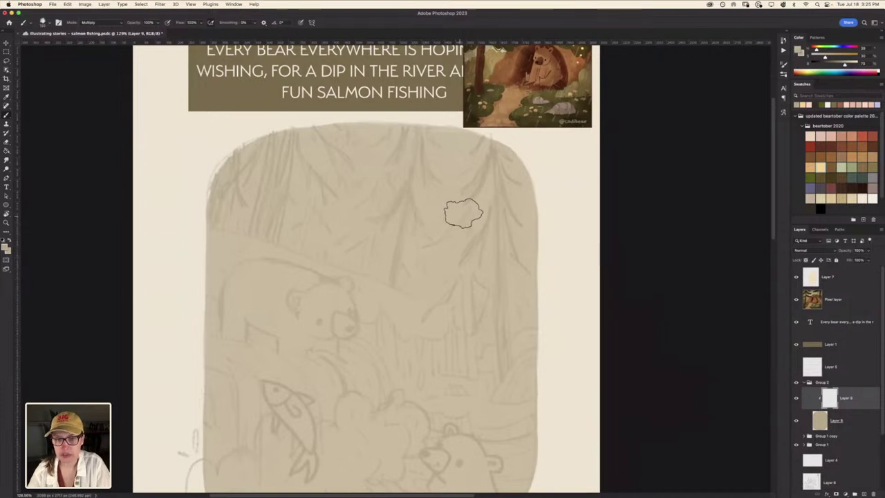
# On Layer 8, try and undo test strokes, then make the tan fill translucent
pyautogui.click(867, 427)
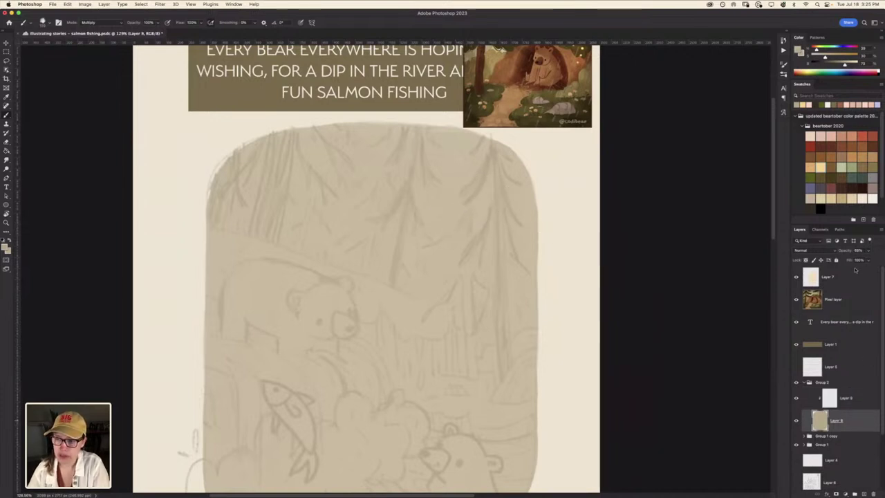
pyautogui.moveTo(879, 259); pyautogui.dragTo(880, 260)
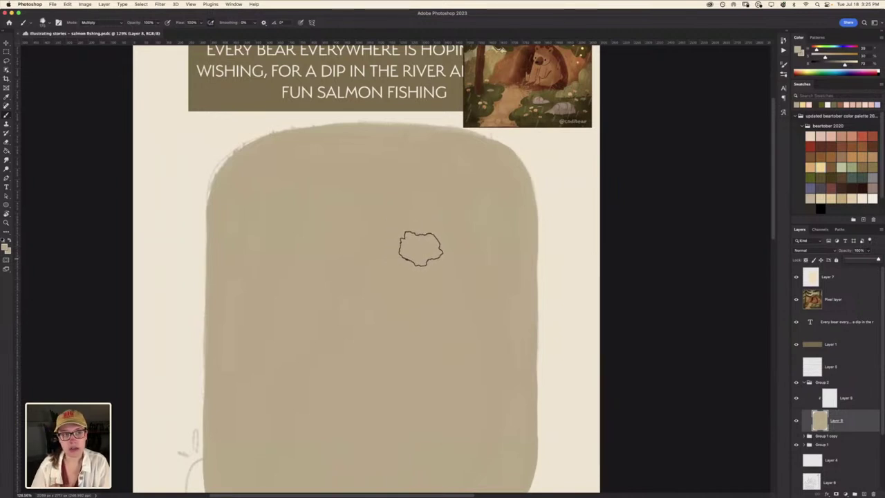
pyautogui.moveTo(442, 228)
pyautogui.mouseDown()
pyautogui.moveTo(401, 198)
pyautogui.moveTo(394, 276)
pyautogui.mouseUp()
pyautogui.moveTo(349, 202)
pyautogui.mouseDown()
pyautogui.moveTo(277, 253)
pyautogui.moveTo(415, 384)
pyautogui.mouseUp()
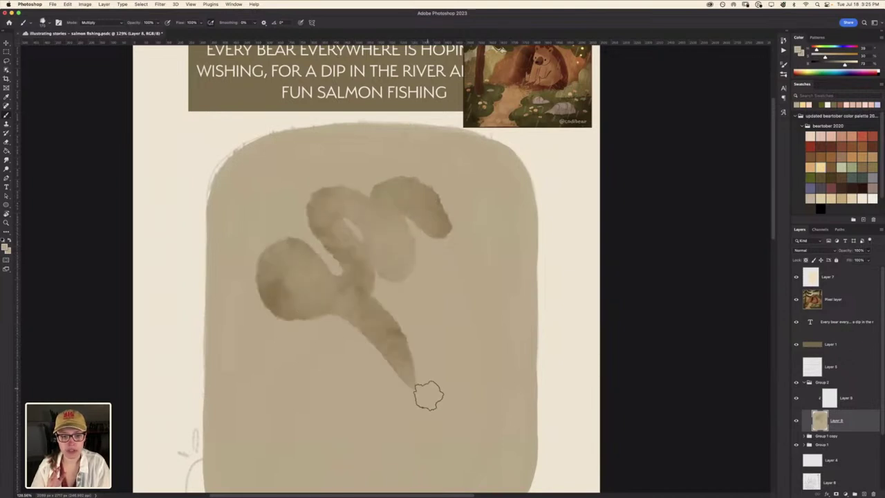
pyautogui.hotkey('ctrl', 'z')
pyautogui.hotkey('ctrl', 'z')
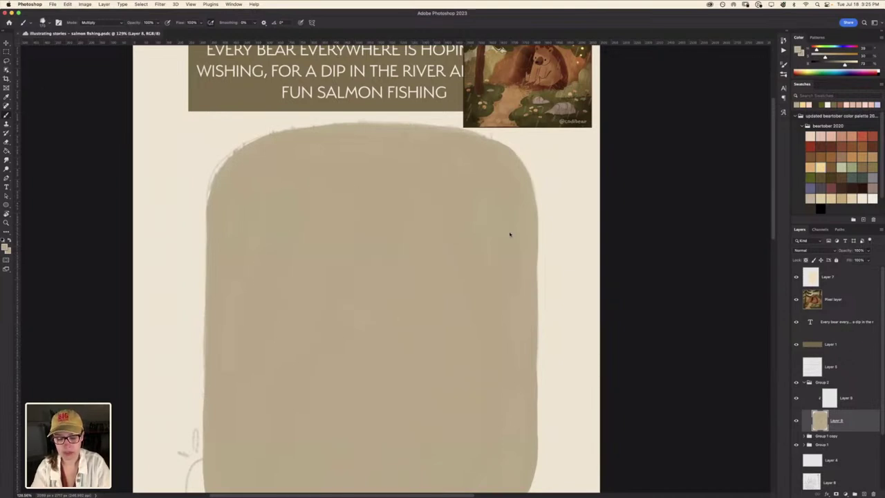
pyautogui.scroll(-3, 483, 228)
pyautogui.scroll(3, 484, 228)
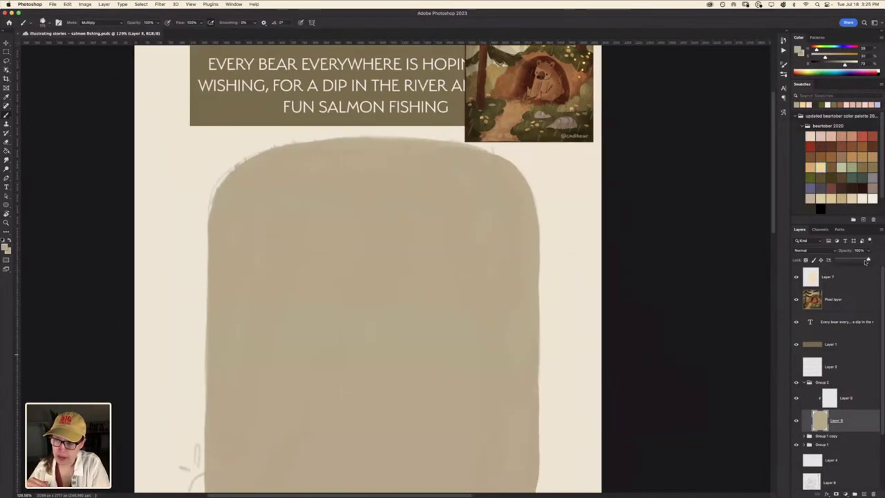
pyautogui.moveTo(863, 259); pyautogui.dragTo(861, 260)
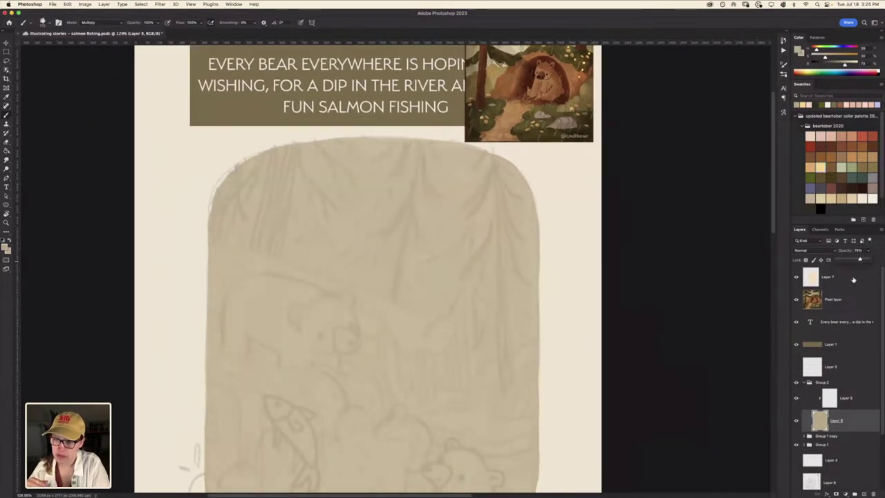
# Select Layer 9, paint a mark, and remove the layer with Ctrl+E
pyautogui.click(858, 398)
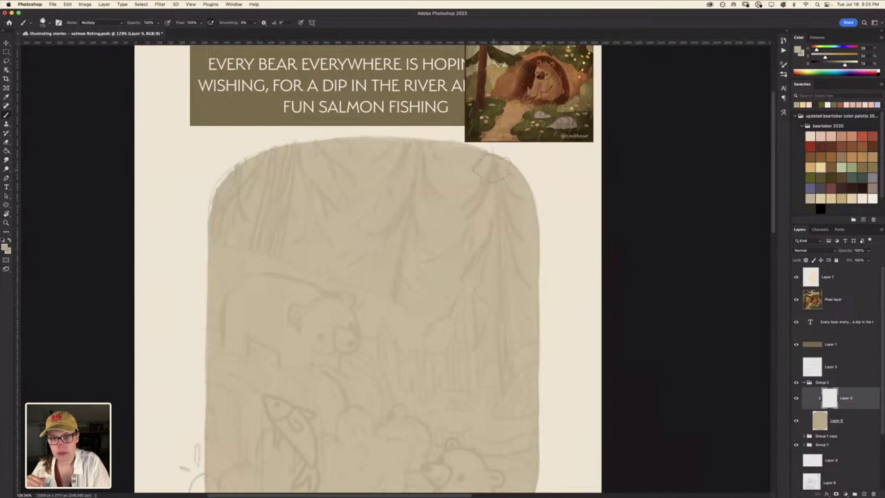
pyautogui.moveTo(491, 167); pyautogui.dragTo(462, 152)
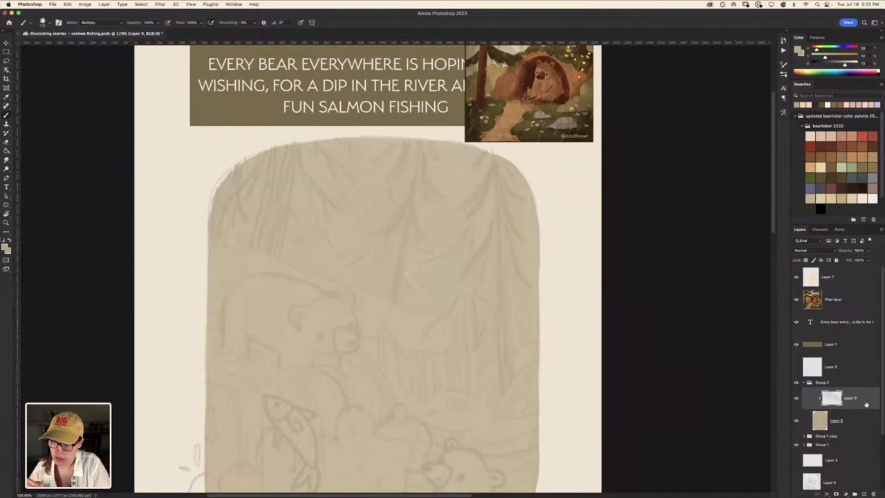
pyautogui.hotkey('ctrl', 'e')
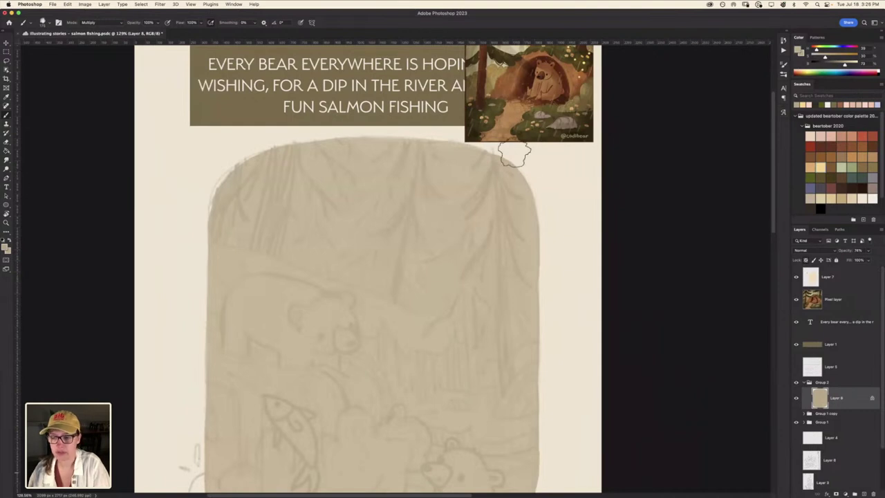
# Dab darker watercolour along the panel's top edge, top-right corner and upper-left edge
pyautogui.moveTo(497, 164); pyautogui.dragTo(491, 162)
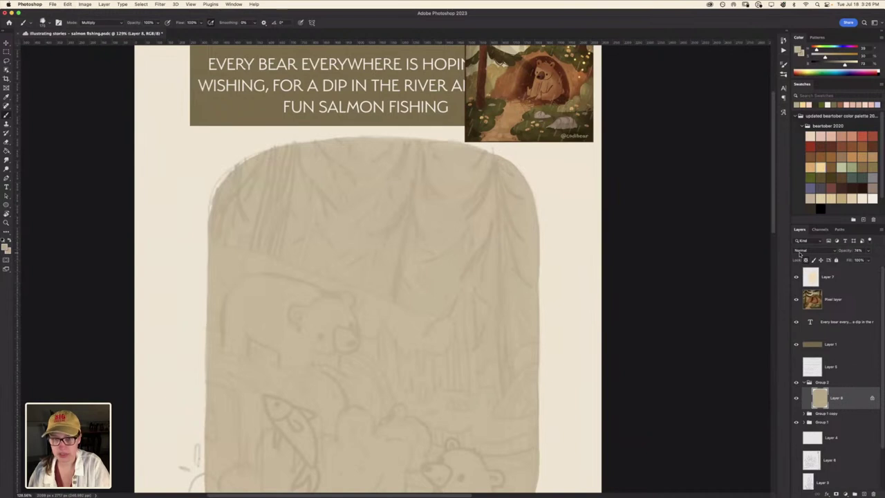
pyautogui.moveTo(502, 169); pyautogui.dragTo(503, 173)
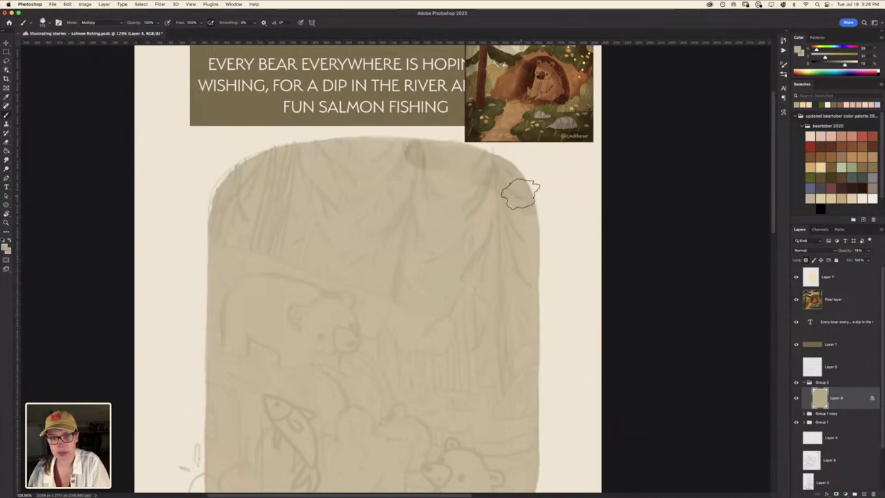
pyautogui.moveTo(478, 180); pyautogui.dragTo(451, 172)
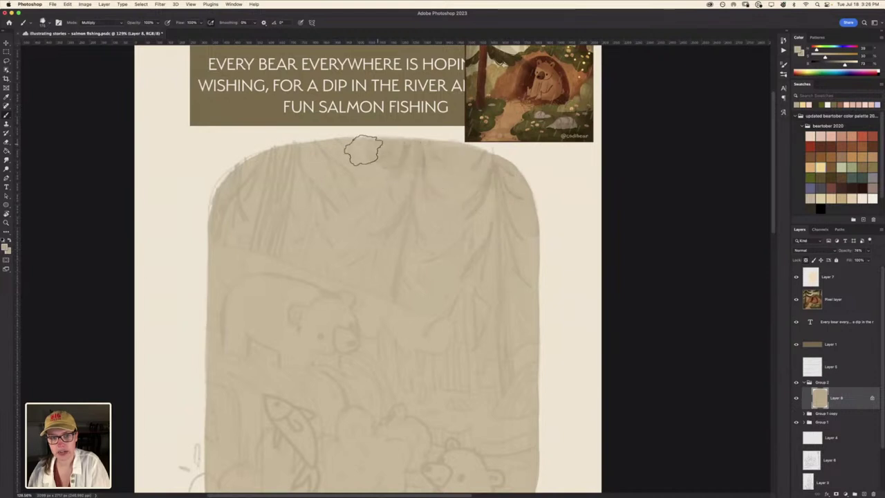
pyautogui.moveTo(307, 149); pyautogui.dragTo(233, 166)
pyautogui.hotkey('ctrl', 'z')
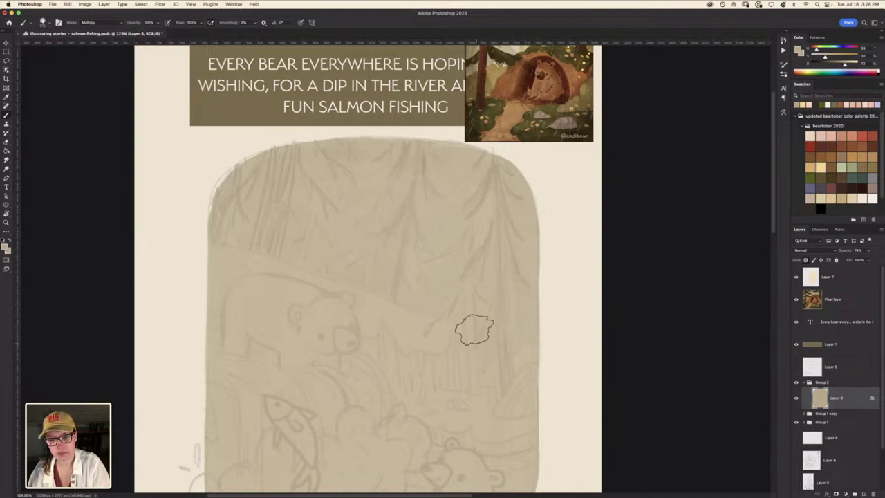
pyautogui.moveTo(474, 154); pyautogui.dragTo(505, 145)
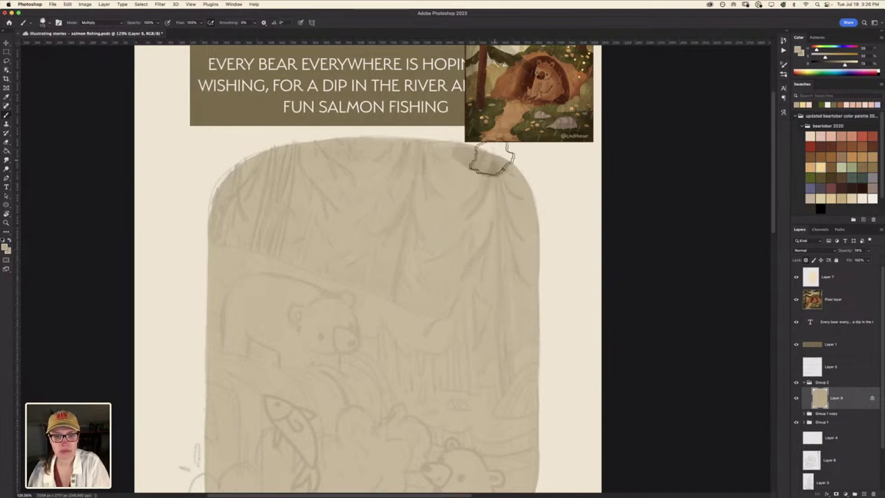
pyautogui.moveTo(520, 178)
pyautogui.mouseDown()
pyautogui.moveTo(458, 154)
pyautogui.moveTo(474, 187)
pyautogui.moveTo(527, 228)
pyautogui.moveTo(361, 143)
pyautogui.moveTo(247, 177)
pyautogui.moveTo(223, 198)
pyautogui.moveTo(221, 223)
pyautogui.moveTo(240, 238)
pyautogui.moveTo(277, 178)
pyautogui.moveTo(359, 161)
pyautogui.moveTo(405, 188)
pyautogui.moveTo(456, 185)
pyautogui.moveTo(530, 209)
pyautogui.moveTo(547, 316)
pyautogui.moveTo(533, 320)
pyautogui.moveTo(507, 289)
pyautogui.moveTo(530, 320)
pyautogui.moveTo(509, 242)
pyautogui.moveTo(485, 219)
pyautogui.moveTo(495, 156)
pyautogui.moveTo(515, 228)
pyautogui.moveTo(446, 169)
pyautogui.moveTo(460, 166)
pyautogui.moveTo(523, 253)
pyautogui.moveTo(435, 184)
pyautogui.moveTo(336, 181)
pyautogui.moveTo(353, 190)
pyautogui.moveTo(256, 198)
pyautogui.moveTo(233, 217)
pyautogui.moveTo(233, 237)
pyautogui.moveTo(366, 187)
pyautogui.moveTo(415, 187)
pyautogui.moveTo(445, 124)
pyautogui.mouseUp()
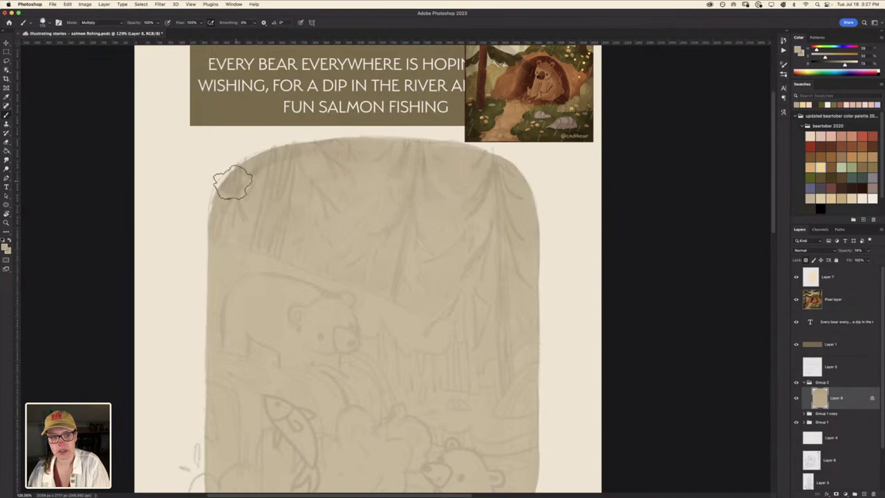
pyautogui.moveTo(229, 203); pyautogui.dragTo(232, 225)
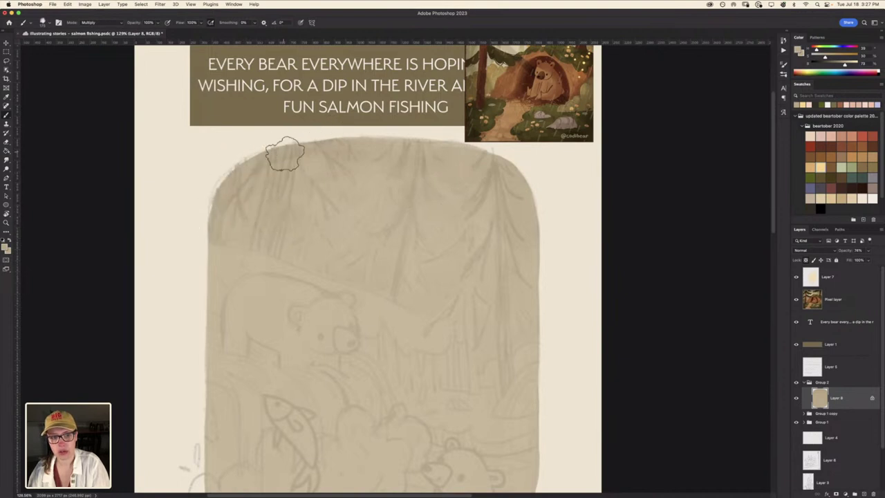
pyautogui.moveTo(329, 156)
pyautogui.mouseDown()
pyautogui.moveTo(464, 159)
pyautogui.moveTo(538, 221)
pyautogui.moveTo(537, 247)
pyautogui.moveTo(522, 214)
pyautogui.mouseUp()
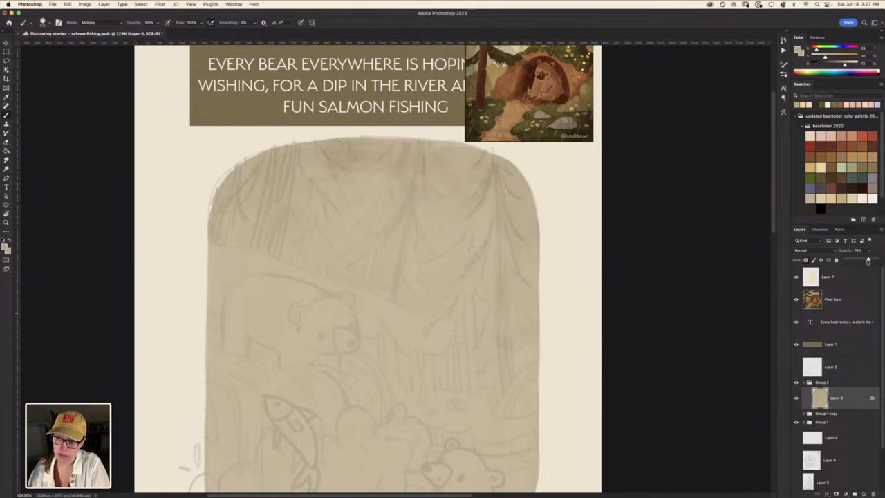
# Make Layer 8 opaque and paint darker watercolour strokes across the panel's top corners
pyautogui.moveTo(867, 260); pyautogui.dragTo(877, 260)
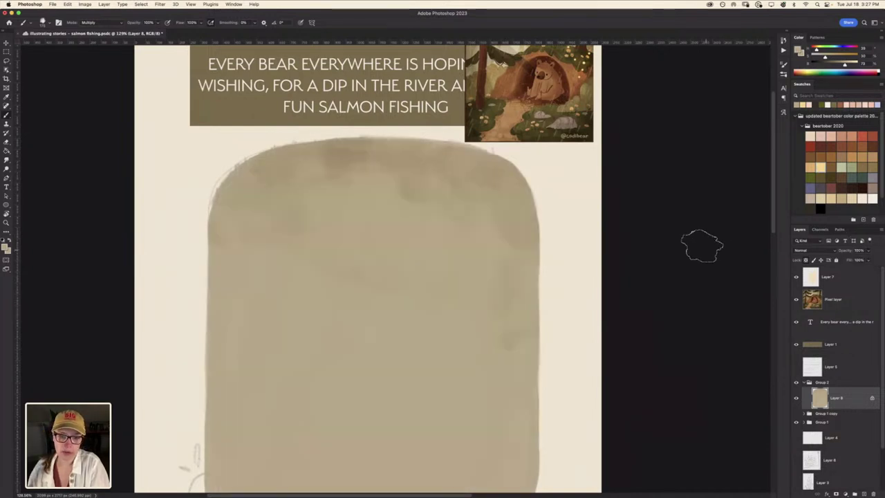
pyautogui.scroll(-2, 465, 143)
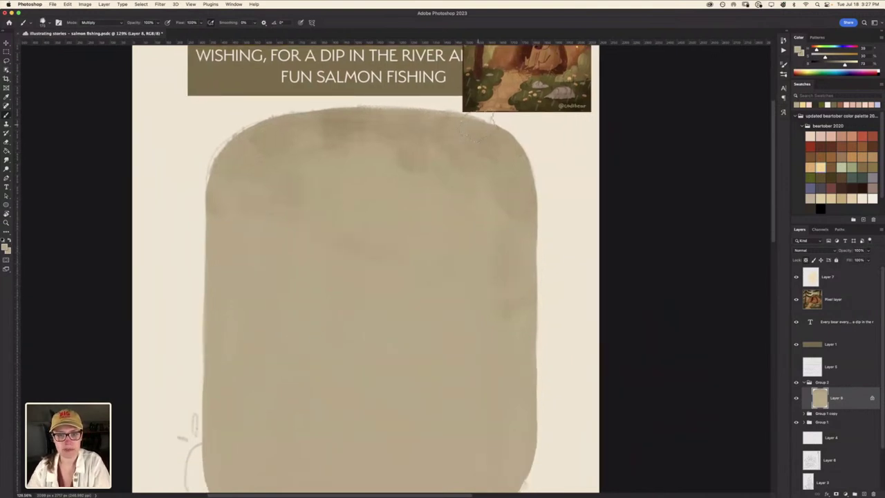
pyautogui.moveTo(491, 119)
pyautogui.mouseDown()
pyautogui.moveTo(508, 128)
pyautogui.moveTo(515, 159)
pyautogui.mouseUp()
pyautogui.moveTo(415, 116)
pyautogui.mouseDown()
pyautogui.moveTo(352, 132)
pyautogui.moveTo(320, 162)
pyautogui.mouseUp()
pyautogui.moveTo(349, 116); pyautogui.dragTo(299, 149)
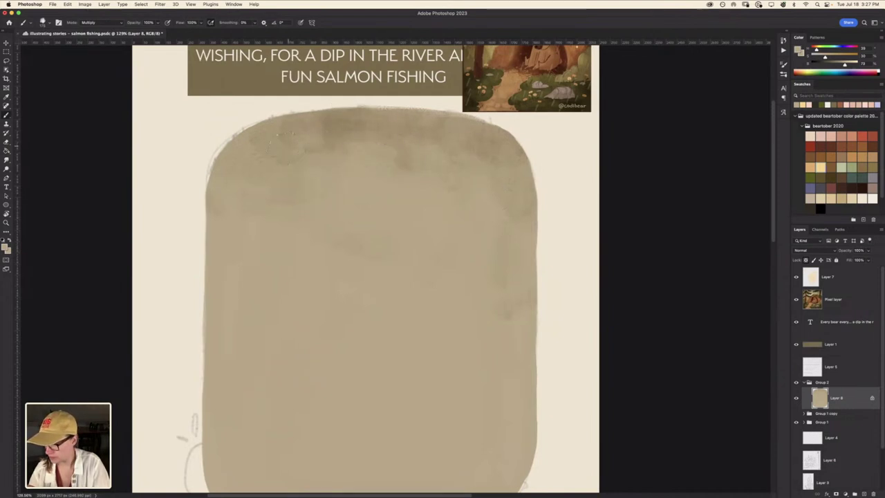
pyautogui.moveTo(238, 135); pyautogui.dragTo(211, 176)
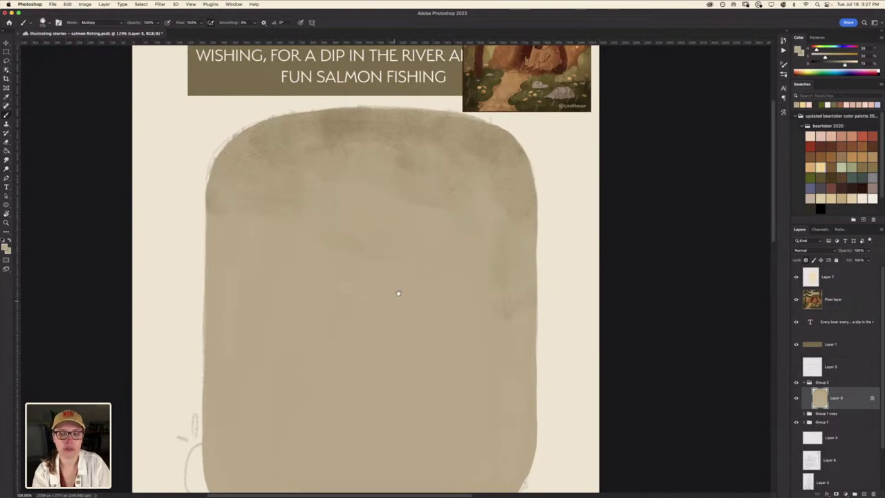
# Set Layer 8 to 76% opacity and zoom to about 225% on the title and panel top
pyautogui.scroll(5, 399, 293)
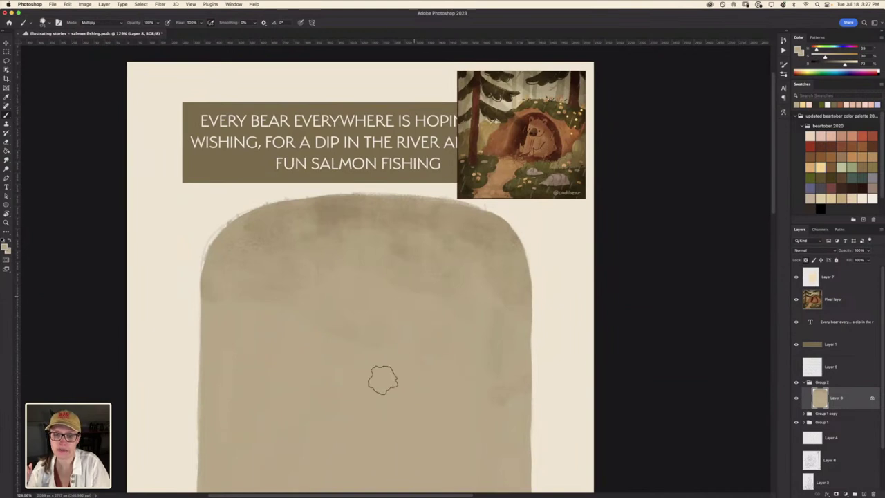
pyautogui.scroll(-3, 325, 377)
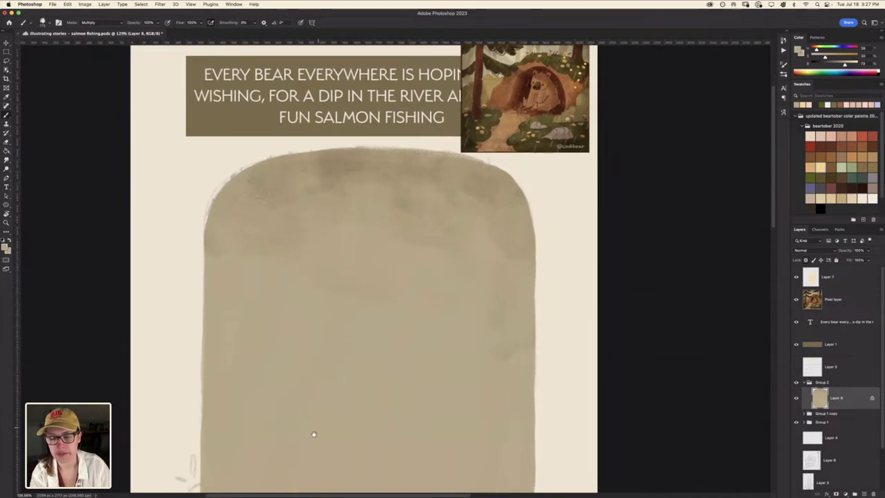
pyautogui.scroll(-3, 313, 434)
pyautogui.scroll(-3, 324, 332)
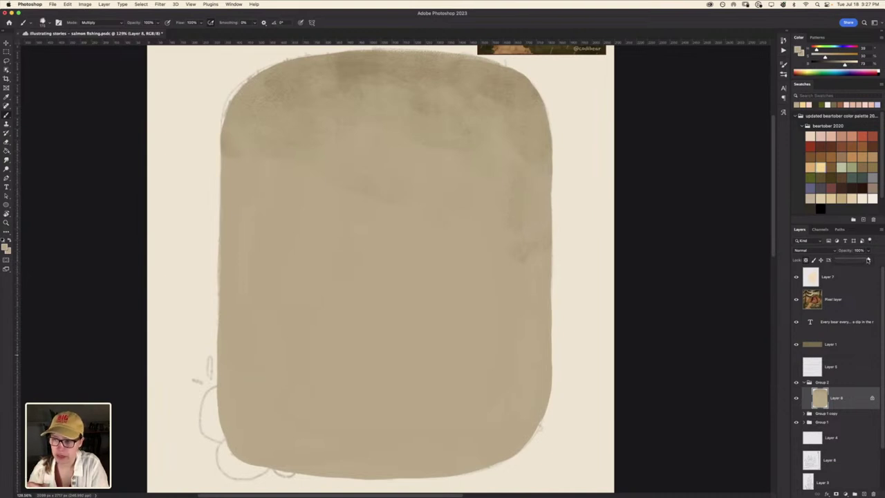
pyautogui.moveTo(862, 260); pyautogui.dragTo(860, 261)
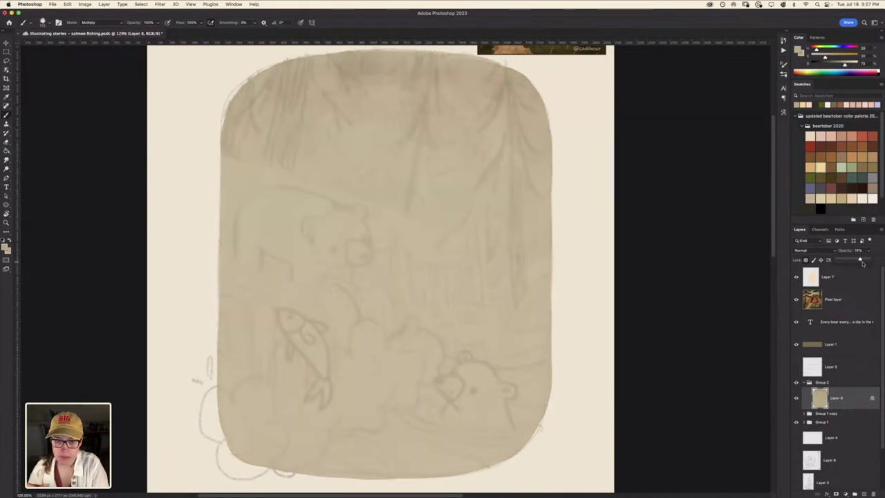
pyautogui.moveTo(478, 187); pyautogui.dragTo(424, 356)
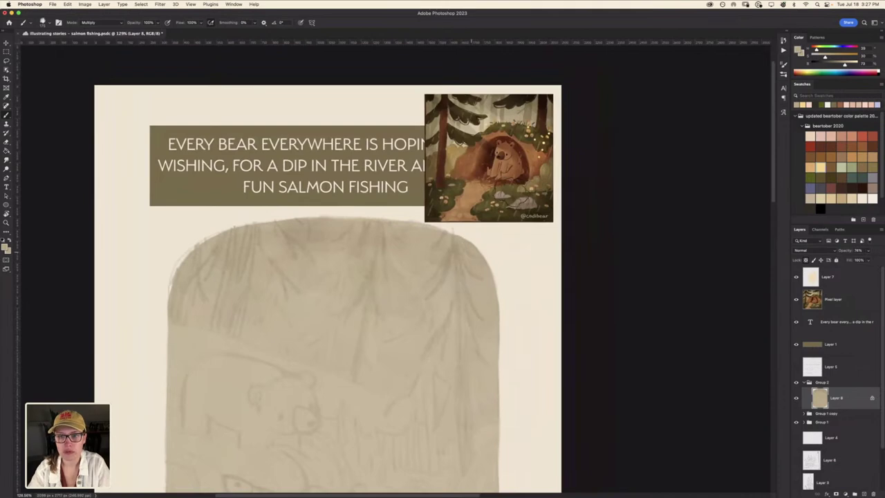
pyautogui.scroll(3, 397, 271)
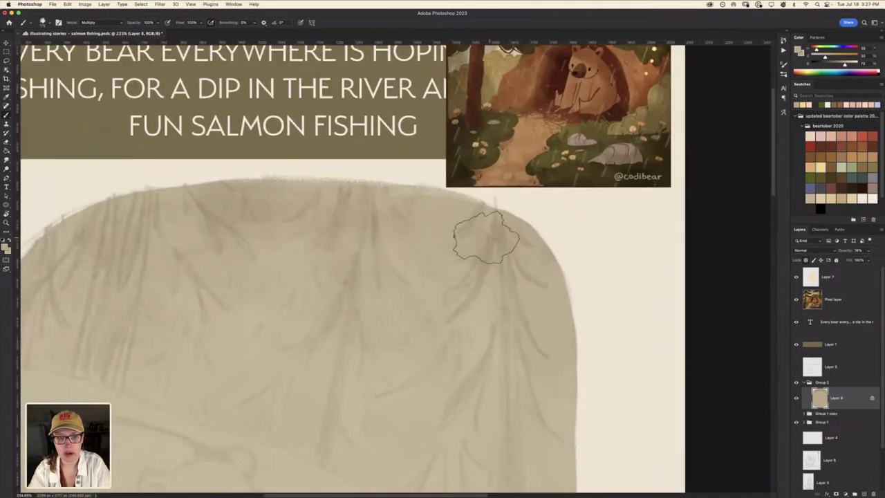
pyautogui.moveTo(474, 237); pyautogui.dragTo(433, 414)
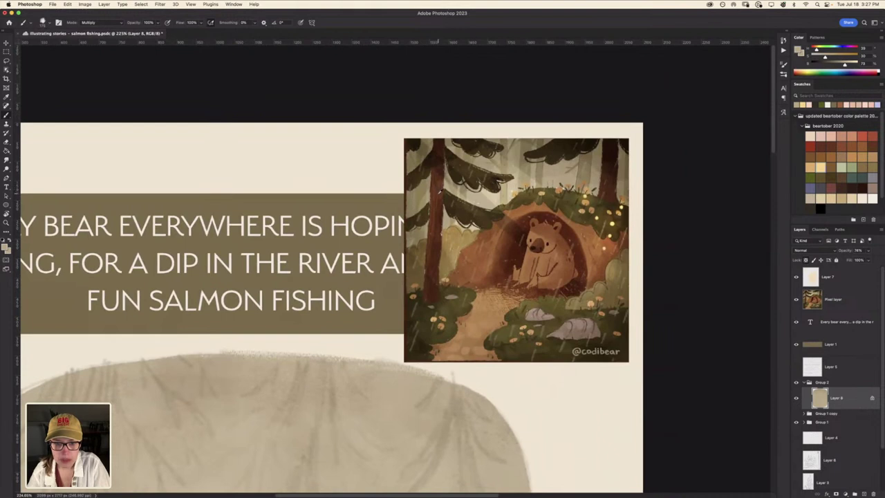
# Choose the Kyle's Drawing Box Conte Crayon brush and add Layer 9 above the tan panel layer
pyautogui.rightClick(467, 233)
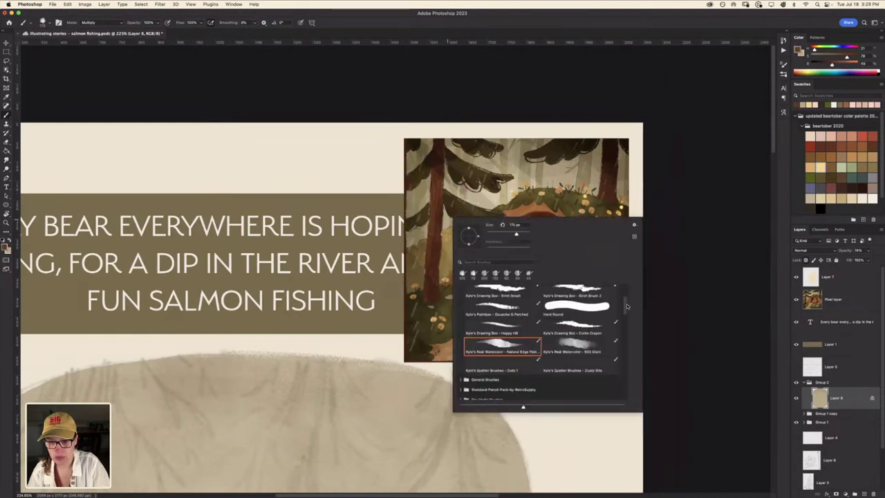
pyautogui.moveTo(625, 305); pyautogui.dragTo(626, 297)
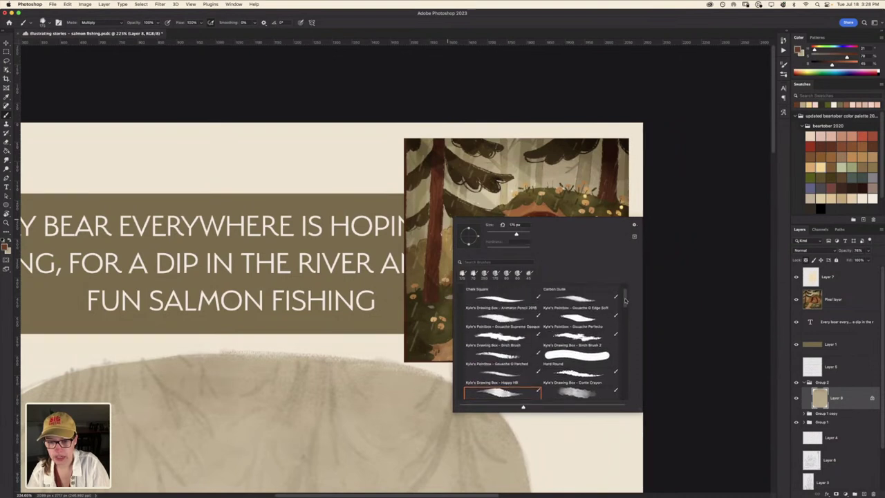
pyautogui.moveTo(625, 303); pyautogui.dragTo(624, 304)
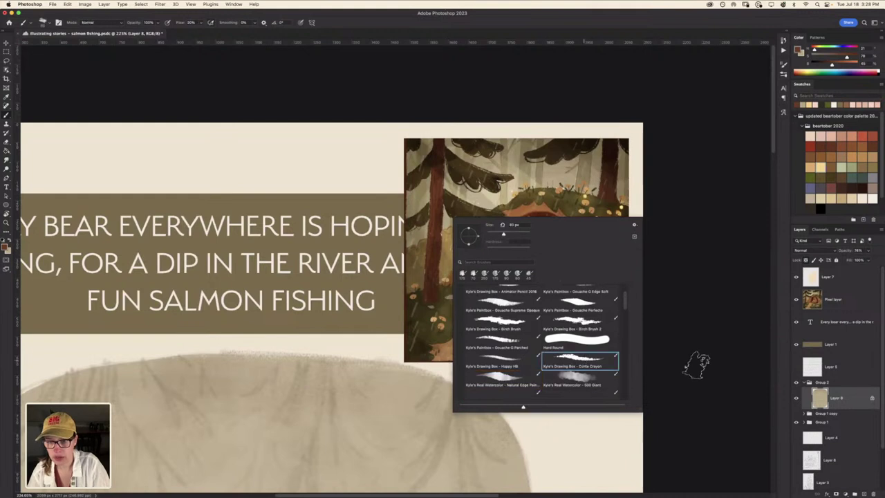
pyautogui.click(692, 359)
pyautogui.scroll(-5, 374, 223)
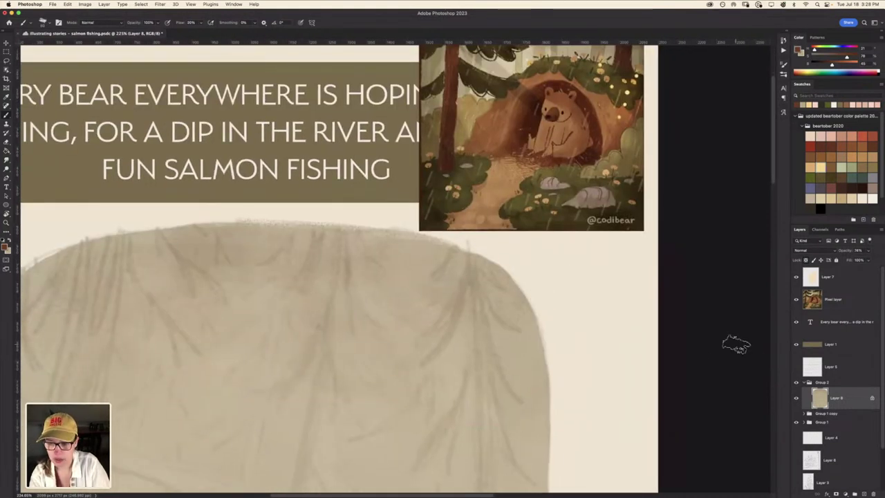
pyautogui.click(863, 494)
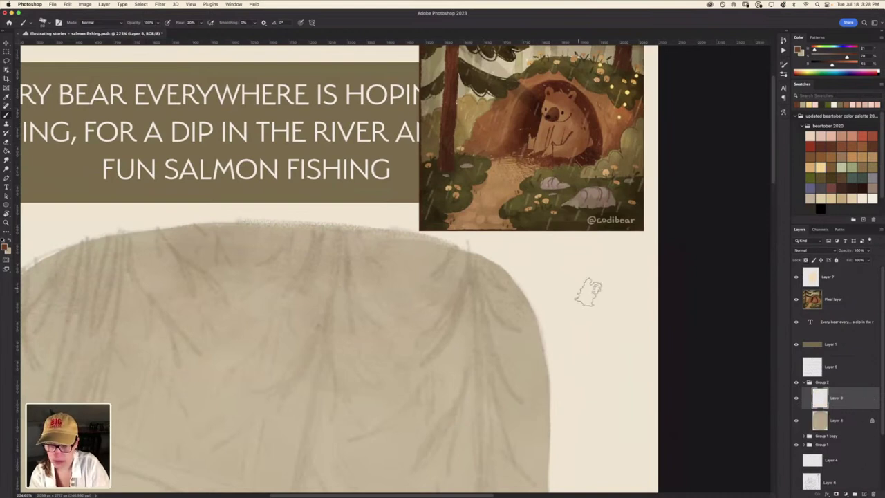
# Undo a trial brown scribble and clip Layer 9 to the tan panel layer
pyautogui.moveTo(587, 292)
pyautogui.mouseDown()
pyautogui.moveTo(583, 298)
pyautogui.moveTo(499, 248)
pyautogui.moveTo(627, 262)
pyautogui.moveTo(612, 414)
pyautogui.moveTo(587, 304)
pyautogui.moveTo(557, 349)
pyautogui.moveTo(477, 367)
pyautogui.moveTo(379, 313)
pyautogui.moveTo(550, 266)
pyautogui.moveTo(428, 271)
pyautogui.moveTo(540, 290)
pyautogui.moveTo(484, 255)
pyautogui.mouseUp()
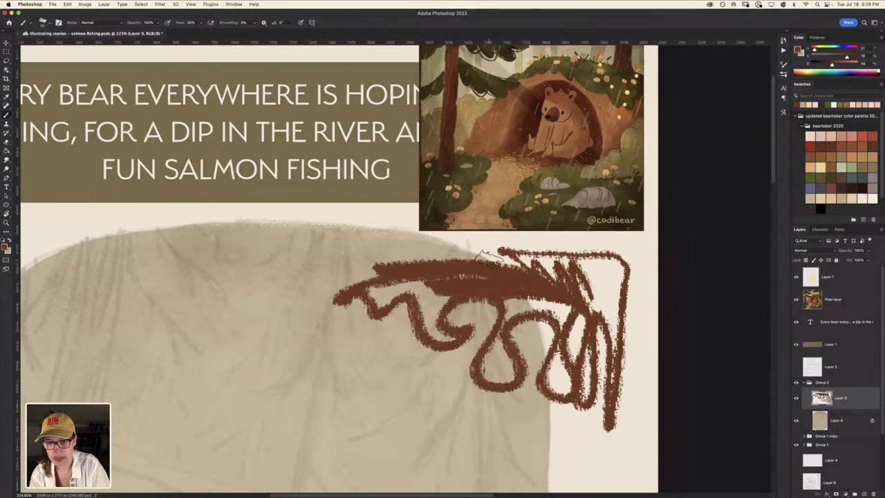
pyautogui.hotkey('ctrl', 'z')
pyautogui.hscroll(-5, 410, 376)
pyautogui.scroll(-3, 411, 376)
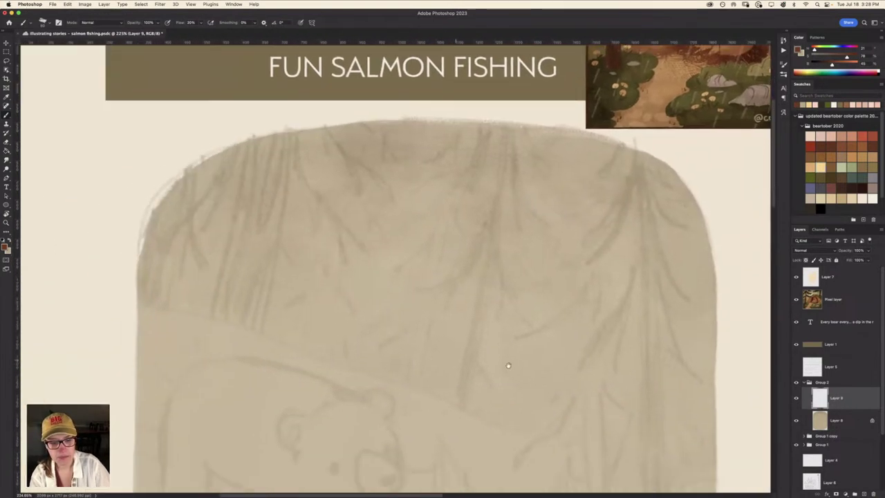
pyautogui.hscroll(-3, 509, 365)
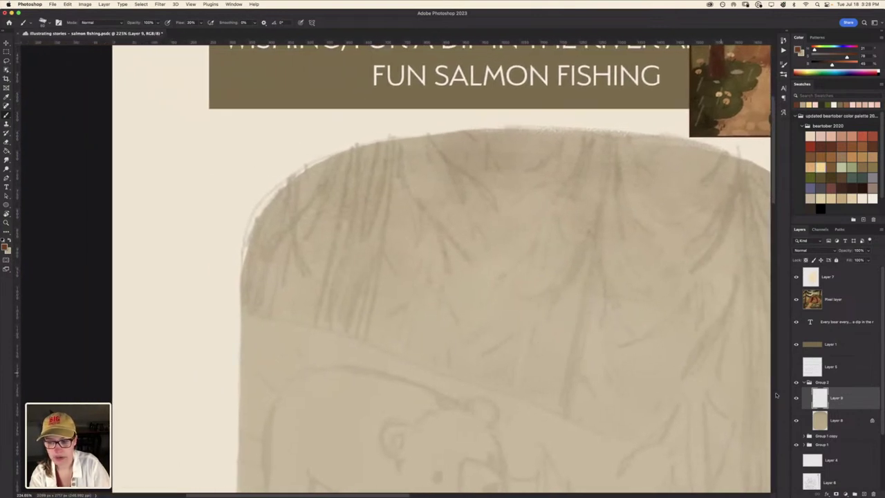
pyautogui.keyDown('alt'); pyautogui.click(857, 408); pyautogui.keyUp('alt')
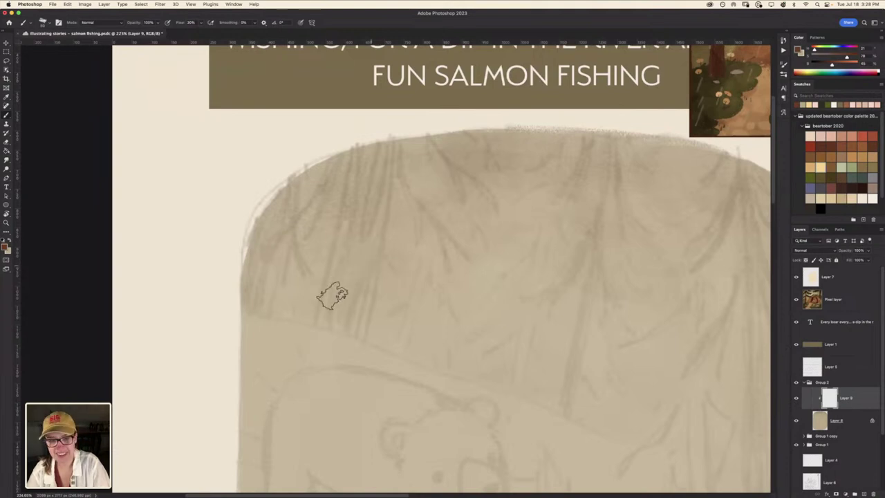
# Paint a wide brown trunk and a thinner one at the panel's upper left
pyautogui.moveTo(334, 253); pyautogui.dragTo(317, 319)
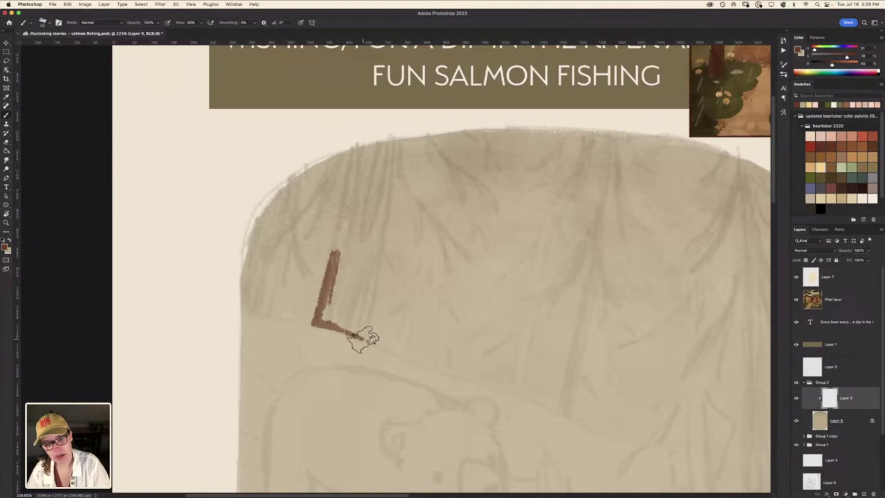
pyautogui.moveTo(361, 337); pyautogui.dragTo(378, 263)
pyautogui.moveTo(366, 326)
pyautogui.mouseDown()
pyautogui.moveTo(385, 173)
pyautogui.moveTo(380, 138)
pyautogui.mouseUp()
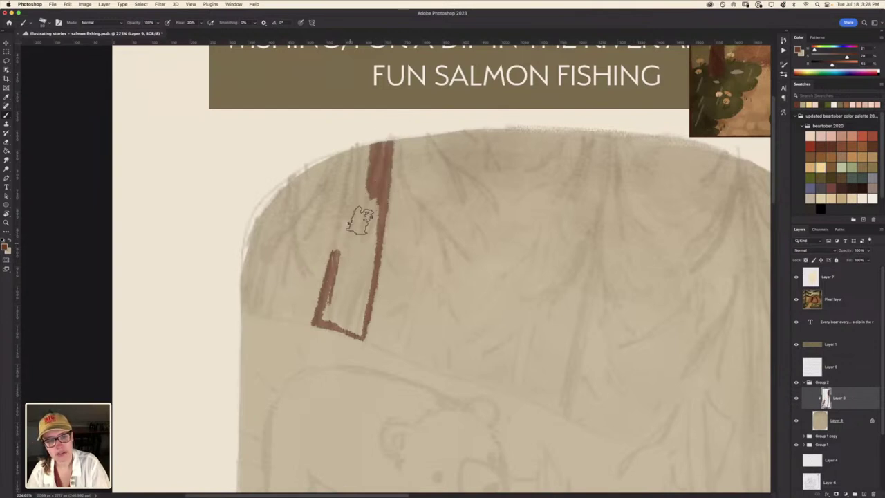
pyautogui.moveTo(336, 257)
pyautogui.mouseDown()
pyautogui.moveTo(354, 151)
pyautogui.moveTo(362, 168)
pyautogui.moveTo(352, 192)
pyautogui.moveTo(348, 184)
pyautogui.moveTo(360, 201)
pyautogui.moveTo(367, 256)
pyautogui.moveTo(349, 283)
pyautogui.moveTo(343, 272)
pyautogui.moveTo(342, 325)
pyautogui.moveTo(356, 311)
pyautogui.moveTo(338, 304)
pyautogui.moveTo(354, 299)
pyautogui.moveTo(372, 269)
pyautogui.mouseUp()
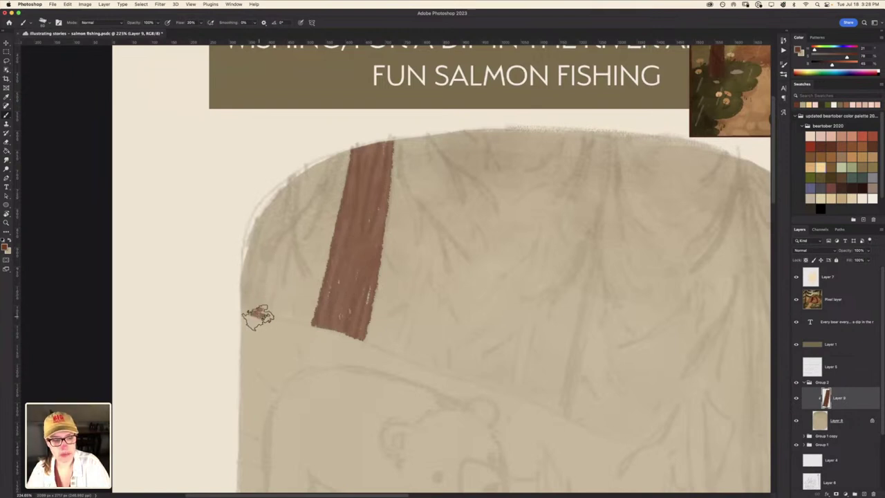
pyautogui.moveTo(258, 316)
pyautogui.mouseDown()
pyautogui.moveTo(280, 284)
pyautogui.moveTo(278, 252)
pyautogui.moveTo(273, 294)
pyautogui.moveTo(290, 191)
pyautogui.moveTo(254, 312)
pyautogui.moveTo(267, 256)
pyautogui.moveTo(256, 263)
pyautogui.moveTo(290, 169)
pyautogui.moveTo(264, 285)
pyautogui.moveTo(271, 304)
pyautogui.mouseUp()
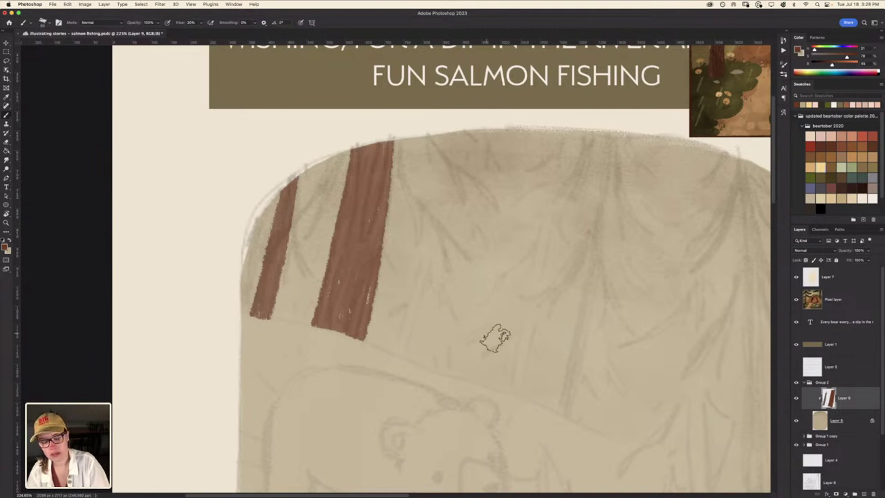
# Paint a tall brown trunk on the panel's right side
pyautogui.moveTo(543, 359)
pyautogui.mouseDown()
pyautogui.moveTo(374, 257)
pyautogui.moveTo(319, 188)
pyautogui.mouseUp()
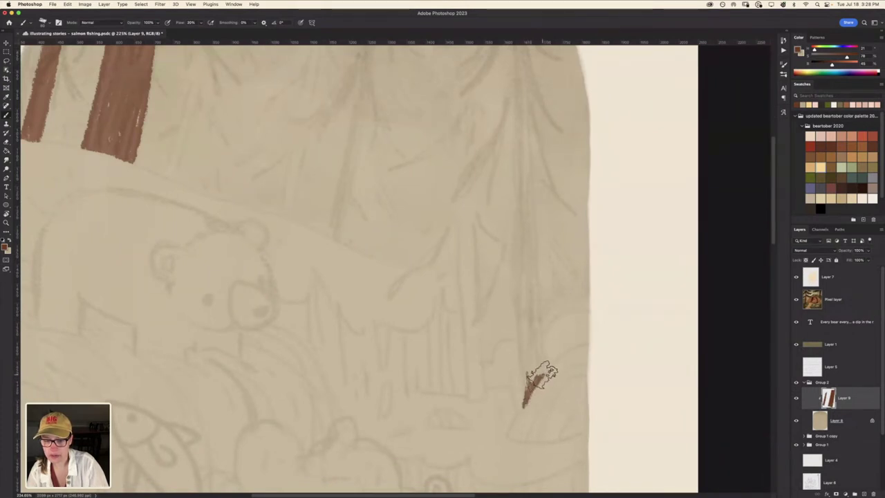
pyautogui.moveTo(533, 377); pyautogui.dragTo(537, 334)
pyautogui.moveTo(527, 384)
pyautogui.mouseDown()
pyautogui.moveTo(516, 373)
pyautogui.moveTo(516, 390)
pyautogui.moveTo(517, 316)
pyautogui.moveTo(529, 339)
pyautogui.moveTo(539, 293)
pyautogui.moveTo(546, 349)
pyautogui.mouseUp()
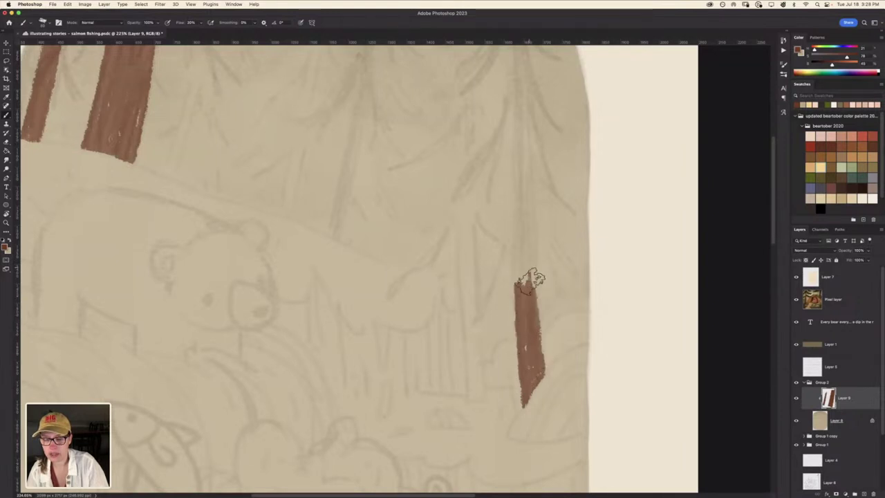
pyautogui.moveTo(530, 280)
pyautogui.mouseDown()
pyautogui.moveTo(539, 311)
pyautogui.moveTo(539, 270)
pyautogui.mouseUp()
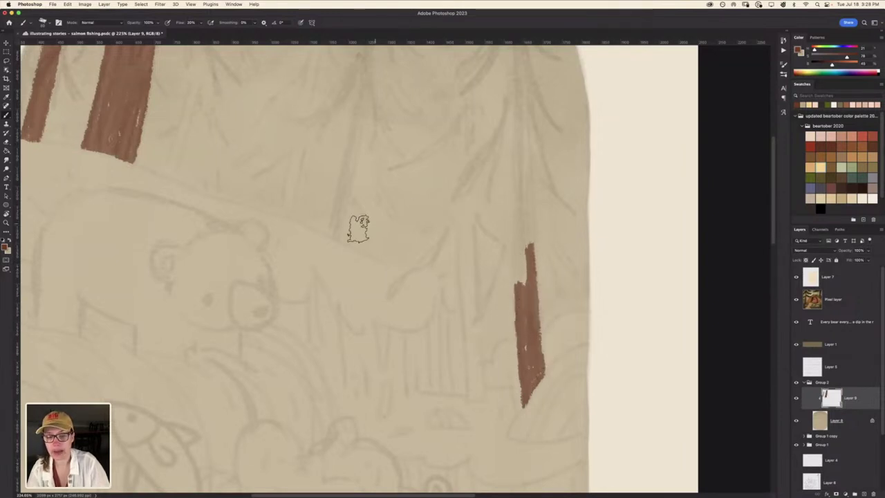
# With the view rotated, taper the right brown trunk up to the panel's top edge, then reset rotation
pyautogui.press('r')
pyautogui.moveTo(359, 228); pyautogui.dragTo(474, 223)
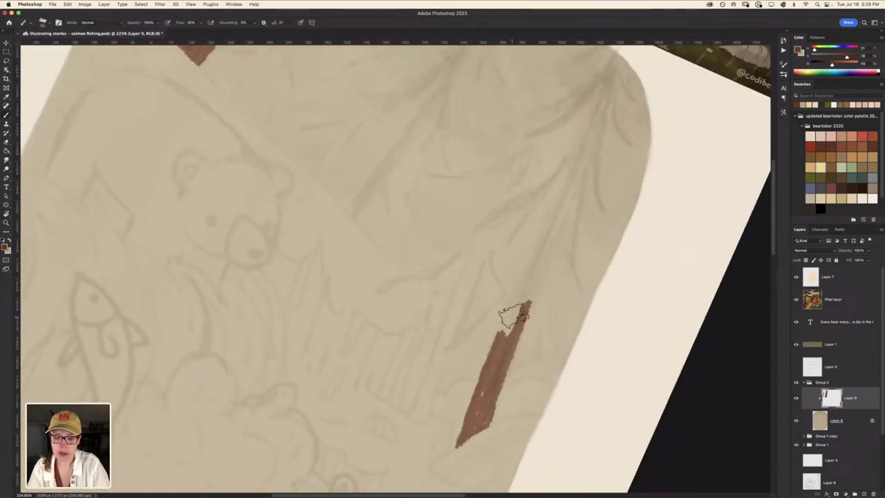
pyautogui.moveTo(513, 317)
pyautogui.mouseDown()
pyautogui.moveTo(519, 292)
pyautogui.moveTo(499, 334)
pyautogui.moveTo(537, 247)
pyautogui.moveTo(546, 253)
pyautogui.moveTo(531, 304)
pyautogui.mouseUp()
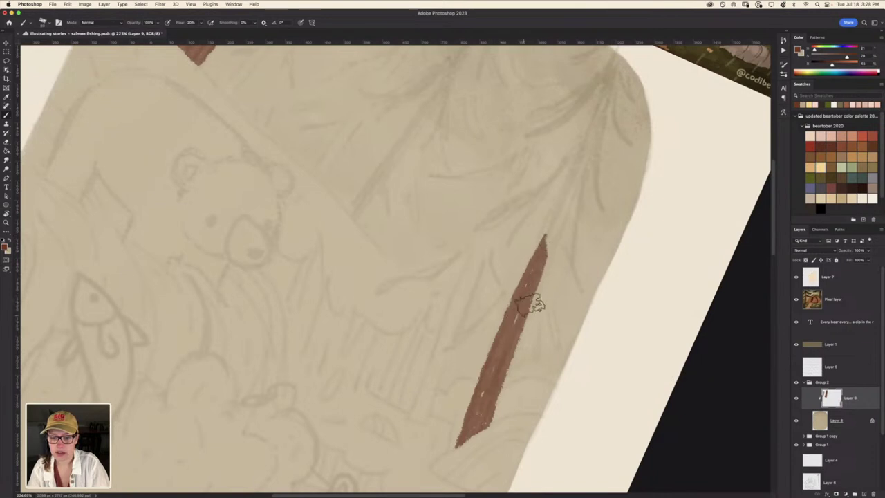
pyautogui.moveTo(557, 253)
pyautogui.mouseDown()
pyautogui.moveTo(550, 233)
pyautogui.moveTo(553, 252)
pyautogui.moveTo(581, 166)
pyautogui.moveTo(544, 237)
pyautogui.moveTo(558, 198)
pyautogui.moveTo(546, 242)
pyautogui.mouseUp()
pyautogui.moveTo(578, 160); pyautogui.dragTo(602, 99)
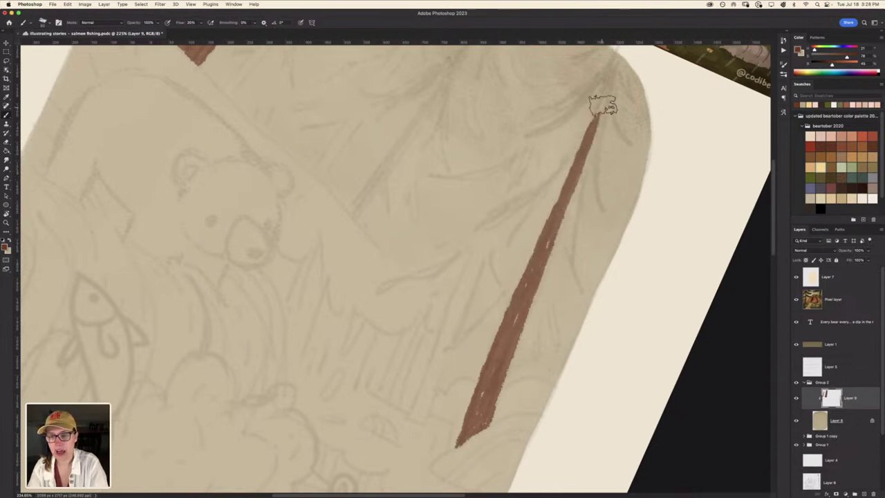
pyautogui.moveTo(585, 134); pyautogui.dragTo(605, 83)
pyautogui.moveTo(593, 129); pyautogui.dragTo(612, 74)
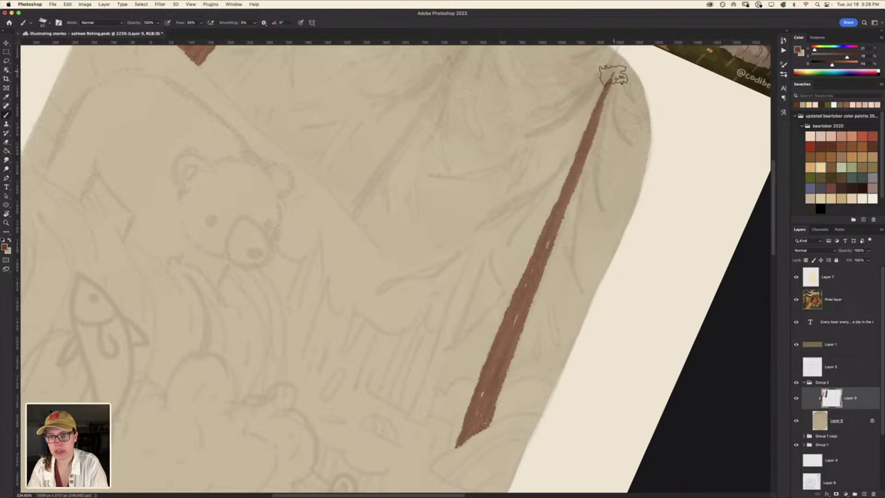
pyautogui.moveTo(598, 112); pyautogui.dragTo(607, 88)
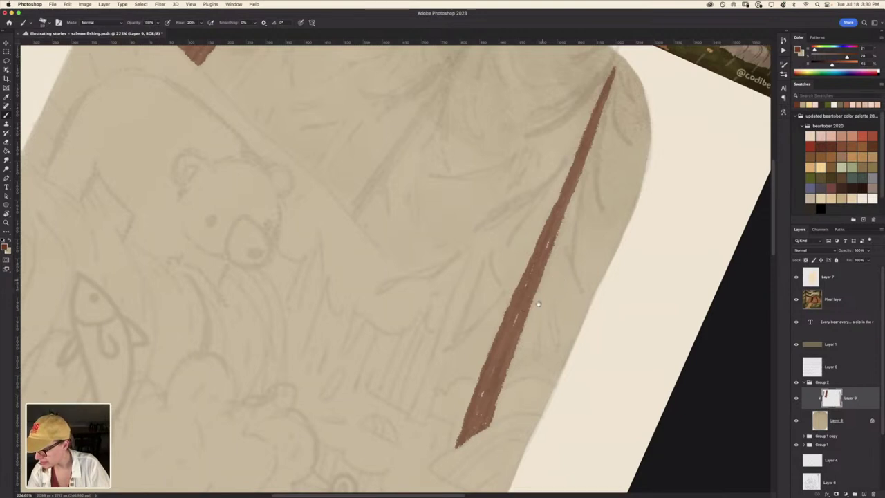
pyautogui.moveTo(449, 324); pyautogui.dragTo(525, 258)
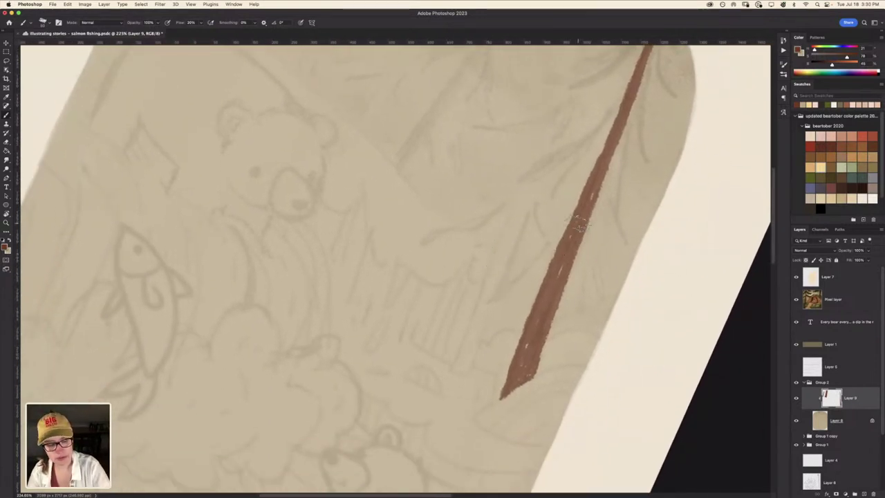
pyautogui.press('Escape')
pyautogui.moveTo(282, 267); pyautogui.dragTo(308, 339)
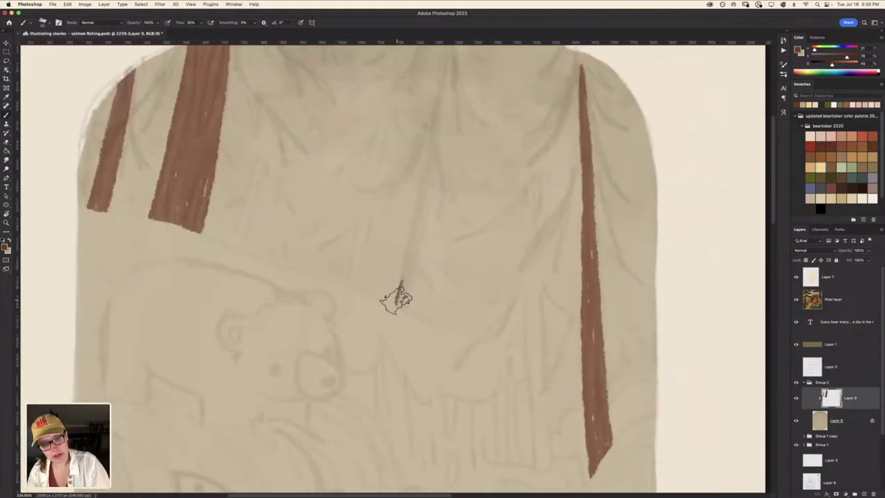
# Paint a slender tapered brown trunk up the panel's centre to its top edge
pyautogui.moveTo(397, 306)
pyautogui.mouseDown()
pyautogui.moveTo(414, 248)
pyautogui.moveTo(400, 296)
pyautogui.moveTo(401, 252)
pyautogui.moveTo(423, 207)
pyautogui.moveTo(427, 164)
pyautogui.mouseUp()
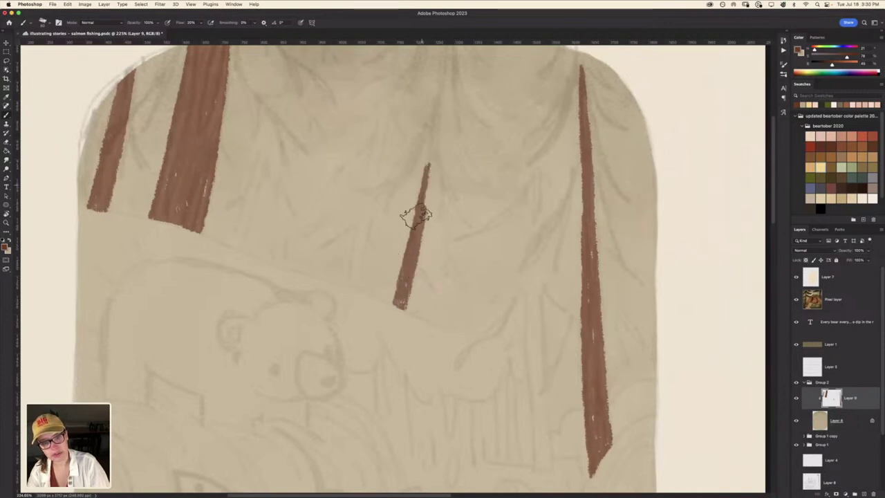
pyautogui.moveTo(415, 216)
pyautogui.mouseDown()
pyautogui.moveTo(431, 148)
pyautogui.moveTo(420, 227)
pyautogui.moveTo(438, 82)
pyautogui.moveTo(435, 118)
pyautogui.mouseUp()
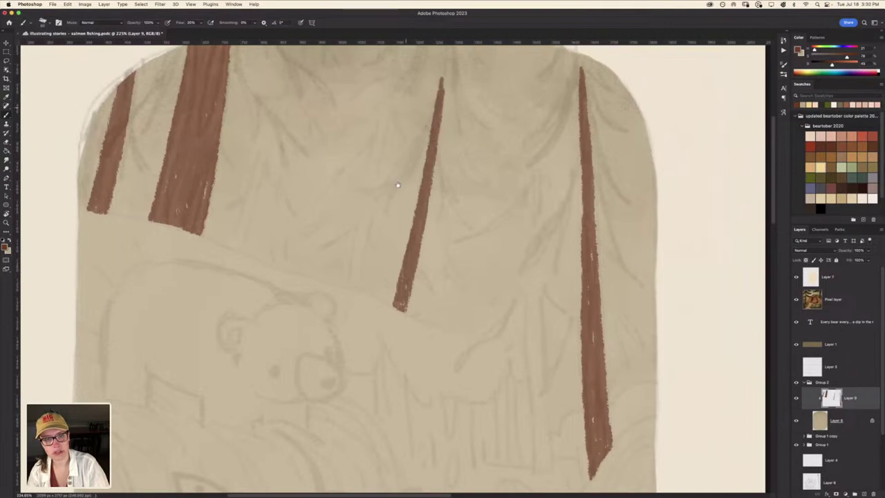
pyautogui.scroll(3, 398, 184)
pyautogui.moveTo(431, 181); pyautogui.dragTo(440, 115)
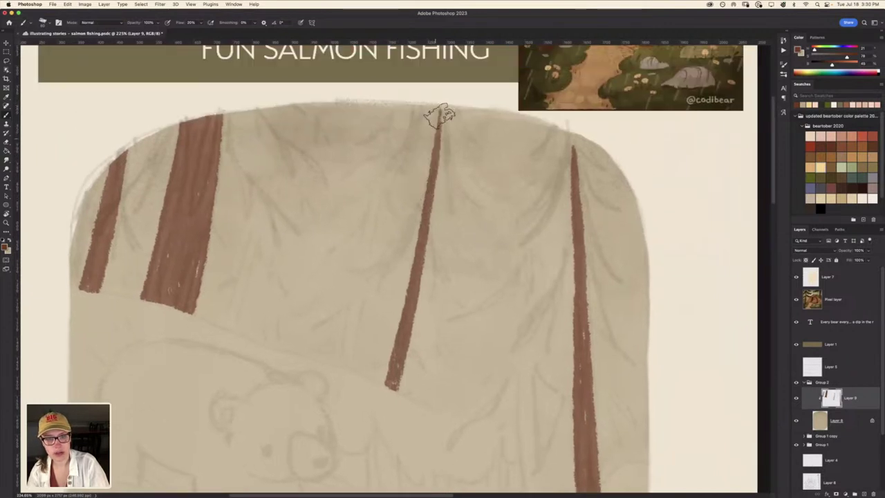
pyautogui.moveTo(438, 154); pyautogui.dragTo(442, 92)
pyautogui.scroll(3, 415, 242)
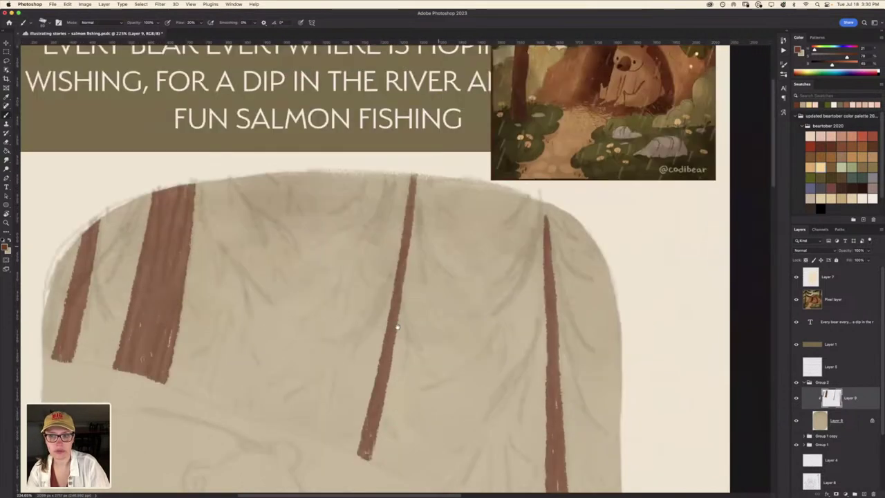
pyautogui.scroll(6, 398, 327)
pyautogui.hscroll(3, 387, 345)
pyautogui.scroll(2, 375, 367)
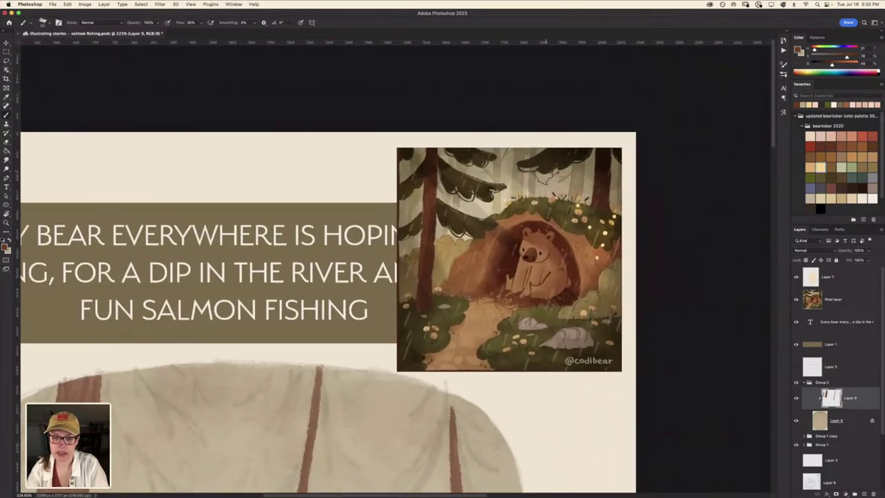
pyautogui.scroll(3, 551, 176)
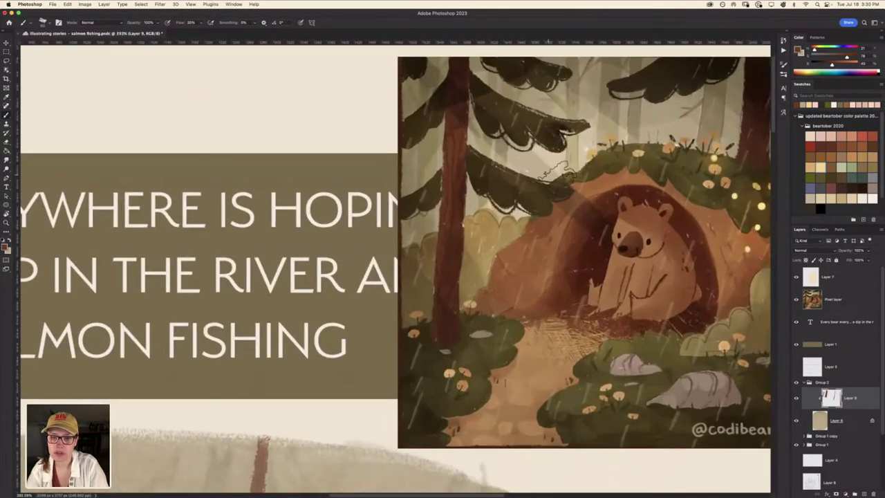
pyautogui.scroll(2, 498, 178)
pyautogui.scroll(2, 428, 179)
pyautogui.scroll(1, 374, 181)
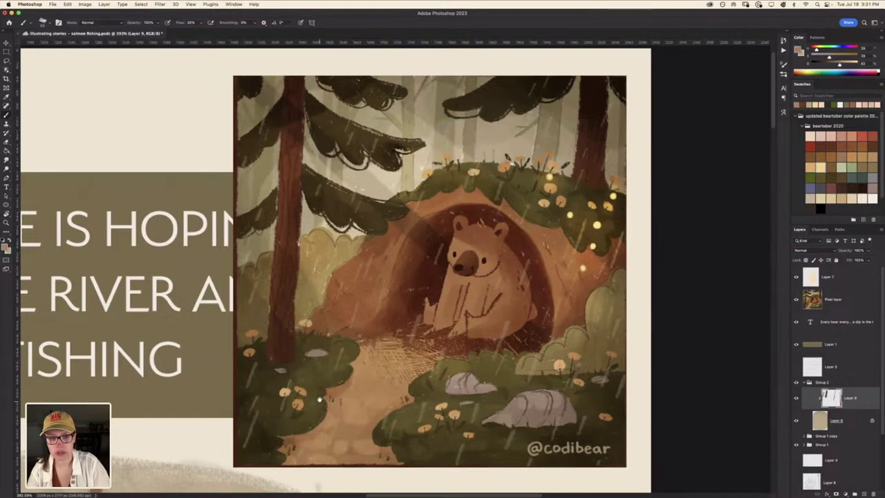
pyautogui.scroll(5, 412, 260)
pyautogui.scroll(5, 412, 260)
pyautogui.scroll(-5, 412, 261)
pyautogui.scroll(-2, 365, 247)
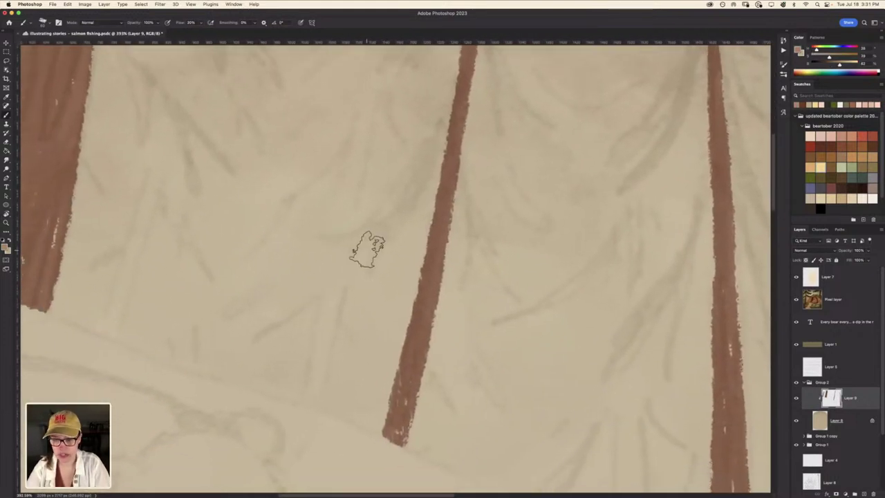
pyautogui.scroll(-5, 372, 252)
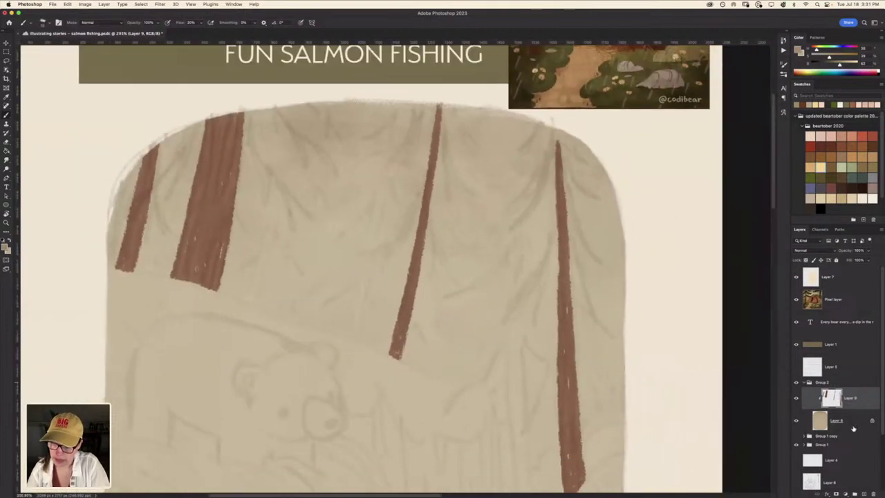
# Add Layer 10 and sketch pale strokes of a background pine between the brown trunks
pyautogui.click(863, 493)
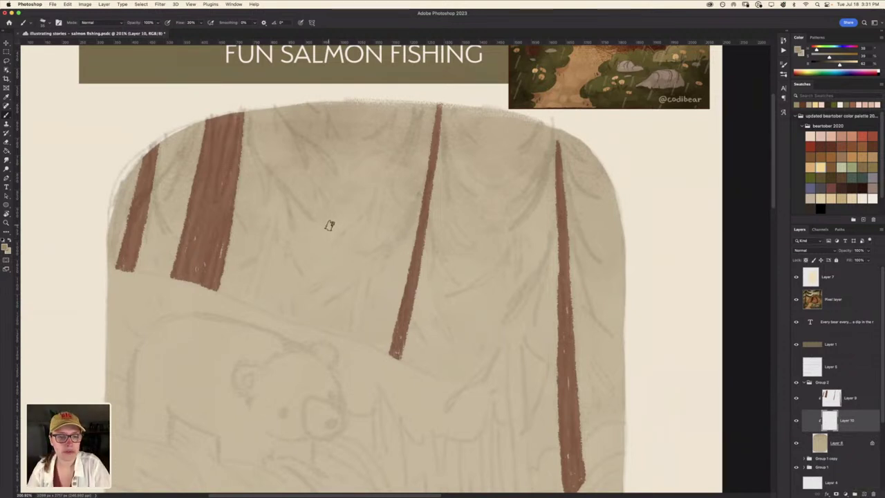
pyautogui.scroll(1, 330, 225)
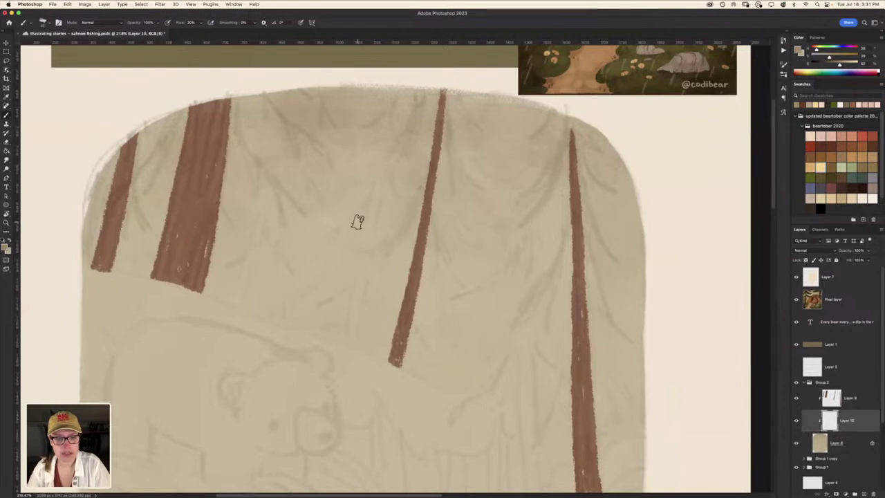
pyautogui.scroll(-2, 358, 221)
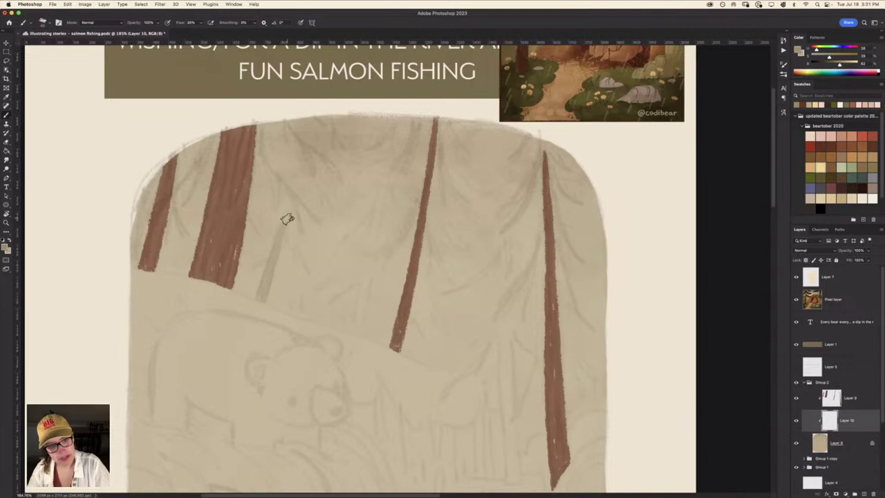
pyautogui.moveTo(280, 231); pyautogui.dragTo(272, 242)
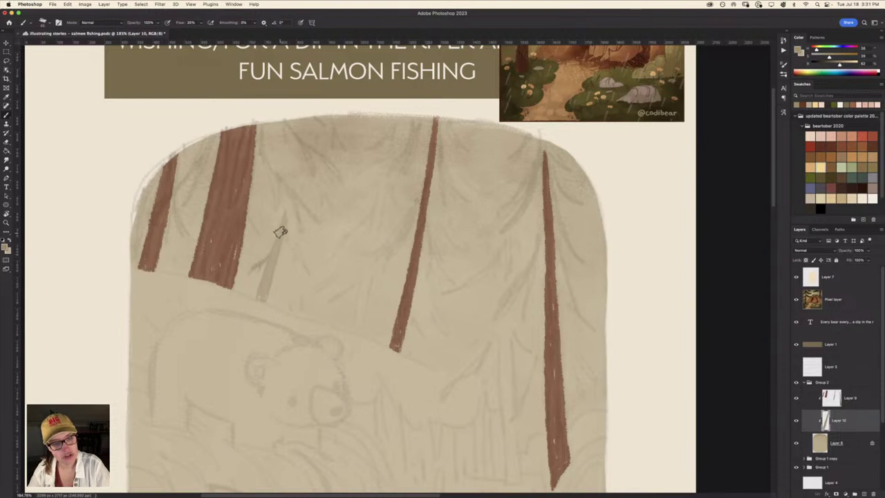
pyautogui.moveTo(285, 216)
pyautogui.mouseDown()
pyautogui.moveTo(277, 242)
pyautogui.moveTo(282, 231)
pyautogui.mouseUp()
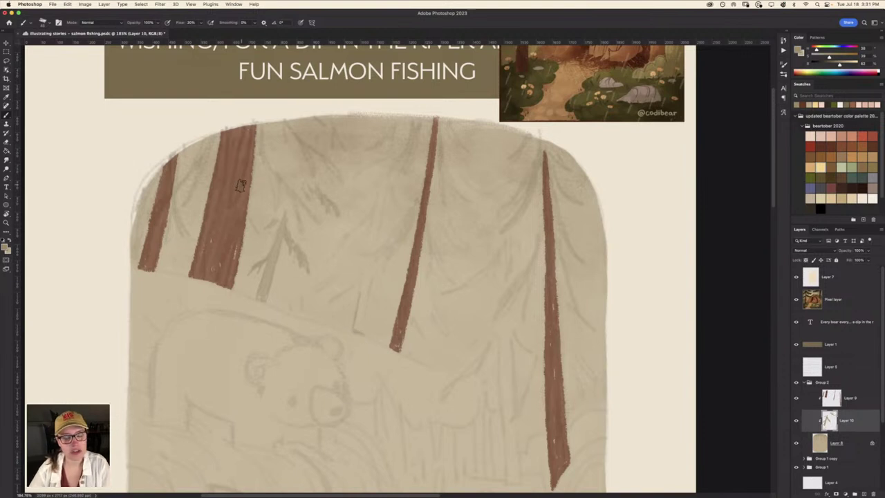
# Zoom in on the pale tree and pan to the reference bear illustration
pyautogui.scroll(3, 241, 183)
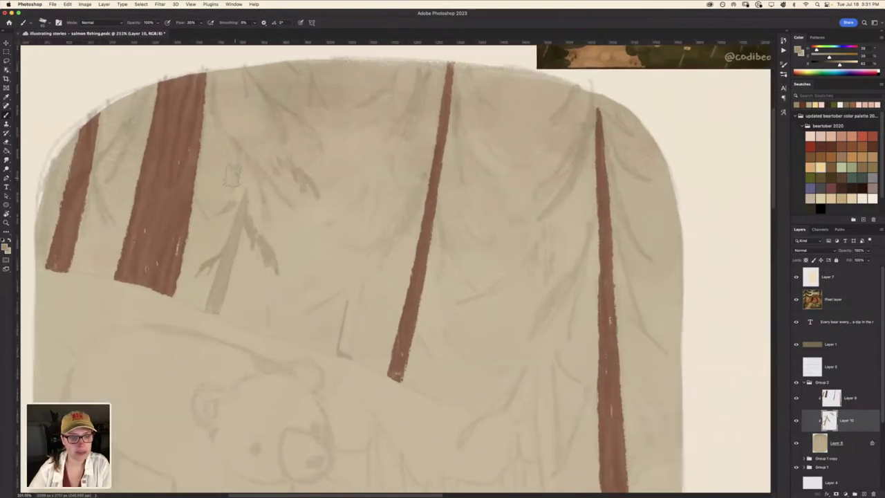
pyautogui.moveTo(189, 198); pyautogui.dragTo(306, 223)
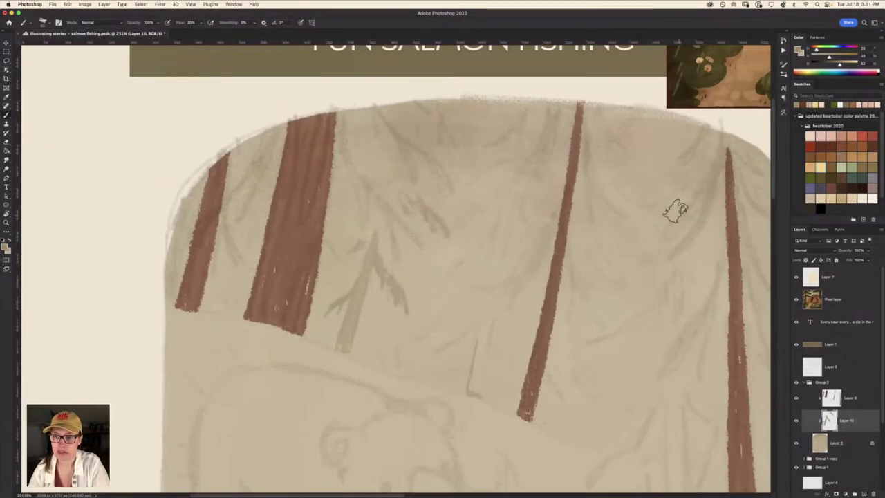
pyautogui.moveTo(691, 148); pyautogui.dragTo(394, 425)
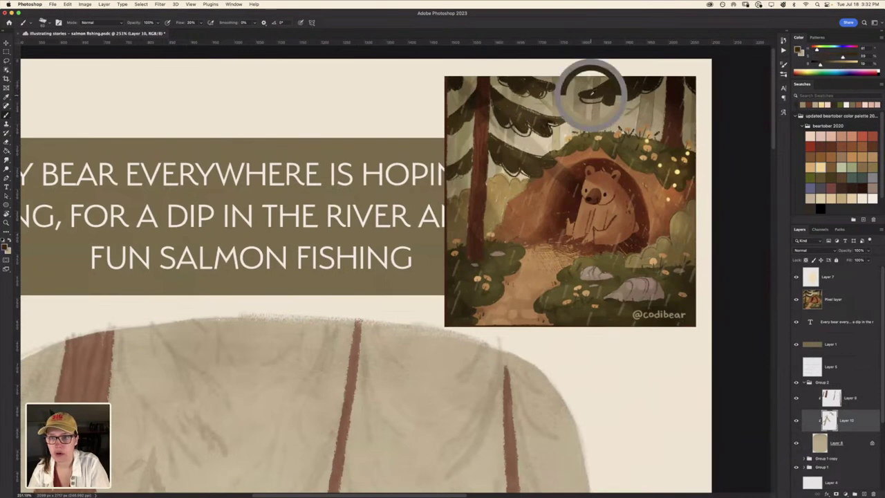
pyautogui.scroll(-5, 598, 138)
pyautogui.hscroll(-7, 598, 138)
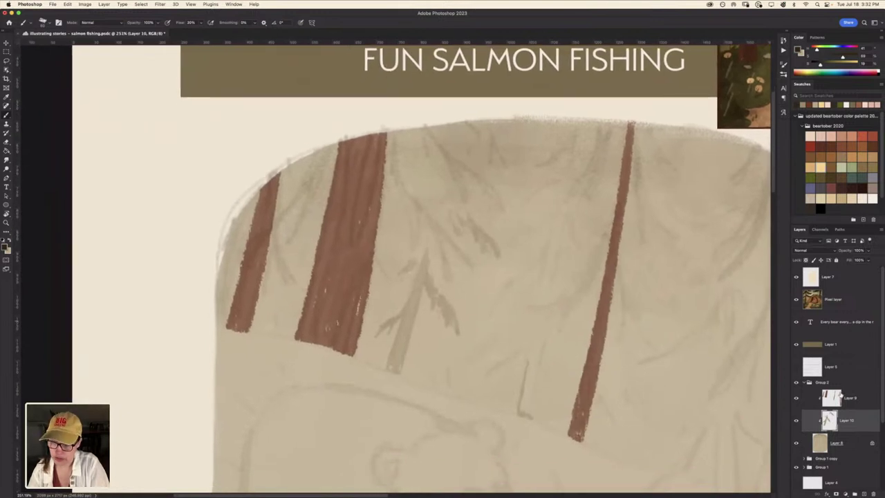
# Add Layer 11 above the trunks, paint a dark branch by the thick trunk, and clip it to the panel
pyautogui.click(870, 403)
pyautogui.click(863, 493)
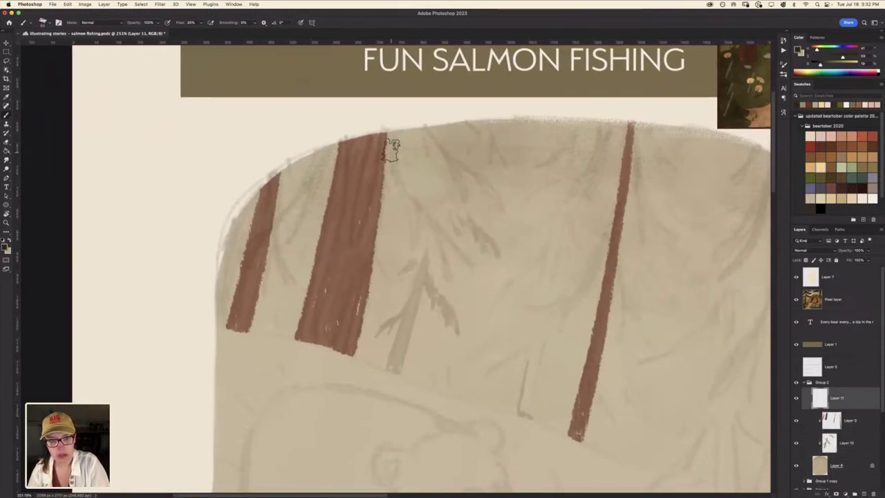
pyautogui.moveTo(386, 135)
pyautogui.mouseDown()
pyautogui.moveTo(415, 245)
pyautogui.moveTo(414, 199)
pyautogui.moveTo(449, 263)
pyautogui.moveTo(415, 204)
pyautogui.mouseUp()
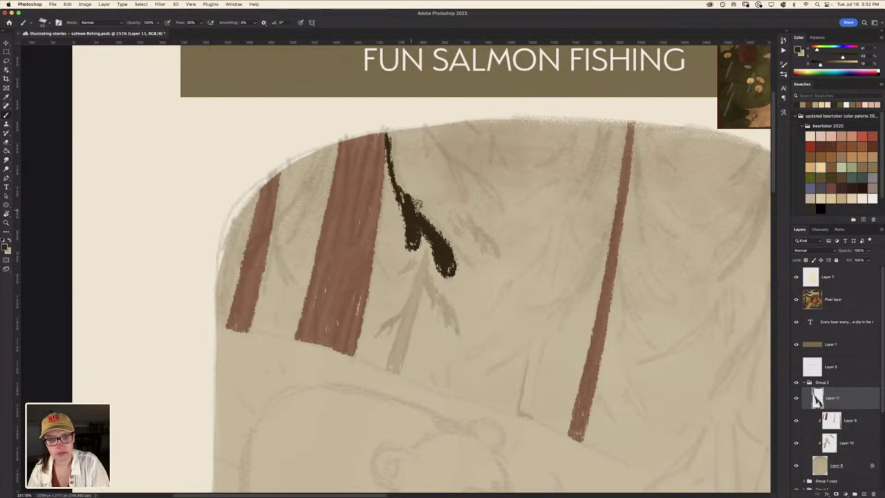
pyautogui.moveTo(470, 261)
pyautogui.mouseDown()
pyautogui.moveTo(418, 208)
pyautogui.moveTo(390, 142)
pyautogui.mouseUp()
pyautogui.moveTo(397, 193)
pyautogui.mouseDown()
pyautogui.moveTo(392, 143)
pyautogui.moveTo(414, 192)
pyautogui.moveTo(389, 134)
pyautogui.moveTo(434, 204)
pyautogui.moveTo(411, 176)
pyautogui.mouseUp()
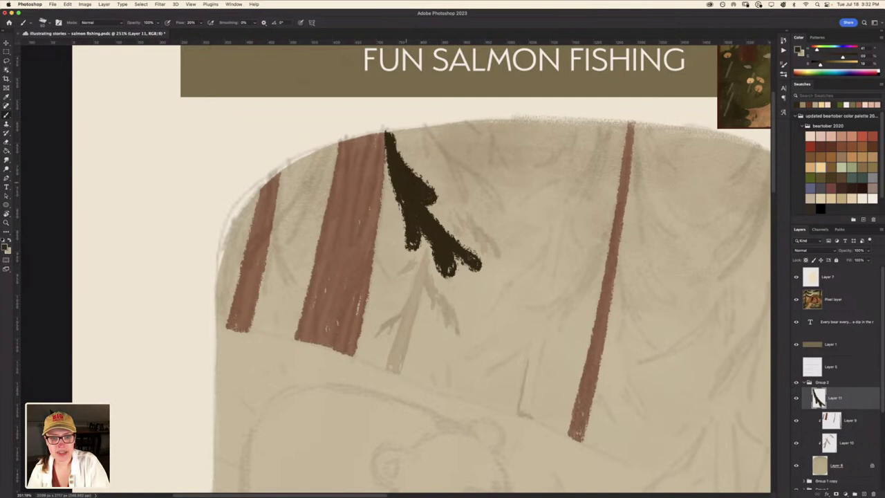
pyautogui.scroll(-3, 399, 211)
pyautogui.scroll(3, 374, 173)
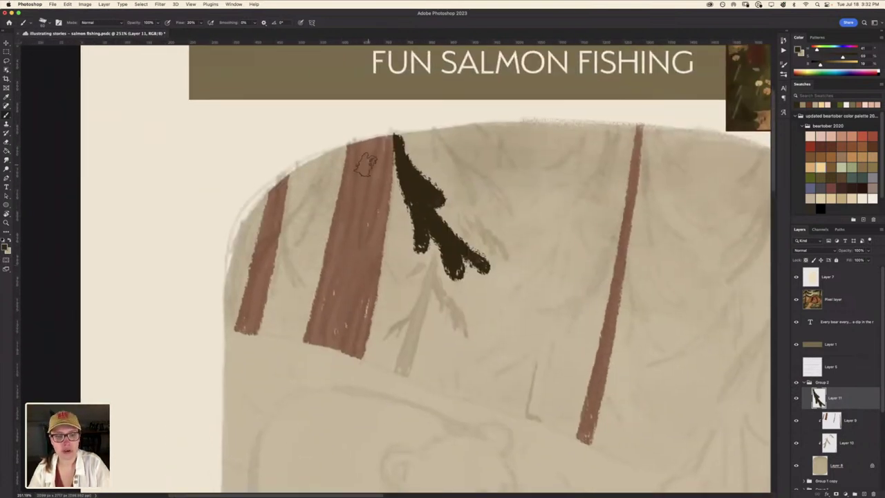
pyautogui.moveTo(336, 148); pyautogui.dragTo(340, 145)
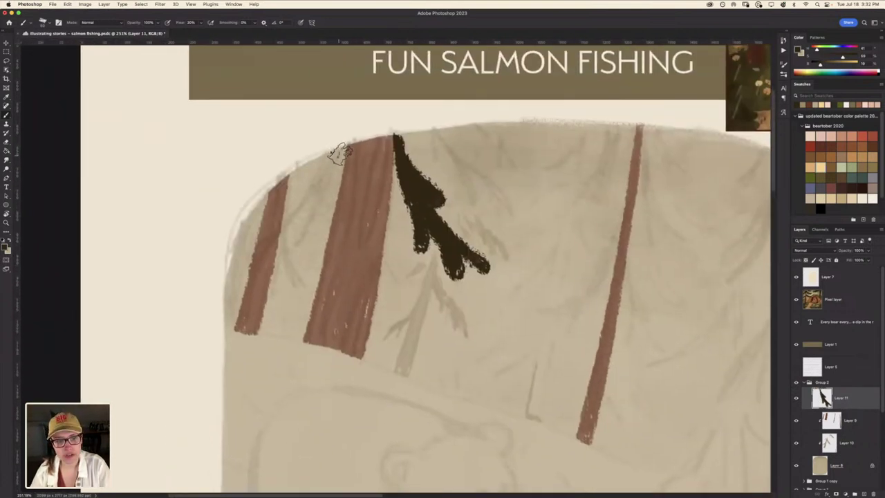
pyautogui.keyDown('alt'); pyautogui.click(870, 409); pyautogui.keyUp('alt')
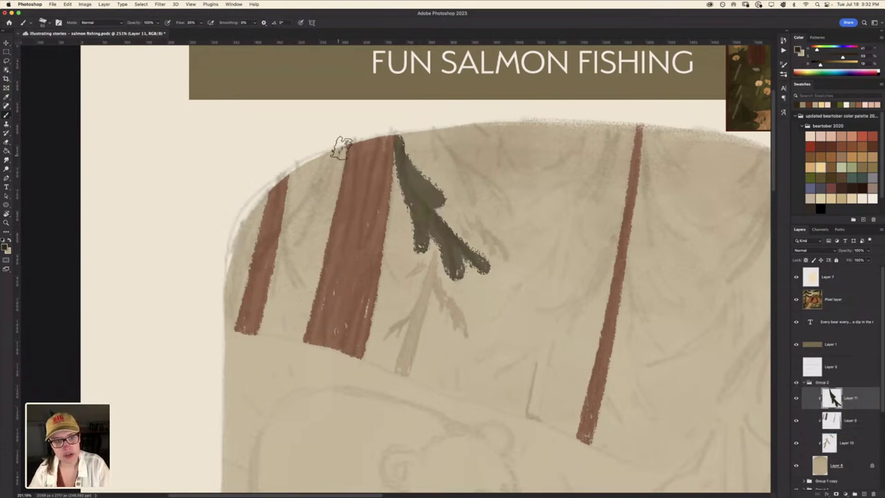
# Paint a dark bough left of the thick trunk and a larger one to its upper right
pyautogui.moveTo(339, 143); pyautogui.dragTo(302, 232)
pyautogui.moveTo(326, 183)
pyautogui.mouseDown()
pyautogui.moveTo(304, 231)
pyautogui.moveTo(305, 196)
pyautogui.moveTo(335, 142)
pyautogui.moveTo(301, 190)
pyautogui.mouseUp()
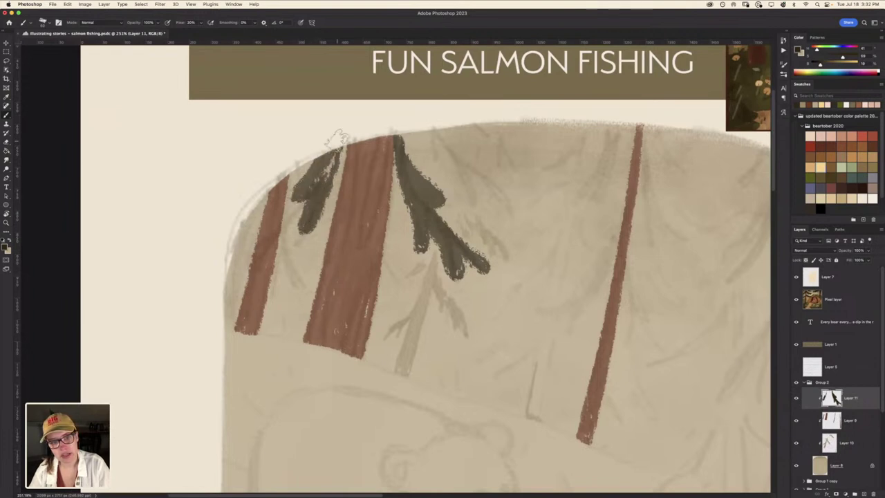
pyautogui.moveTo(342, 135); pyautogui.dragTo(325, 180)
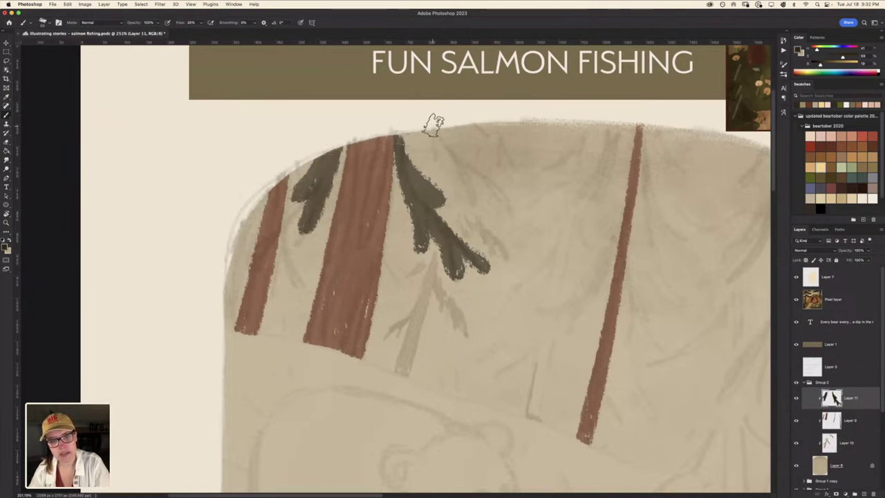
pyautogui.moveTo(430, 126)
pyautogui.mouseDown()
pyautogui.moveTo(437, 158)
pyautogui.moveTo(429, 135)
pyautogui.moveTo(477, 195)
pyautogui.mouseUp()
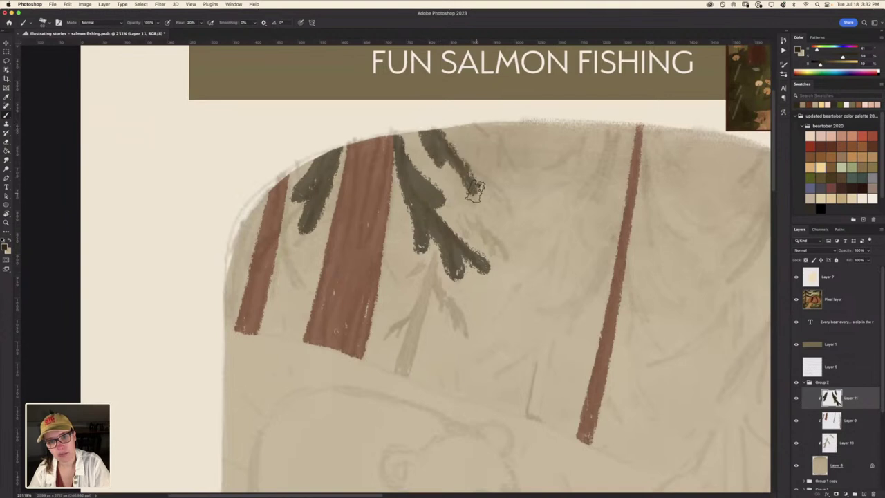
pyautogui.moveTo(446, 141); pyautogui.dragTo(483, 204)
pyautogui.moveTo(444, 125); pyautogui.dragTo(505, 198)
pyautogui.moveTo(449, 142); pyautogui.dragTo(518, 218)
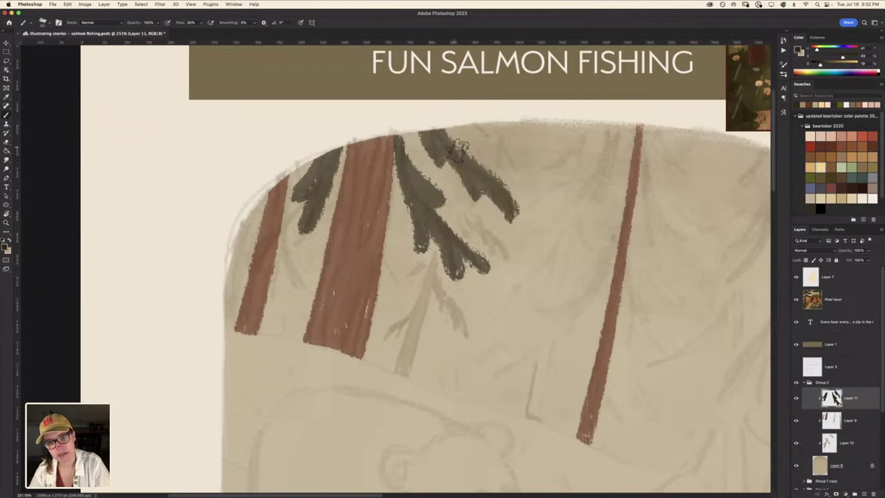
pyautogui.moveTo(438, 127); pyautogui.dragTo(453, 151)
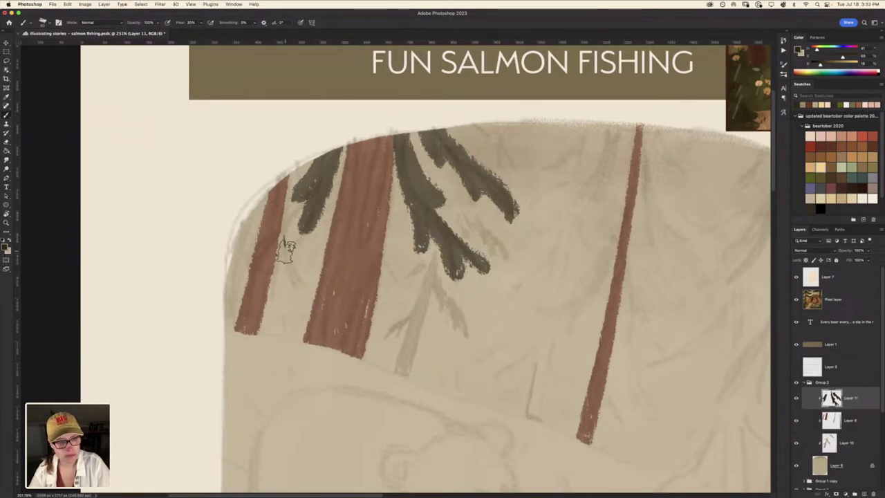
# Paint dark boughs over and beside the left trunk and between the two left trunks
pyautogui.moveTo(281, 220); pyautogui.dragTo(304, 285)
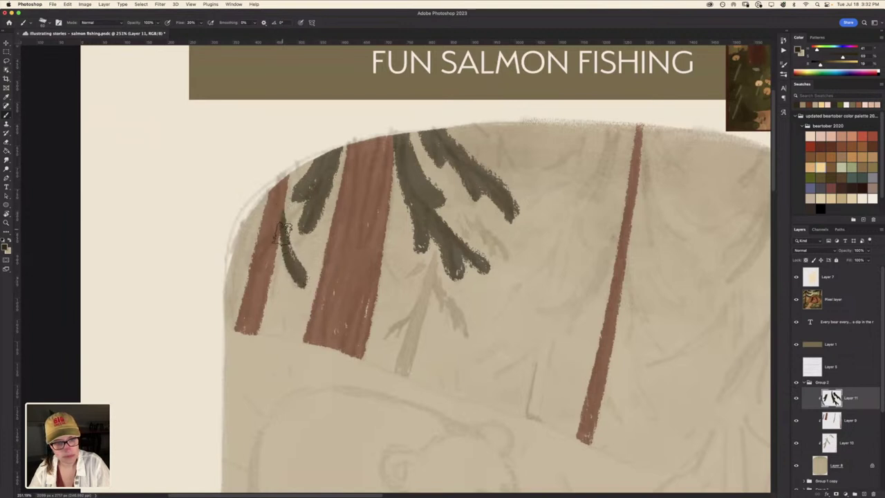
pyautogui.moveTo(282, 229); pyautogui.dragTo(296, 282)
pyautogui.moveTo(261, 201); pyautogui.dragTo(231, 255)
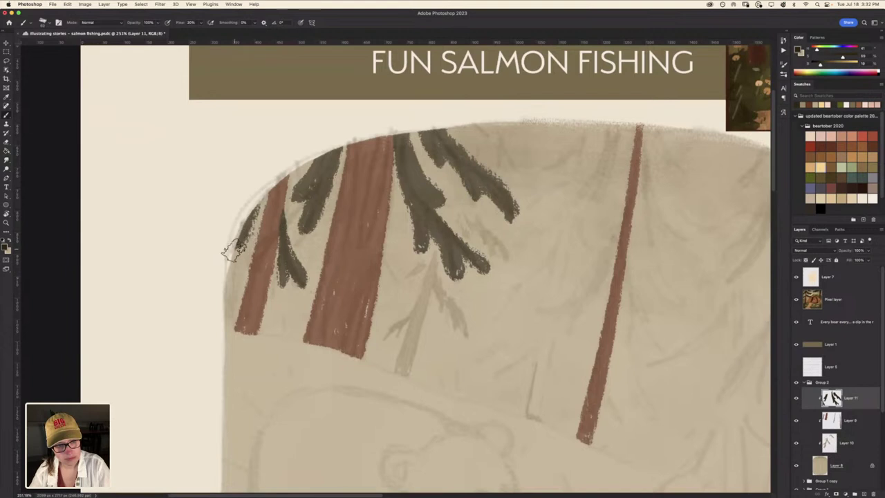
pyautogui.moveTo(299, 154); pyautogui.dragTo(316, 180)
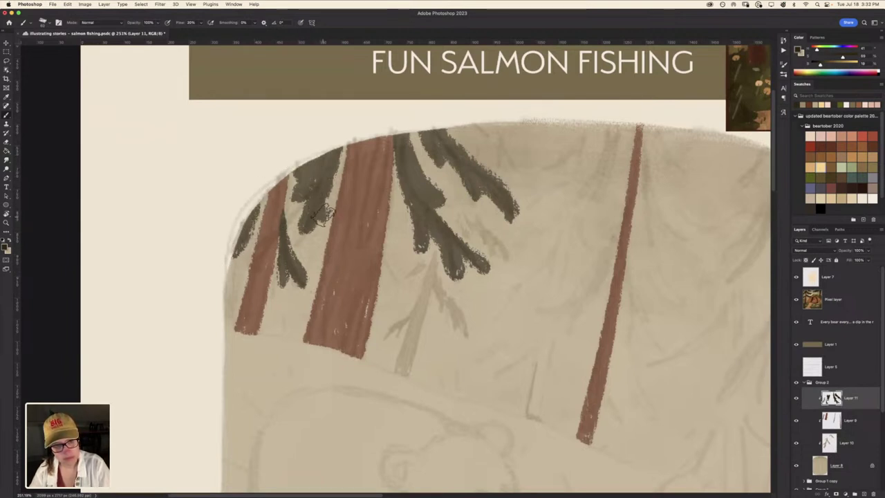
# Step down to the tan panel layer and set it to 100% opacity
pyautogui.scroll(-2, 341, 339)
pyautogui.hscroll(2, 342, 339)
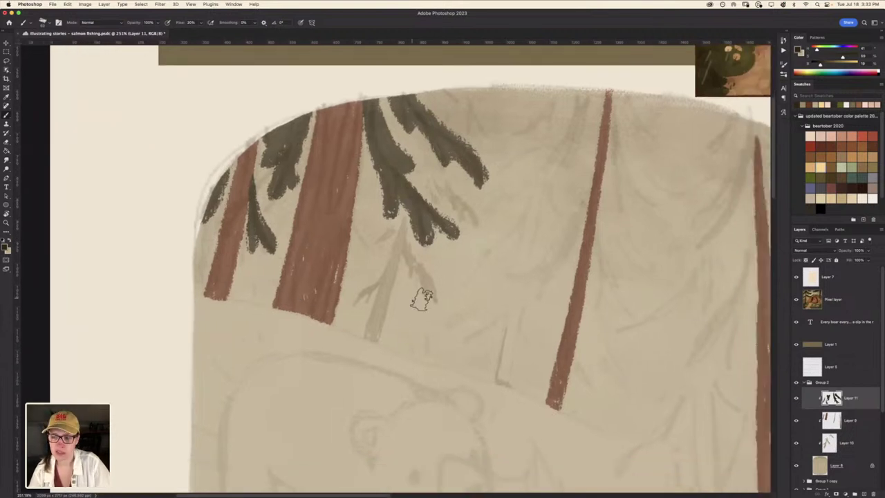
pyautogui.hotkey('alt', '[')
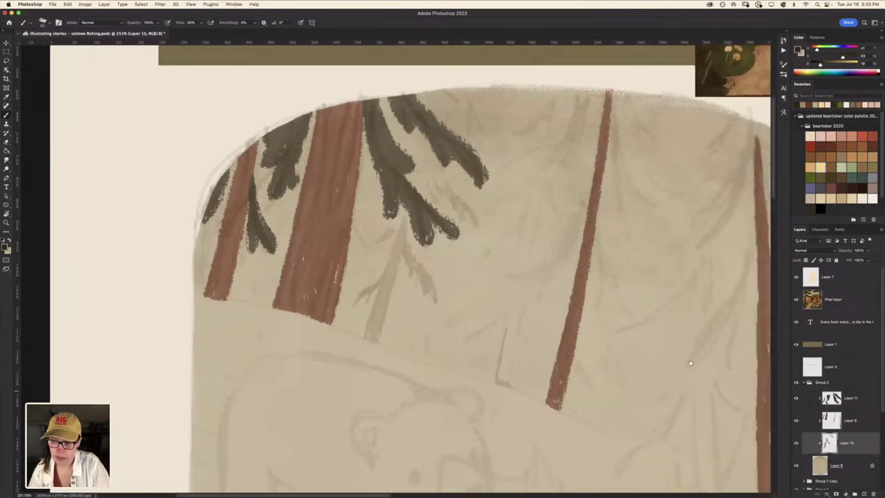
pyautogui.hotkey('alt', '[')
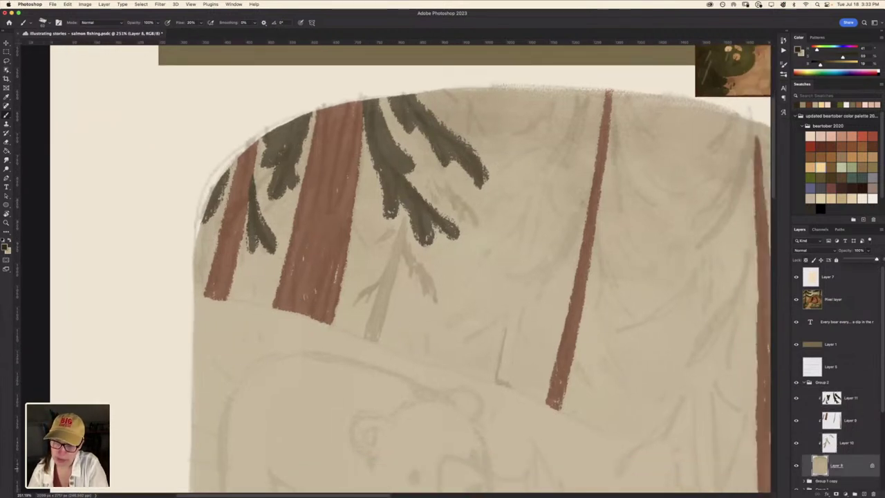
pyautogui.press('0')
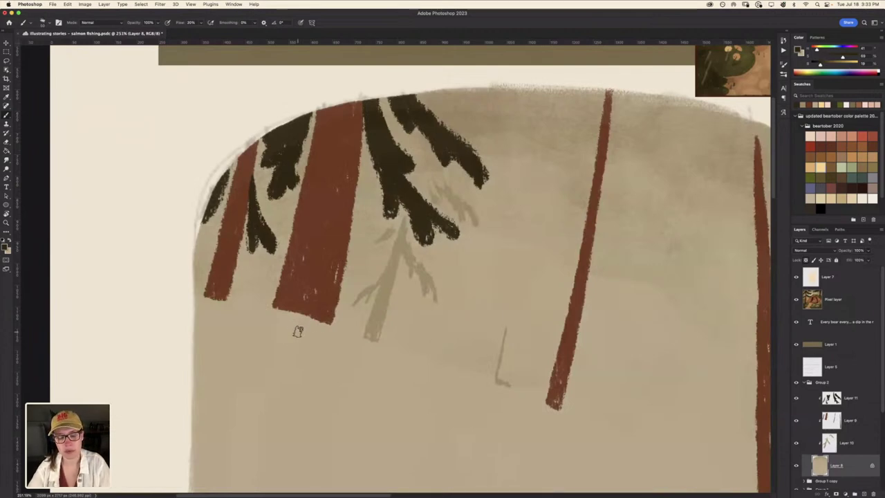
# On Layer 10, pick a light tan painting colour, then reselect the tan panel layer
pyautogui.keyDown('alt'); pyautogui.scroll(-3, 297, 334); pyautogui.keyUp('alt')
pyautogui.keyDown('alt'); pyautogui.scroll(-3, 293, 386); pyautogui.keyUp('alt')
pyautogui.keyDown('alt'); pyautogui.scroll(-2, 206, 281); pyautogui.keyUp('alt')
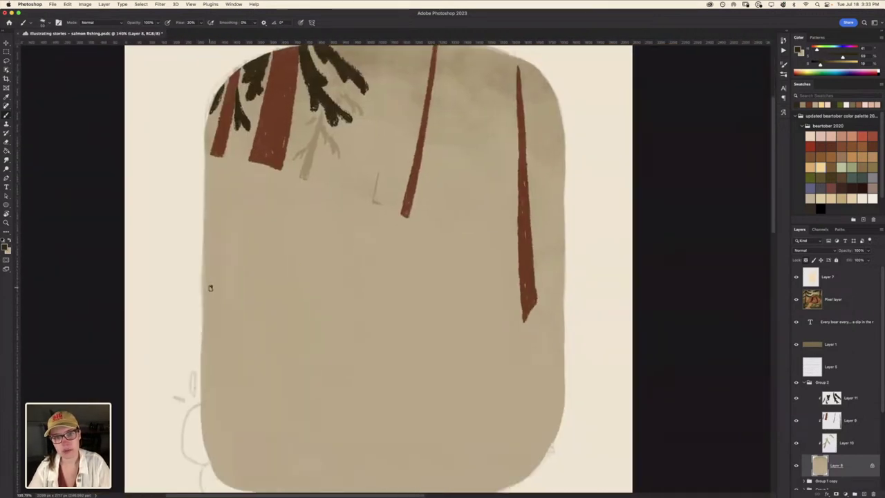
pyautogui.keyDown('alt'); pyautogui.scroll(-2, 211, 286); pyautogui.keyUp('alt')
pyautogui.keyDown('alt'); pyautogui.scroll(-1, 216, 293); pyautogui.keyUp('alt')
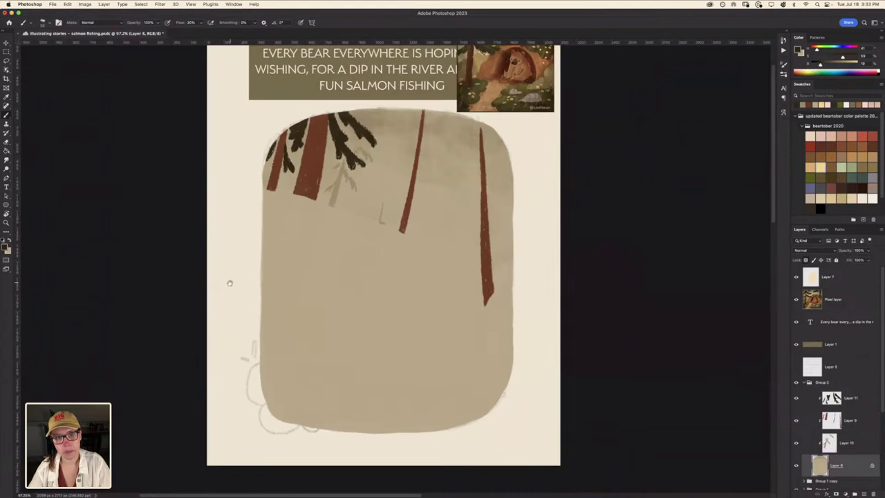
pyautogui.keyDown('alt'); pyautogui.scroll(1, 288, 249); pyautogui.keyUp('alt')
pyautogui.keyDown('alt'); pyautogui.scroll(1, 345, 183); pyautogui.keyUp('alt')
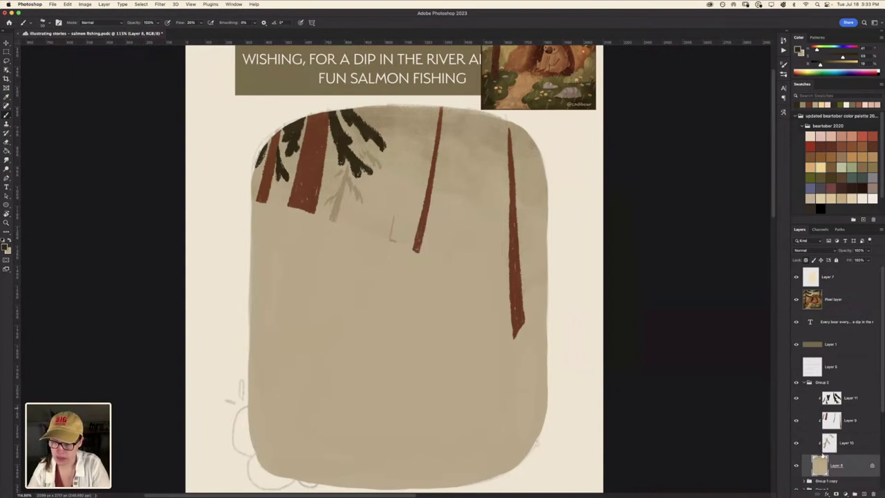
pyautogui.click(861, 448)
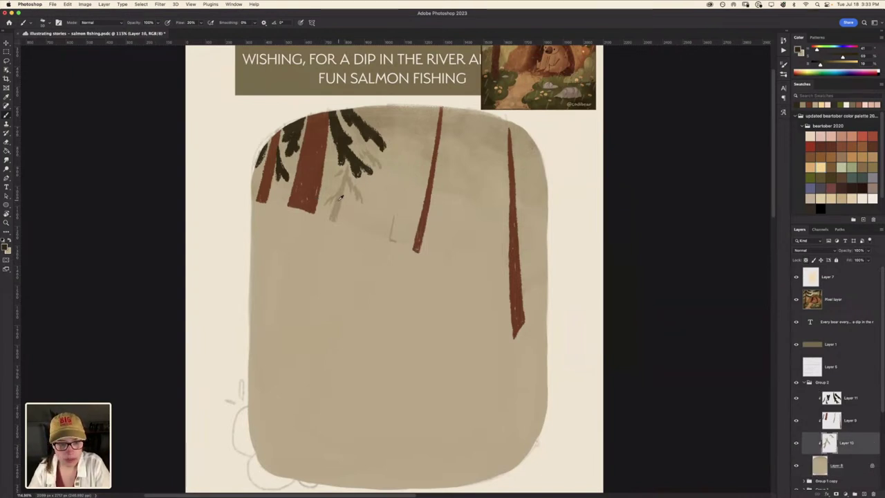
pyautogui.keyDown('alt'); pyautogui.click(340, 197); pyautogui.keyUp('alt')
pyautogui.click(859, 463)
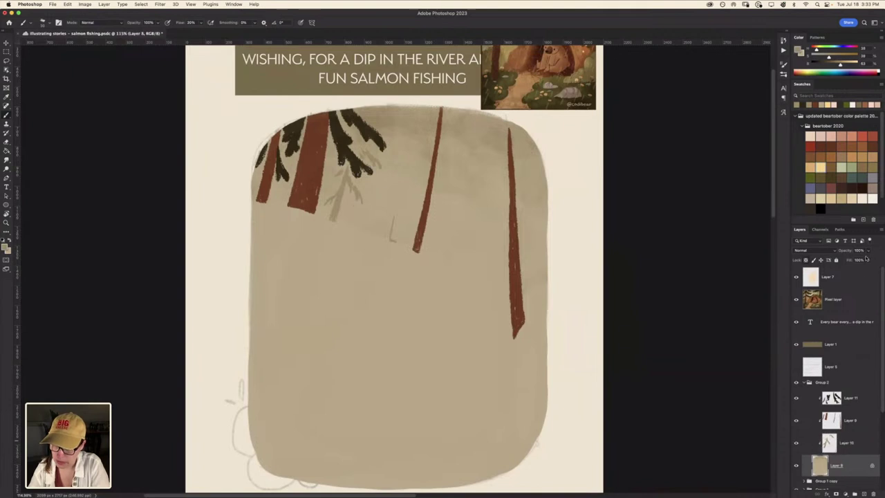
# Set the tan panel to about 52% opacity and paint a short pale trunk on Layer 10
pyautogui.moveTo(854, 261); pyautogui.dragTo(853, 259)
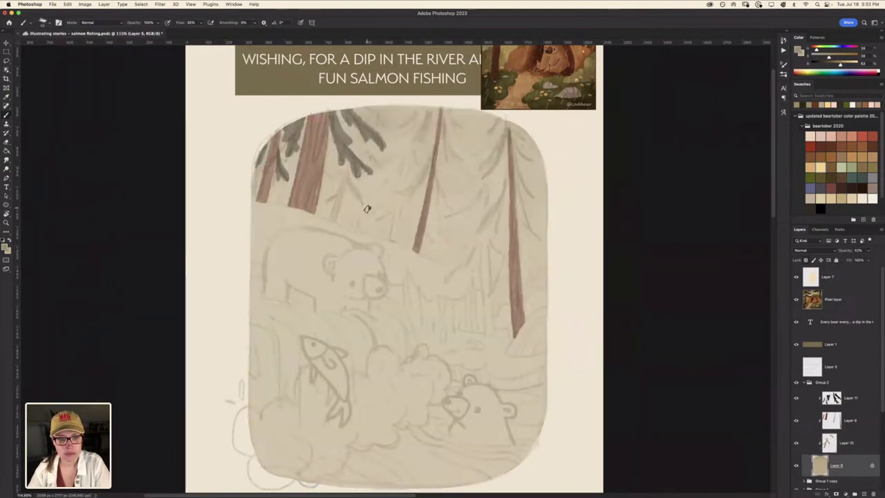
pyautogui.scroll(3, 366, 208)
pyautogui.scroll(2, 367, 204)
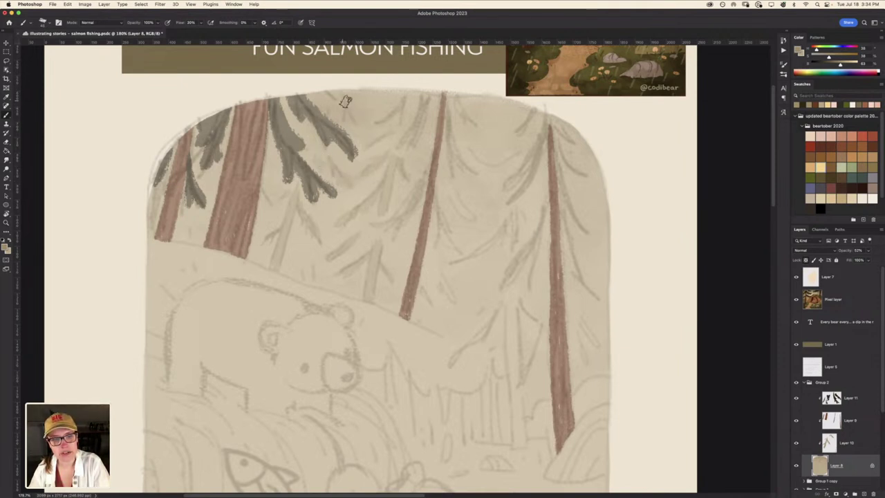
pyautogui.press('super+z')
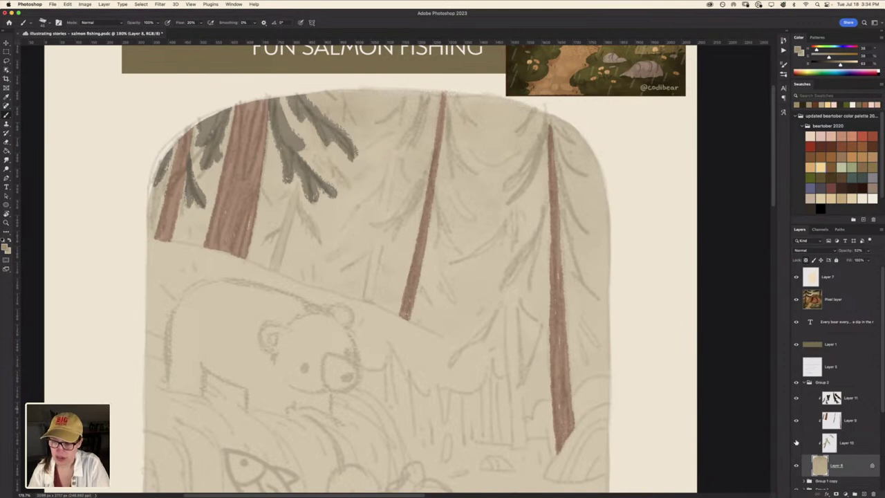
pyautogui.click(858, 446)
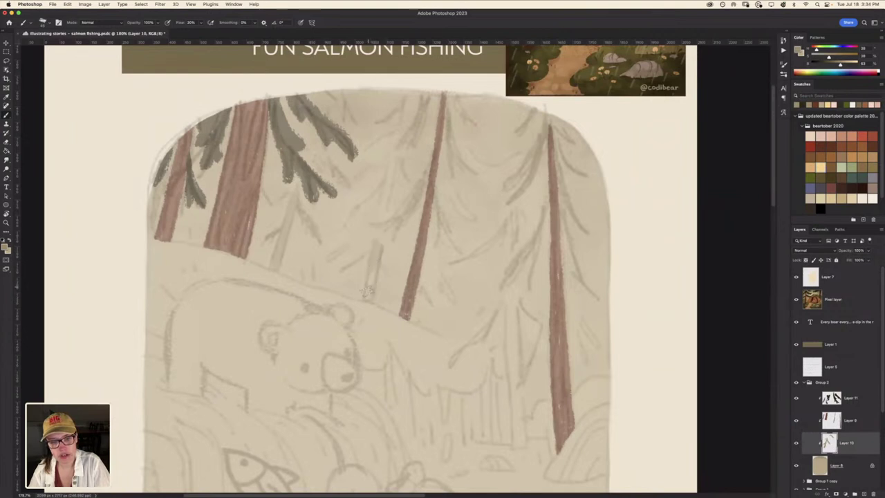
pyautogui.moveTo(369, 294); pyautogui.dragTo(365, 246)
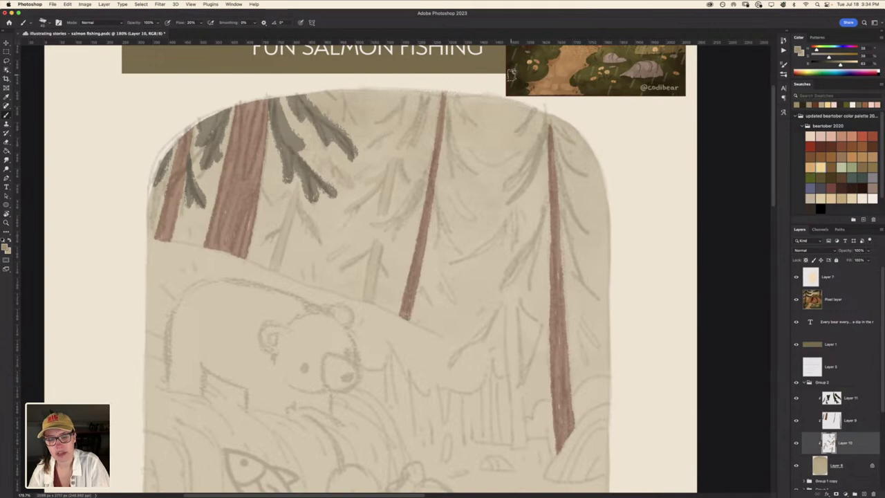
# Tilt the view and paint a pale trunk beside the right brown trunk on Layer 10
pyautogui.press('r')
pyautogui.moveTo(332, 357); pyautogui.dragTo(326, 264)
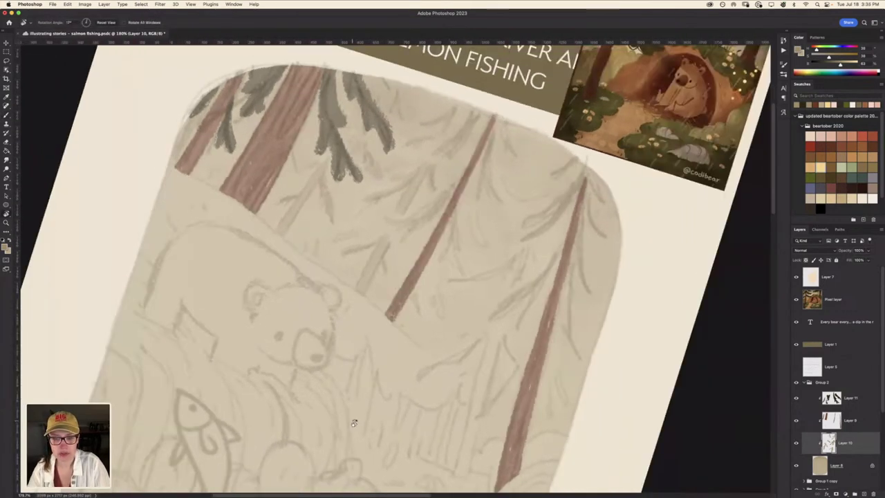
pyautogui.press('b')
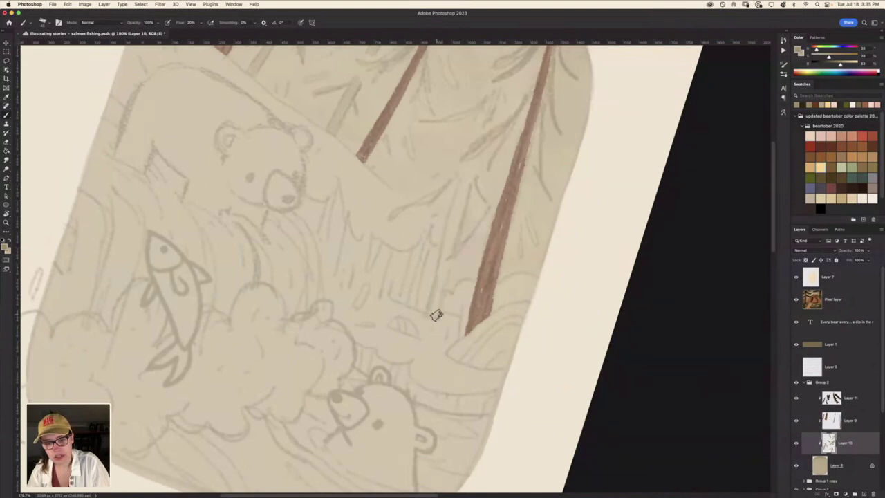
pyautogui.moveTo(435, 275); pyautogui.dragTo(430, 314)
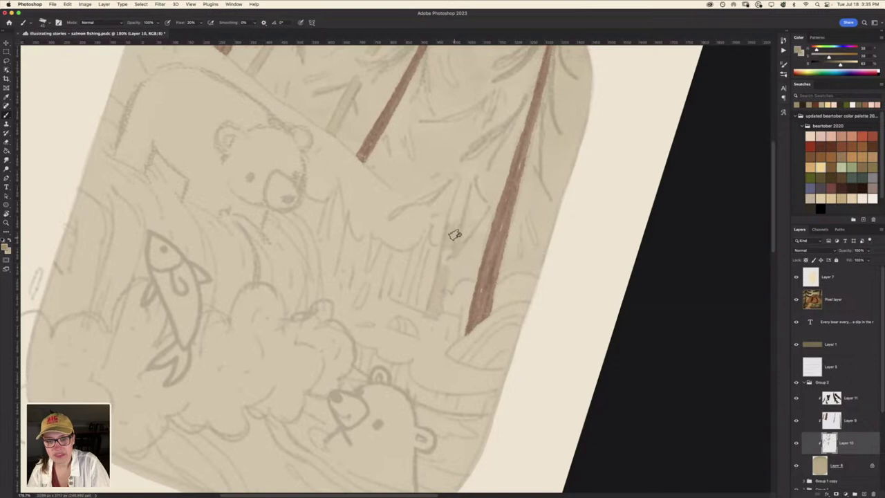
pyautogui.moveTo(452, 233); pyautogui.dragTo(467, 186)
pyautogui.moveTo(455, 221); pyautogui.dragTo(455, 225)
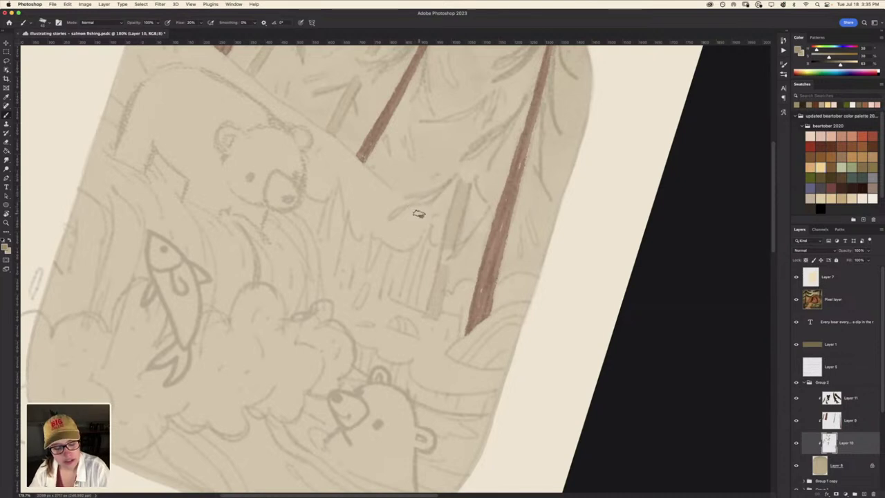
# Set the tan panel layer to 100% opacity to judge the trees, then back to 80%
pyautogui.scroll(-3, 418, 213)
pyautogui.scroll(5, 390, 361)
pyautogui.scroll(2, 518, 343)
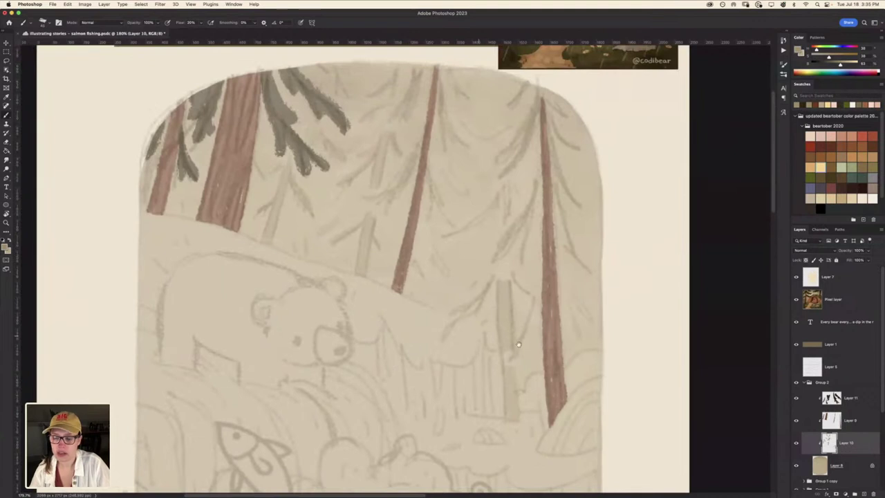
pyautogui.click(855, 471)
pyautogui.click(870, 259)
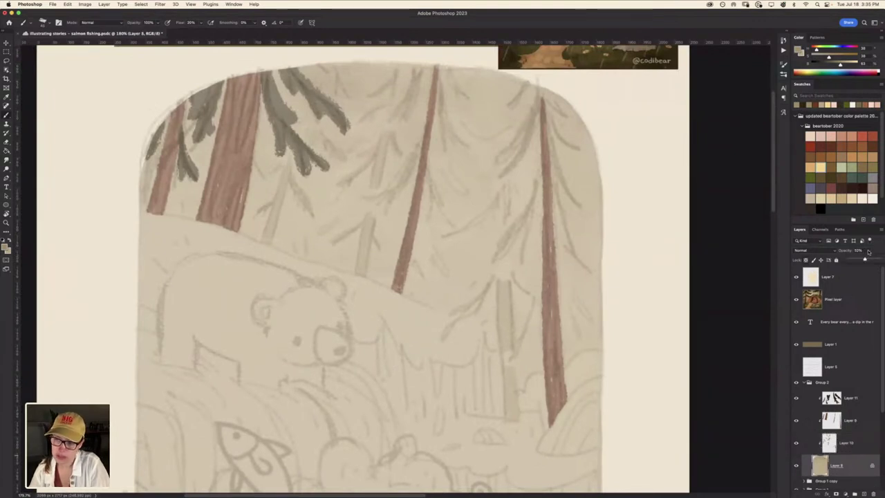
pyautogui.moveTo(864, 261); pyautogui.dragTo(881, 259)
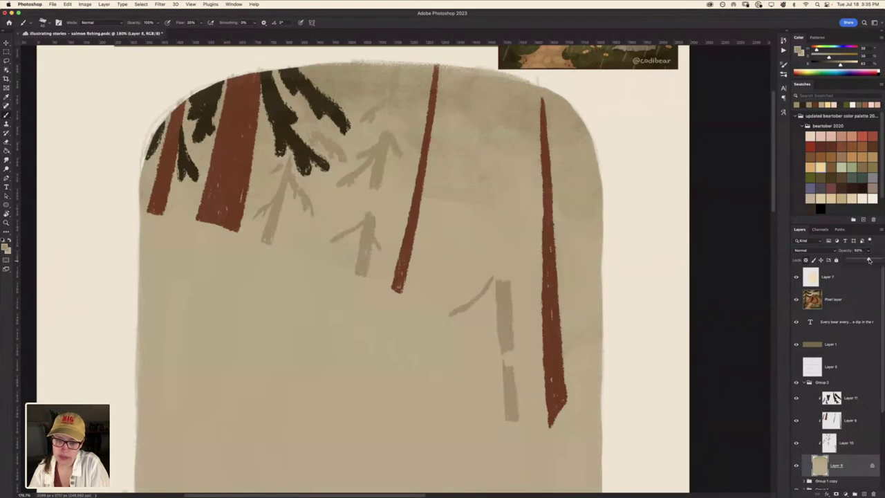
pyautogui.click(869, 259)
pyautogui.moveTo(518, 389); pyautogui.dragTo(477, 304)
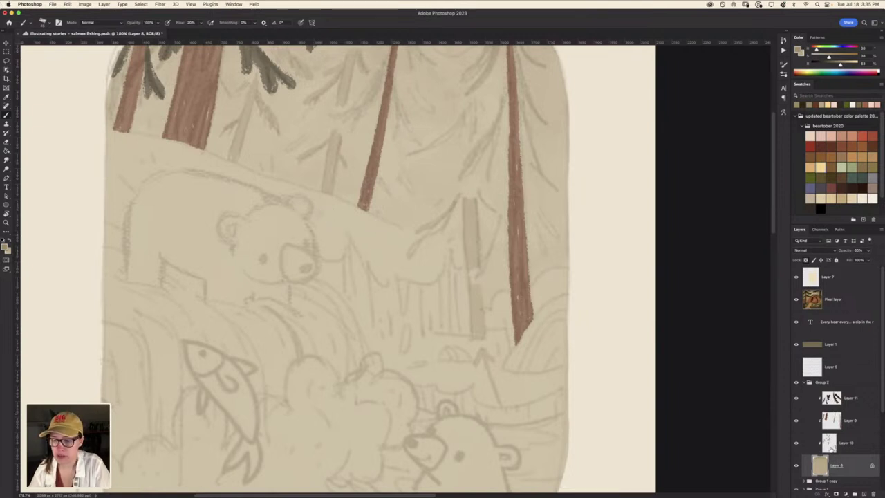
# Erase the right pale trunk on Layer 10 and make the tan panel fully opaque
pyautogui.click(829, 447)
pyautogui.press('e')
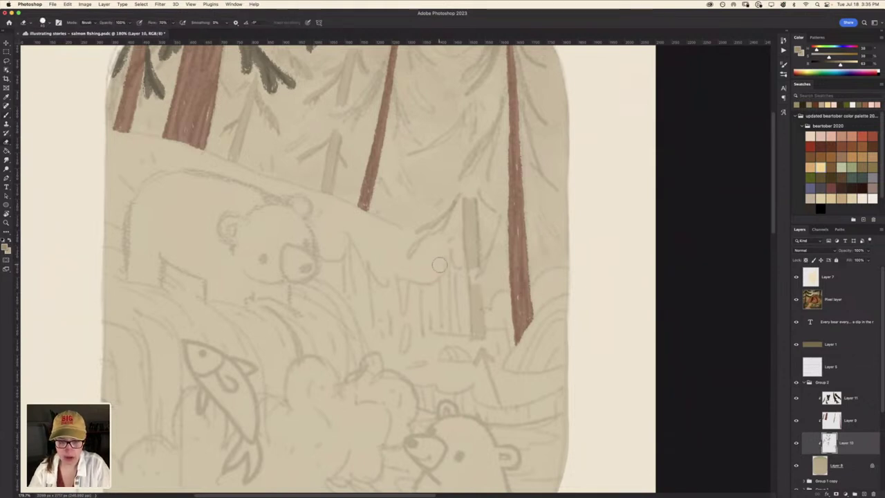
pyautogui.moveTo(472, 321); pyautogui.dragTo(452, 194)
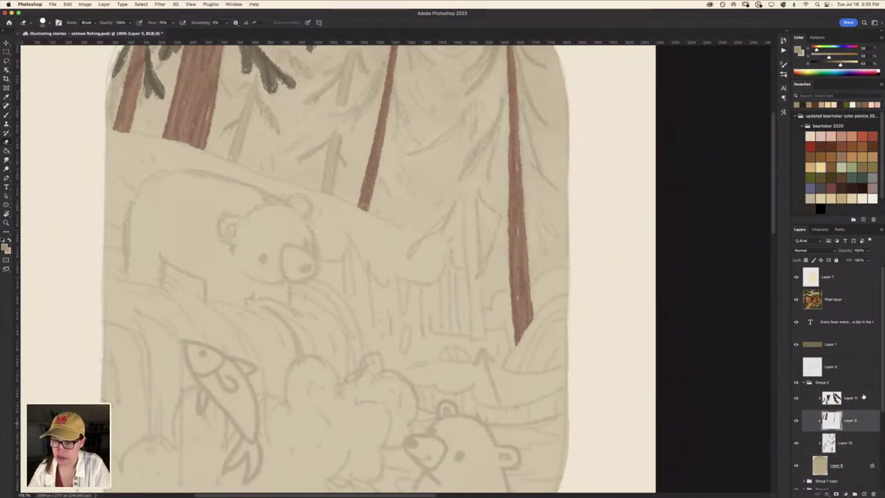
pyautogui.click(837, 465)
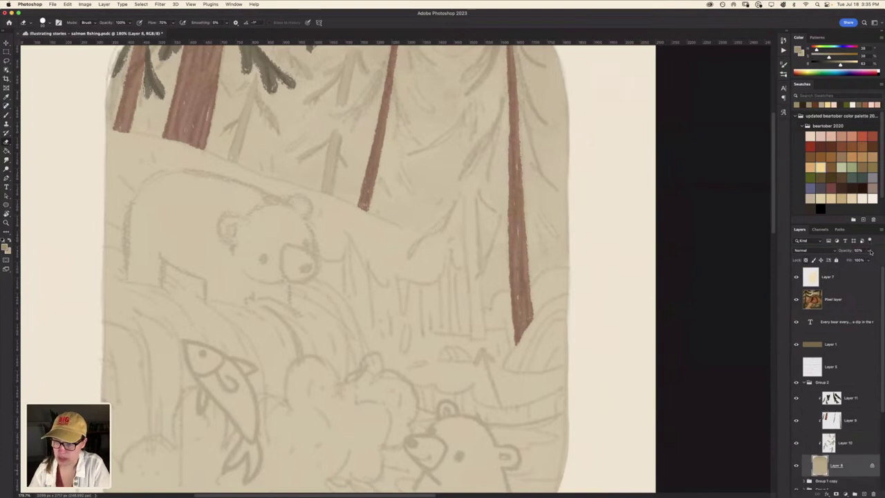
pyautogui.moveTo(870, 252); pyautogui.dragTo(882, 261)
pyautogui.press('b')
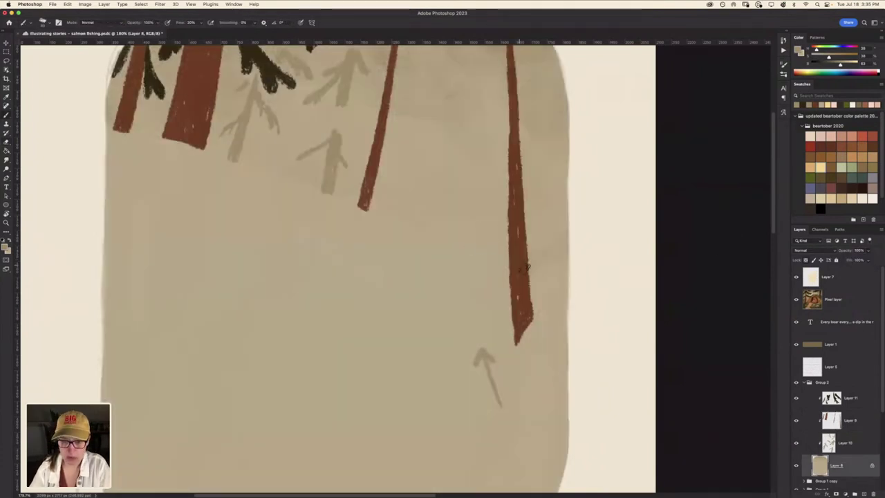
# Toggle the panel, trunk, bough and pale-tree layers to compare, and sample the light tan
pyautogui.keyDown('alt'); pyautogui.click(523, 262); pyautogui.keyUp('alt')
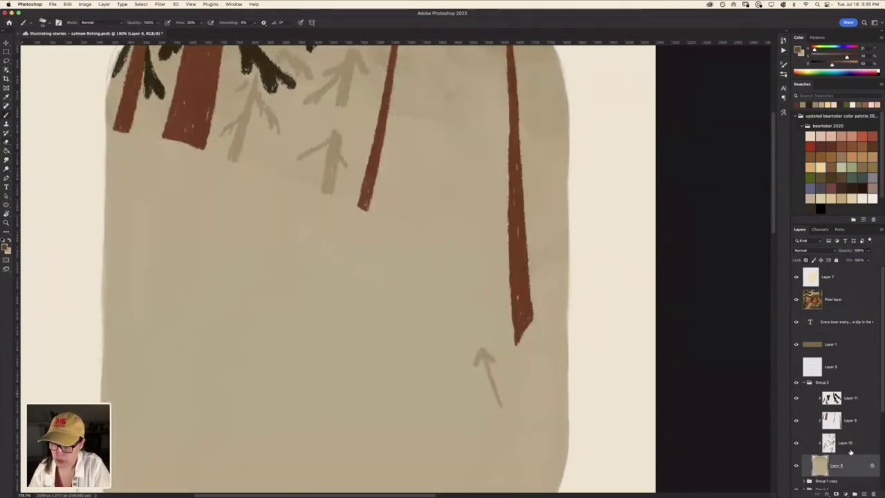
pyautogui.click(850, 448)
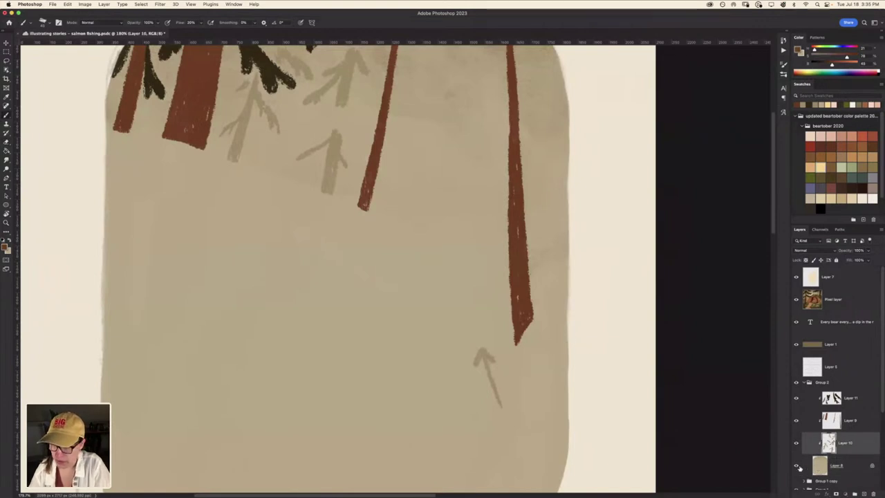
pyautogui.click(817, 468)
pyautogui.click(797, 467)
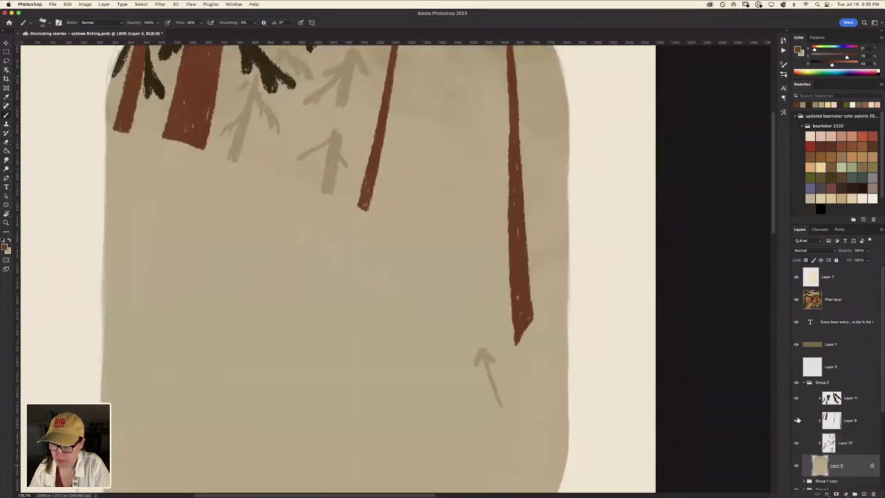
pyautogui.click(796, 420)
pyautogui.click(796, 398)
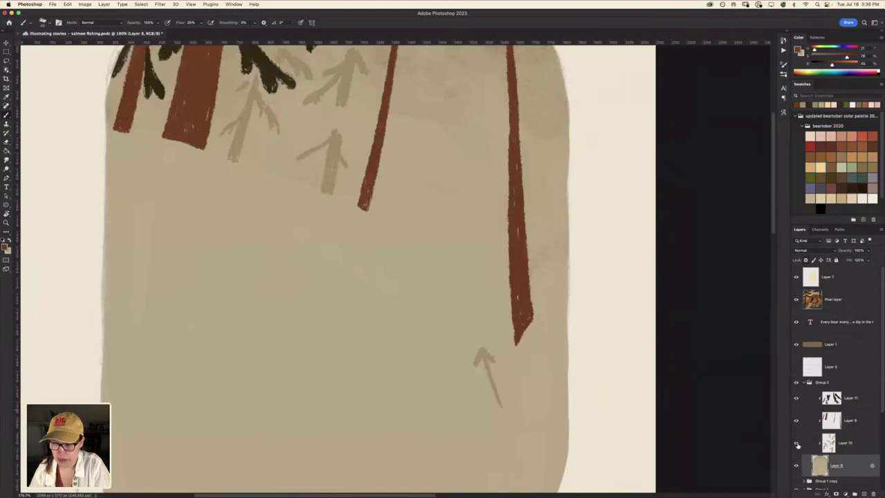
pyautogui.click(796, 443)
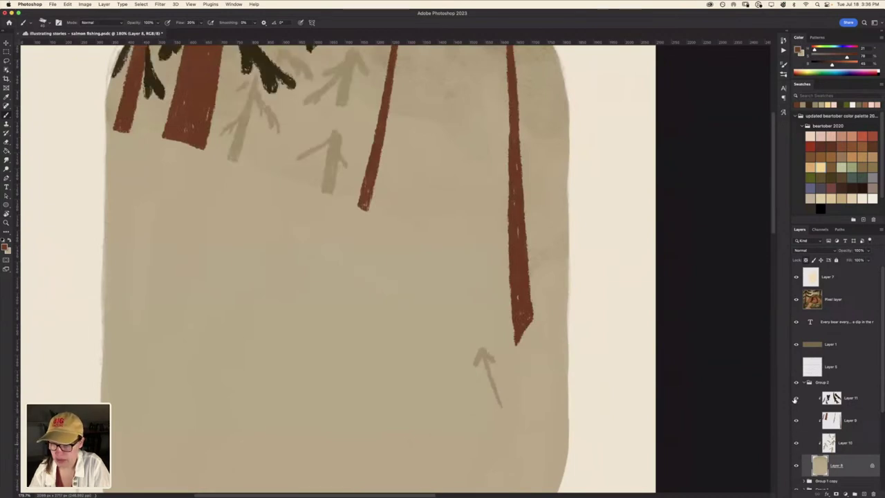
pyautogui.click(795, 398)
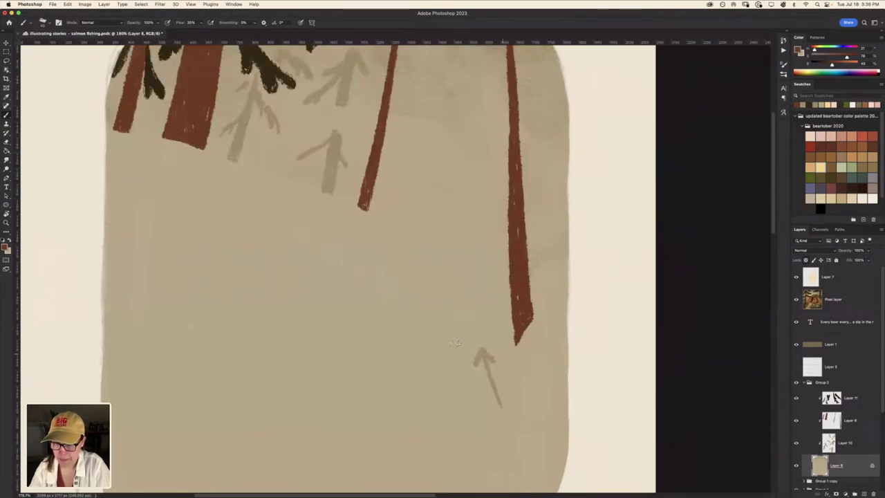
pyautogui.keyDown('alt'); pyautogui.click(472, 341); pyautogui.keyUp('alt')
pyautogui.press('super+z')
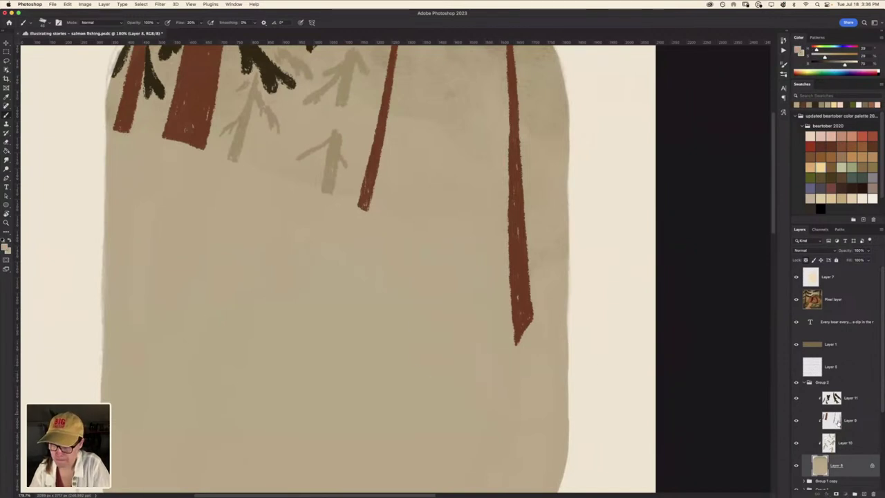
# Lower the tan panel layer's opacity, tilt the view, and reselect the trunk layer, Layer 9
pyautogui.click(837, 424)
pyautogui.click(823, 464)
pyautogui.click(869, 259)
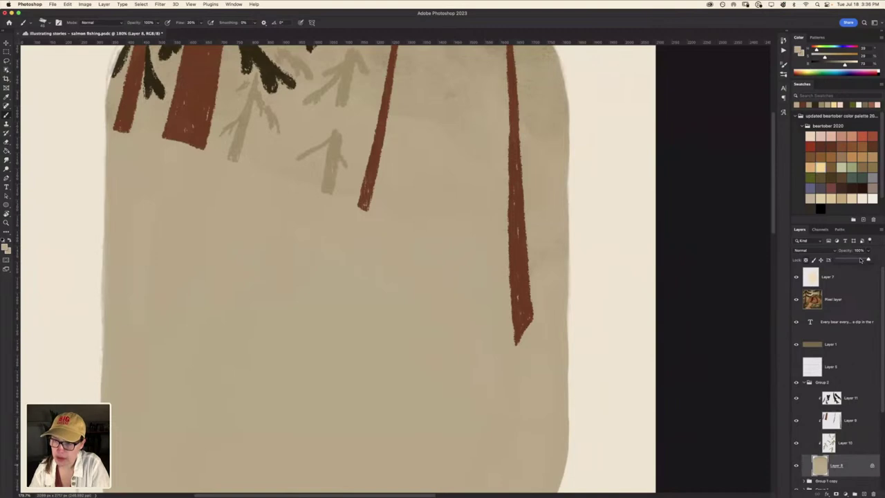
pyautogui.moveTo(861, 259); pyautogui.dragTo(857, 260)
pyautogui.click(852, 429)
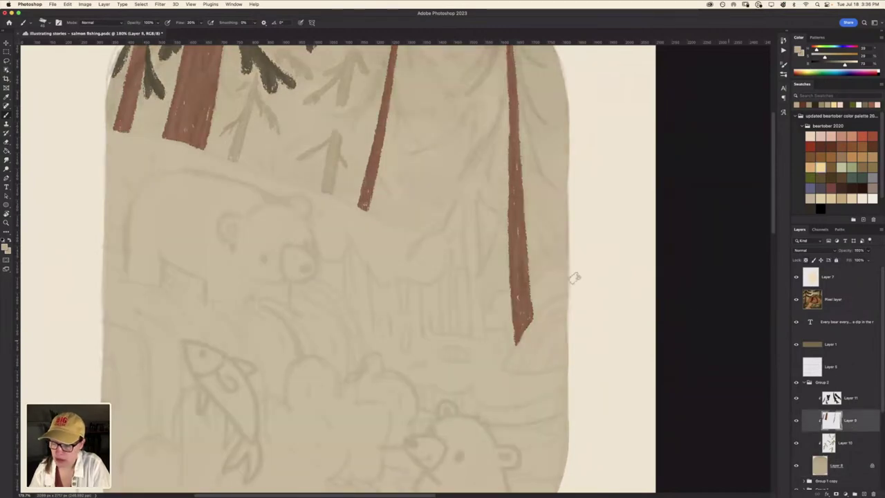
pyautogui.press('r')
pyautogui.moveTo(349, 303); pyautogui.dragTo(479, 343)
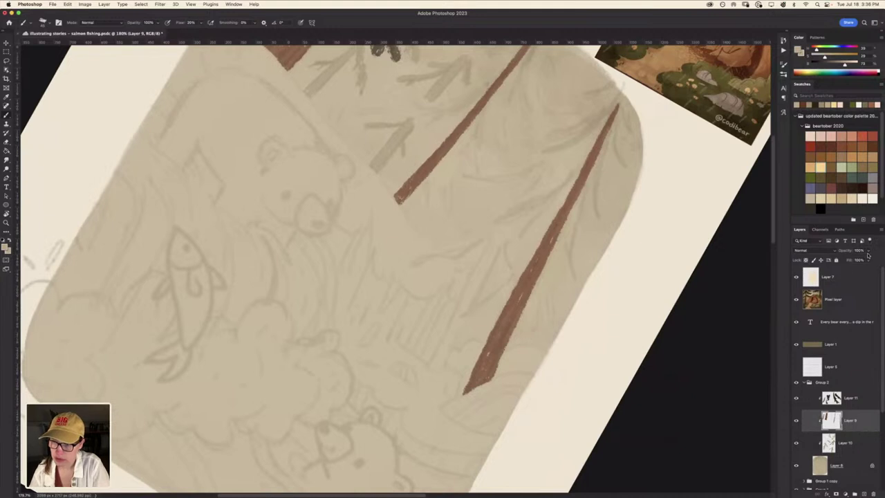
pyautogui.click(855, 475)
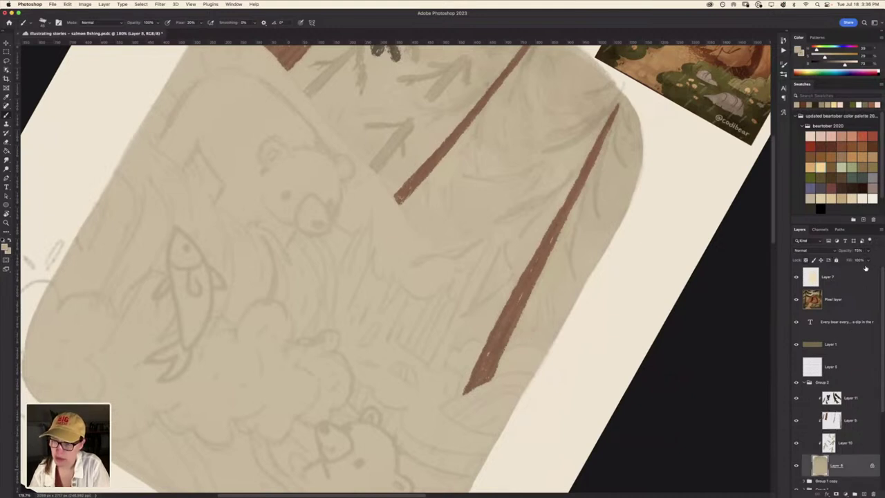
pyautogui.moveTo(877, 260); pyautogui.dragTo(854, 261)
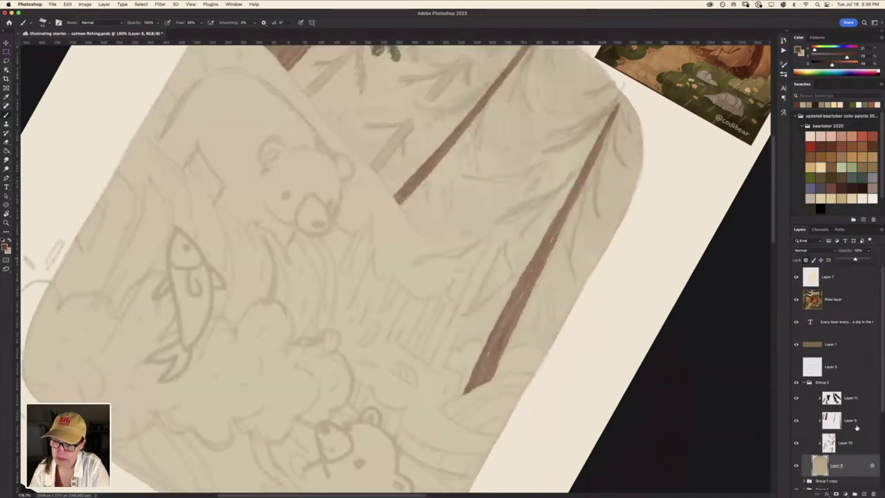
pyautogui.click(846, 420)
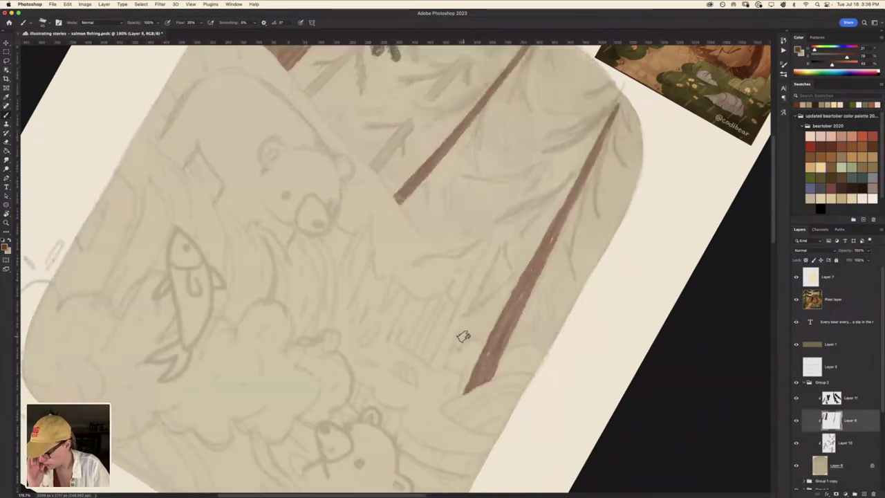
# Outline and fill a tapered brown trunk on Layer 9, just left of the rightmost tree
pyautogui.moveTo(432, 360); pyautogui.dragTo(449, 325)
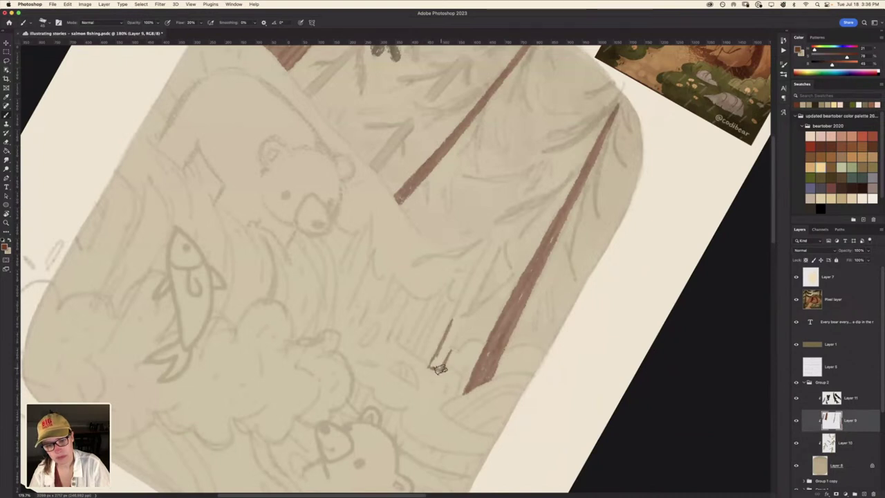
pyautogui.moveTo(434, 366); pyautogui.dragTo(456, 322)
pyautogui.moveTo(443, 363)
pyautogui.mouseDown()
pyautogui.moveTo(449, 328)
pyautogui.moveTo(434, 363)
pyautogui.moveTo(490, 240)
pyautogui.moveTo(460, 300)
pyautogui.moveTo(468, 286)
pyautogui.mouseUp()
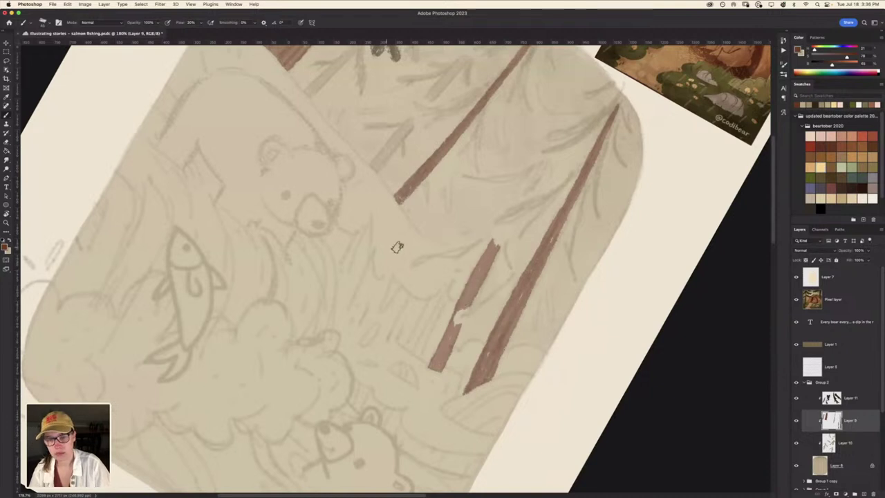
# Rotate the view nearly upright and add a short upper piece to the broken trunk
pyautogui.press('r')
pyautogui.moveTo(281, 261); pyautogui.dragTo(211, 332)
pyautogui.scroll(3, 211, 332)
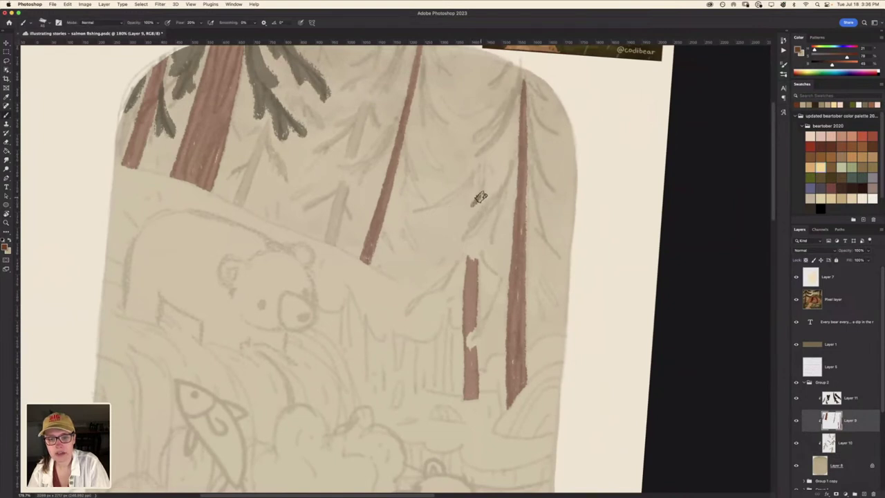
pyautogui.moveTo(476, 196)
pyautogui.mouseDown()
pyautogui.moveTo(482, 161)
pyautogui.moveTo(477, 184)
pyautogui.mouseUp()
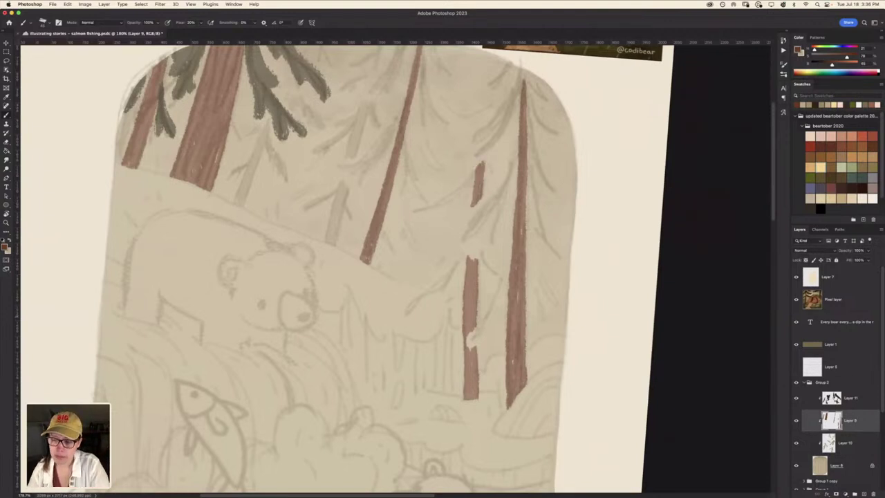
pyautogui.click(854, 468)
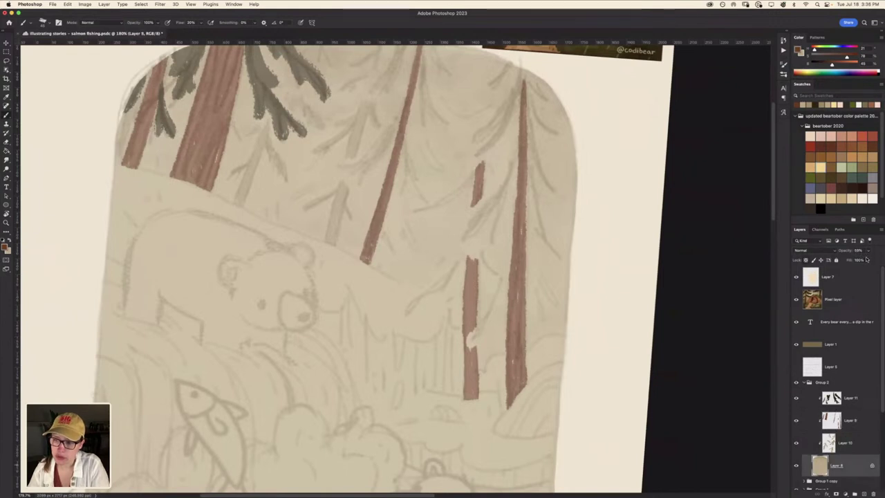
# Hide the sketch and switch to the Hard Round brush
pyautogui.press('0')
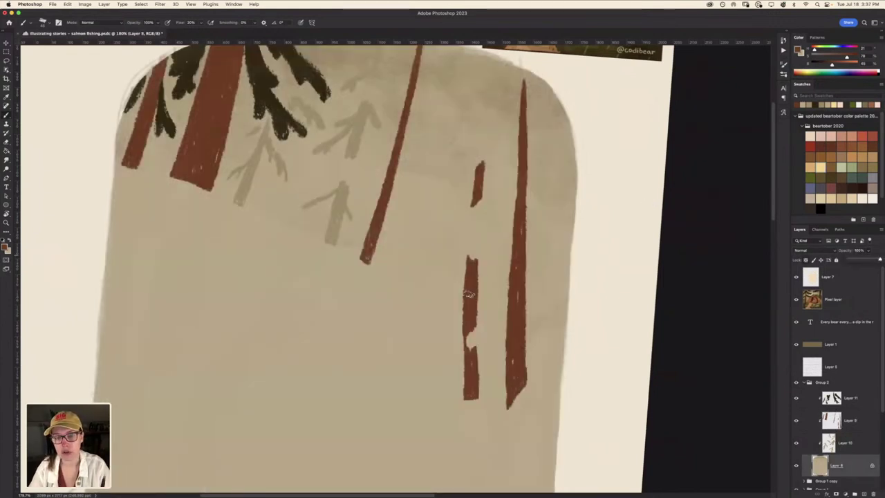
pyautogui.rightClick(410, 288)
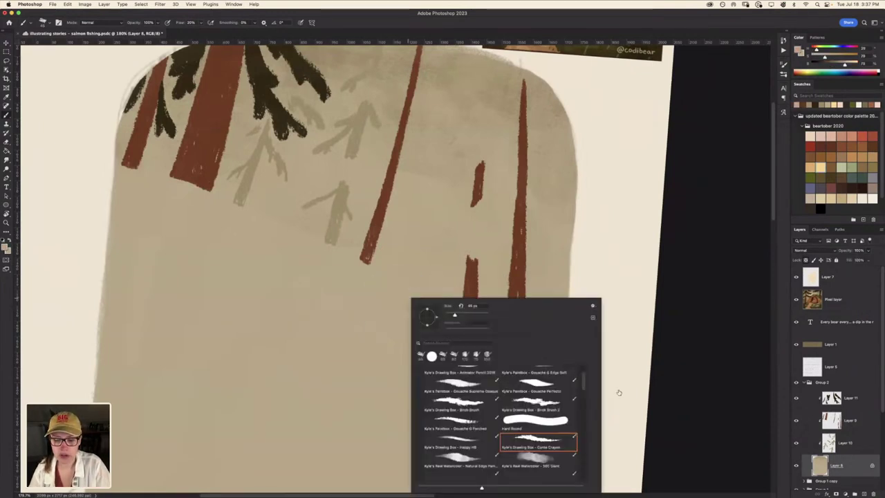
pyautogui.click(526, 422)
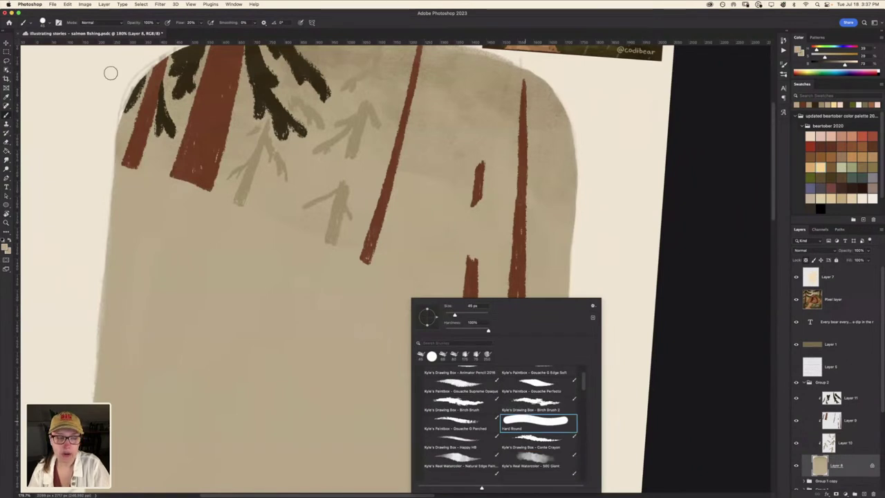
pyautogui.click(141, 33)
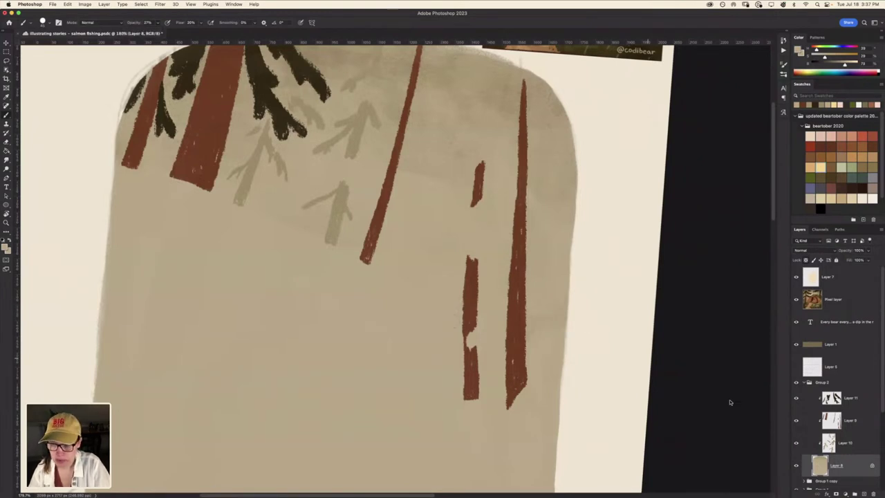
# Sample a brown from the new trunk on Layer 9, then make the tan panel fully opaque
pyautogui.click(830, 419)
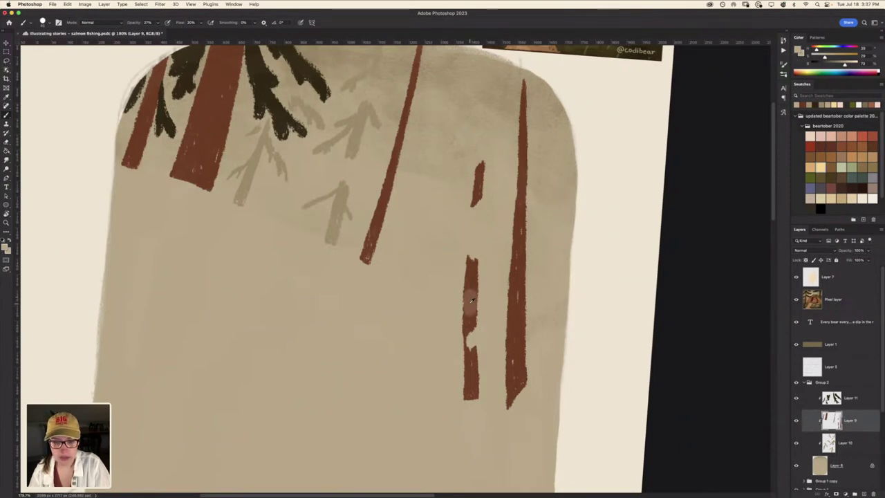
pyautogui.keyDown('alt'); pyautogui.click(473, 299); pyautogui.keyUp('alt')
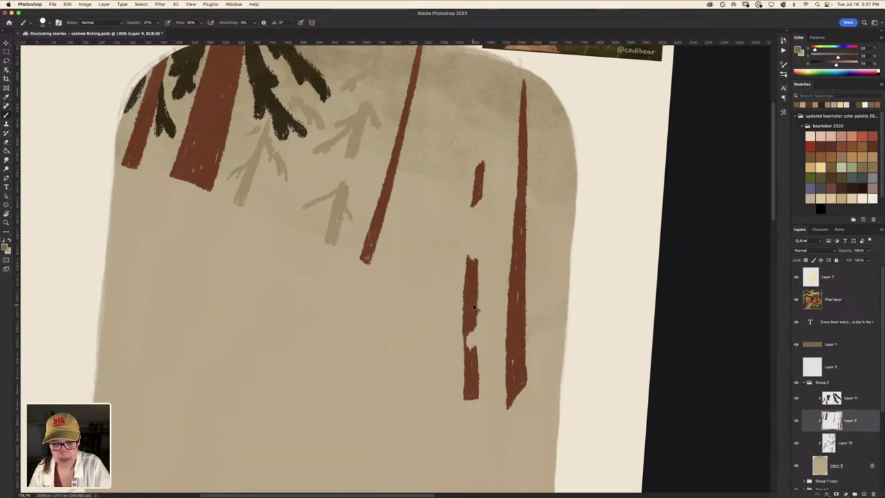
pyautogui.hotkey('ctrl', ',')
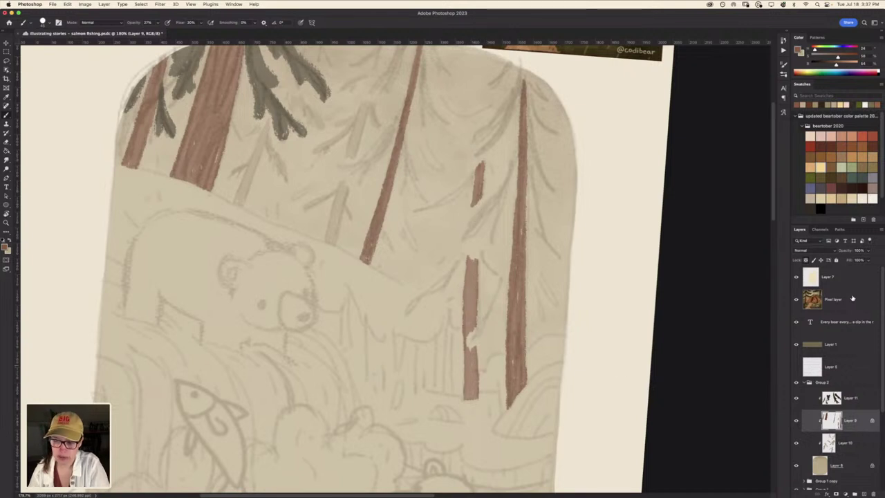
pyautogui.click(856, 468)
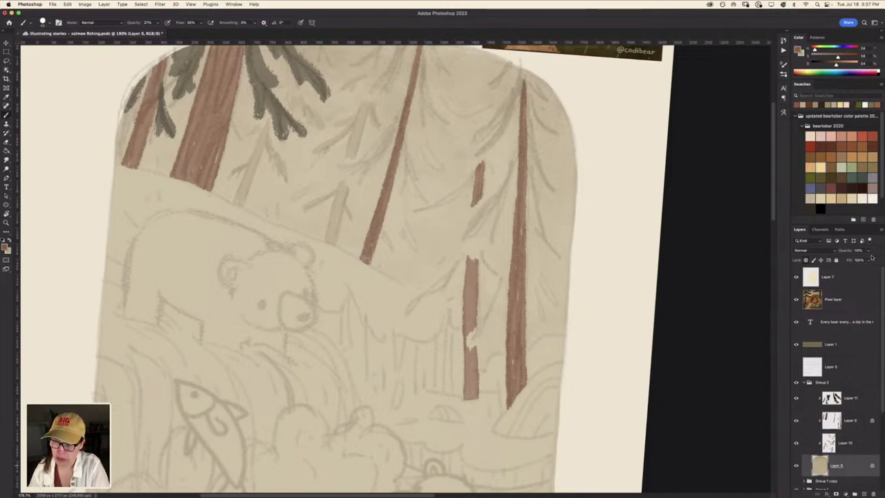
pyautogui.moveTo(868, 258); pyautogui.dragTo(880, 258)
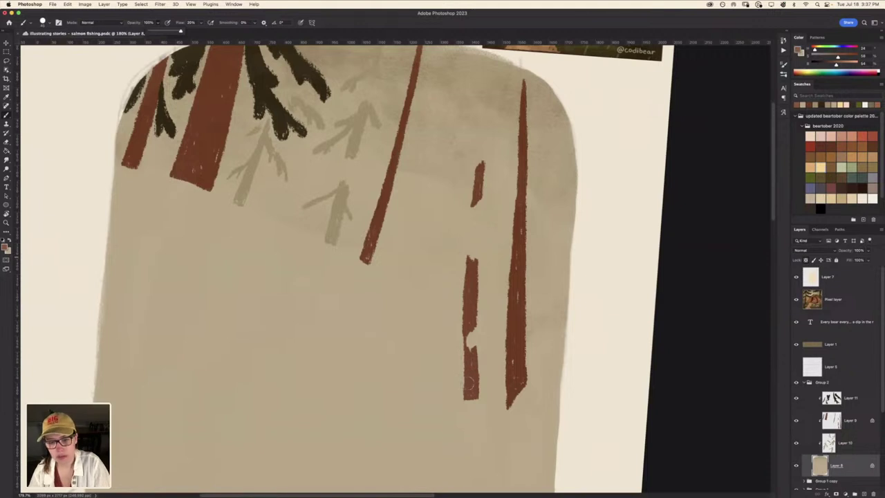
# Repaint the new broken trunk and the tall middle trunk in lighter brown
pyautogui.click(829, 423)
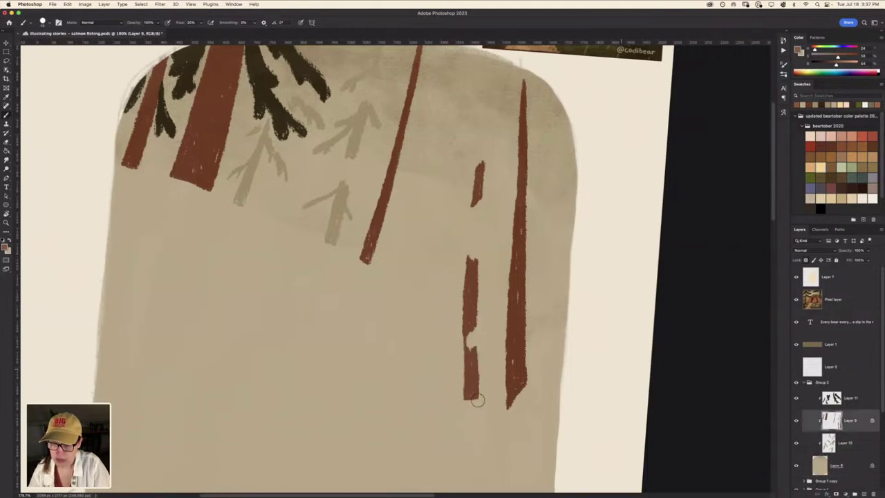
pyautogui.moveTo(474, 395)
pyautogui.mouseDown()
pyautogui.moveTo(460, 369)
pyautogui.moveTo(472, 249)
pyautogui.moveTo(471, 259)
pyautogui.mouseUp()
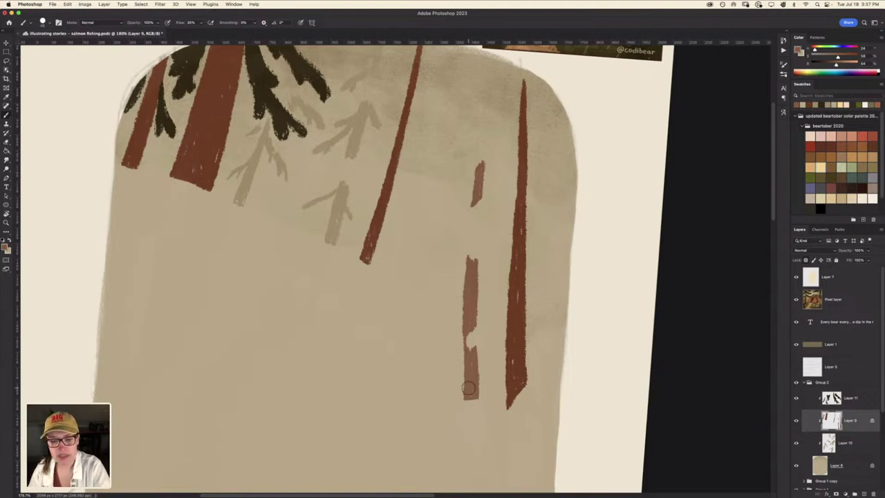
pyautogui.scroll(2, 301, 337)
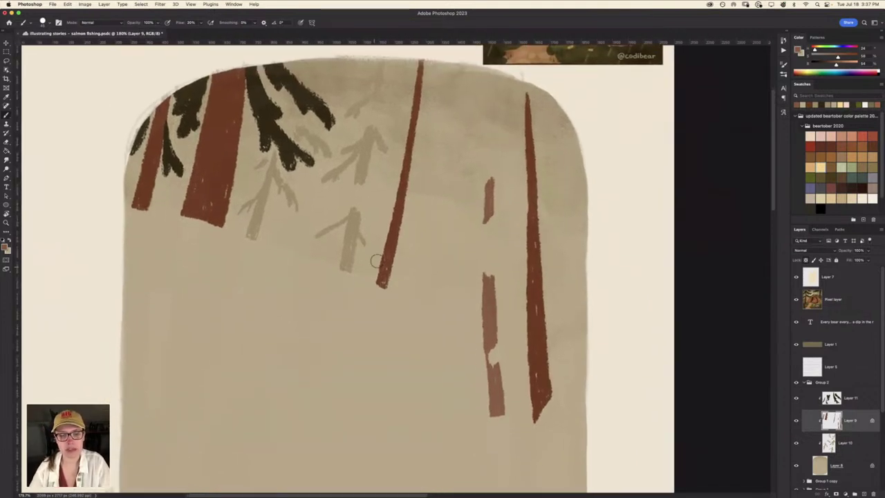
pyautogui.moveTo(375, 260)
pyautogui.mouseDown()
pyautogui.moveTo(391, 231)
pyautogui.moveTo(419, 66)
pyautogui.mouseUp()
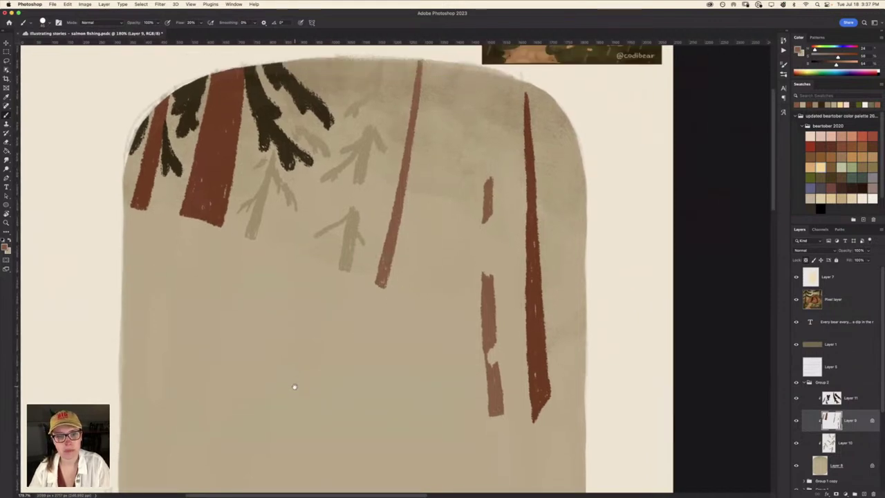
pyautogui.scroll(1, 294, 386)
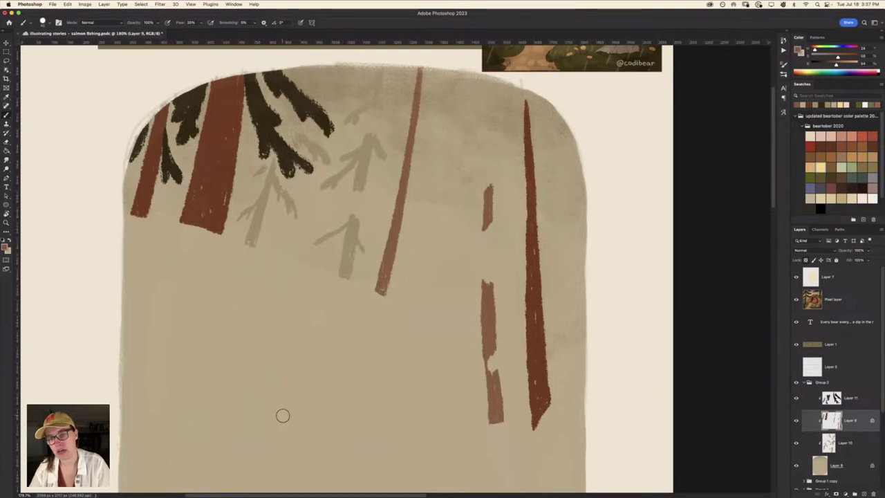
pyautogui.scroll(-2, 283, 415)
pyautogui.hscroll(-2, 278, 344)
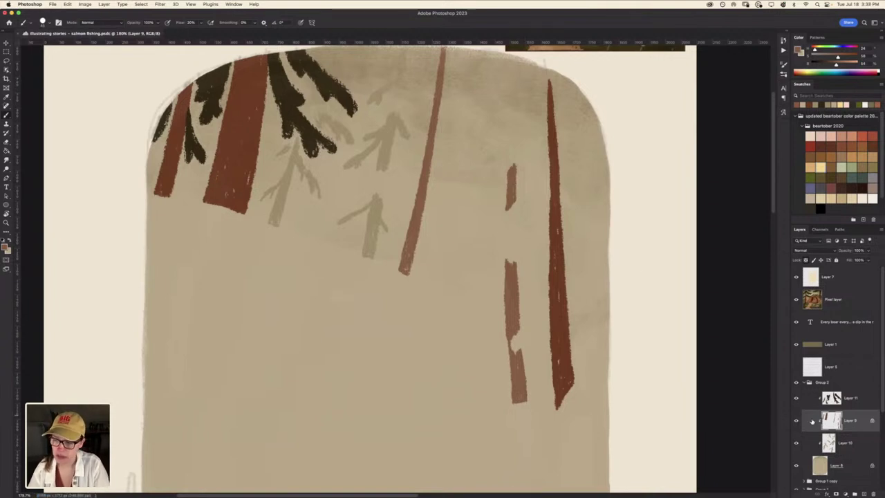
# Fade the tan panel to reveal the sketch, and pick a darker colour and crayon brush for pine branches
pyautogui.click(847, 465)
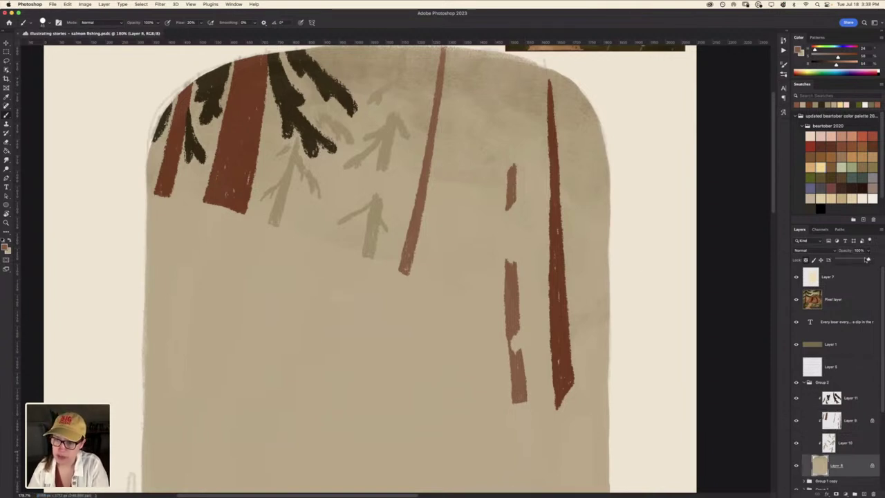
pyautogui.moveTo(856, 260); pyautogui.dragTo(844, 257)
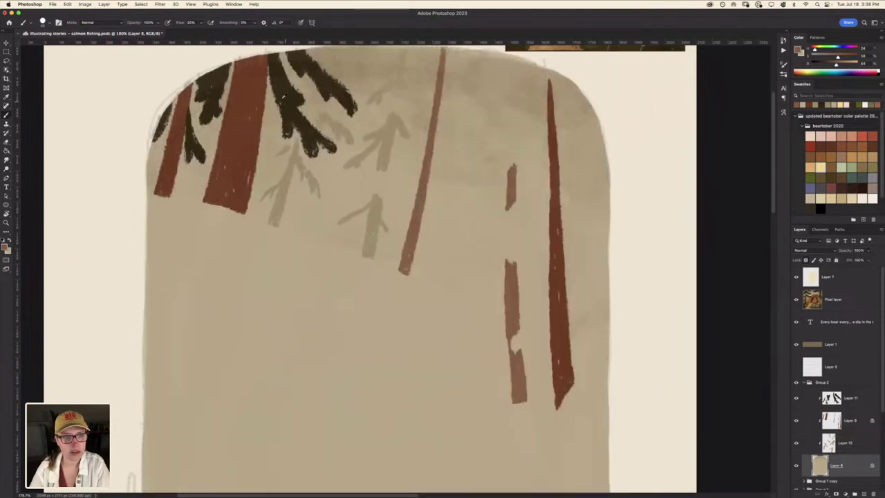
pyautogui.keyDown('alt'); pyautogui.click(293, 109); pyautogui.keyUp('alt')
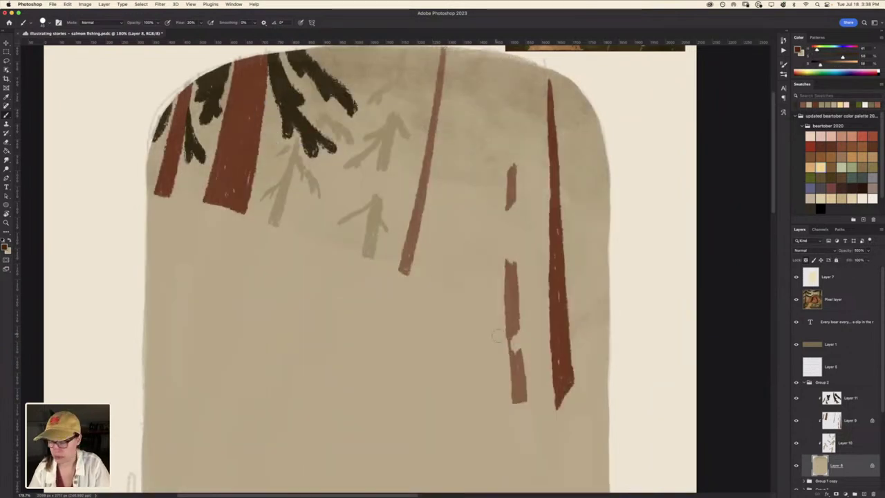
pyautogui.rightClick(470, 327)
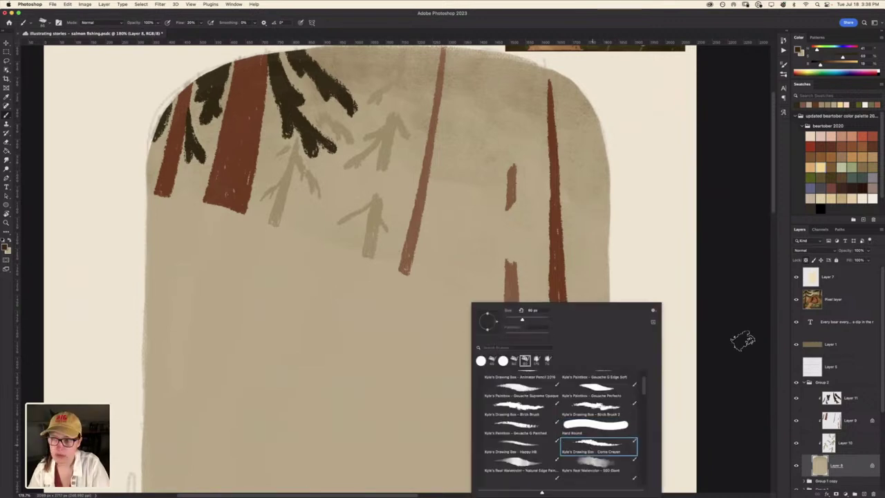
pyautogui.click(731, 307)
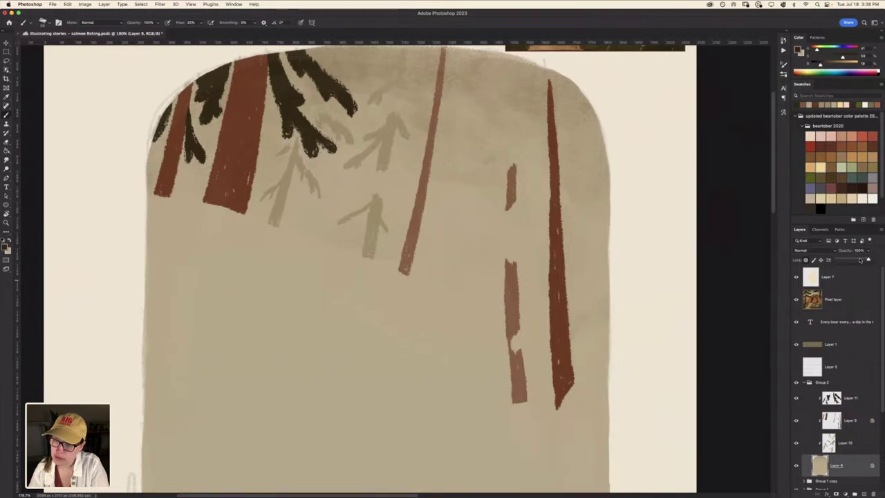
pyautogui.click(860, 260)
# Paint dark pine needles across the top of the right tree
pyautogui.click(831, 398)
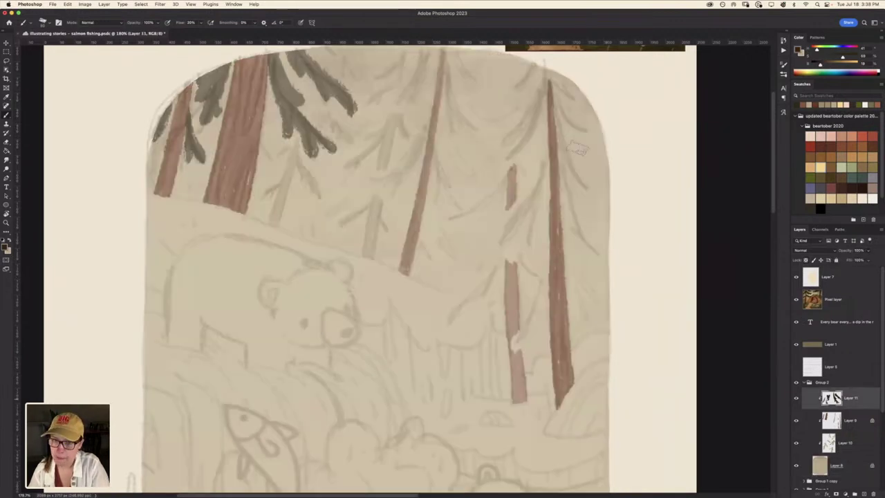
pyautogui.moveTo(528, 62); pyautogui.dragTo(505, 92)
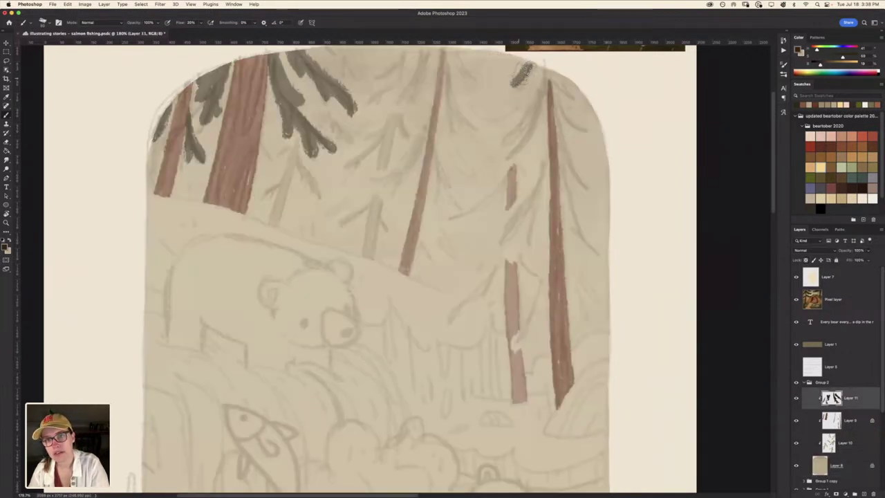
pyautogui.moveTo(539, 56)
pyautogui.mouseDown()
pyautogui.moveTo(525, 80)
pyautogui.moveTo(553, 83)
pyautogui.moveTo(591, 107)
pyautogui.mouseUp()
pyautogui.moveTo(574, 73); pyautogui.dragTo(564, 101)
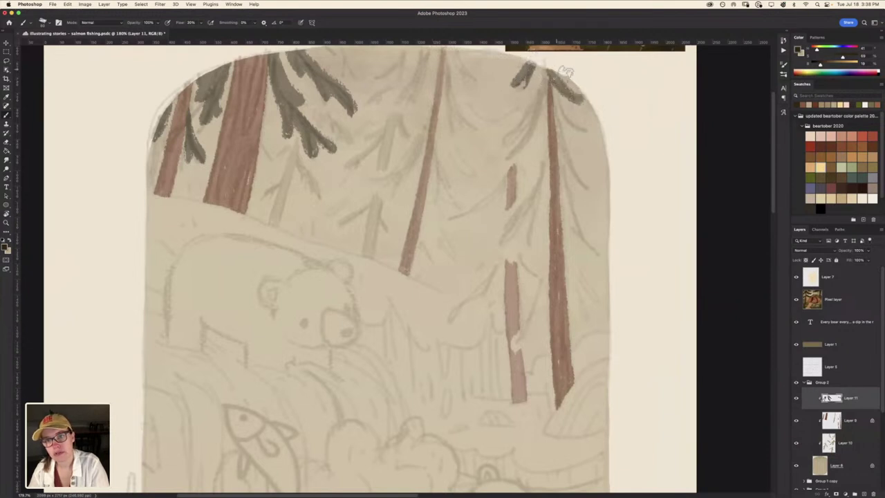
pyautogui.moveTo(557, 59); pyautogui.dragTo(500, 138)
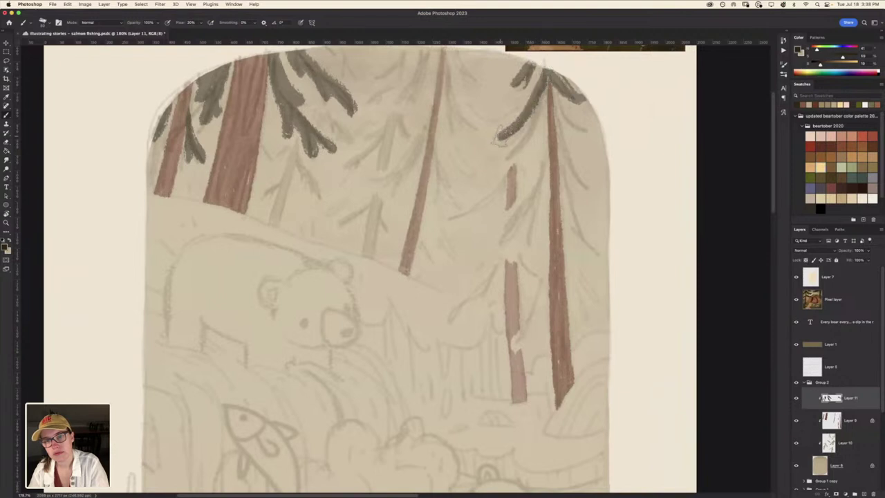
pyautogui.moveTo(547, 86); pyautogui.dragTo(515, 148)
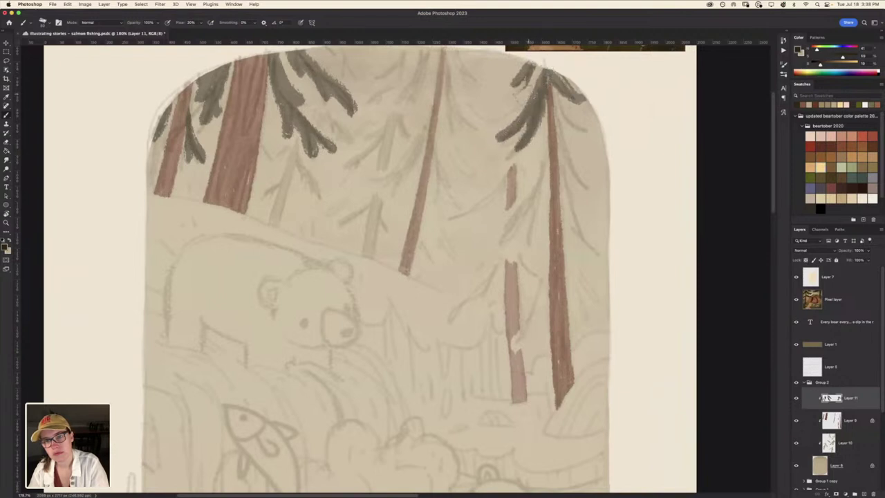
pyautogui.moveTo(526, 90); pyautogui.dragTo(518, 110)
pyautogui.moveTo(547, 51)
pyautogui.mouseDown()
pyautogui.moveTo(538, 73)
pyautogui.moveTo(561, 112)
pyautogui.mouseUp()
pyautogui.moveTo(546, 69); pyautogui.dragTo(592, 128)
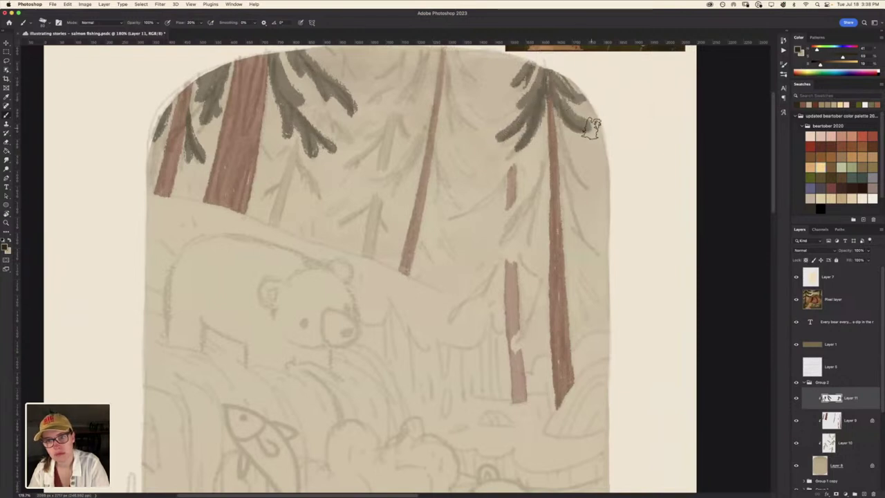
# Paint pine branches down both sides of the right tree to its lower boughs
pyautogui.moveTo(549, 86); pyautogui.dragTo(584, 180)
pyautogui.moveTo(562, 138); pyautogui.dragTo(601, 187)
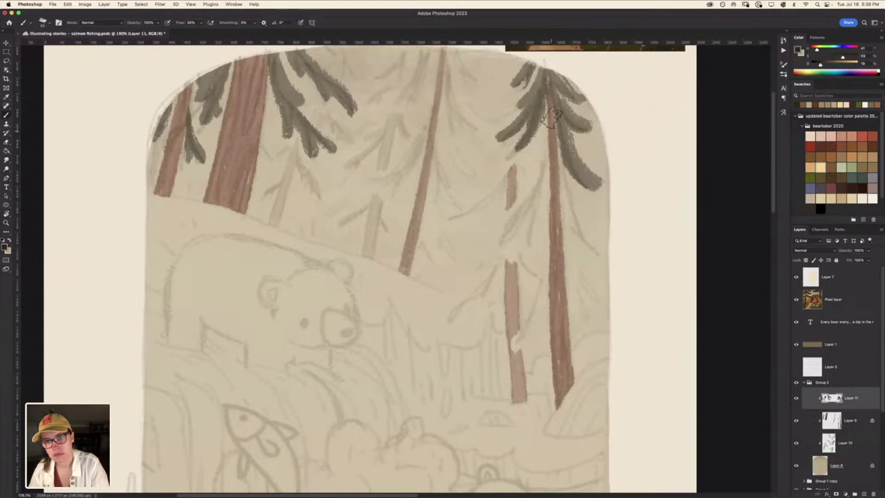
pyautogui.moveTo(553, 111); pyautogui.dragTo(501, 231)
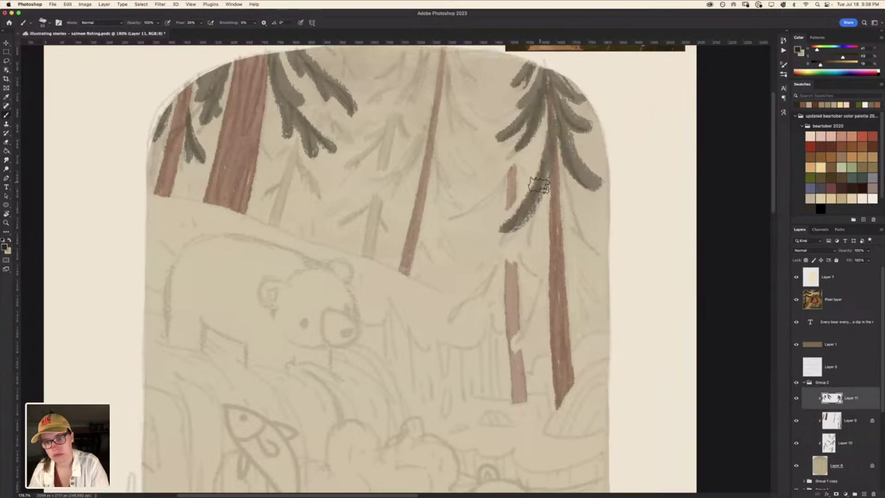
pyautogui.moveTo(539, 185); pyautogui.dragTo(520, 238)
pyautogui.moveTo(546, 148)
pyautogui.mouseDown()
pyautogui.moveTo(524, 183)
pyautogui.moveTo(603, 255)
pyautogui.mouseUp()
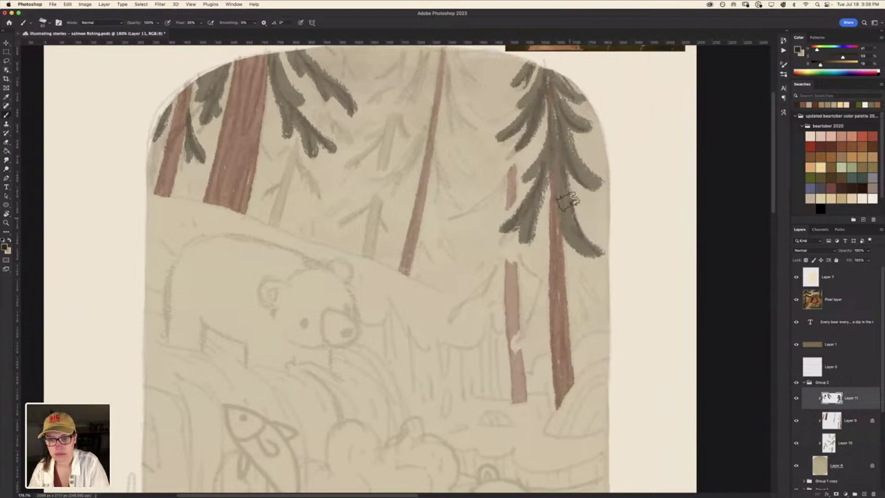
pyautogui.moveTo(559, 228); pyautogui.dragTo(533, 315)
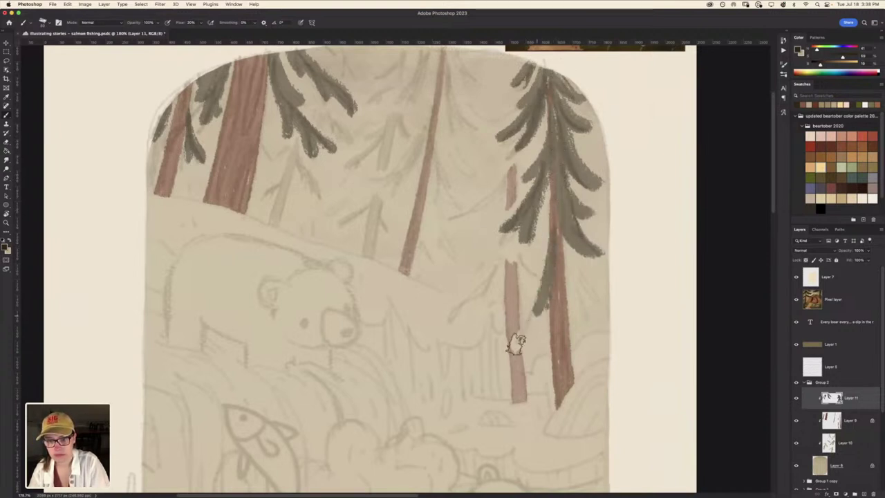
pyautogui.moveTo(517, 343)
pyautogui.mouseDown()
pyautogui.moveTo(549, 253)
pyautogui.moveTo(580, 298)
pyautogui.moveTo(605, 315)
pyautogui.mouseUp()
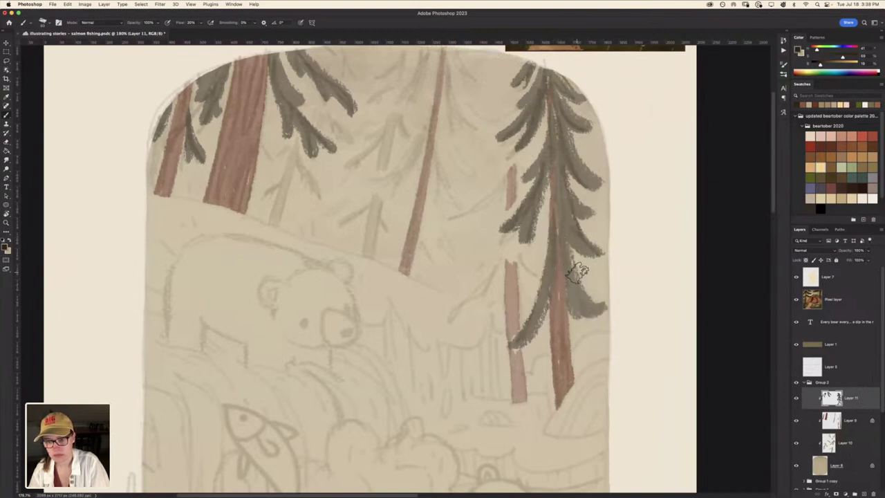
pyautogui.moveTo(549, 255); pyautogui.dragTo(520, 308)
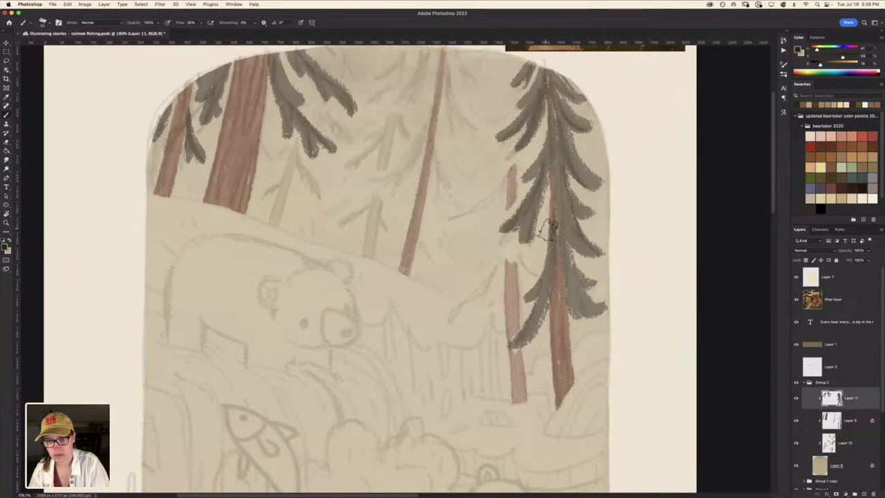
pyautogui.moveTo(352, 286)
pyautogui.mouseDown()
pyautogui.moveTo(374, 278)
pyautogui.moveTo(412, 345)
pyautogui.mouseUp()
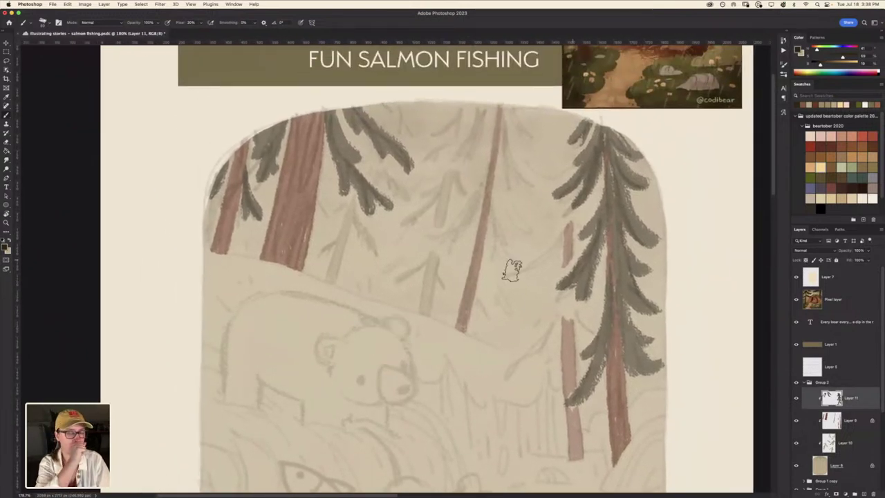
# Make the branch green duller and darker, and add Layer 12 above Layer 9
pyautogui.click(822, 65)
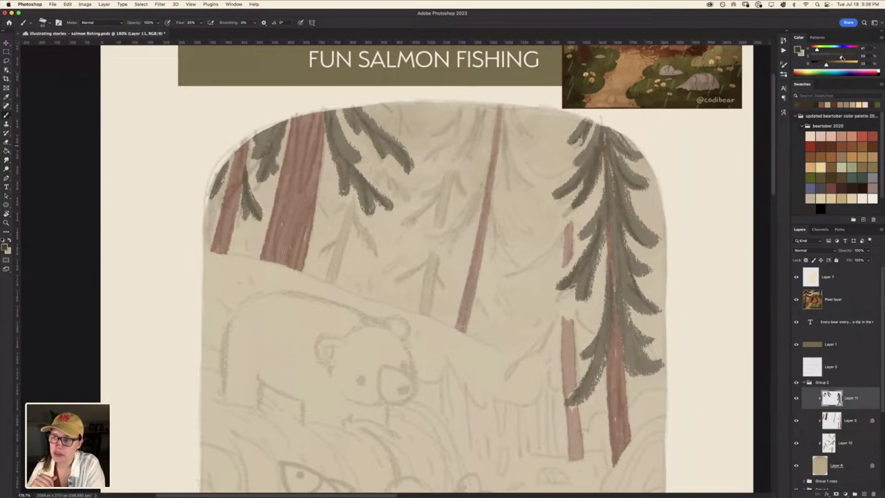
pyautogui.moveTo(824, 64); pyautogui.dragTo(826, 65)
pyautogui.click(857, 424)
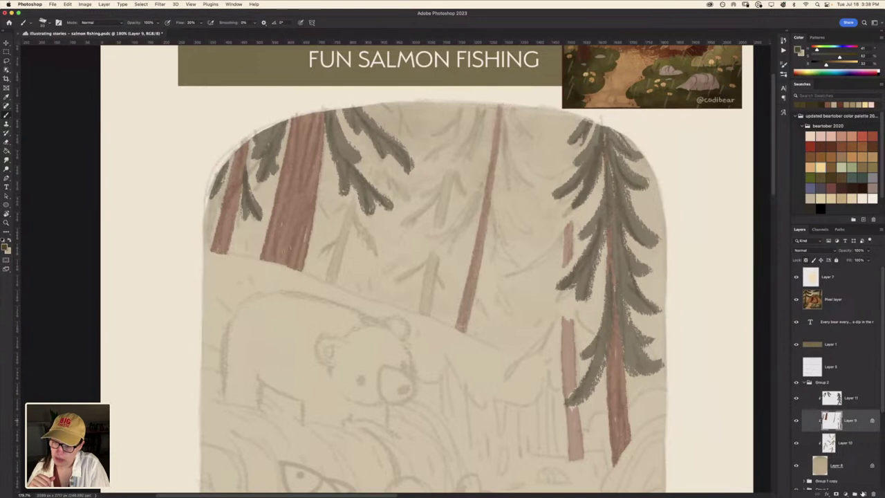
pyautogui.click(863, 494)
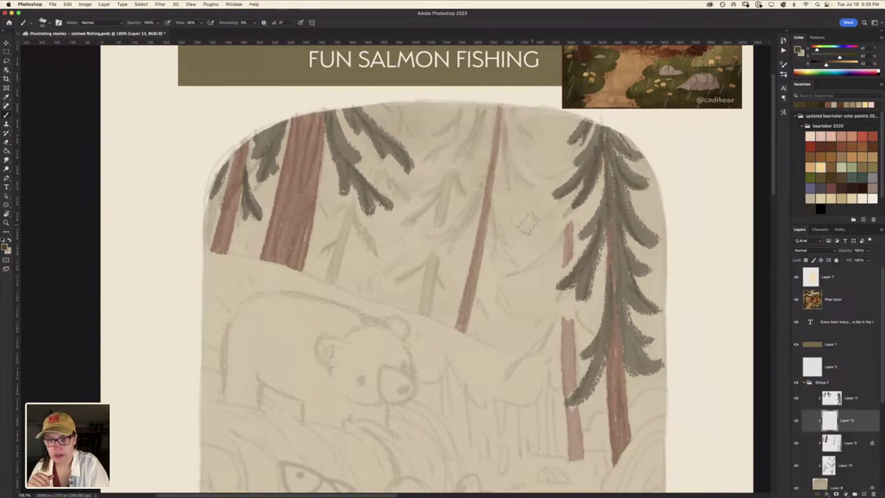
# Paint background branches around and behind the right tree's trunk on the new layer
pyautogui.moveTo(566, 228); pyautogui.dragTo(512, 280)
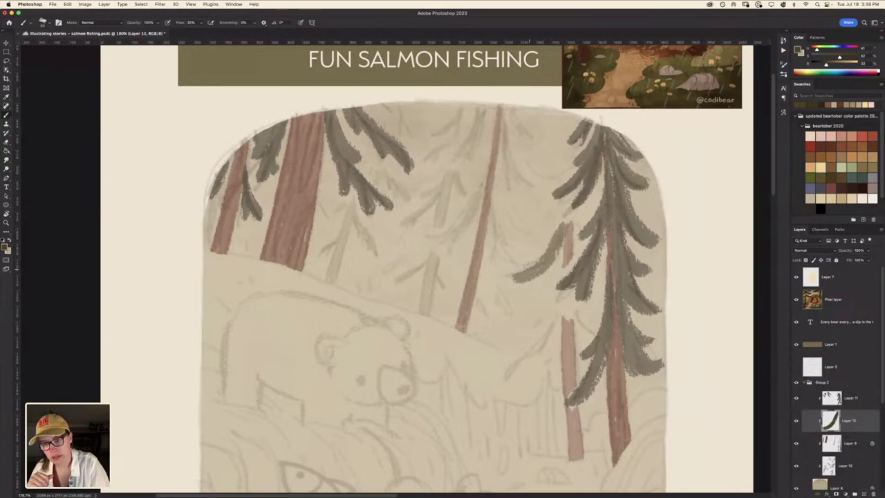
pyautogui.moveTo(557, 225); pyautogui.dragTo(536, 247)
pyautogui.moveTo(568, 220); pyautogui.dragTo(553, 218)
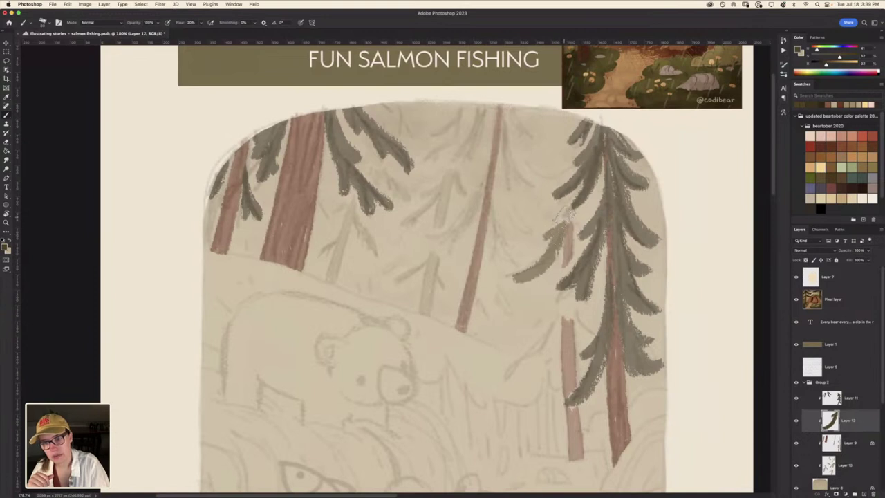
pyautogui.moveTo(571, 249); pyautogui.dragTo(576, 266)
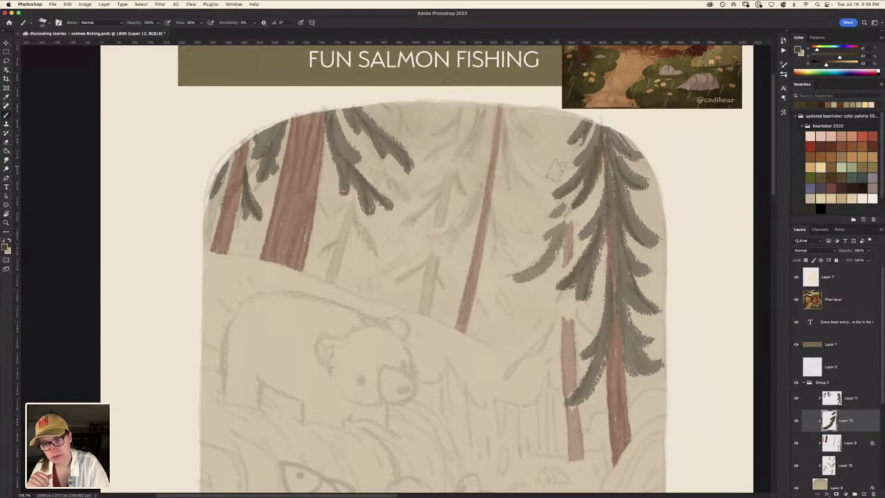
pyautogui.moveTo(575, 149); pyautogui.dragTo(546, 181)
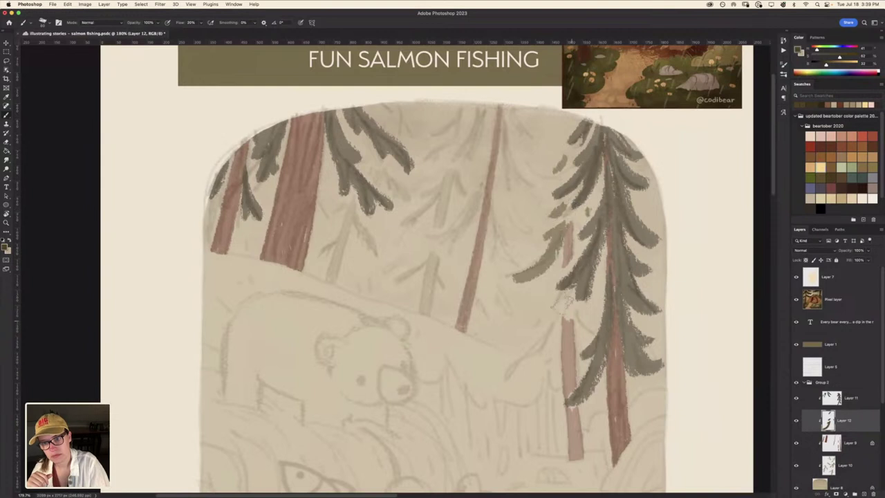
pyautogui.moveTo(567, 304); pyautogui.dragTo(509, 366)
pyautogui.moveTo(552, 344)
pyautogui.mouseDown()
pyautogui.moveTo(496, 373)
pyautogui.moveTo(524, 370)
pyautogui.mouseUp()
pyautogui.moveTo(546, 312)
pyautogui.mouseDown()
pyautogui.moveTo(523, 338)
pyautogui.moveTo(544, 358)
pyautogui.mouseUp()
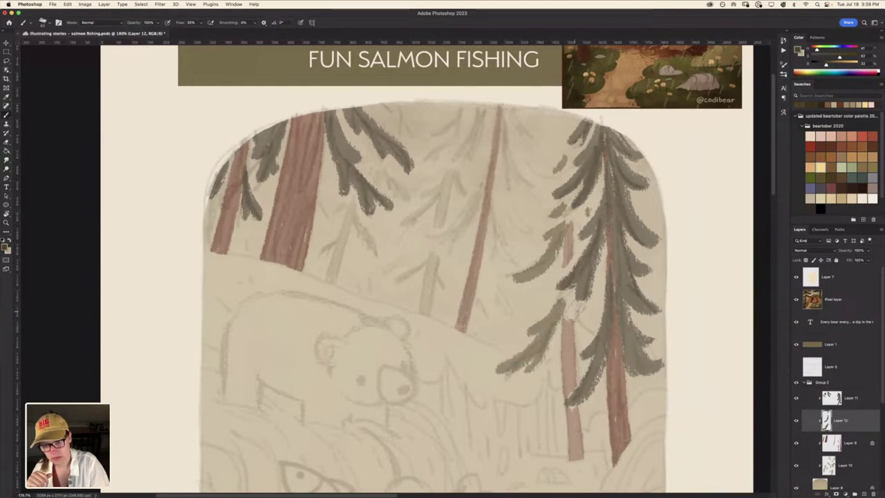
pyautogui.moveTo(599, 311); pyautogui.dragTo(571, 333)
pyautogui.moveTo(585, 297); pyautogui.dragTo(565, 311)
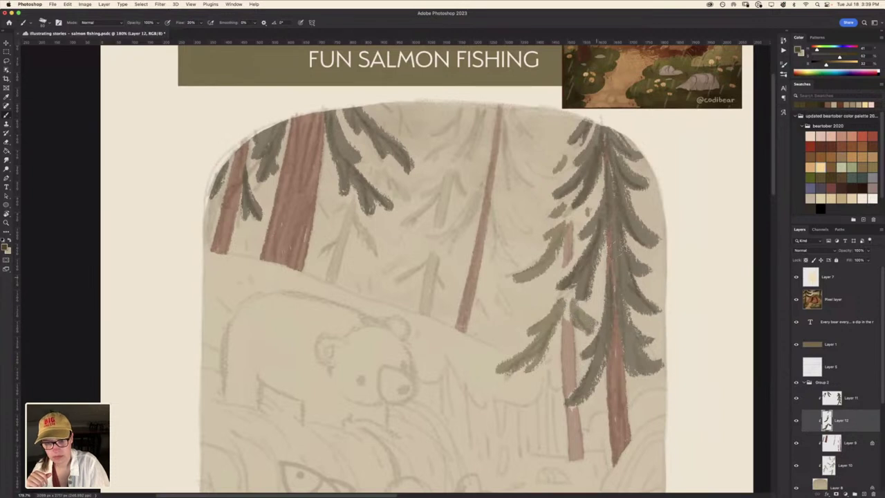
# Paint branch clusters down the left side of the thin middle trunk
pyautogui.moveTo(503, 193)
pyautogui.mouseDown()
pyautogui.moveTo(495, 235)
pyautogui.moveTo(523, 262)
pyautogui.mouseUp()
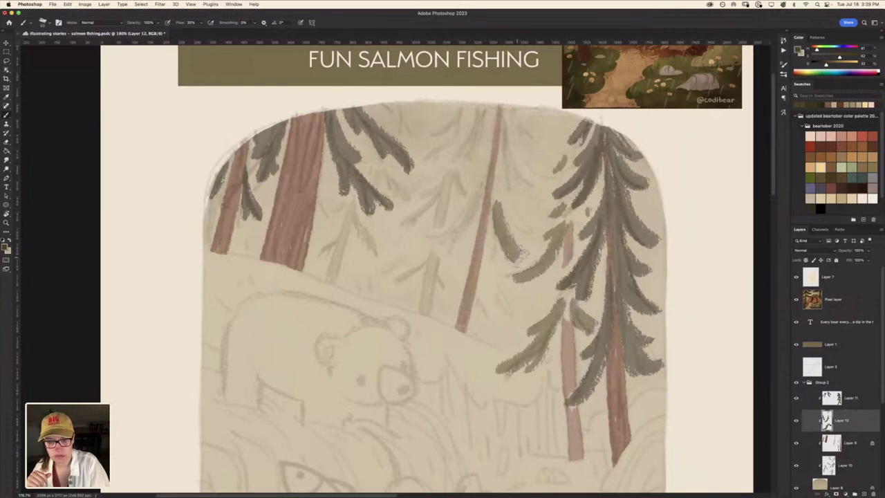
pyautogui.moveTo(490, 235)
pyautogui.mouseDown()
pyautogui.moveTo(505, 264)
pyautogui.moveTo(503, 296)
pyautogui.moveTo(530, 328)
pyautogui.mouseUp()
pyautogui.moveTo(484, 273)
pyautogui.mouseDown()
pyautogui.moveTo(511, 318)
pyautogui.moveTo(486, 311)
pyautogui.moveTo(474, 326)
pyautogui.moveTo(503, 294)
pyautogui.mouseUp()
pyautogui.moveTo(484, 258)
pyautogui.mouseDown()
pyautogui.moveTo(506, 291)
pyautogui.moveTo(461, 293)
pyautogui.mouseUp()
pyautogui.moveTo(480, 242); pyautogui.dragTo(458, 262)
pyautogui.moveTo(488, 220); pyautogui.dragTo(470, 233)
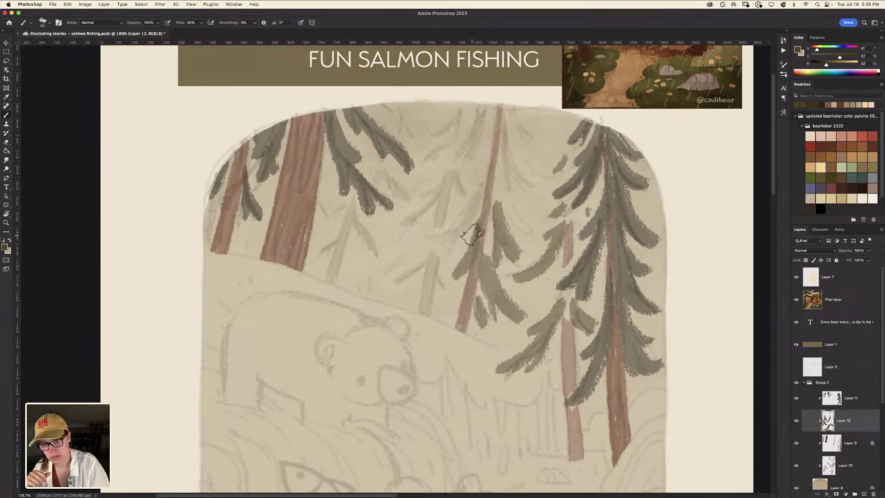
pyautogui.moveTo(490, 204); pyautogui.dragTo(449, 276)
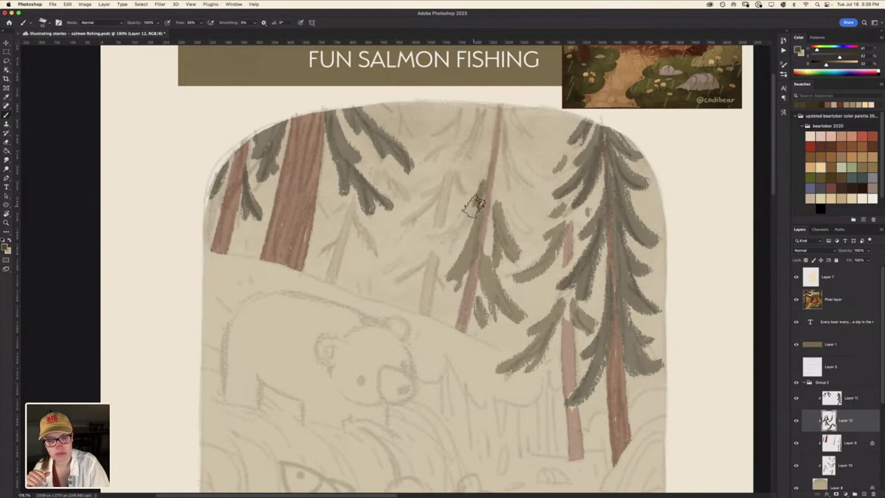
pyautogui.moveTo(477, 206); pyautogui.dragTo(425, 246)
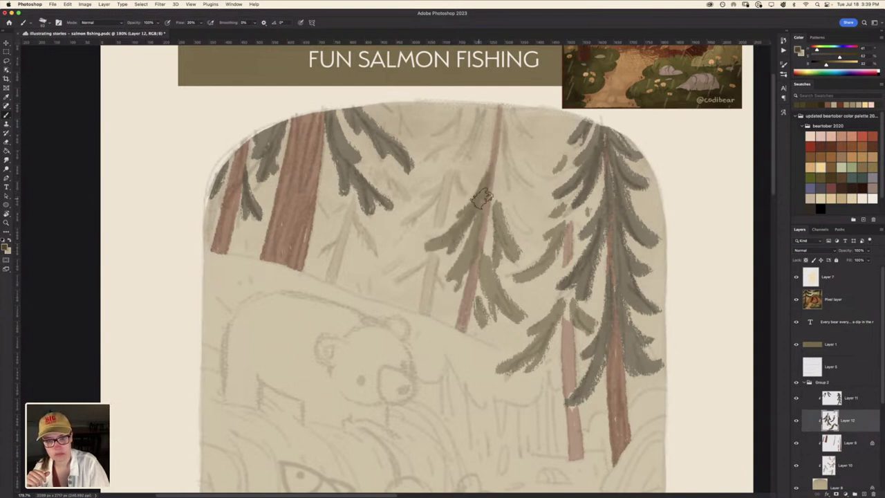
# Fill in the middle pine's crown and upper branches on both sides
pyautogui.moveTo(495, 170); pyautogui.dragTo(491, 232)
pyautogui.moveTo(511, 155)
pyautogui.mouseDown()
pyautogui.moveTo(491, 173)
pyautogui.moveTo(532, 232)
pyautogui.moveTo(490, 112)
pyautogui.moveTo(482, 128)
pyautogui.mouseUp()
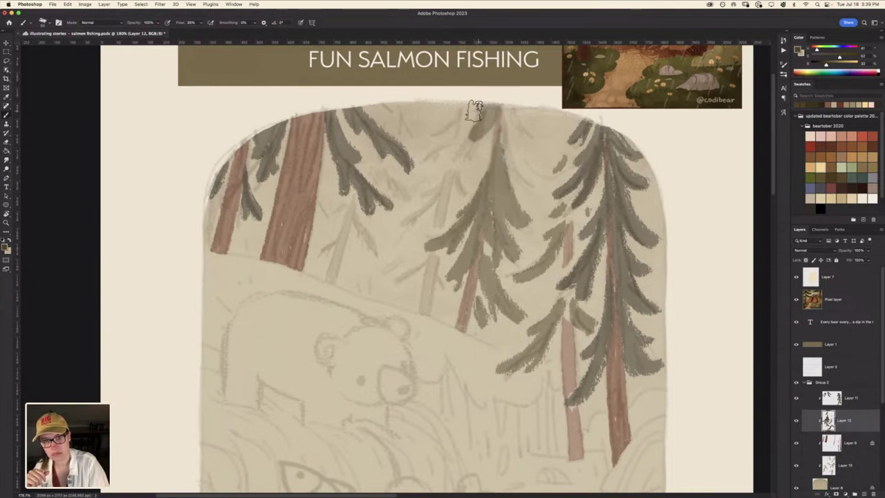
pyautogui.moveTo(474, 111)
pyautogui.mouseDown()
pyautogui.moveTo(502, 113)
pyautogui.moveTo(507, 103)
pyautogui.moveTo(525, 187)
pyautogui.mouseUp()
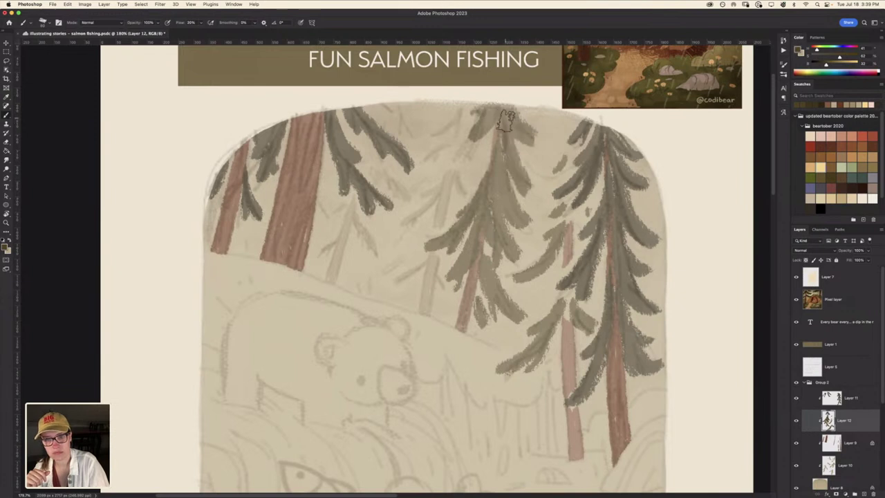
pyautogui.moveTo(490, 132); pyautogui.dragTo(470, 180)
pyautogui.moveTo(494, 124)
pyautogui.mouseDown()
pyautogui.moveTo(478, 156)
pyautogui.moveTo(456, 148)
pyautogui.moveTo(468, 118)
pyautogui.moveTo(488, 107)
pyautogui.mouseUp()
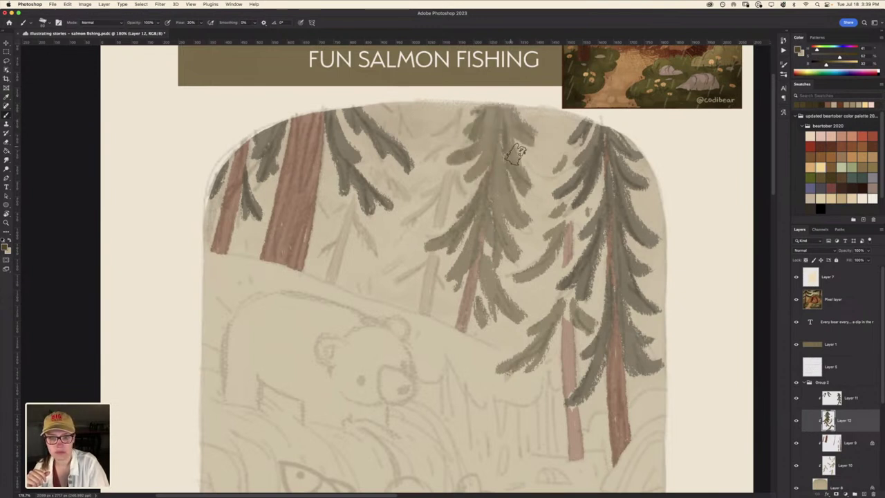
pyautogui.moveTo(513, 154)
pyautogui.mouseDown()
pyautogui.moveTo(505, 188)
pyautogui.moveTo(466, 193)
pyautogui.moveTo(484, 174)
pyautogui.mouseUp()
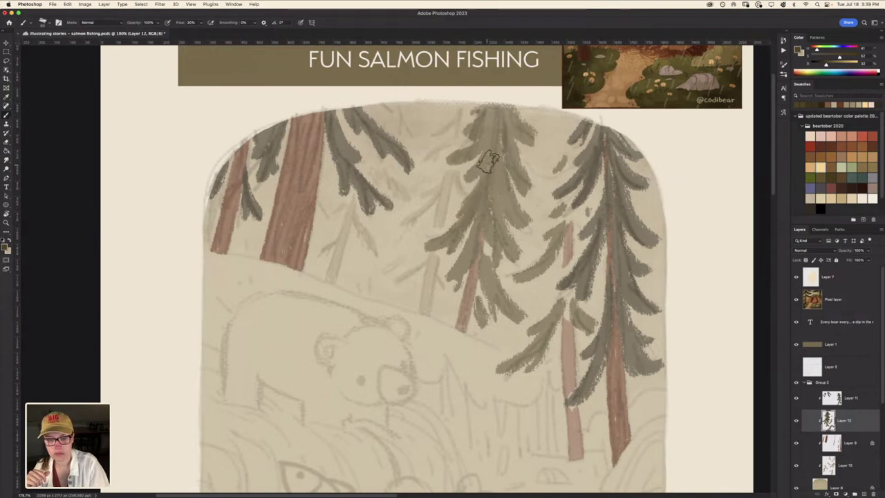
pyautogui.moveTo(463, 204); pyautogui.dragTo(453, 211)
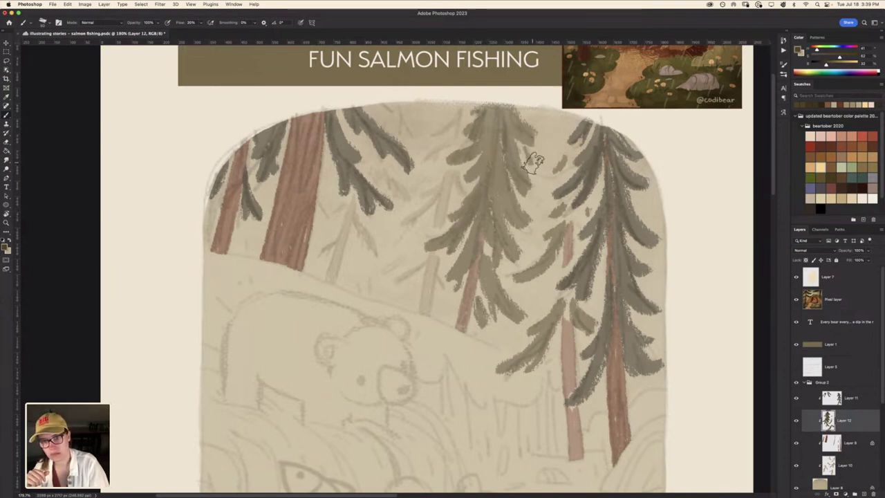
pyautogui.moveTo(529, 159); pyautogui.dragTo(533, 204)
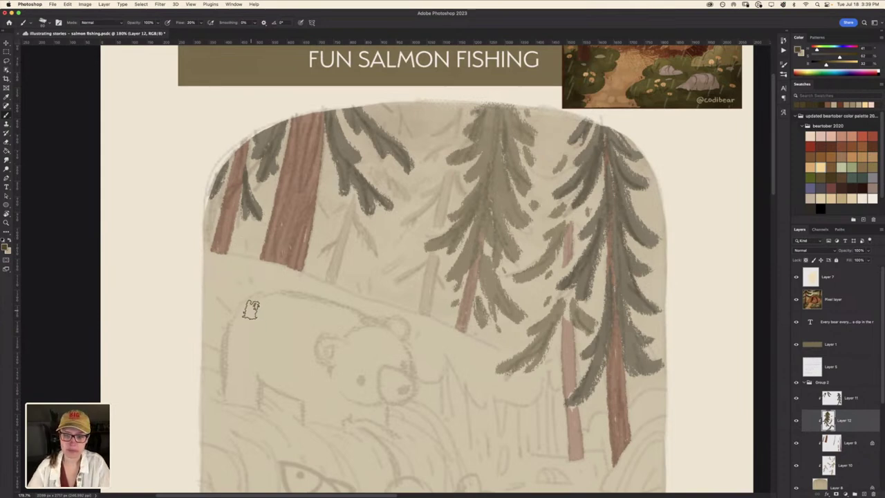
# Select Layer 8, the tan panel background
pyautogui.scroll(-5, 251, 311)
pyautogui.scroll(-2, 243, 303)
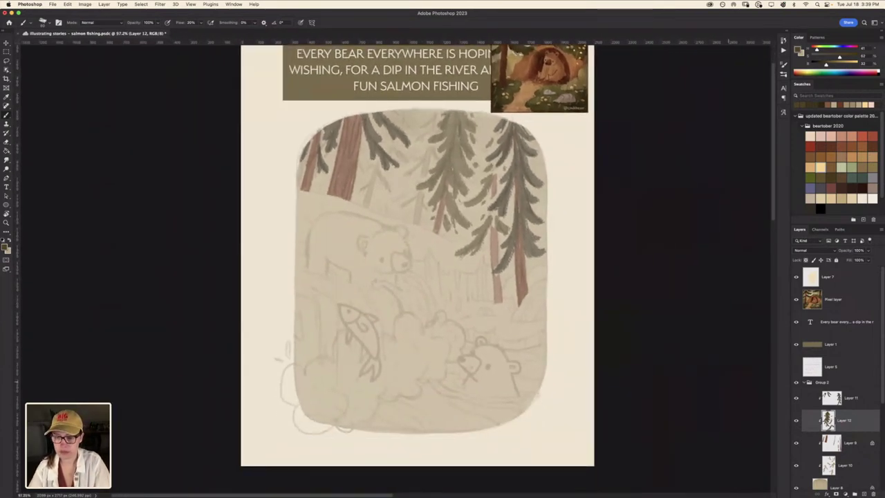
pyautogui.click(859, 482)
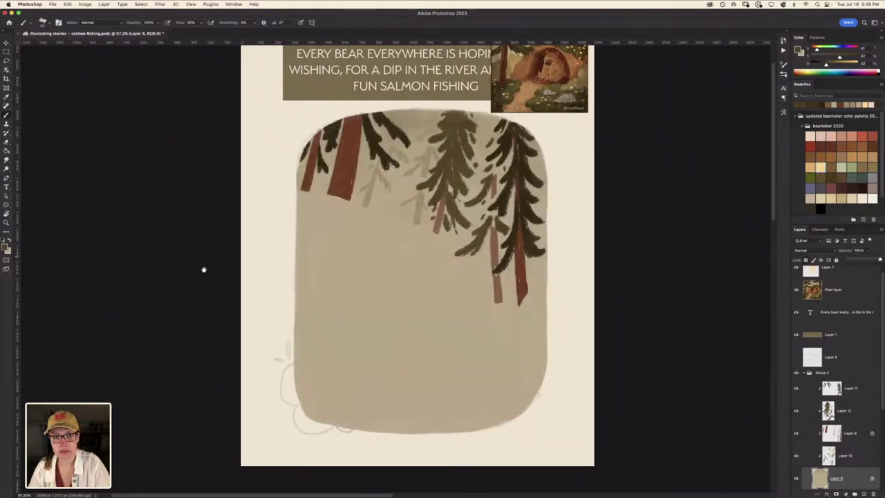
pyautogui.scroll(1, 204, 270)
pyautogui.scroll(1, 206, 275)
pyautogui.scroll(1, 198, 274)
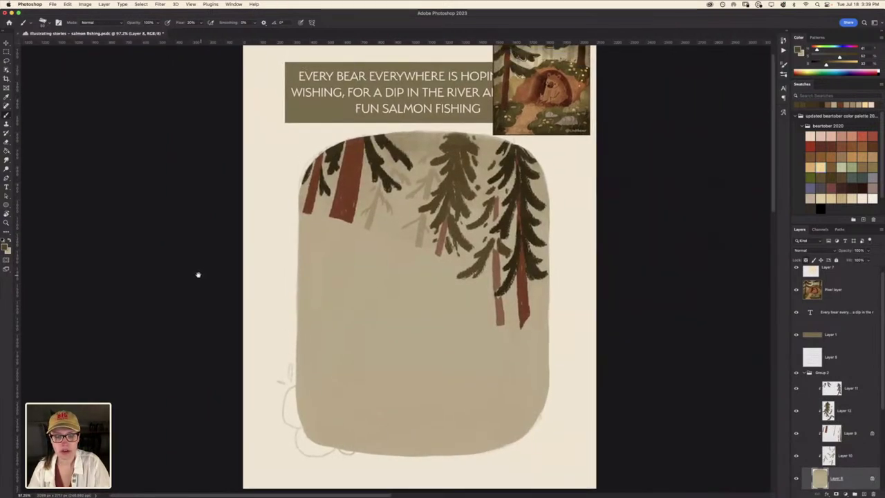
pyautogui.scroll(-1, 198, 276)
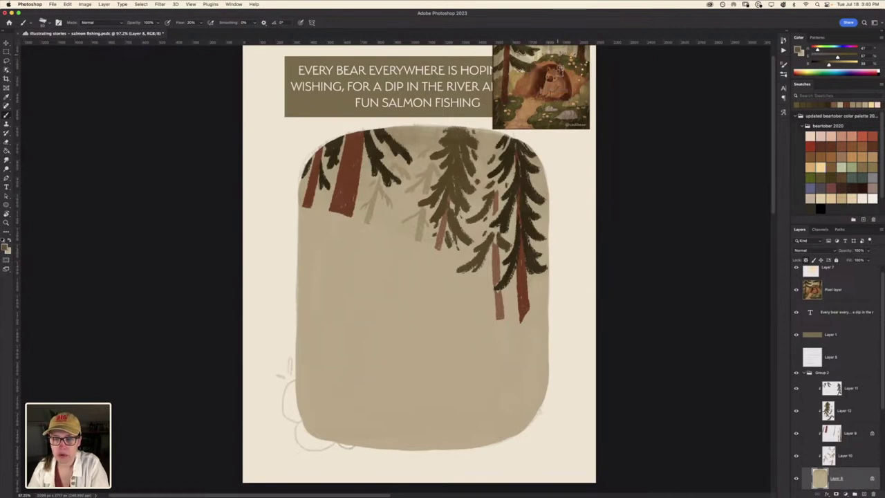
# Zoom into the bear reference and sample its warm brown as the painting colour
pyautogui.scroll(3, 589, 134)
pyautogui.scroll(3, 553, 152)
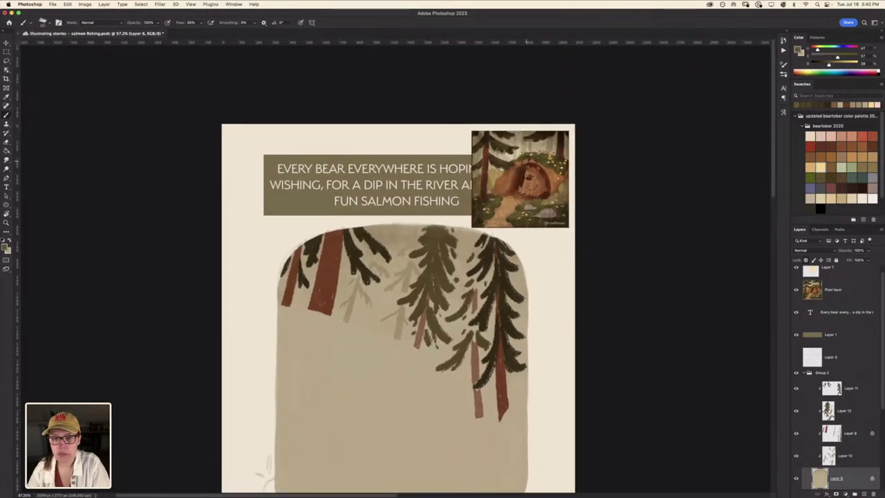
pyautogui.scroll(5, 527, 138)
pyautogui.scroll(-1, 527, 138)
pyautogui.hscroll(3, 533, 138)
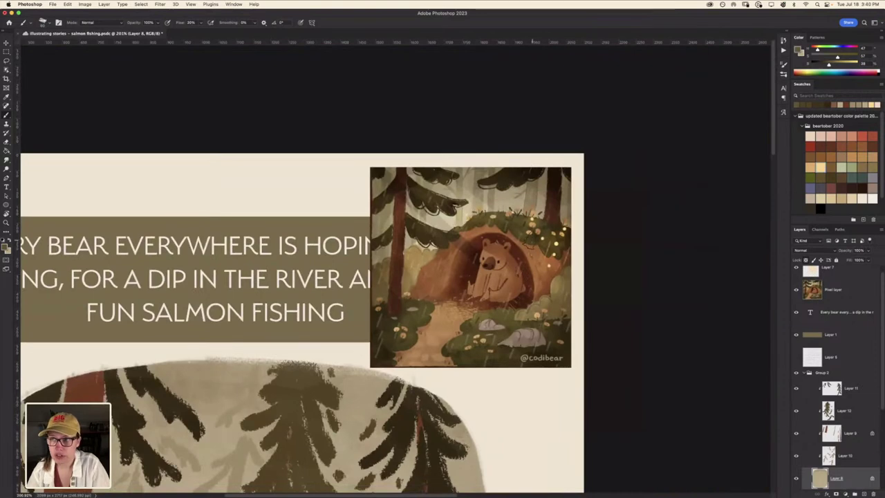
pyautogui.scroll(2, 518, 253)
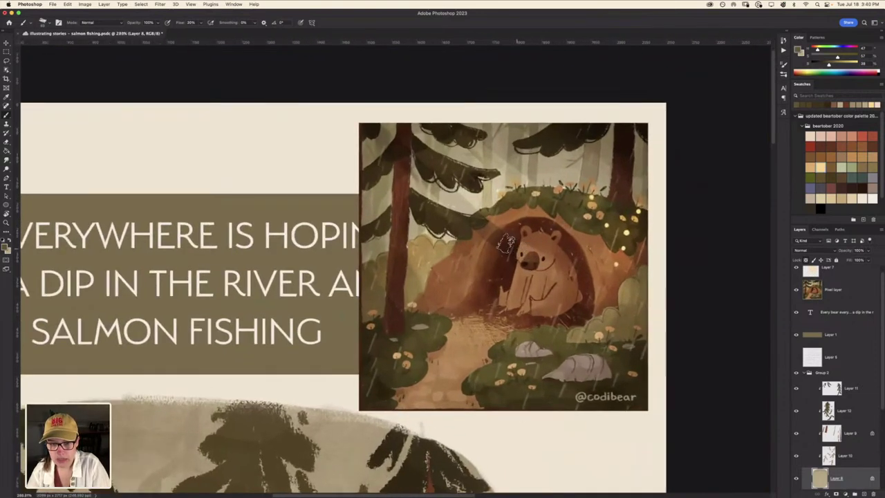
pyautogui.keyDown('alt'); pyautogui.click(494, 225); pyautogui.keyUp('alt')
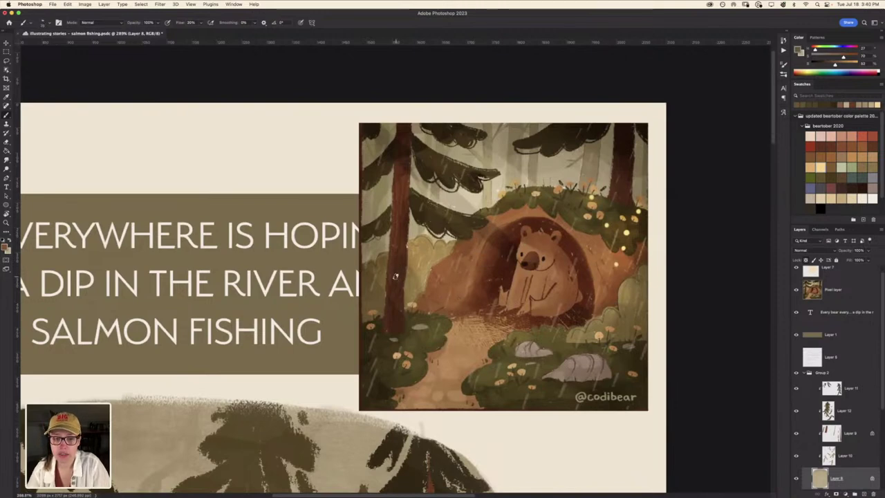
pyautogui.scroll(-3, 396, 276)
pyautogui.scroll(-5, 274, 449)
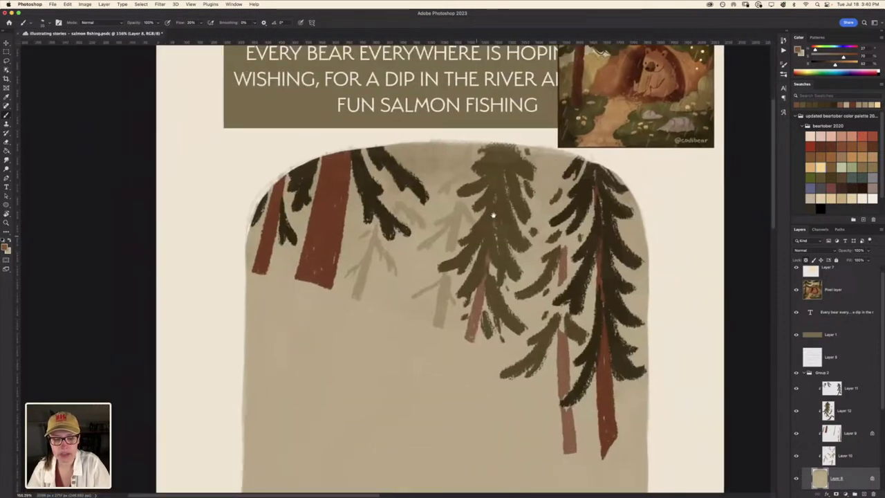
pyautogui.scroll(-3, 390, 289)
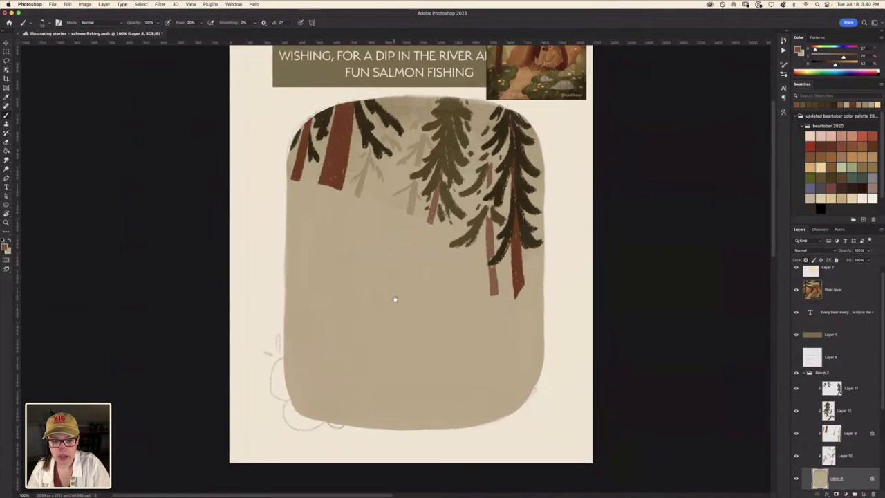
# Lower the tan panel's opacity to show the sketch, and add a new layer for the ledge
pyautogui.moveTo(390, 289); pyautogui.dragTo(399, 304)
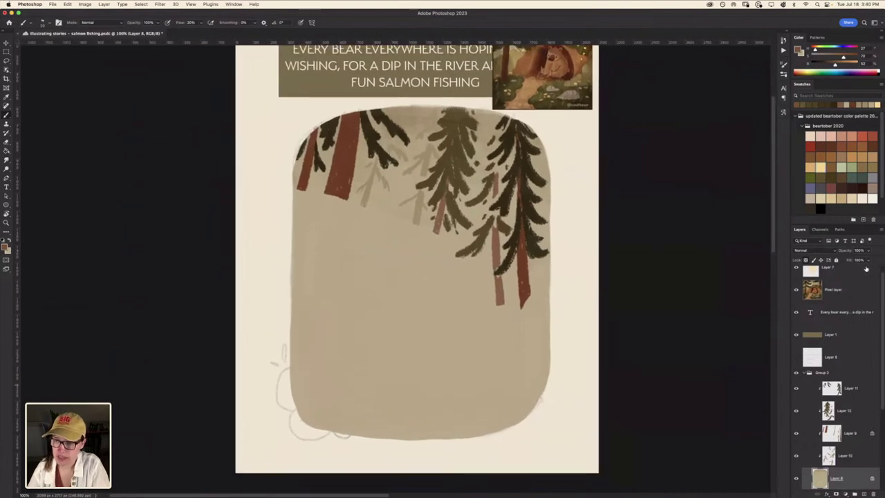
pyautogui.moveTo(857, 259); pyautogui.dragTo(858, 260)
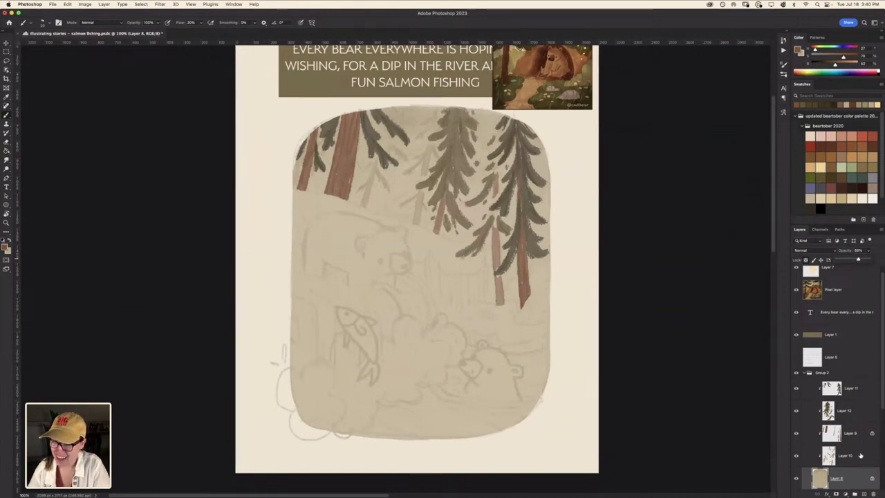
pyautogui.click(849, 396)
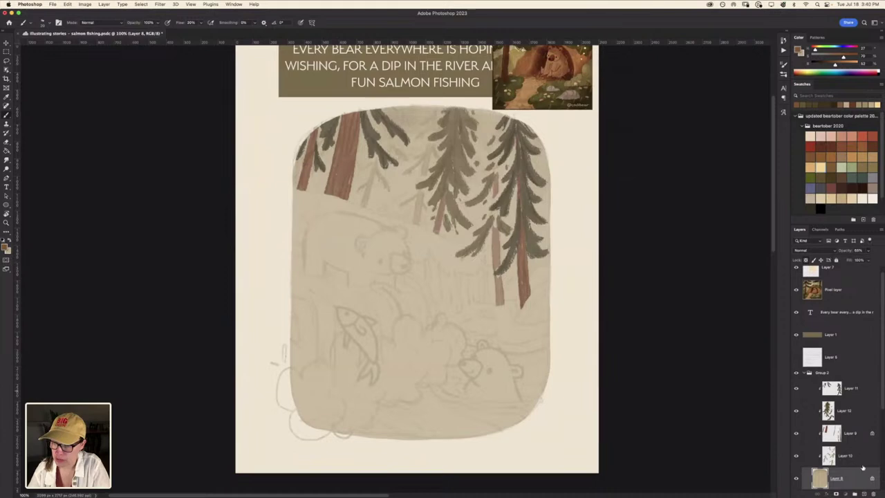
pyautogui.click(863, 494)
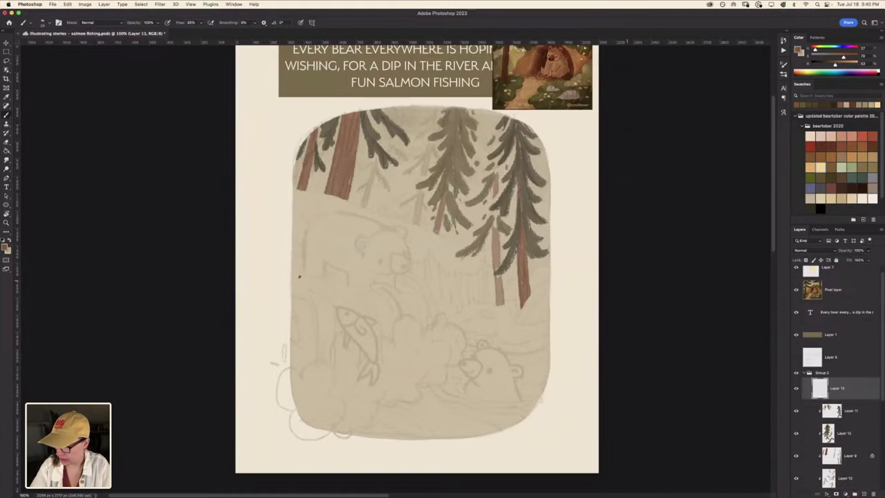
# Clip the new layer to Layer 11, brush a brown ledge line, and place it below Layer 12
pyautogui.press('r')
pyautogui.moveTo(263, 245); pyautogui.dragTo(301, 315)
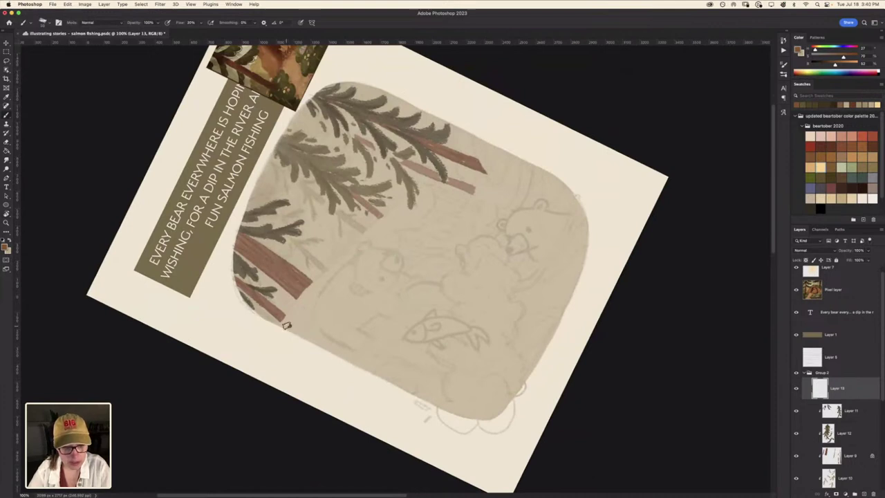
pyautogui.keyDown('alt'); pyautogui.click(851, 400); pyautogui.keyUp('alt')
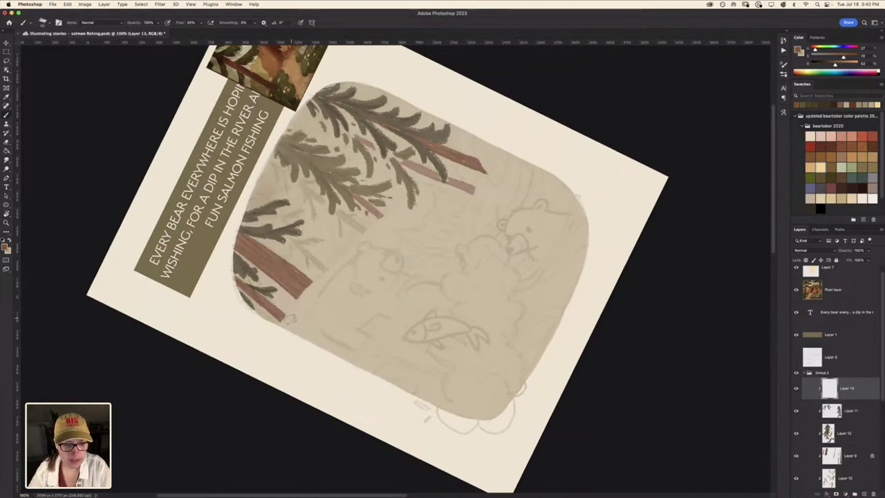
pyautogui.moveTo(291, 316); pyautogui.dragTo(395, 205)
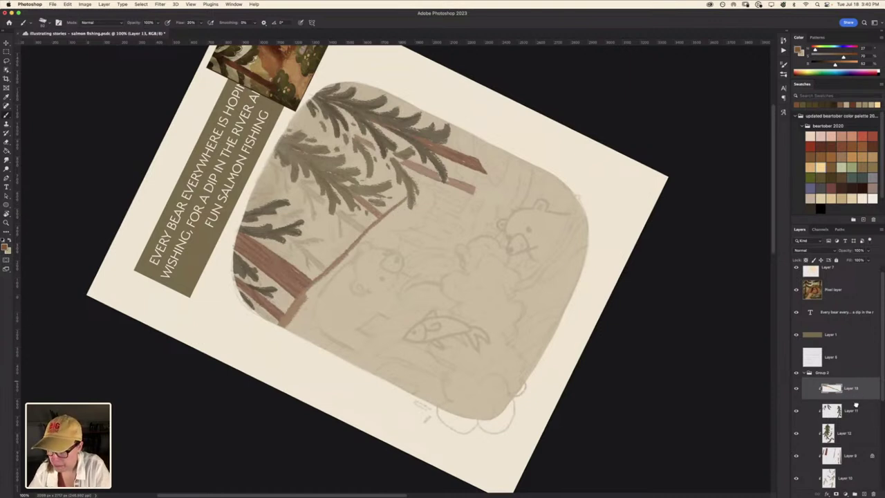
pyautogui.moveTo(856, 405); pyautogui.dragTo(855, 444)
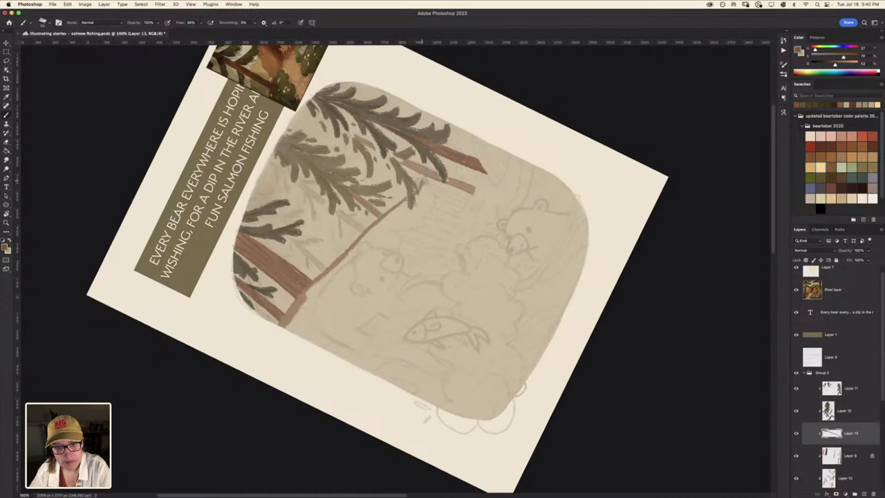
pyautogui.press('r')
pyautogui.moveTo(423, 180); pyautogui.dragTo(480, 261)
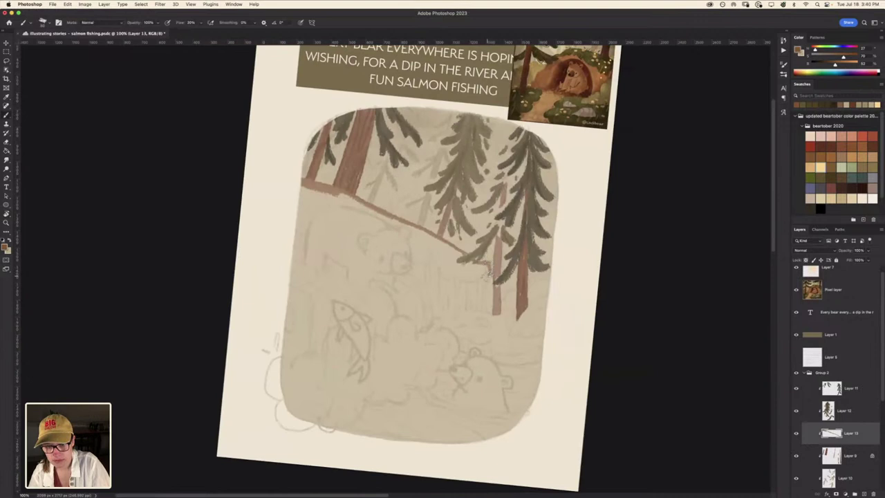
# Hatch reddish-brown strokes to fill the ledge and extend it toward the trees
pyautogui.moveTo(486, 268)
pyautogui.mouseDown()
pyautogui.moveTo(486, 314)
pyautogui.moveTo(434, 309)
pyautogui.moveTo(413, 263)
pyautogui.moveTo(436, 298)
pyautogui.moveTo(443, 287)
pyautogui.moveTo(423, 253)
pyautogui.mouseUp()
pyautogui.moveTo(468, 293); pyautogui.dragTo(423, 250)
pyautogui.moveTo(475, 276)
pyautogui.mouseDown()
pyautogui.moveTo(447, 252)
pyautogui.moveTo(483, 275)
pyautogui.moveTo(471, 304)
pyautogui.mouseUp()
pyautogui.moveTo(477, 278)
pyautogui.mouseDown()
pyautogui.moveTo(461, 300)
pyautogui.moveTo(415, 229)
pyautogui.moveTo(367, 210)
pyautogui.mouseUp()
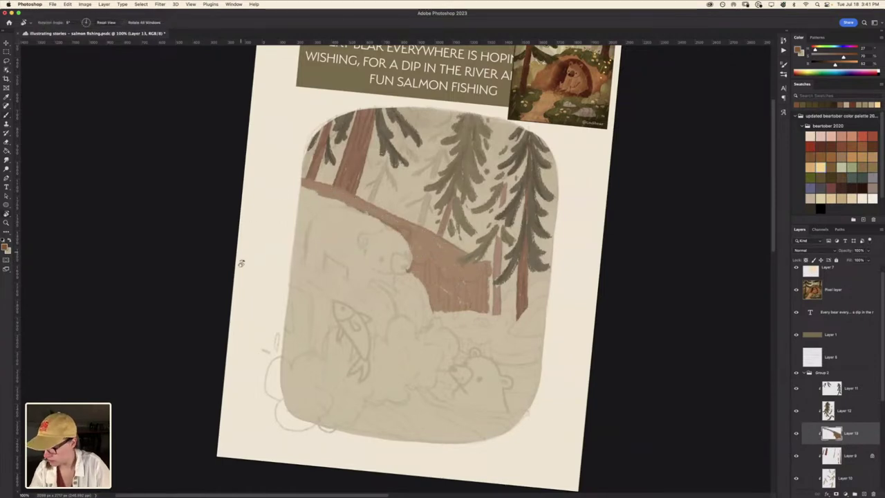
# Tilt the view and fill out the ledge's lower-left end
pyautogui.press('r')
pyautogui.moveTo(242, 256); pyautogui.dragTo(296, 325)
pyautogui.press('b')
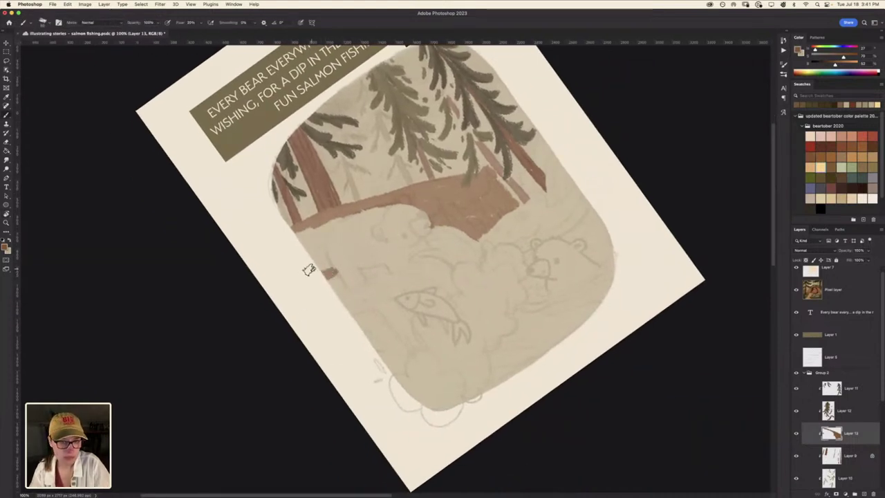
pyautogui.moveTo(325, 262); pyautogui.dragTo(323, 230)
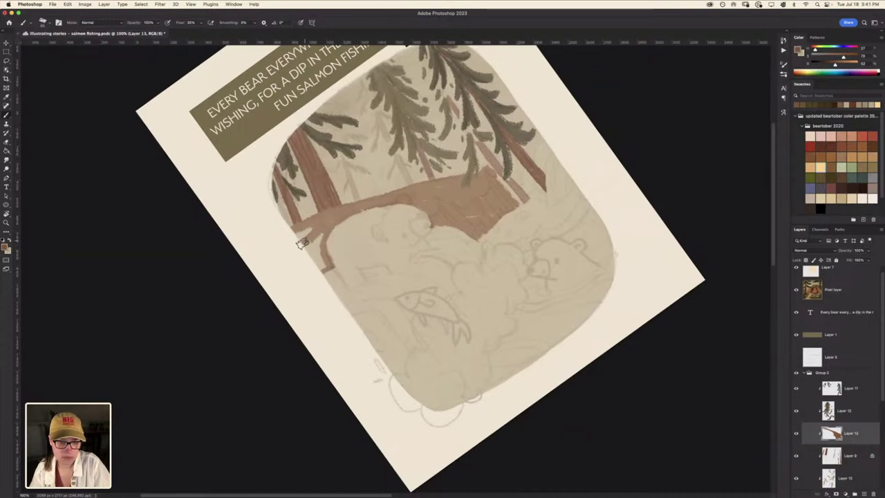
pyautogui.moveTo(307, 253); pyautogui.dragTo(318, 251)
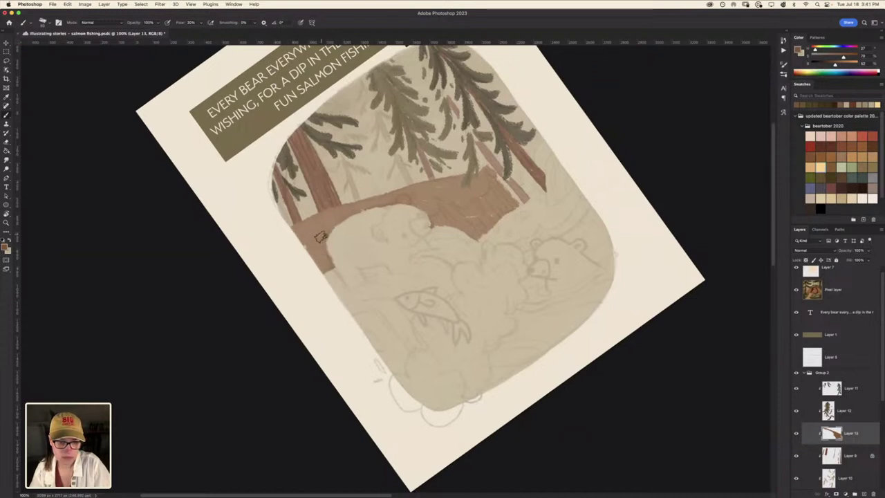
# Reset the view upright, recentre the page, and undo a stray trunk stroke
pyautogui.press('Escape')
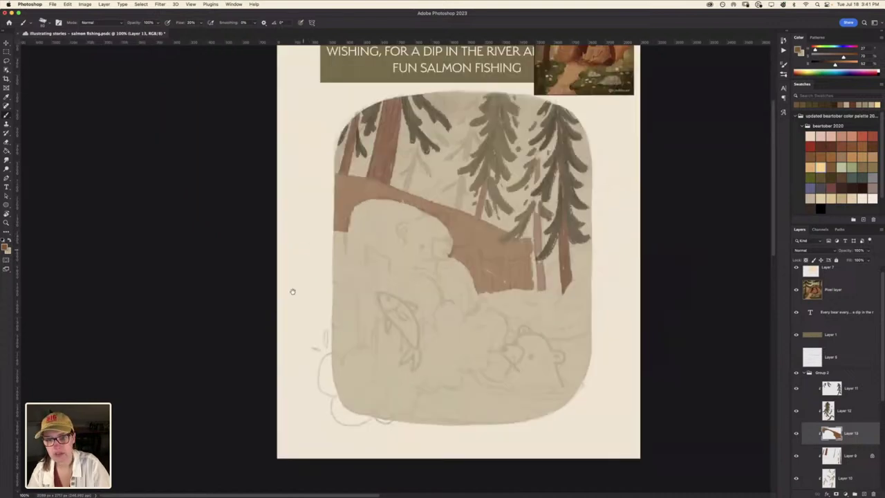
pyautogui.moveTo(293, 291); pyautogui.dragTo(182, 322)
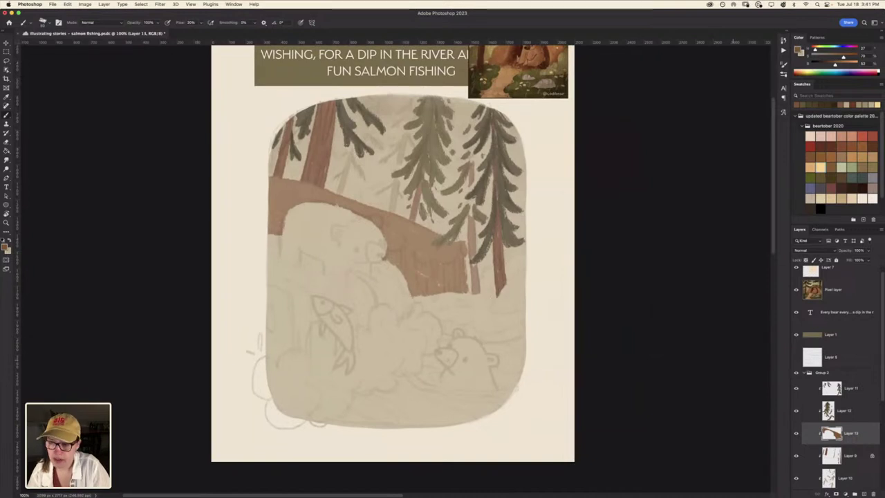
pyautogui.moveTo(477, 391); pyautogui.dragTo(487, 337)
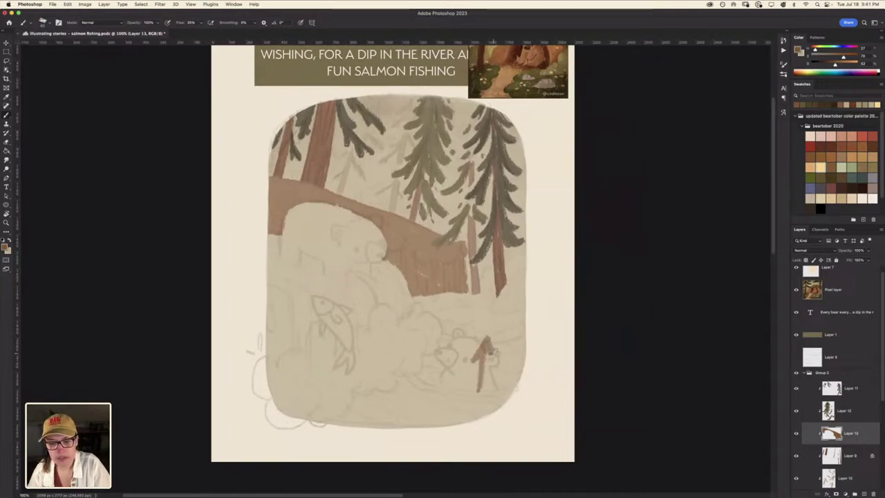
pyautogui.hotkey('ctrl', 'z')
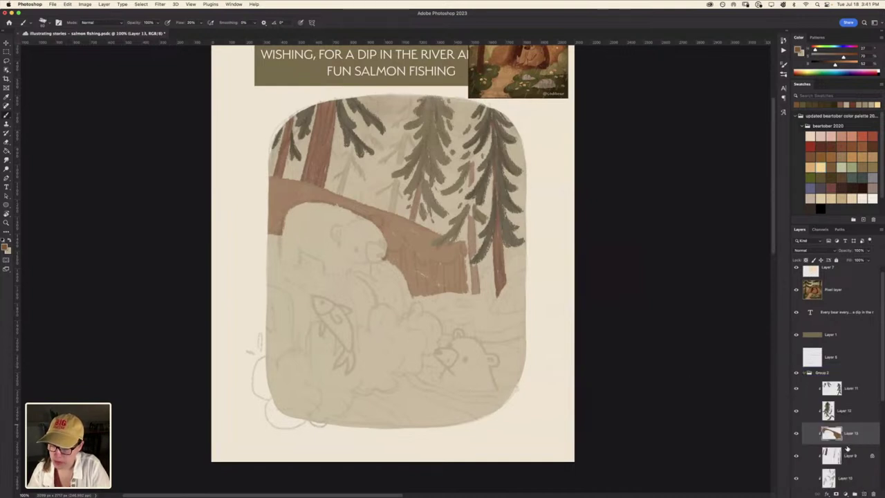
# Move Layer 13 to the top of Group 2 and erase the ledge's ragged left edge in Clear mode
pyautogui.moveTo(855, 432); pyautogui.dragTo(844, 398)
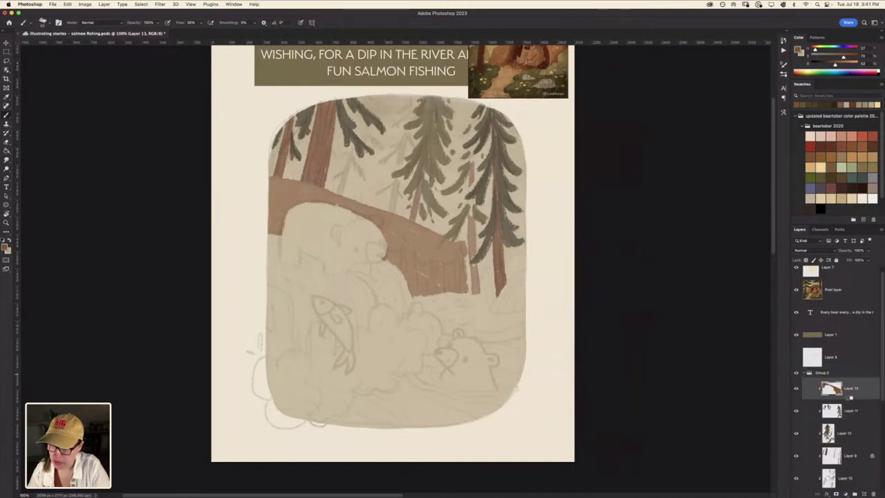
pyautogui.moveTo(850, 398)
pyautogui.mouseDown()
pyautogui.moveTo(852, 444)
pyautogui.moveTo(849, 391)
pyautogui.mouseUp()
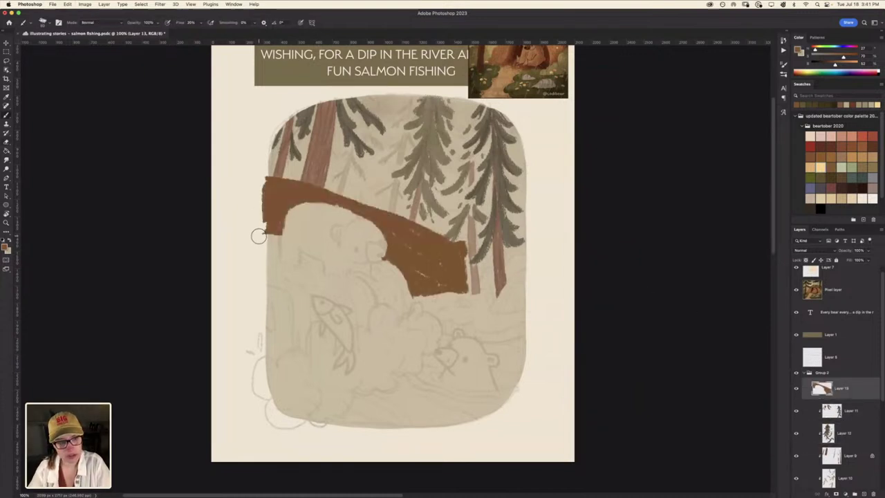
pyautogui.click(102, 26)
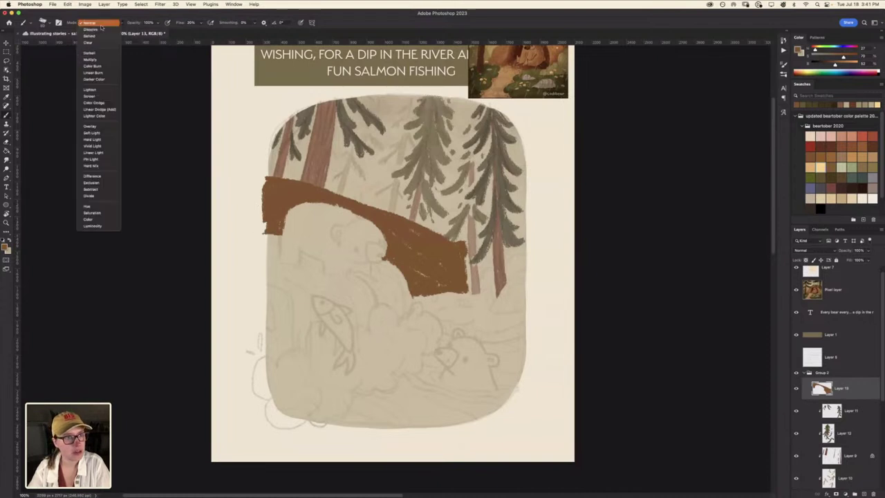
pyautogui.click(89, 42)
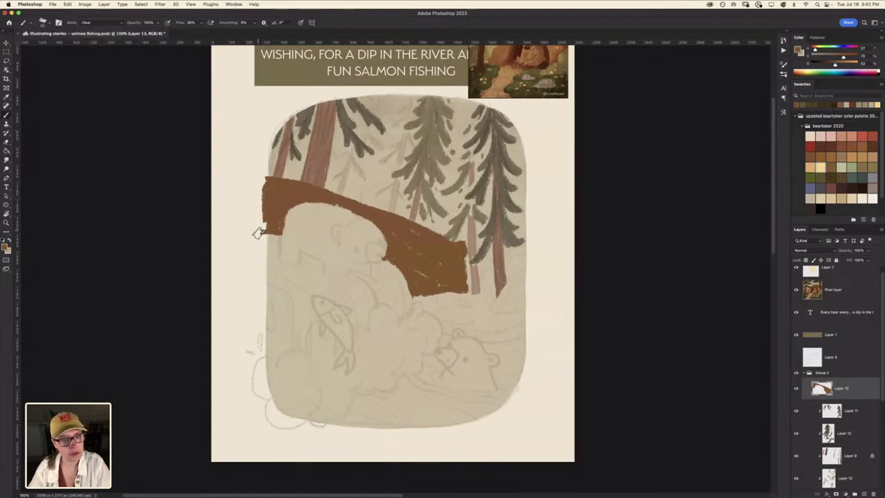
pyautogui.moveTo(262, 218); pyautogui.dragTo(262, 170)
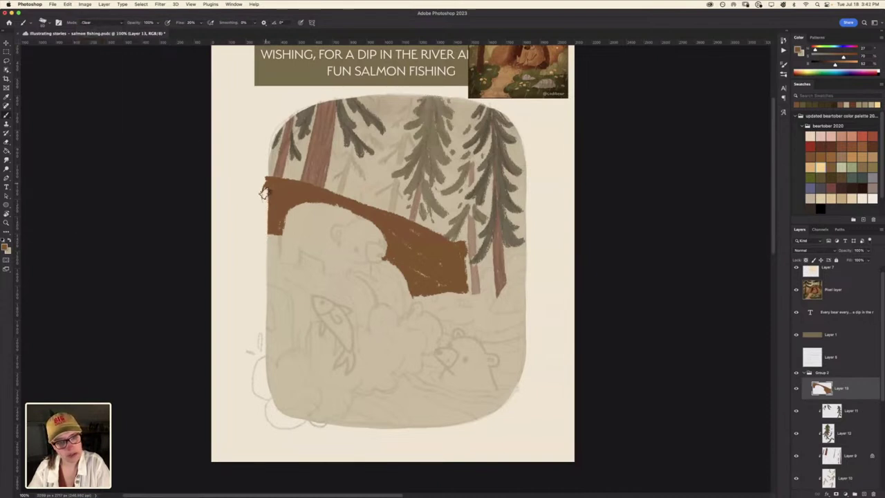
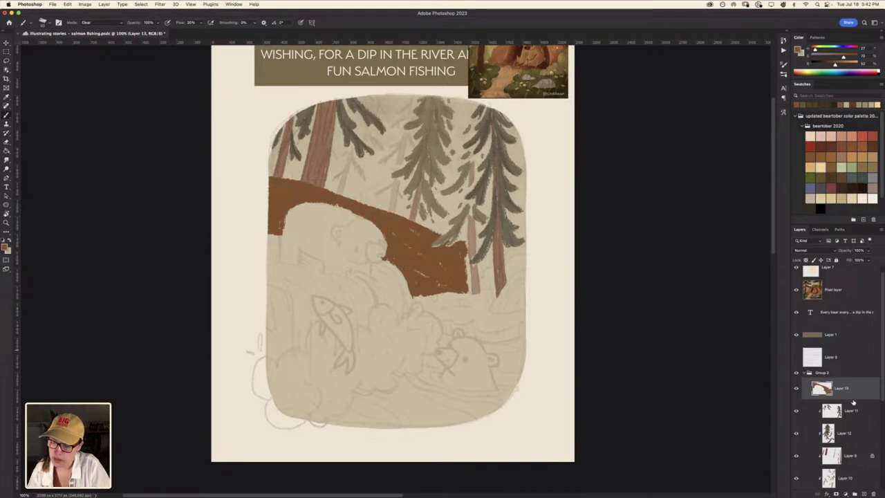
# Add a new layer clipped to Layer 13, then lower Layer 13's opacity
pyautogui.click(863, 491)
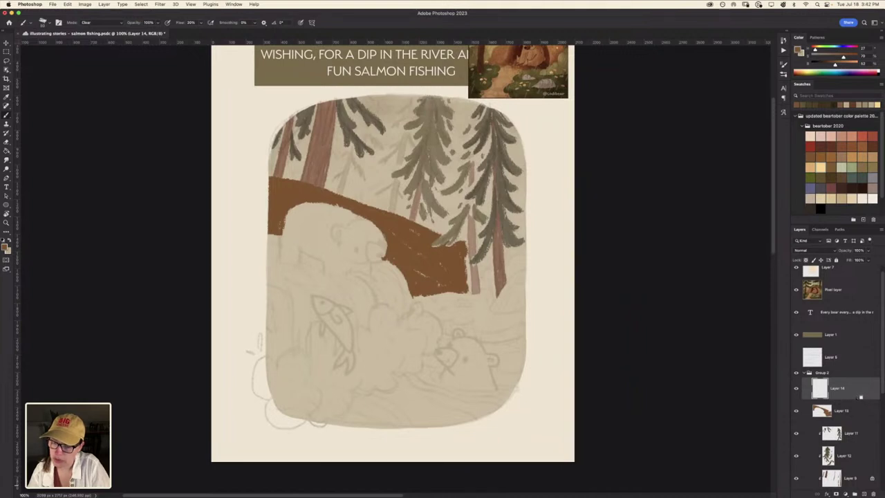
pyautogui.keyDown('alt'); pyautogui.click(859, 398); pyautogui.keyUp('alt')
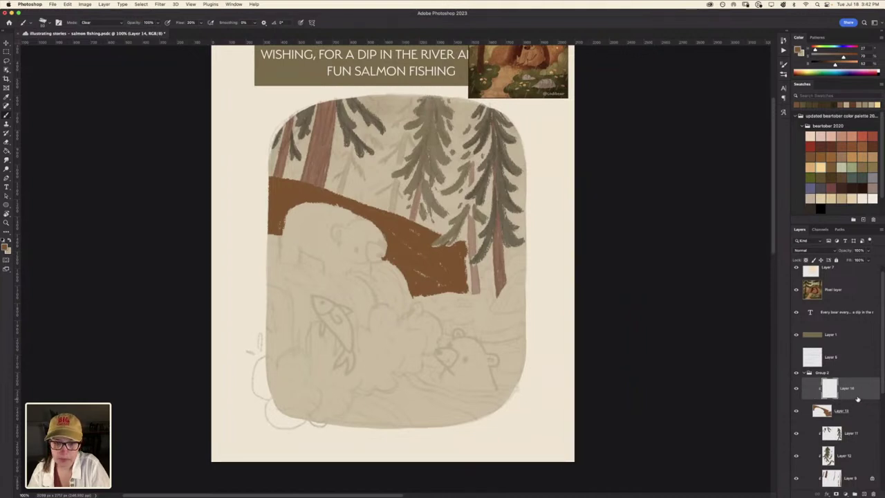
pyautogui.hotkey('alt', '[')
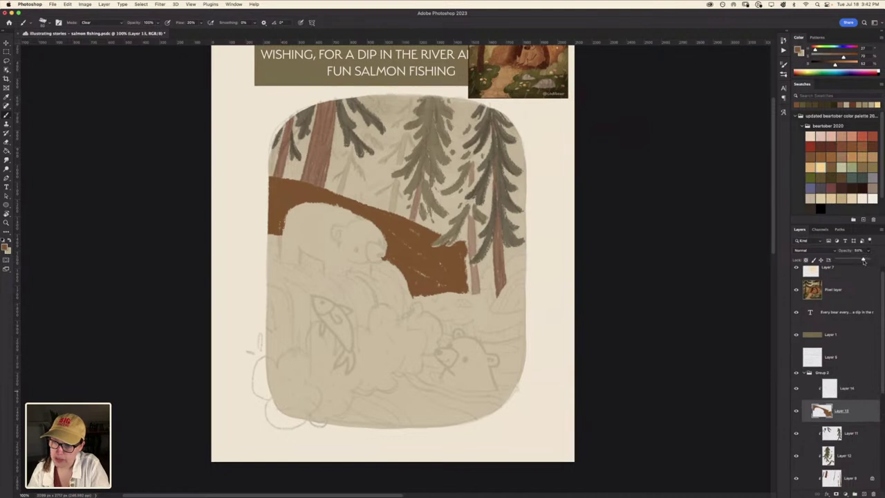
pyautogui.moveTo(869, 252); pyautogui.dragTo(856, 260)
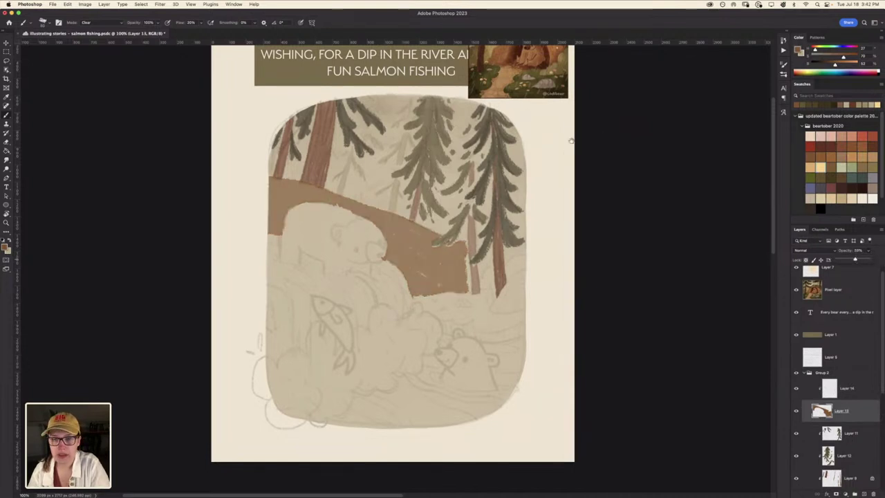
pyautogui.moveTo(588, 140); pyautogui.dragTo(568, 242)
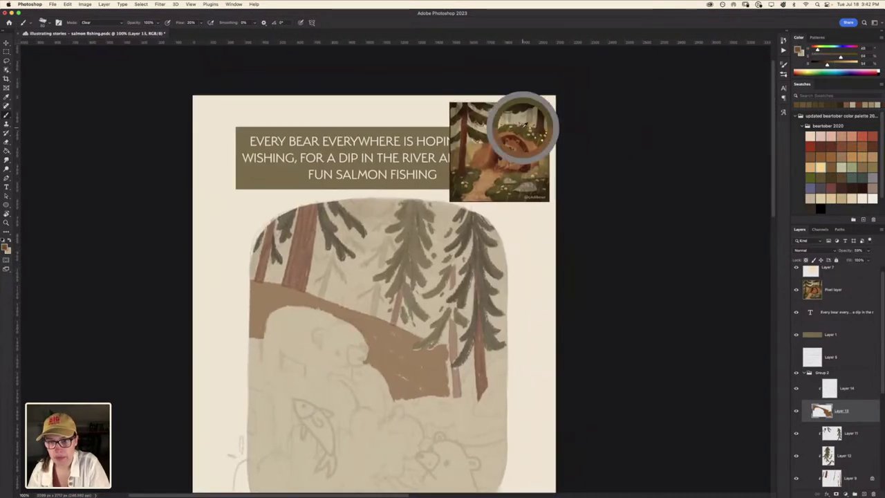
# Select the clipped Layer 14 and rotate the canvas sideways for painting
pyautogui.click(855, 393)
pyautogui.press('r')
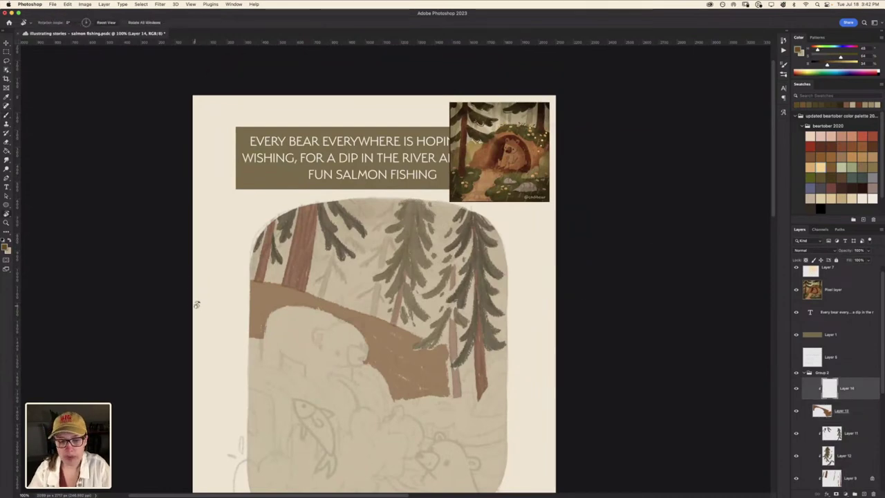
pyautogui.moveTo(196, 302); pyautogui.dragTo(360, 375)
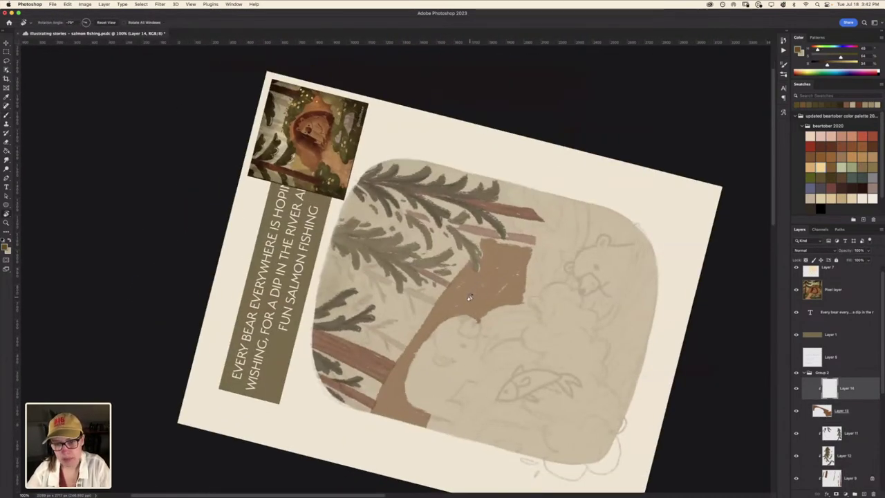
pyautogui.scroll(2, 469, 298)
pyautogui.scroll(2, 482, 218)
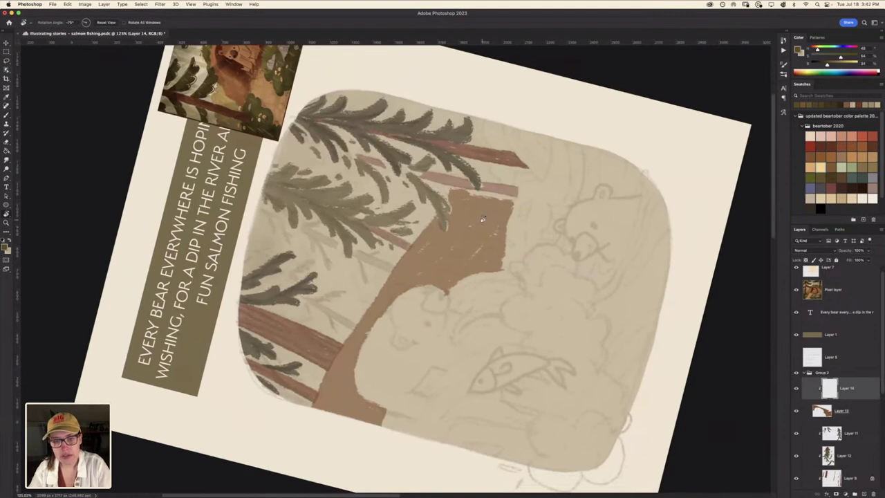
# Switch the Brush mode from Clear to Normal and paint green marks on the hill's top edge
pyautogui.press('b')
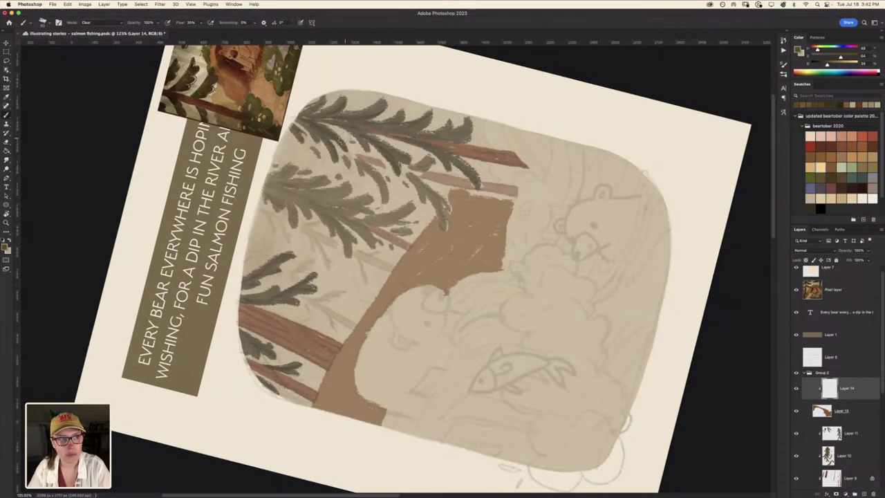
pyautogui.click(98, 23)
pyautogui.click(90, 8)
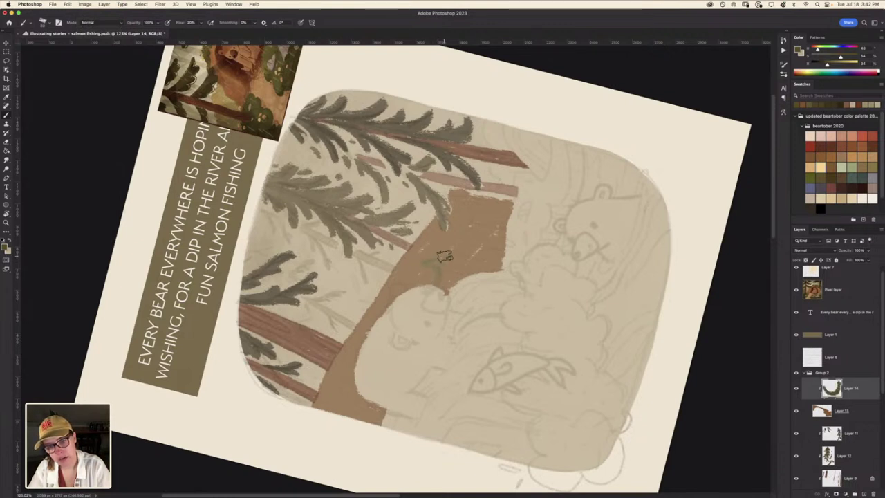
pyautogui.moveTo(445, 249); pyautogui.dragTo(452, 237)
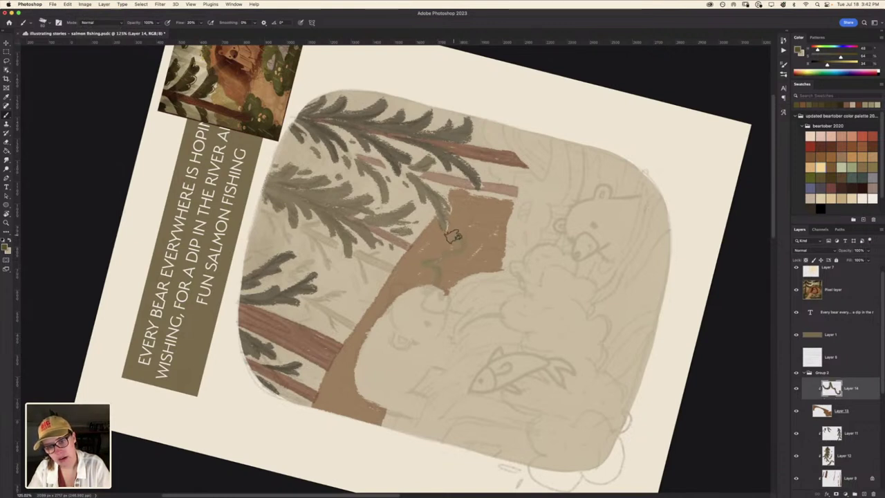
pyautogui.press('r')
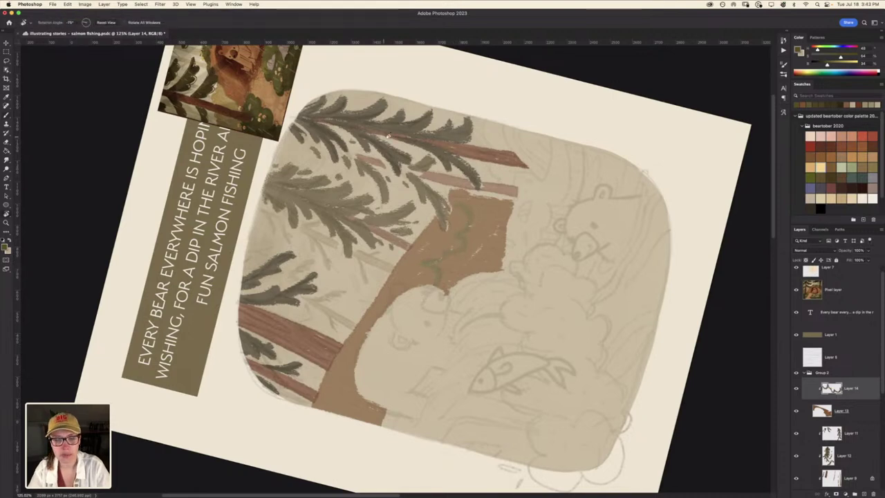
pyautogui.moveTo(441, 193)
pyautogui.mouseDown()
pyautogui.moveTo(576, 233)
pyautogui.moveTo(571, 266)
pyautogui.mouseUp()
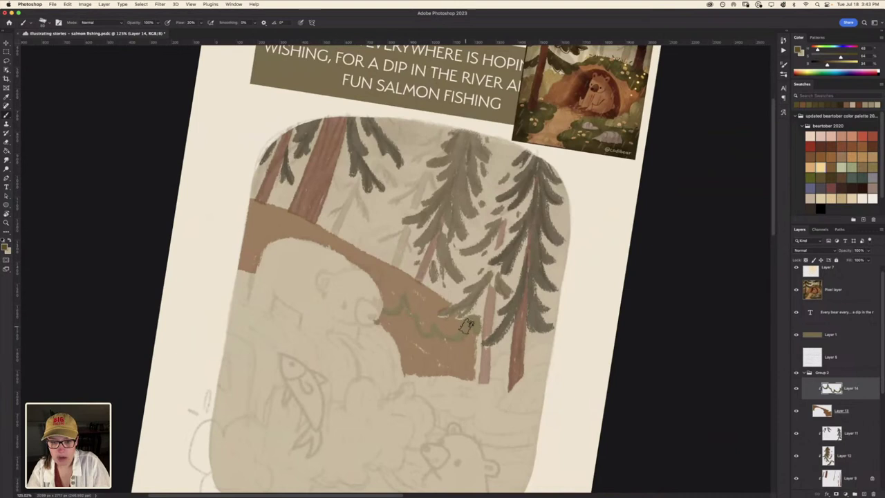
# Widen the green grass band across the hill's top and reset the canvas rotation
pyautogui.moveTo(468, 325)
pyautogui.mouseDown()
pyautogui.moveTo(382, 276)
pyautogui.moveTo(385, 263)
pyautogui.moveTo(246, 199)
pyautogui.moveTo(244, 223)
pyautogui.moveTo(273, 250)
pyautogui.moveTo(221, 251)
pyautogui.moveTo(253, 273)
pyautogui.mouseUp()
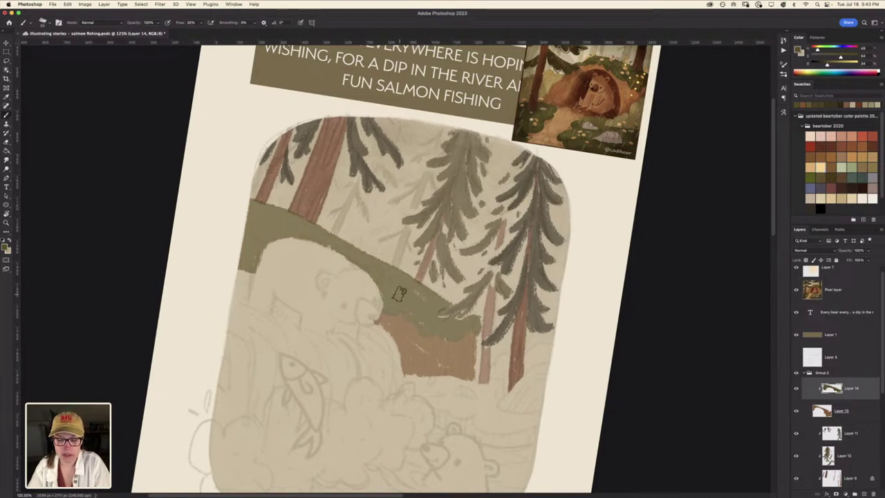
pyautogui.press('Escape')
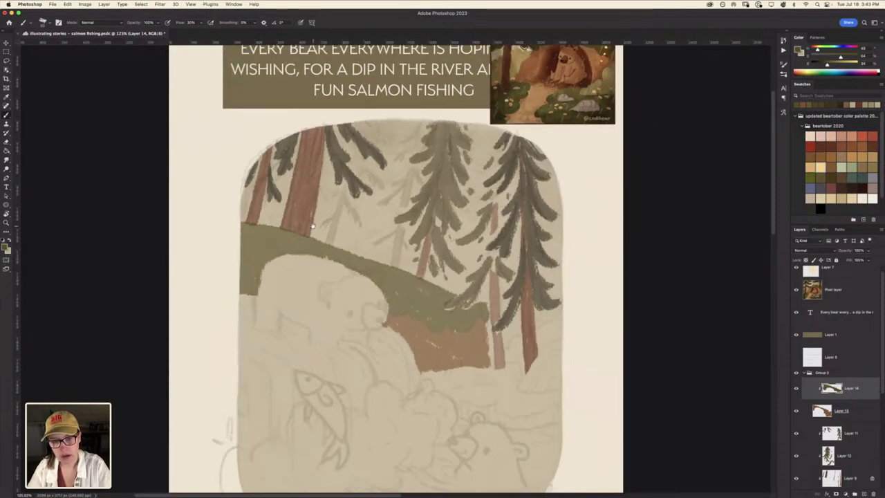
pyautogui.moveTo(214, 359)
pyautogui.mouseDown()
pyautogui.moveTo(184, 340)
pyautogui.moveTo(210, 305)
pyautogui.mouseUp()
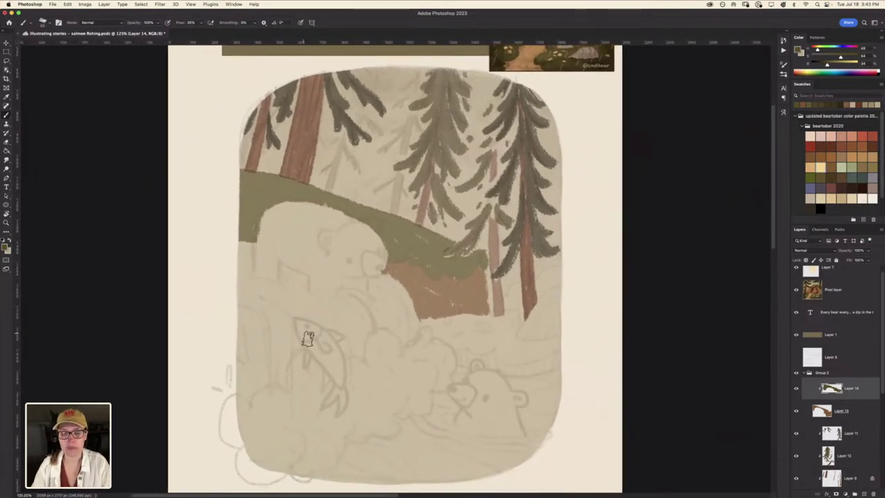
# Raise Layer 13's opacity back to 100% and zoom around to check the artwork
pyautogui.click(861, 408)
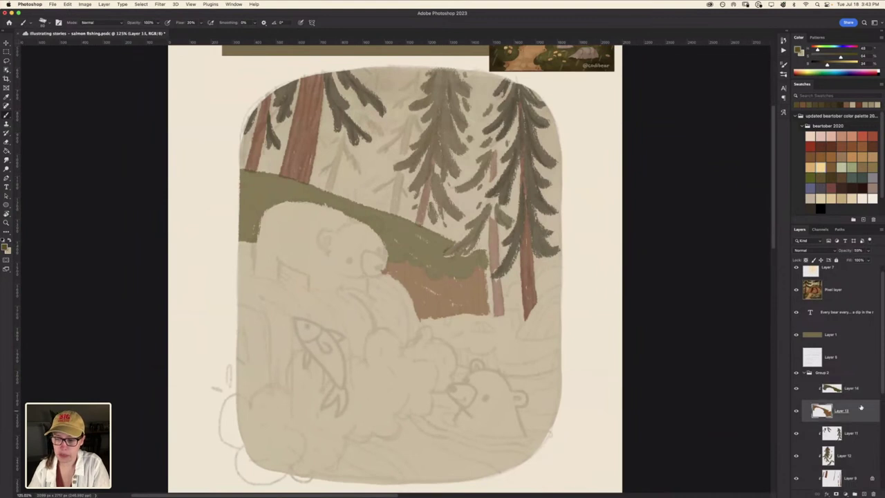
pyautogui.click(867, 259)
pyautogui.moveTo(864, 259); pyautogui.dragTo(880, 259)
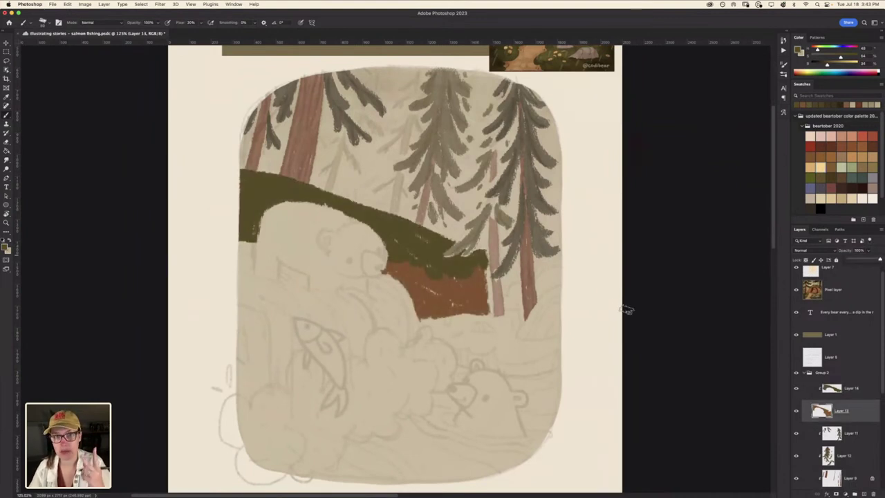
pyautogui.moveTo(534, 255); pyautogui.dragTo(531, 343)
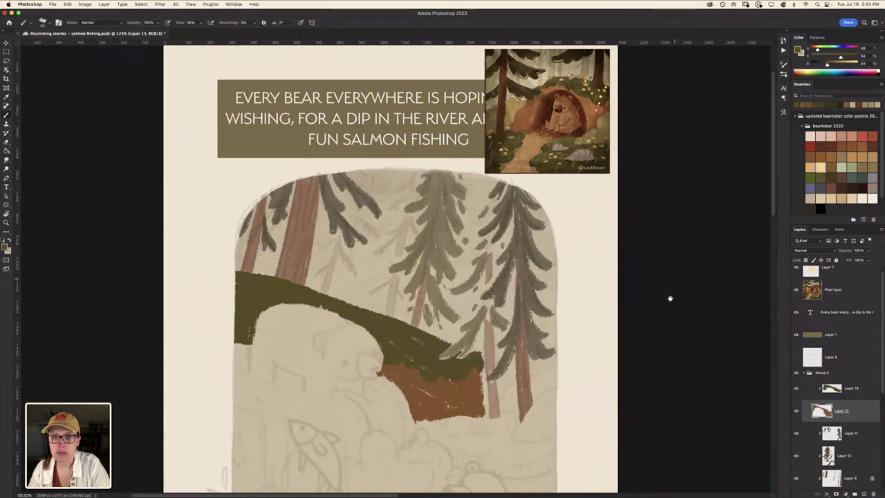
pyautogui.scroll(2, 669, 298)
pyautogui.scroll(5, 663, 316)
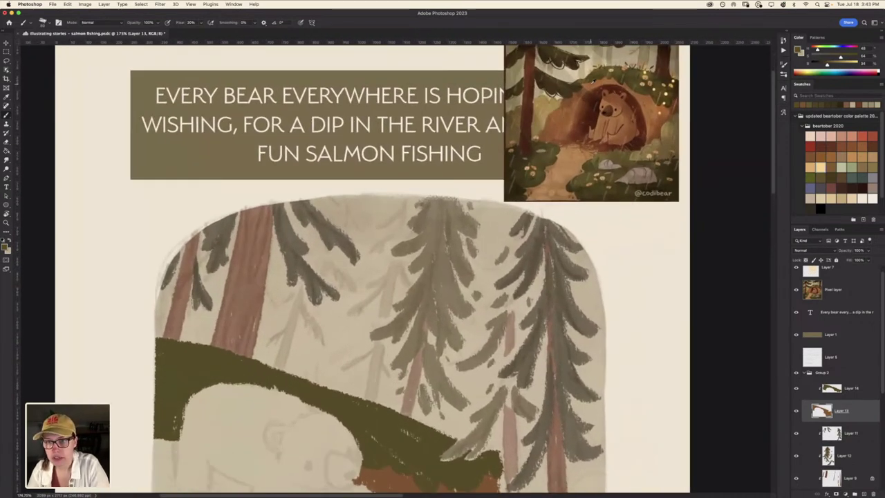
pyautogui.scroll(-5, 594, 81)
pyautogui.scroll(-3, 596, 282)
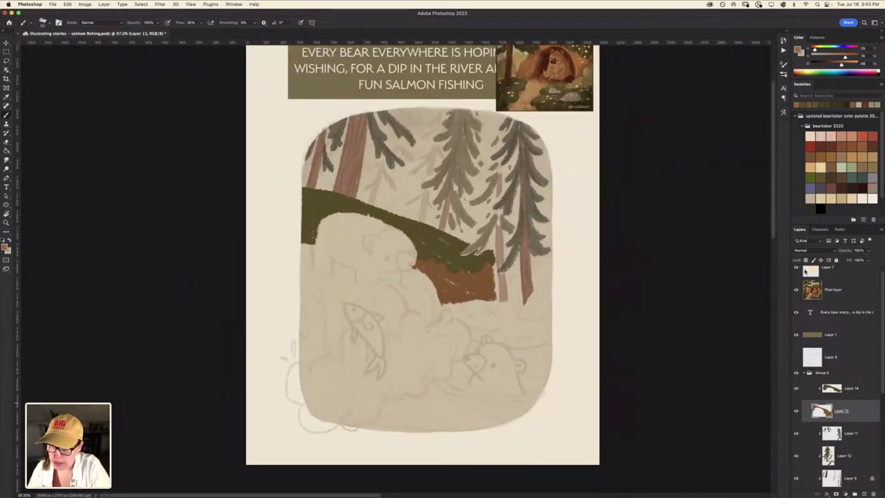
# Brighten the brown bank toward orange with two strokes
pyautogui.moveTo(474, 279); pyautogui.dragTo(408, 264)
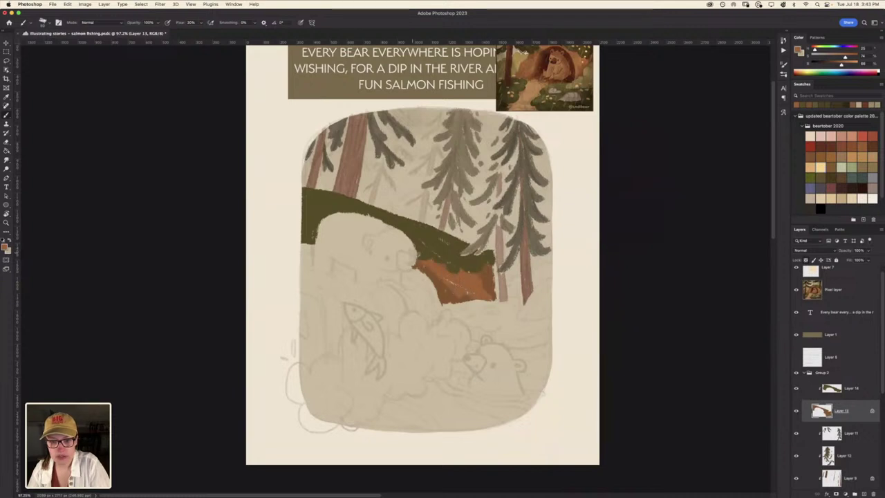
pyautogui.moveTo(493, 297); pyautogui.dragTo(488, 276)
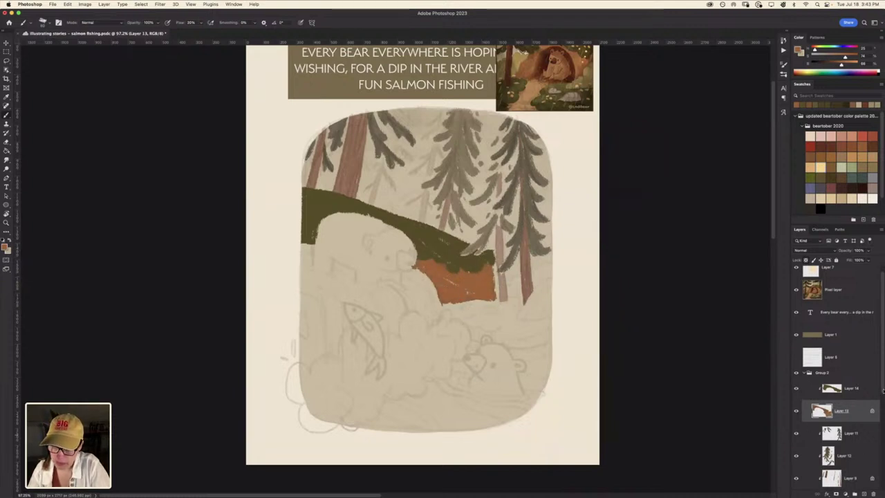
pyautogui.scroll(-5, 850, 391)
# Set the beige Layer 8 fill back to 100% opacity and reposition the page
pyautogui.click(837, 375)
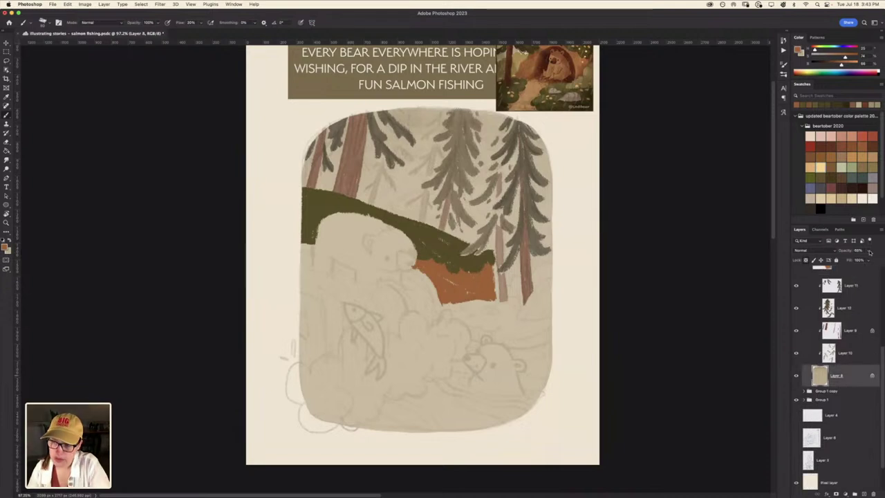
pyautogui.moveTo(869, 253); pyautogui.dragTo(878, 260)
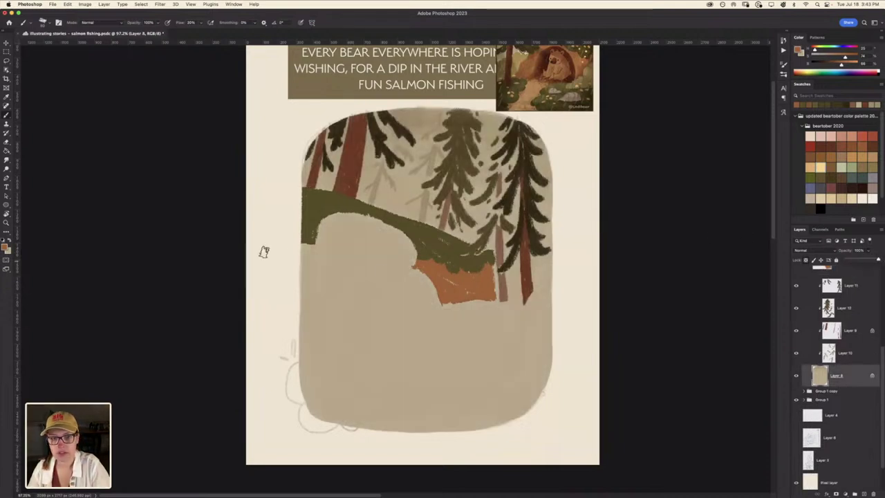
pyautogui.moveTo(878, 260); pyautogui.dragTo(872, 260)
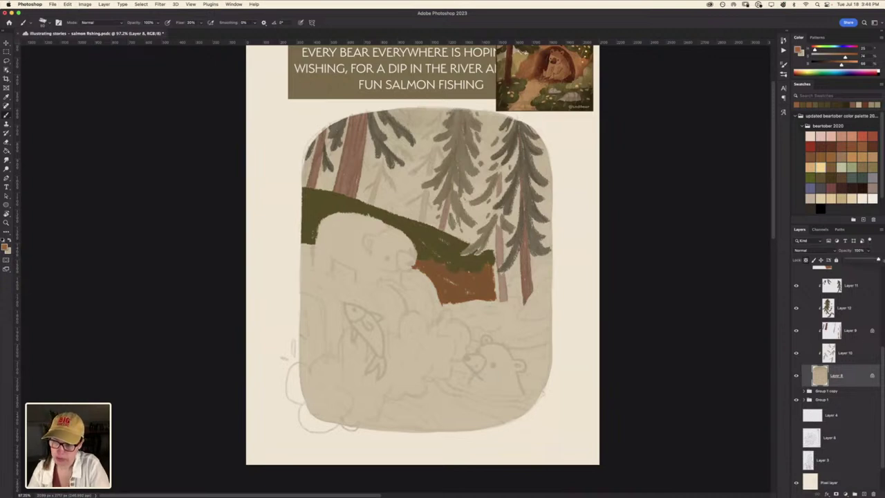
pyautogui.moveTo(880, 263); pyautogui.dragTo(884, 263)
pyautogui.moveTo(217, 298); pyautogui.dragTo(214, 323)
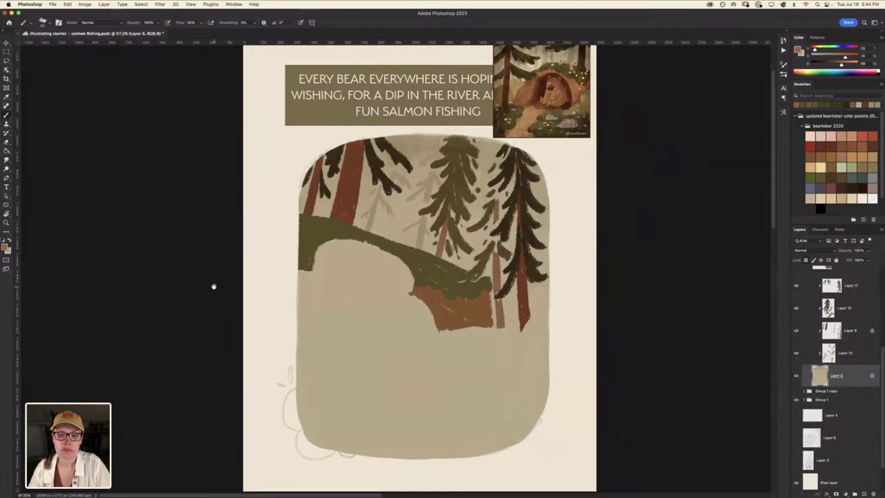
pyautogui.moveTo(213, 286)
pyautogui.mouseDown()
pyautogui.moveTo(214, 295)
pyautogui.moveTo(213, 277)
pyautogui.moveTo(219, 306)
pyautogui.mouseUp()
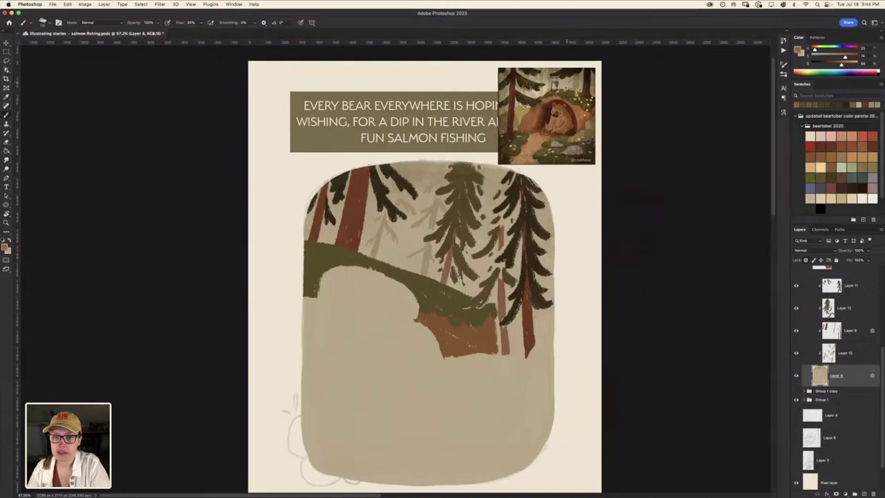
# Zoom into the bear reference image and sample the rock colour with the eyedropper
pyautogui.scroll(5, 556, 131)
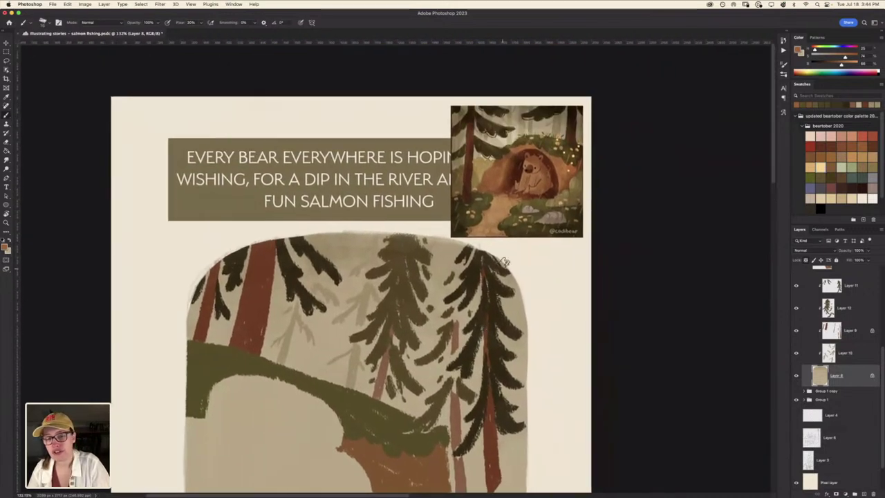
pyautogui.scroll(3, 477, 207)
pyautogui.scroll(2, 455, 157)
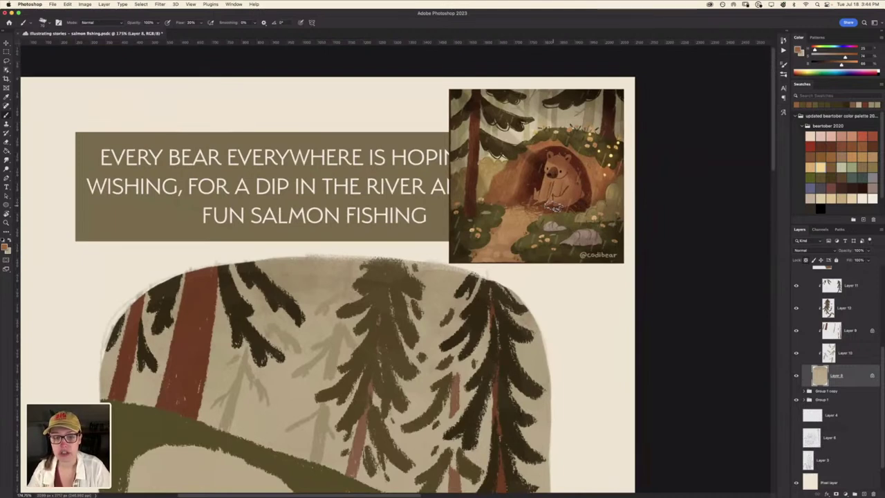
pyautogui.scroll(2, 491, 214)
pyautogui.scroll(2, 511, 215)
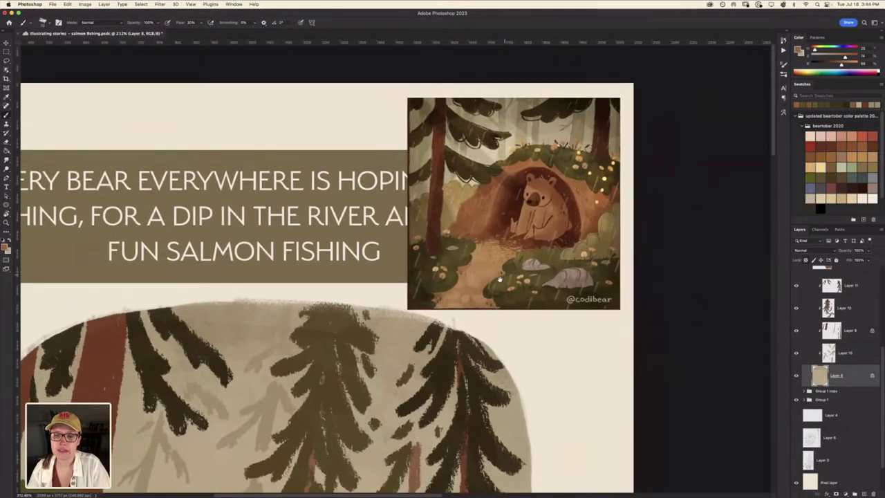
pyautogui.moveTo(499, 278); pyautogui.dragTo(484, 299)
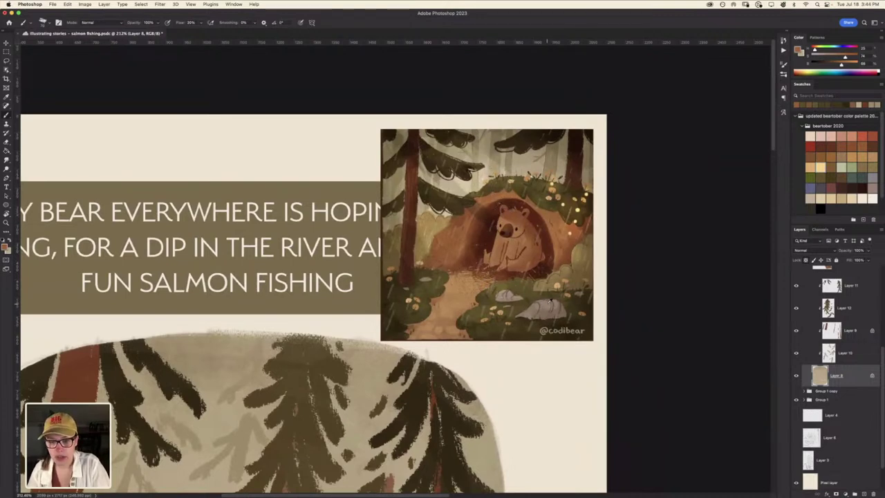
pyautogui.keyDown('alt'); pyautogui.click(550, 302); pyautogui.keyUp('alt')
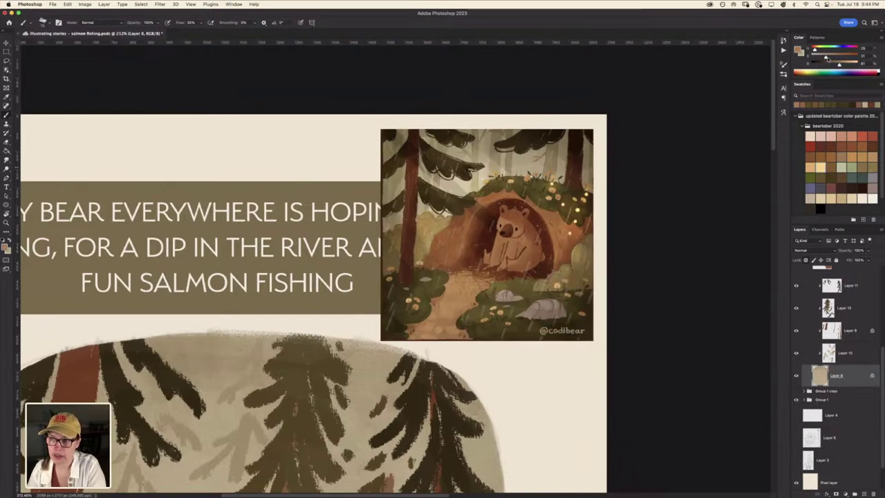
# Resample and tune the colour's hue, saturation and brightness into a muted grey-green
pyautogui.moveTo(827, 59); pyautogui.dragTo(829, 59)
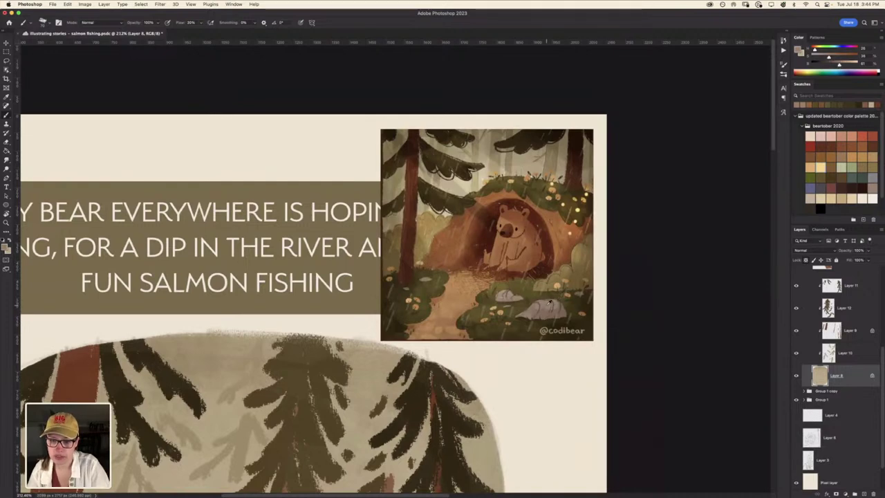
pyautogui.keyDown('alt'); pyautogui.click(550, 302); pyautogui.keyUp('alt')
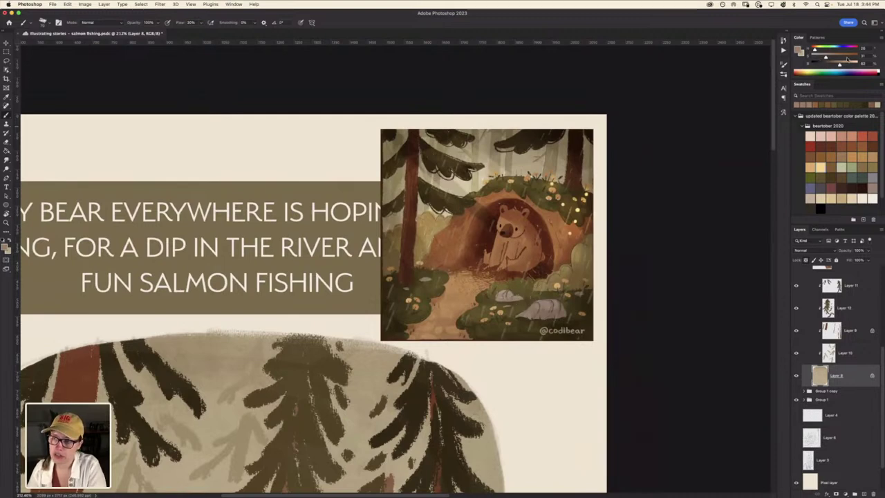
pyautogui.click(846, 56)
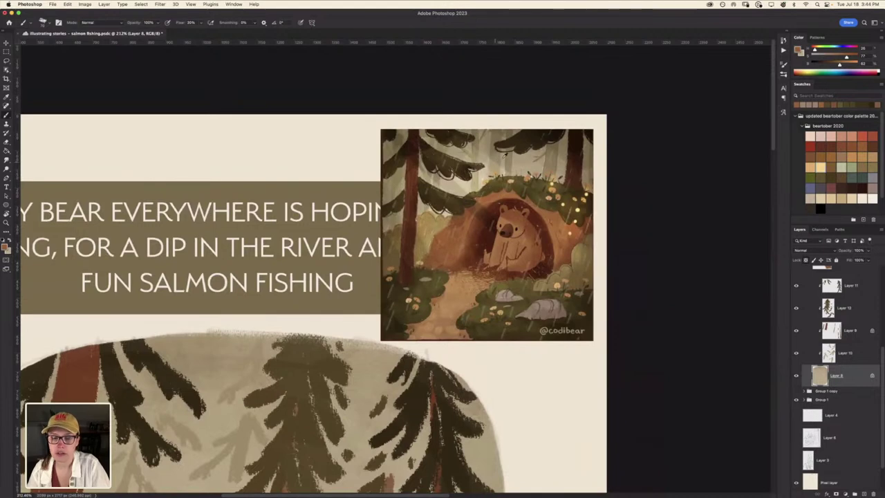
pyautogui.keyDown('alt'); pyautogui.click(531, 154); pyautogui.keyUp('alt')
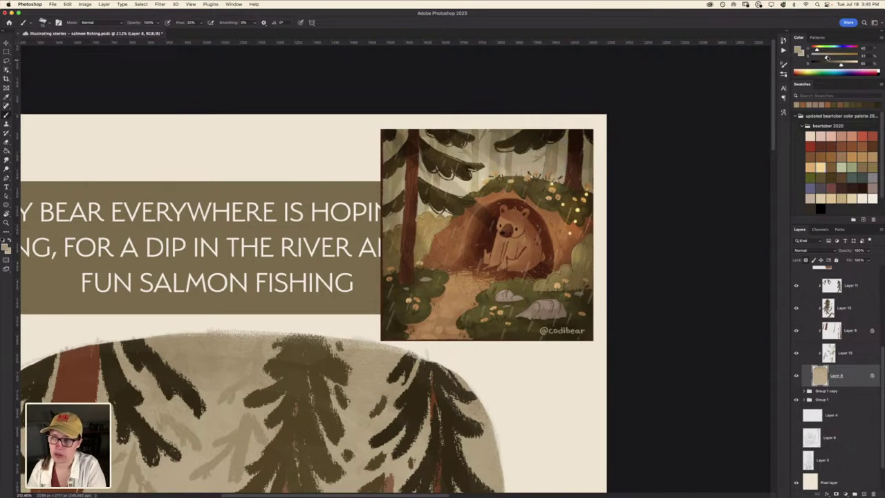
pyautogui.click(831, 57)
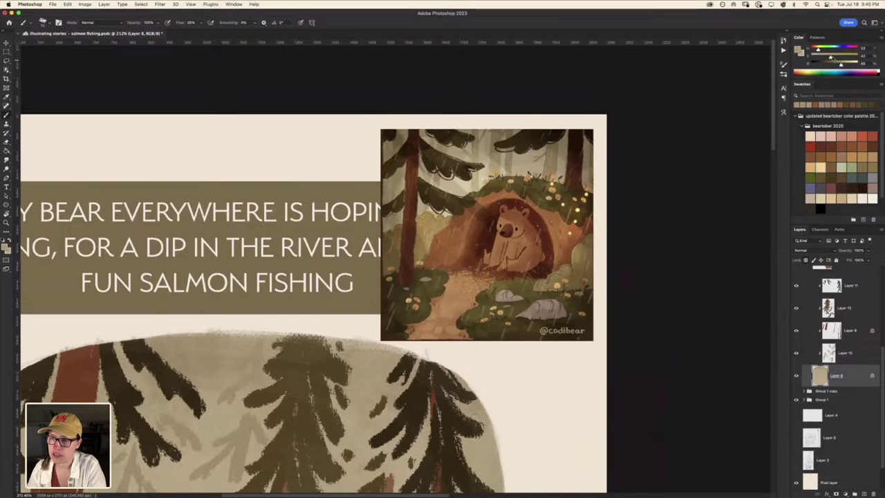
pyautogui.moveTo(841, 65); pyautogui.dragTo(837, 64)
pyautogui.moveTo(817, 50); pyautogui.dragTo(824, 58)
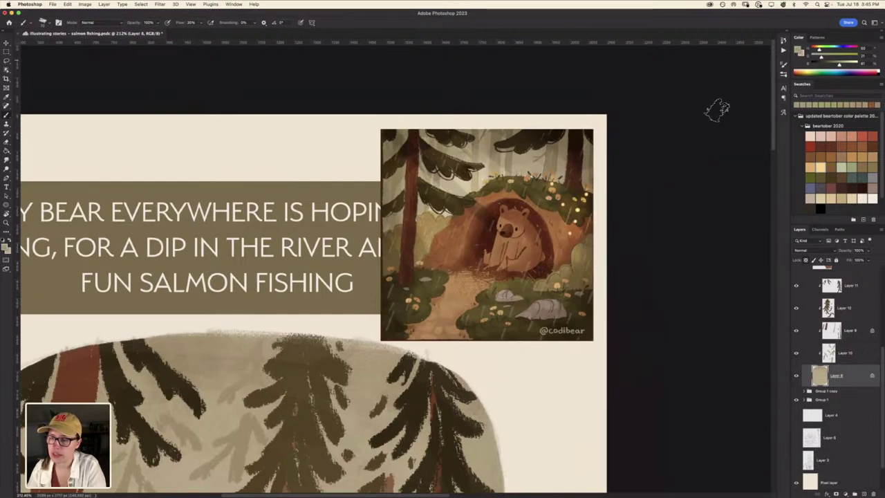
pyautogui.scroll(-5, 346, 279)
pyautogui.scroll(-10, 346, 280)
# Try pale green and grey-green test strokes with the new colour
pyautogui.moveTo(345, 241)
pyautogui.mouseDown()
pyautogui.moveTo(332, 207)
pyautogui.moveTo(360, 256)
pyautogui.mouseUp()
pyautogui.moveTo(314, 207); pyautogui.dragTo(322, 228)
pyautogui.hotkey('ctrl', 'z')
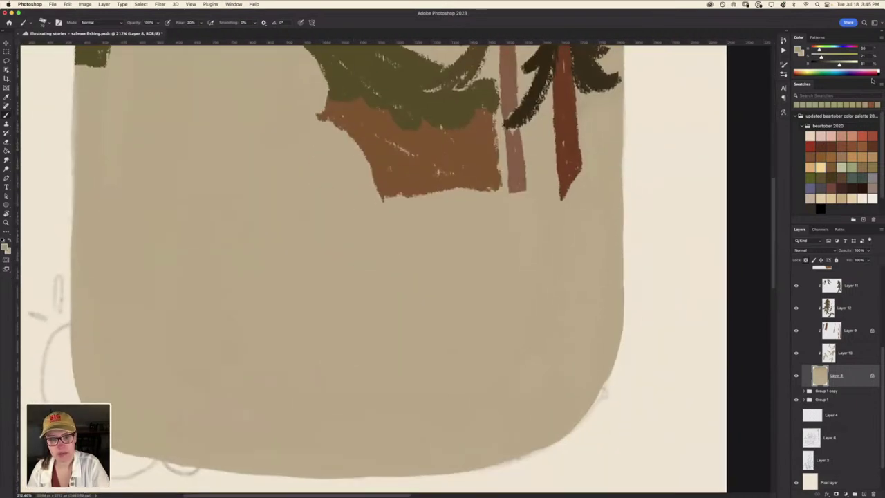
pyautogui.moveTo(839, 64); pyautogui.dragTo(833, 64)
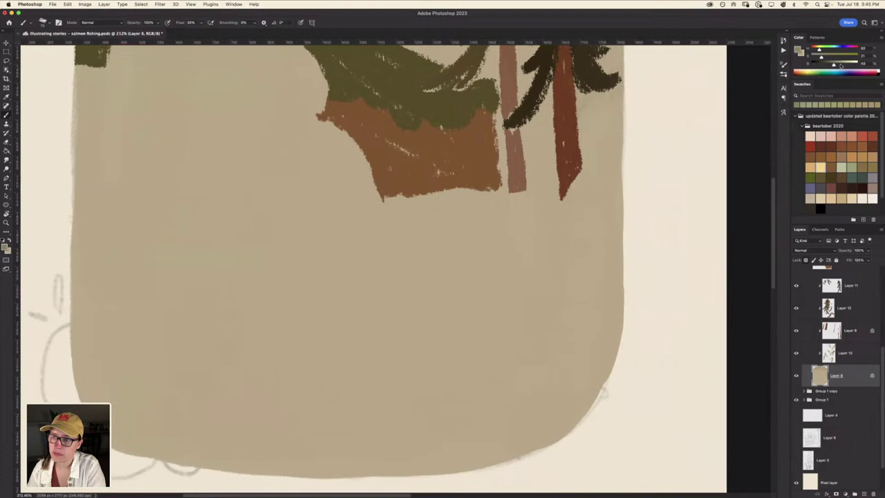
pyautogui.moveTo(325, 208); pyautogui.dragTo(339, 239)
pyautogui.moveTo(318, 201)
pyautogui.mouseDown()
pyautogui.moveTo(346, 255)
pyautogui.moveTo(266, 193)
pyautogui.mouseUp()
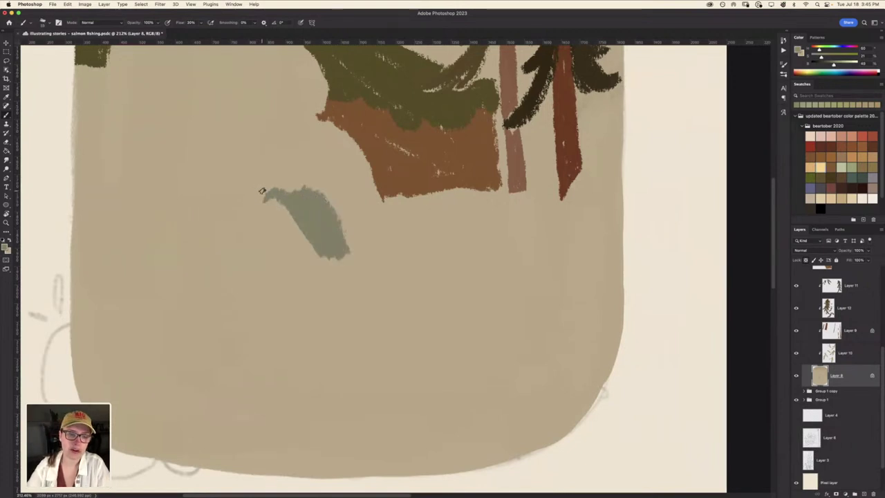
# Undo the test strokes, fade the beige fill to reveal the sketch, and add Layer 15
pyautogui.hotkey('ctrl', '0')
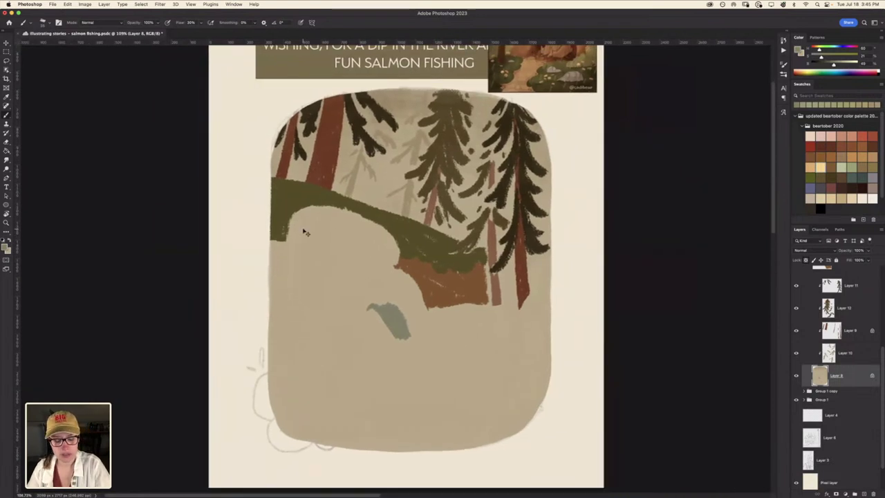
pyautogui.hotkey('ctrl', 'z')
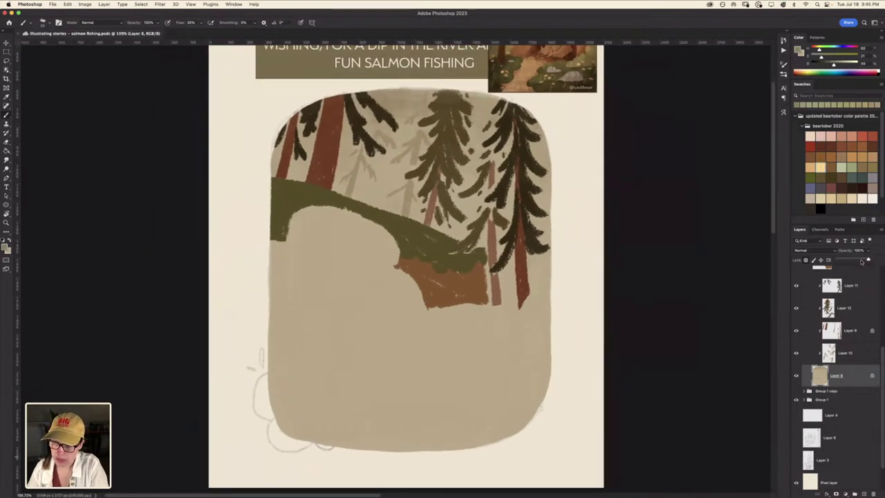
pyautogui.moveTo(861, 261); pyautogui.dragTo(859, 259)
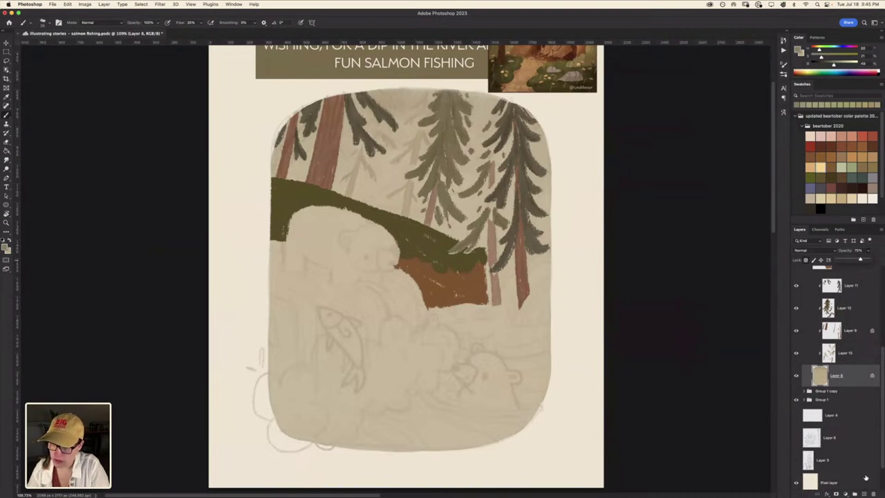
pyautogui.click(864, 494)
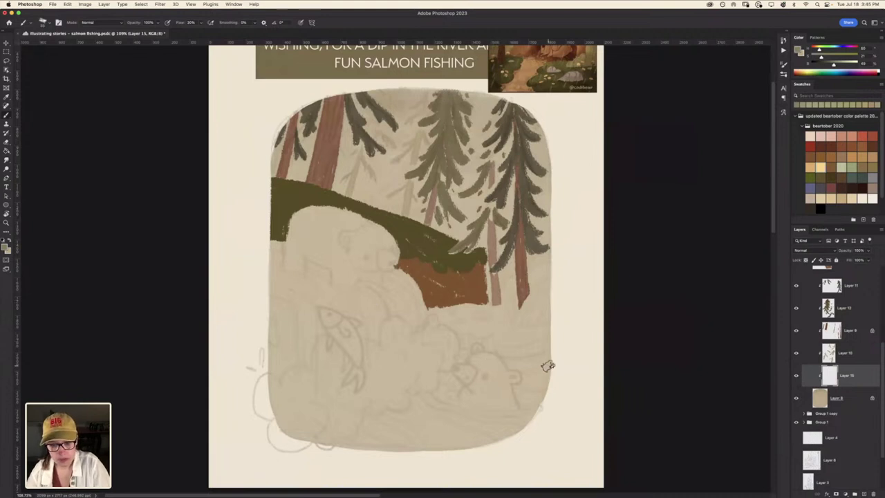
# Paint grey-green water around the lower bear, along the bottom edge and left of the fish
pyautogui.moveTo(500, 359)
pyautogui.mouseDown()
pyautogui.moveTo(530, 356)
pyautogui.moveTo(524, 417)
pyautogui.moveTo(510, 425)
pyautogui.moveTo(537, 371)
pyautogui.moveTo(524, 395)
pyautogui.moveTo(519, 369)
pyautogui.moveTo(509, 368)
pyautogui.mouseUp()
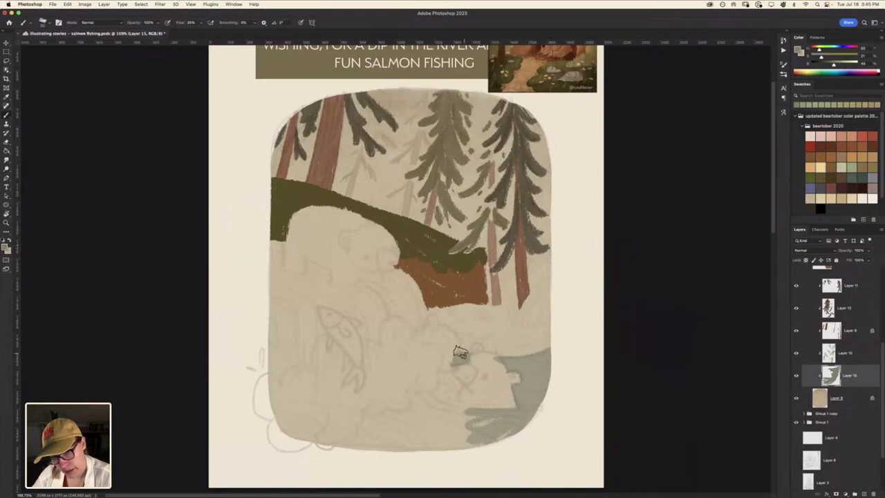
pyautogui.moveTo(460, 353)
pyautogui.mouseDown()
pyautogui.moveTo(433, 383)
pyautogui.moveTo(456, 392)
pyautogui.moveTo(460, 415)
pyautogui.moveTo(468, 409)
pyautogui.moveTo(485, 421)
pyautogui.moveTo(432, 452)
pyautogui.moveTo(406, 441)
pyautogui.moveTo(419, 415)
pyautogui.moveTo(474, 426)
pyautogui.moveTo(440, 412)
pyautogui.moveTo(429, 389)
pyautogui.moveTo(464, 428)
pyautogui.moveTo(446, 445)
pyautogui.moveTo(415, 449)
pyautogui.mouseUp()
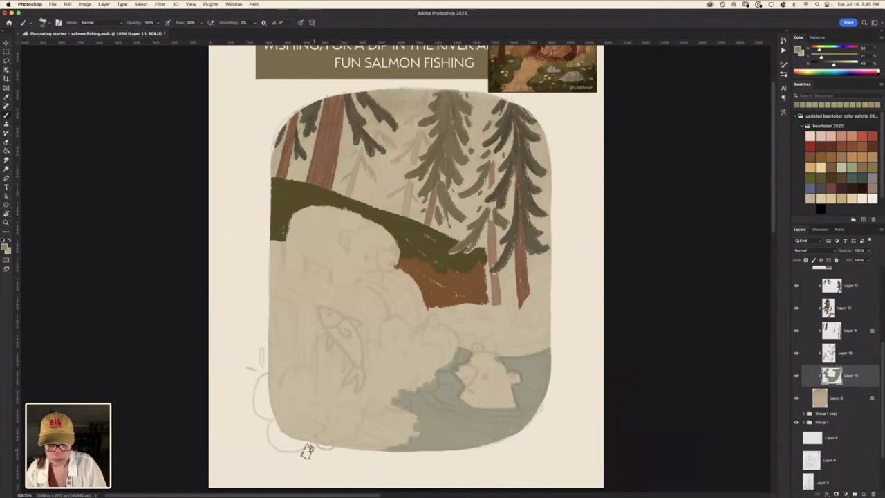
pyautogui.moveTo(307, 451)
pyautogui.mouseDown()
pyautogui.moveTo(377, 439)
pyautogui.moveTo(404, 448)
pyautogui.moveTo(361, 412)
pyautogui.moveTo(408, 421)
pyautogui.moveTo(394, 405)
pyautogui.mouseUp()
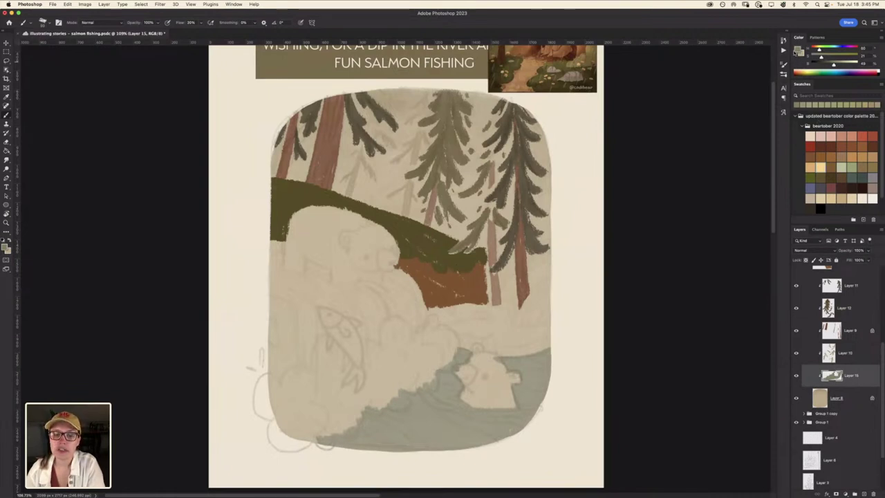
pyautogui.moveTo(301, 341); pyautogui.dragTo(312, 366)
pyautogui.moveTo(311, 315)
pyautogui.mouseDown()
pyautogui.moveTo(308, 373)
pyautogui.moveTo(284, 373)
pyautogui.mouseUp()
pyautogui.moveTo(283, 315); pyautogui.dragTo(270, 374)
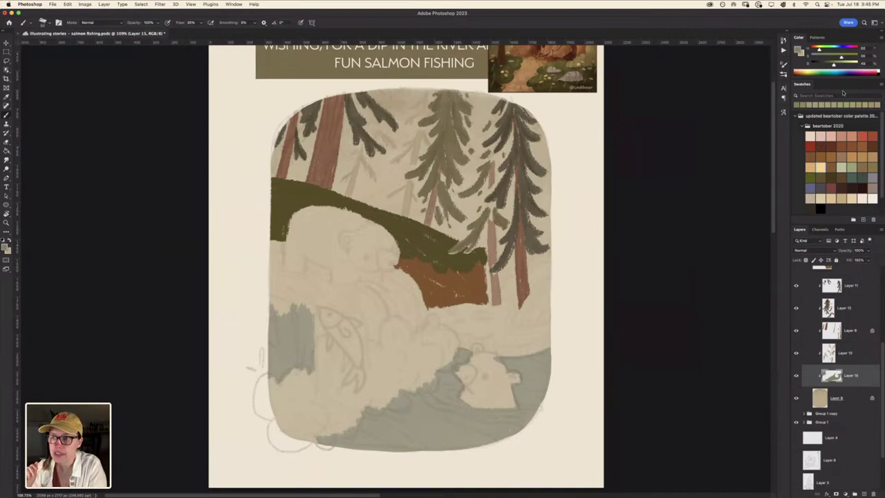
pyautogui.click(836, 397)
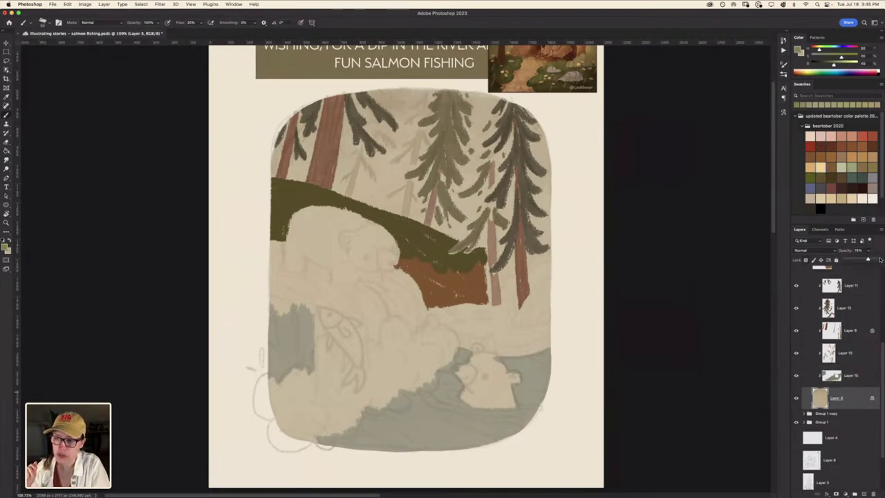
# Try green and grey-green strokes, undo them, and set Layer 8 to about 73% opacity
pyautogui.moveTo(872, 260); pyautogui.dragTo(881, 262)
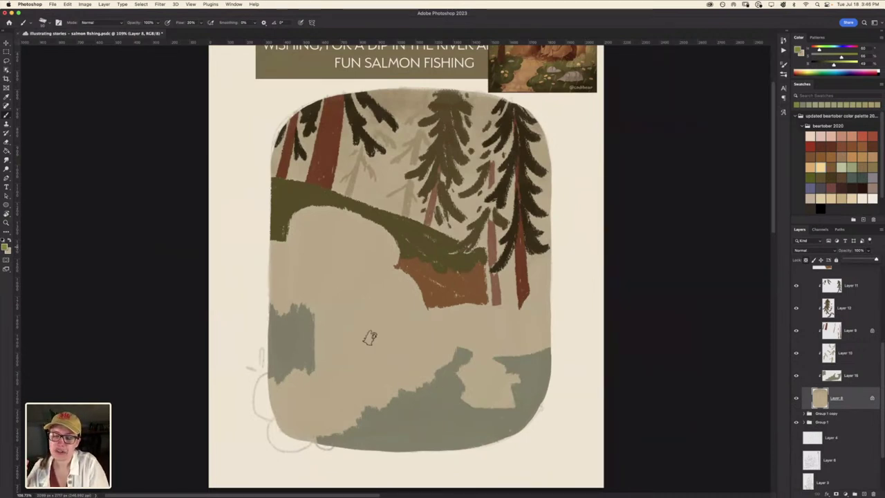
pyautogui.moveTo(322, 344)
pyautogui.mouseDown()
pyautogui.moveTo(319, 333)
pyautogui.moveTo(341, 357)
pyautogui.moveTo(393, 325)
pyautogui.moveTo(353, 366)
pyautogui.mouseUp()
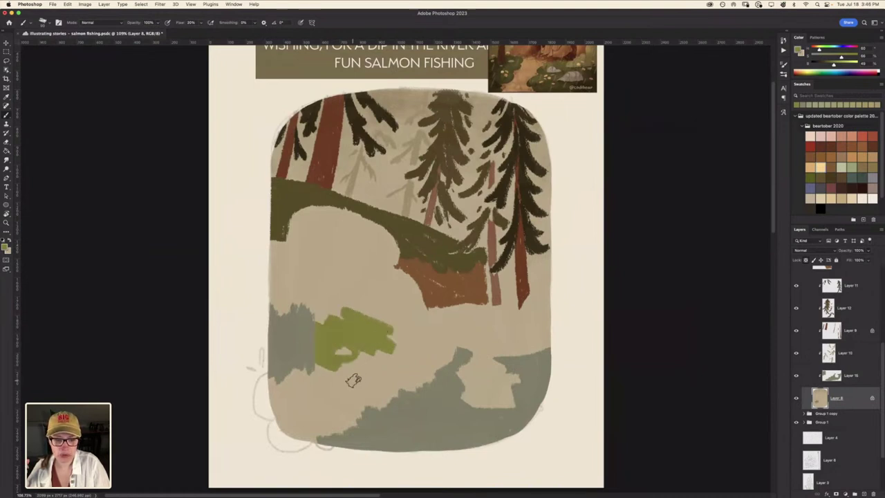
pyautogui.click(823, 59)
pyautogui.moveTo(389, 336); pyautogui.dragTo(356, 312)
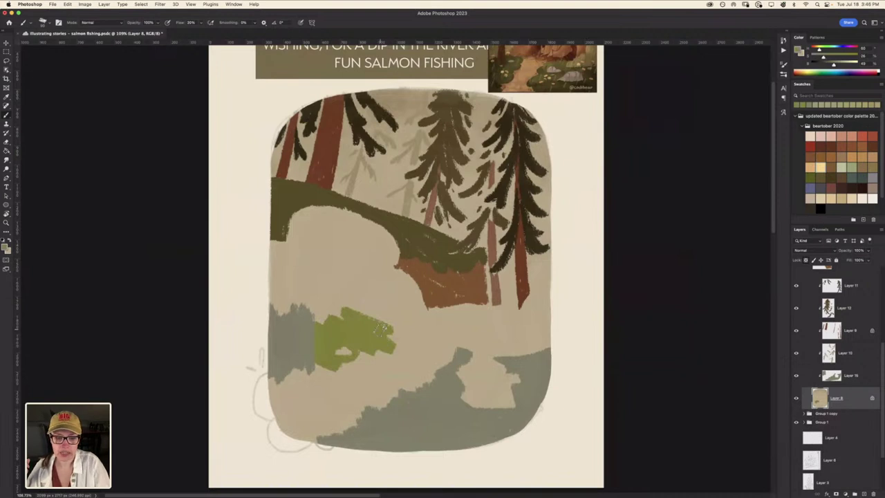
pyautogui.moveTo(399, 338)
pyautogui.mouseDown()
pyautogui.moveTo(408, 321)
pyautogui.moveTo(415, 324)
pyautogui.moveTo(359, 304)
pyautogui.moveTo(377, 294)
pyautogui.moveTo(359, 278)
pyautogui.mouseUp()
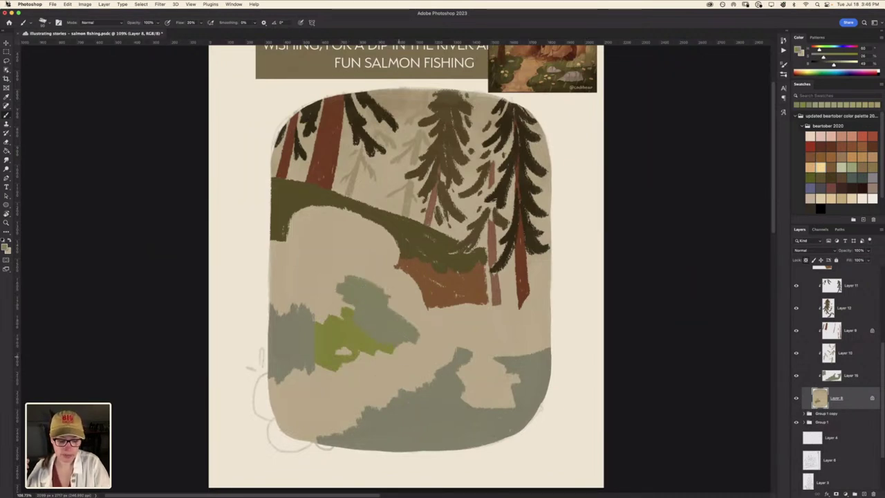
pyautogui.hotkey('ctrl', 'z')
pyautogui.hotkey('ctrl', 'z')
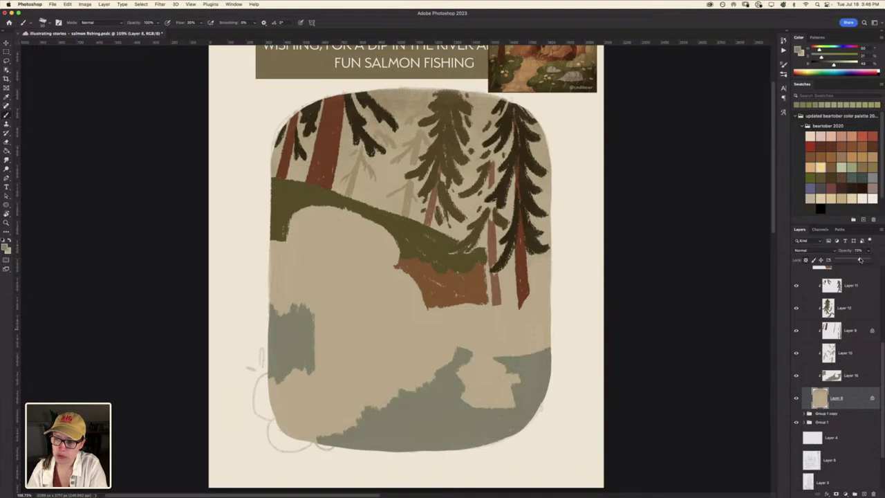
pyautogui.moveTo(868, 254); pyautogui.dragTo(860, 259)
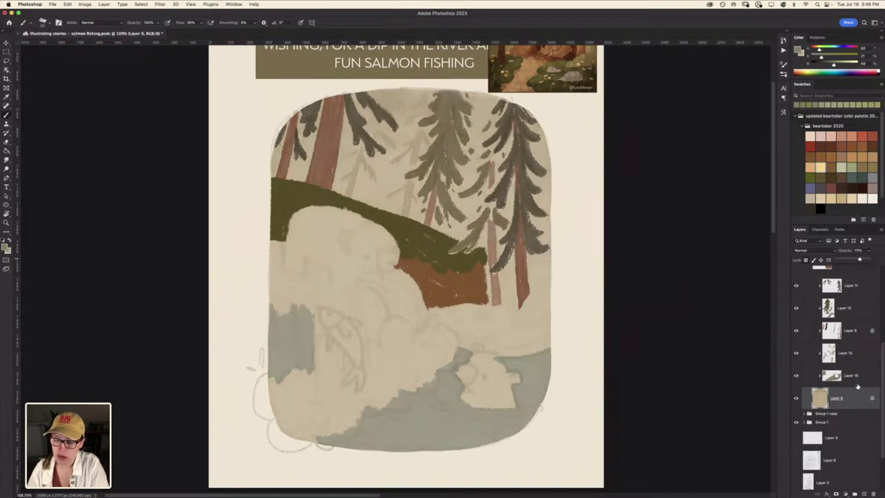
# Paint grey-blue water on Layer 15 around the right bear, the leaping fish and the rust bank
pyautogui.click(856, 377)
pyautogui.moveTo(413, 305); pyautogui.dragTo(425, 330)
pyautogui.moveTo(424, 290)
pyautogui.mouseDown()
pyautogui.moveTo(425, 322)
pyautogui.moveTo(422, 308)
pyautogui.mouseUp()
pyautogui.moveTo(405, 273)
pyautogui.mouseDown()
pyautogui.moveTo(418, 296)
pyautogui.moveTo(391, 274)
pyautogui.moveTo(385, 289)
pyautogui.moveTo(415, 333)
pyautogui.moveTo(404, 290)
pyautogui.moveTo(361, 279)
pyautogui.moveTo(352, 289)
pyautogui.moveTo(394, 328)
pyautogui.mouseUp()
pyautogui.moveTo(401, 293)
pyautogui.mouseDown()
pyautogui.moveTo(371, 303)
pyautogui.moveTo(379, 346)
pyautogui.mouseUp()
pyautogui.moveTo(374, 315)
pyautogui.mouseDown()
pyautogui.moveTo(363, 349)
pyautogui.moveTo(335, 285)
pyautogui.moveTo(318, 277)
pyautogui.moveTo(335, 266)
pyautogui.moveTo(313, 269)
pyautogui.moveTo(308, 252)
pyautogui.moveTo(324, 354)
pyautogui.moveTo(315, 304)
pyautogui.moveTo(319, 318)
pyautogui.mouseUp()
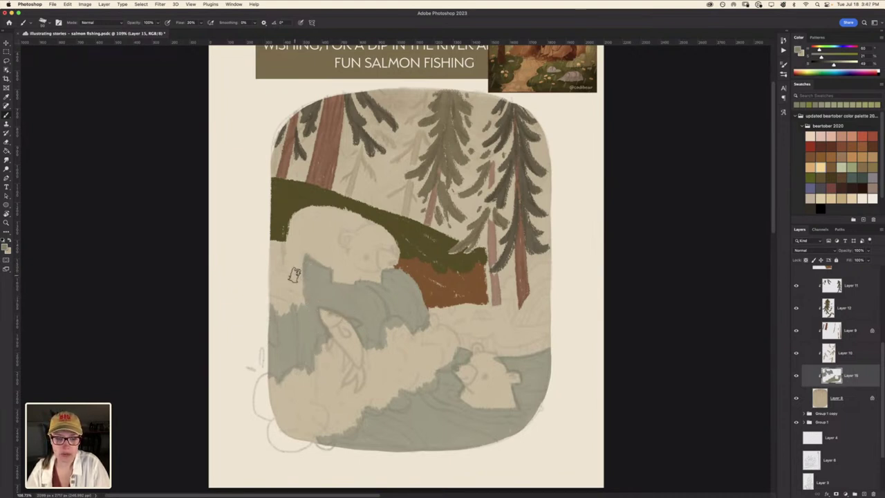
pyautogui.moveTo(278, 280)
pyautogui.mouseDown()
pyautogui.moveTo(296, 277)
pyautogui.moveTo(266, 276)
pyautogui.moveTo(267, 286)
pyautogui.moveTo(297, 311)
pyautogui.moveTo(294, 293)
pyautogui.moveTo(276, 290)
pyautogui.moveTo(270, 253)
pyautogui.moveTo(283, 247)
pyautogui.moveTo(265, 233)
pyautogui.moveTo(281, 248)
pyautogui.moveTo(278, 290)
pyautogui.mouseUp()
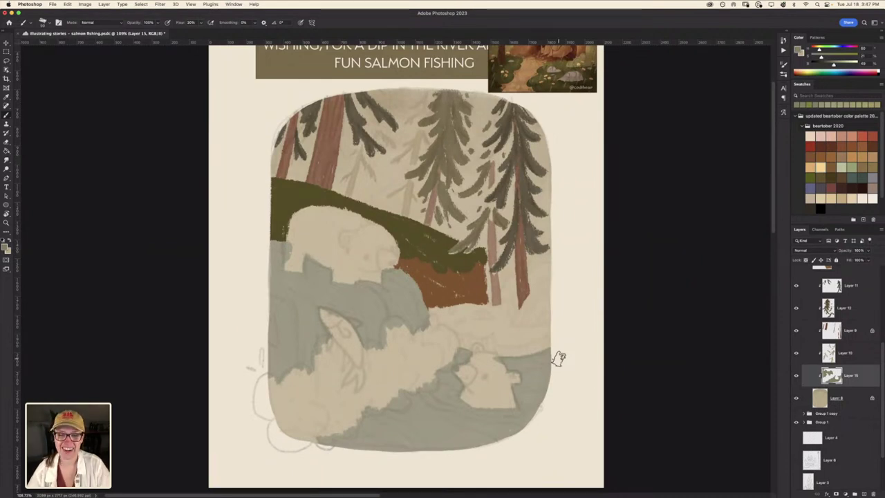
pyautogui.scroll(2, 461, 280)
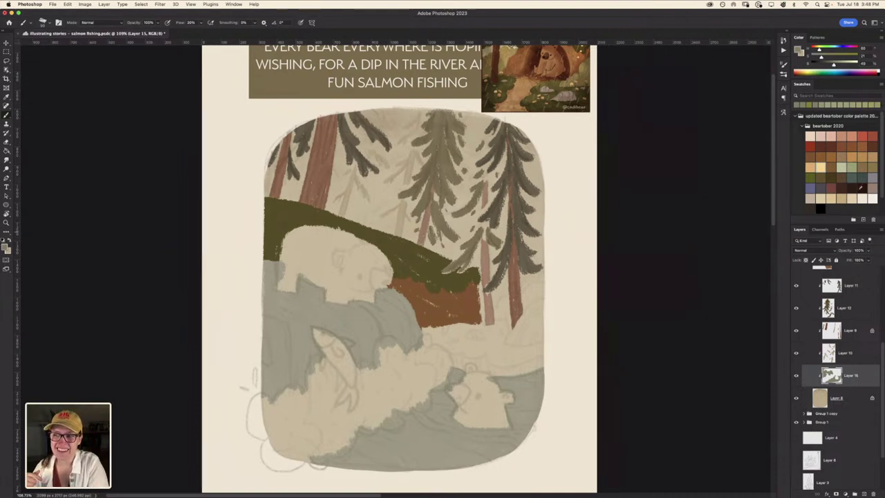
# Pick a new palette colour and add an empty Layer 16 above Layer 14
pyautogui.click(872, 177)
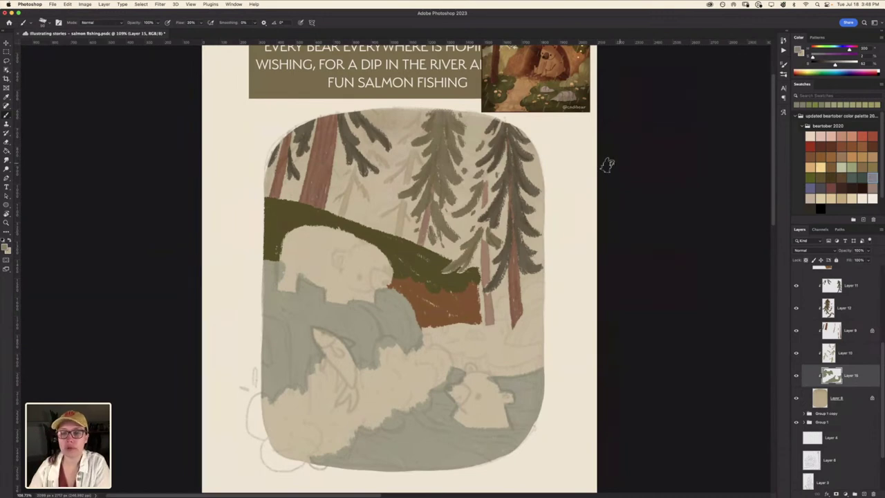
pyautogui.scroll(5, 609, 179)
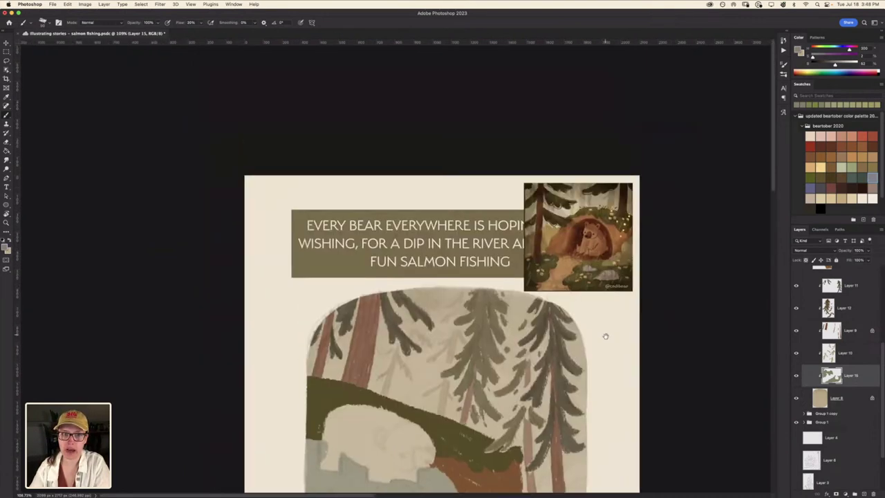
pyautogui.scroll(-5, 438, 389)
pyautogui.hscroll(2, 438, 389)
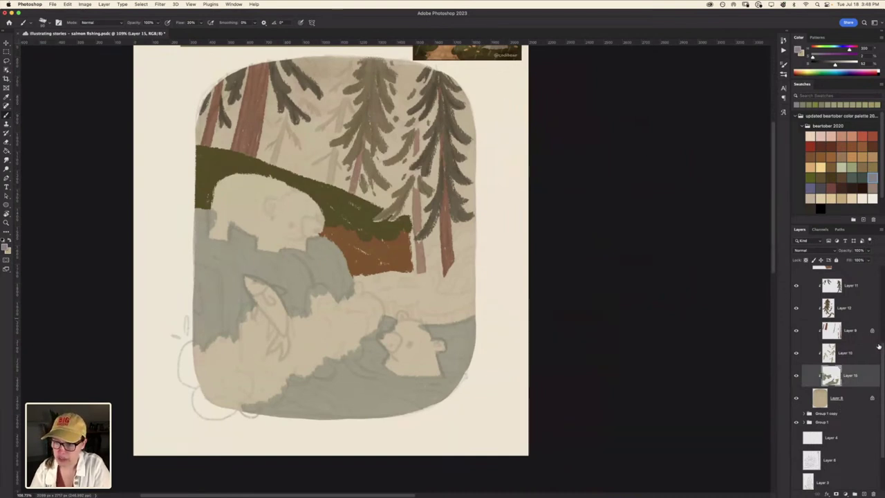
pyautogui.moveTo(880, 349); pyautogui.dragTo(881, 291)
pyautogui.click(837, 327)
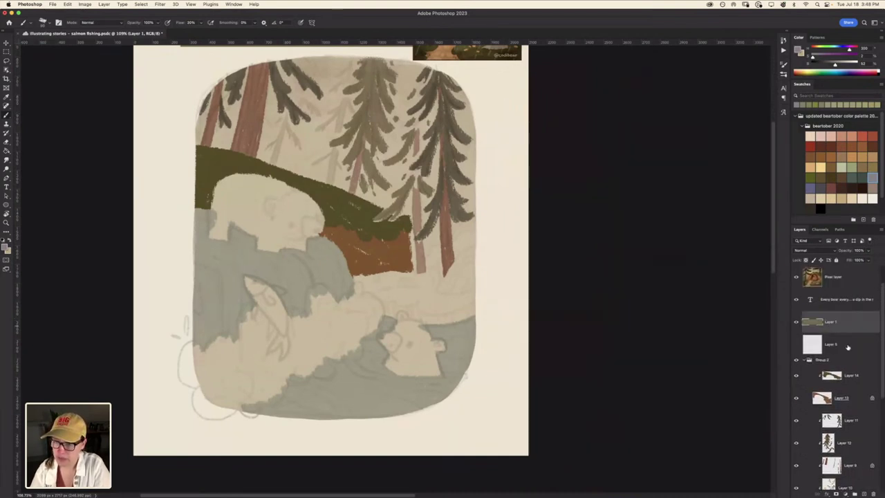
pyautogui.click(851, 377)
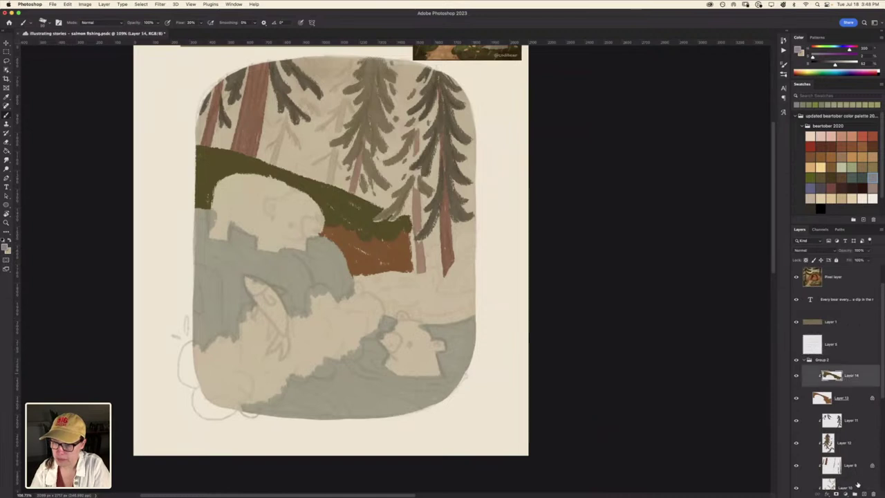
pyautogui.click(863, 493)
# Paint purple and blue-grey test patches beside the artwork, then undo the blue-purple oval
pyautogui.moveTo(513, 387)
pyautogui.mouseDown()
pyautogui.moveTo(495, 430)
pyautogui.moveTo(490, 410)
pyautogui.mouseUp()
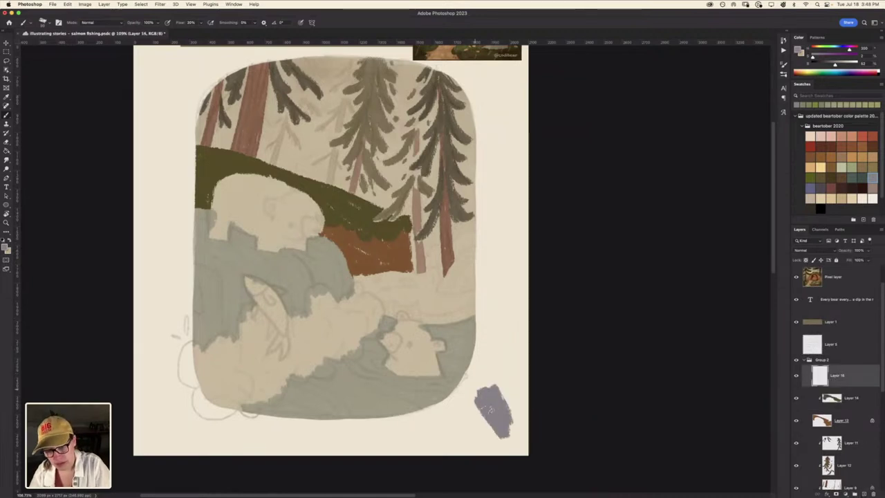
pyautogui.hotkey('ctrl', '+')
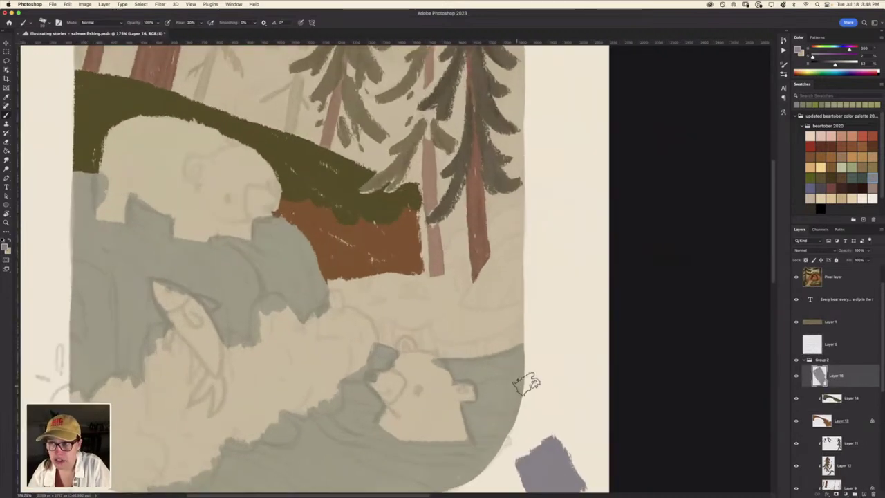
pyautogui.scroll(-5, 526, 383)
pyautogui.scroll(-1, 493, 320)
pyautogui.scroll(3, 493, 320)
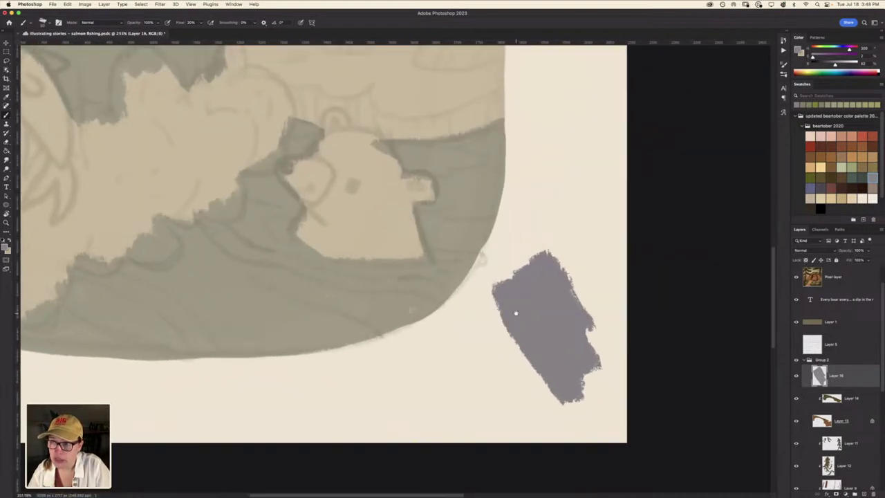
pyautogui.hscroll(2, 515, 314)
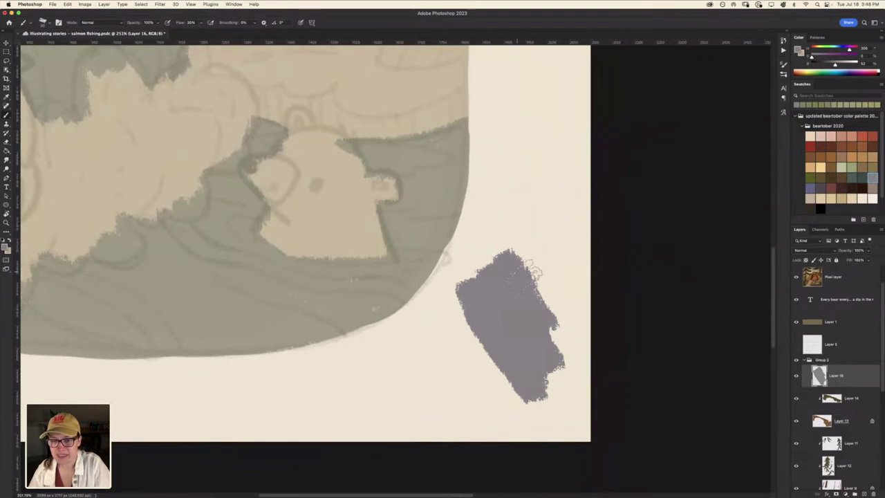
pyautogui.moveTo(532, 271); pyautogui.dragTo(515, 304)
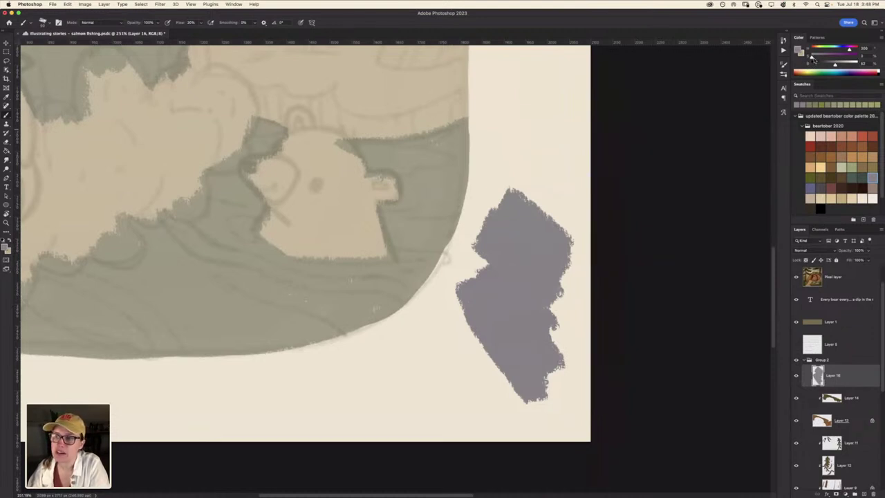
pyautogui.moveTo(525, 181)
pyautogui.mouseDown()
pyautogui.moveTo(494, 204)
pyautogui.moveTo(556, 172)
pyautogui.moveTo(522, 124)
pyautogui.mouseUp()
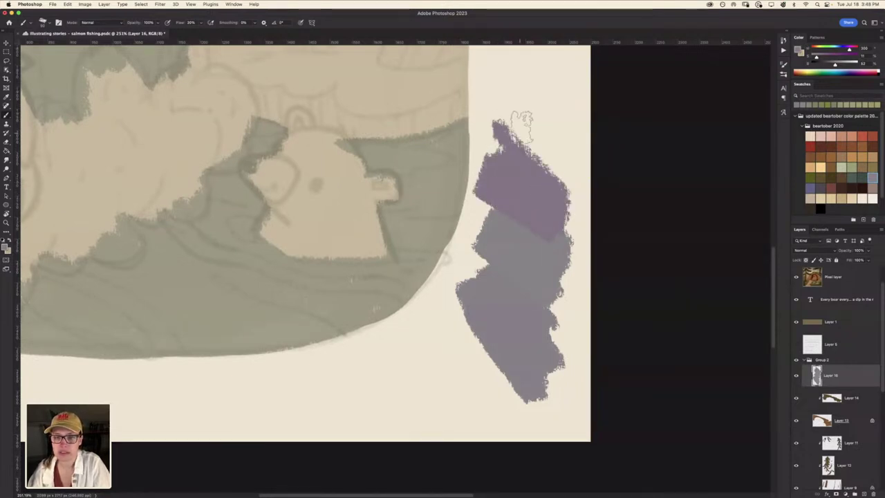
pyautogui.click(811, 188)
pyautogui.moveTo(434, 374)
pyautogui.mouseDown()
pyautogui.moveTo(377, 394)
pyautogui.moveTo(387, 405)
pyautogui.mouseUp()
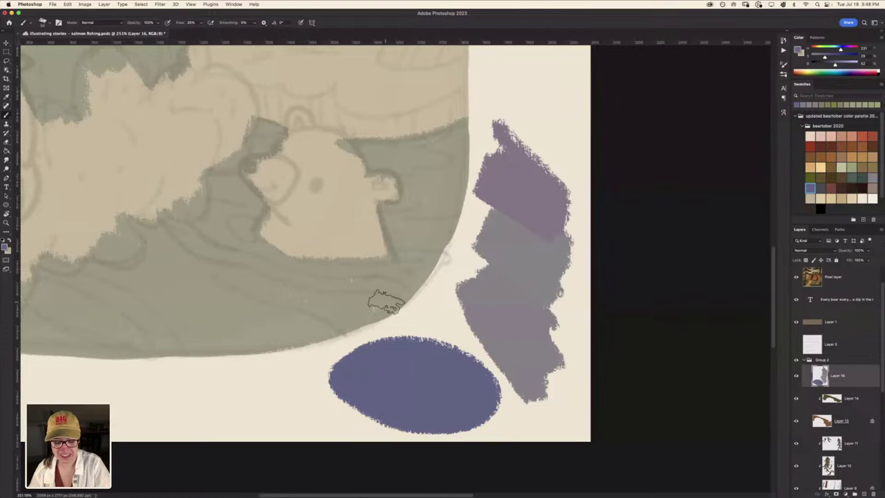
pyautogui.hotkey('ctrl', 'z')
pyautogui.hotkey('ctrl', 'z')
pyautogui.hotkey('ctrl', 'z')
pyautogui.hotkey('ctrl', 'z')
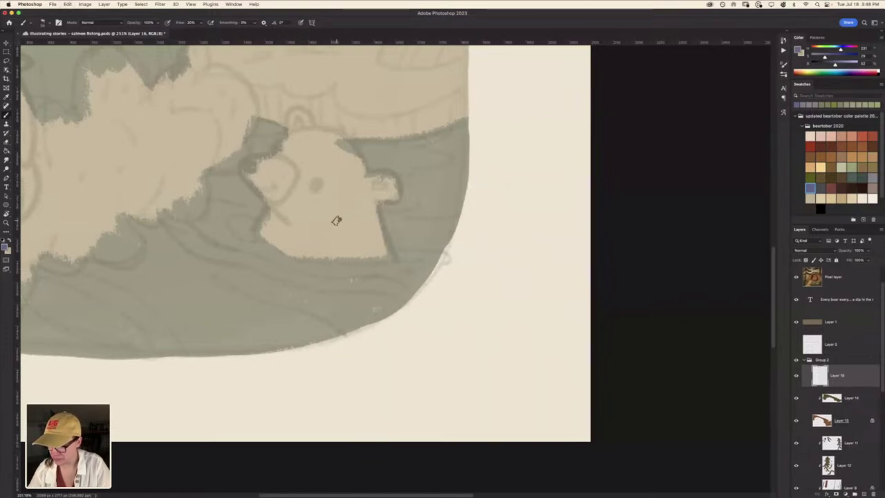
# Set the base colour Layer 8 back to 100% opacity
pyautogui.scroll(-5, 336, 220)
pyautogui.scroll(-3, 235, 201)
pyautogui.scroll(-3, 230, 196)
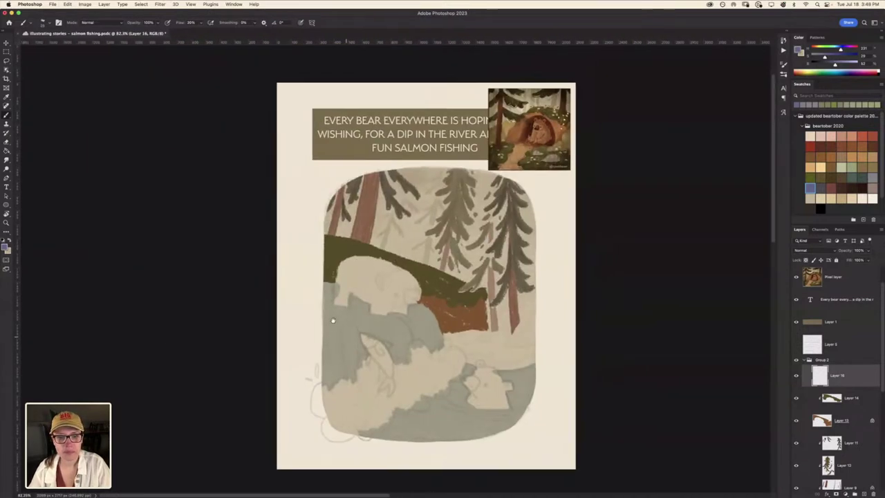
pyautogui.scroll(1, 333, 320)
pyautogui.scroll(1, 333, 320)
pyautogui.scroll(1, 332, 320)
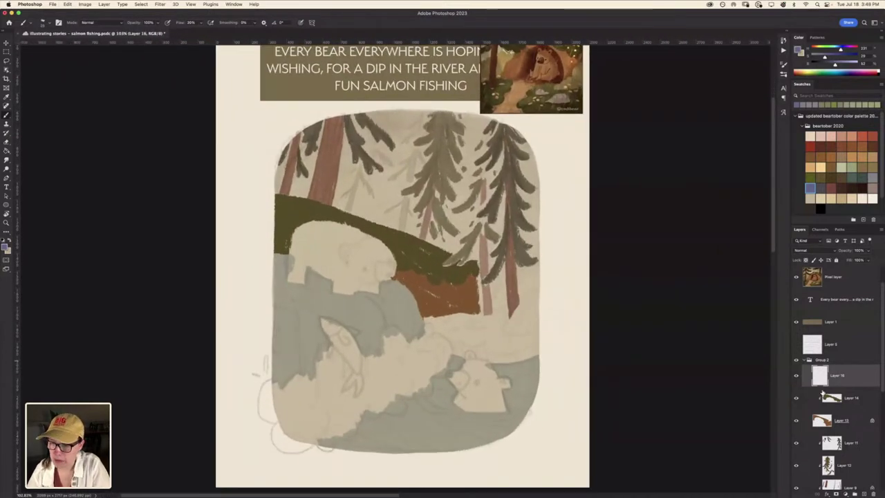
pyautogui.scroll(-3, 883, 382)
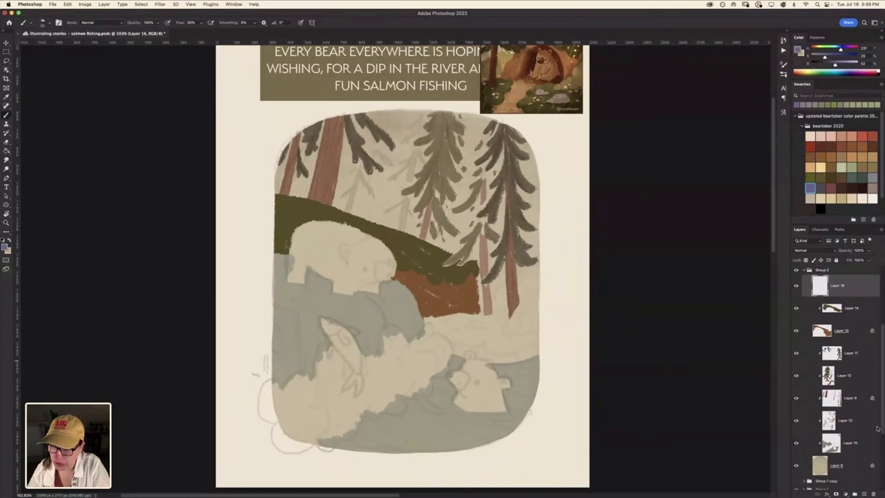
pyautogui.scroll(-2, 882, 382)
pyautogui.click(858, 422)
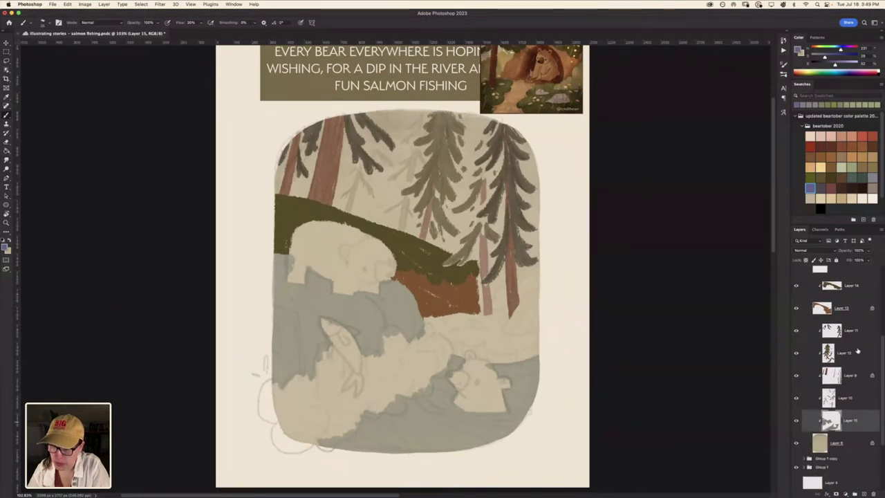
pyautogui.click(856, 439)
pyautogui.click(869, 250)
pyautogui.click(880, 260)
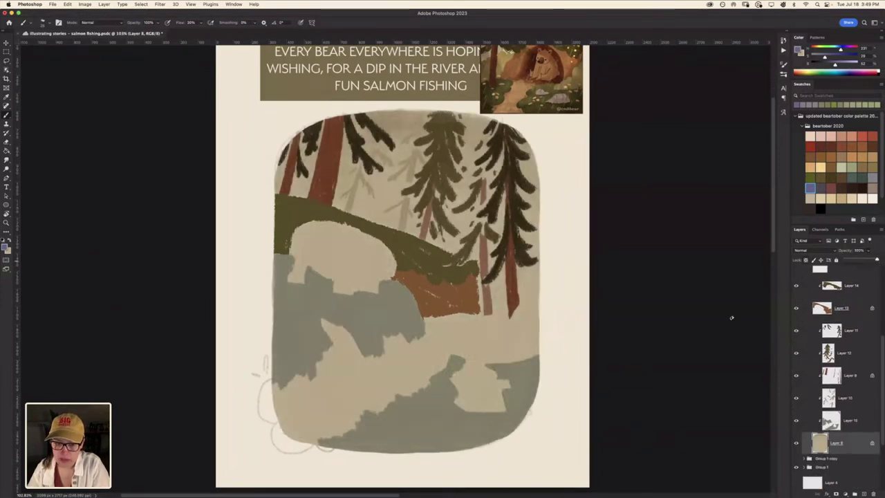
# Sample a colour from the painting, then make it lighter and slightly less saturated
pyautogui.keyDown('alt'); pyautogui.click(351, 306); pyautogui.keyUp('alt')
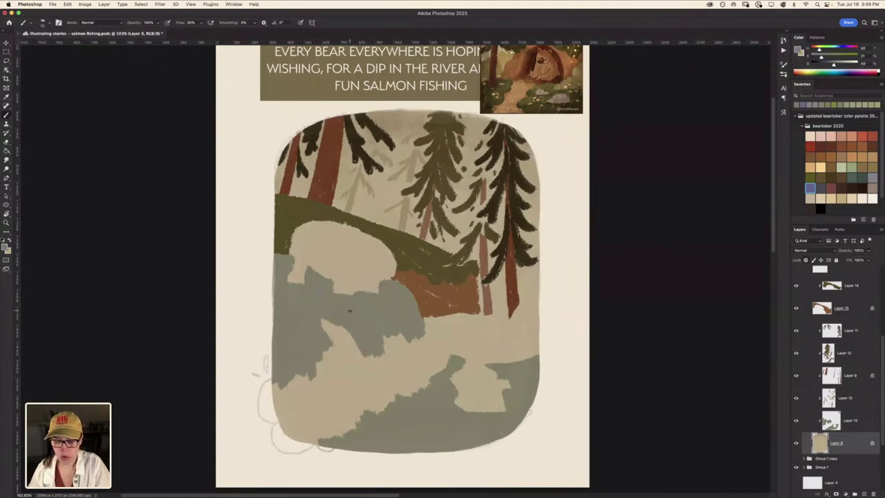
pyautogui.moveTo(838, 66); pyautogui.dragTo(841, 66)
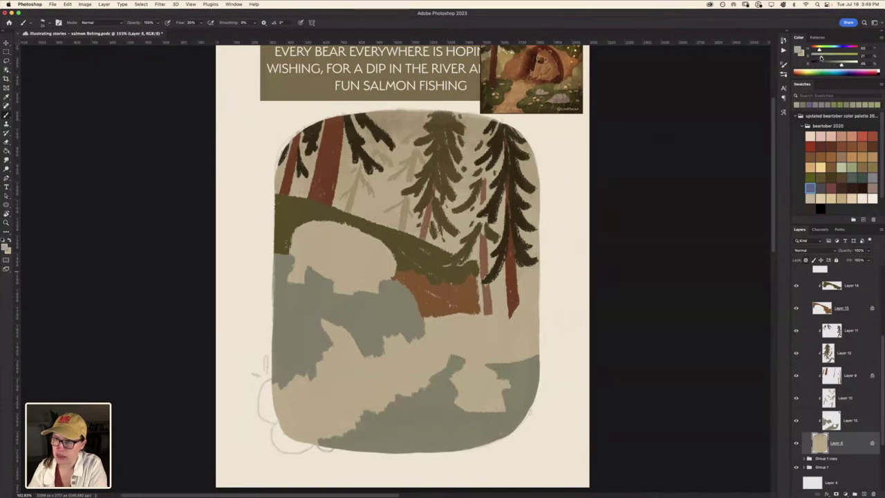
pyautogui.moveTo(820, 58); pyautogui.dragTo(820, 58)
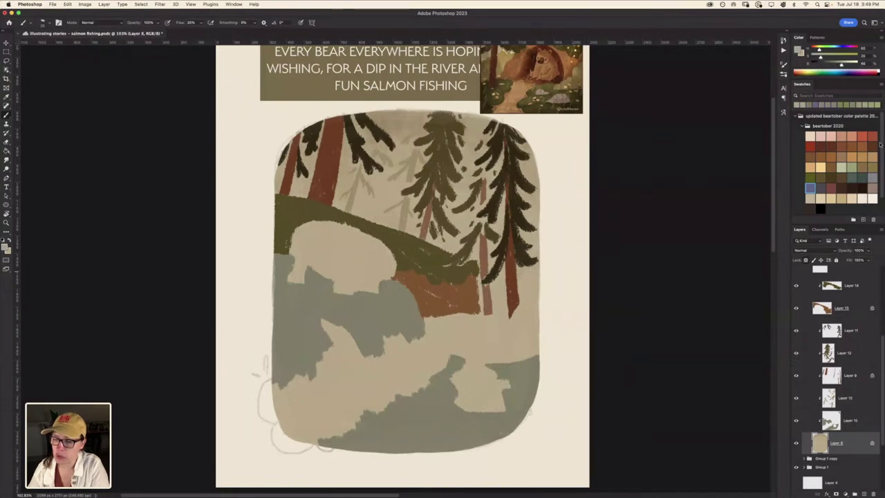
# Add Layer 17 above Layer 15 and fade base Layer 8 to about 83% opacity
pyautogui.click(848, 421)
pyautogui.click(863, 493)
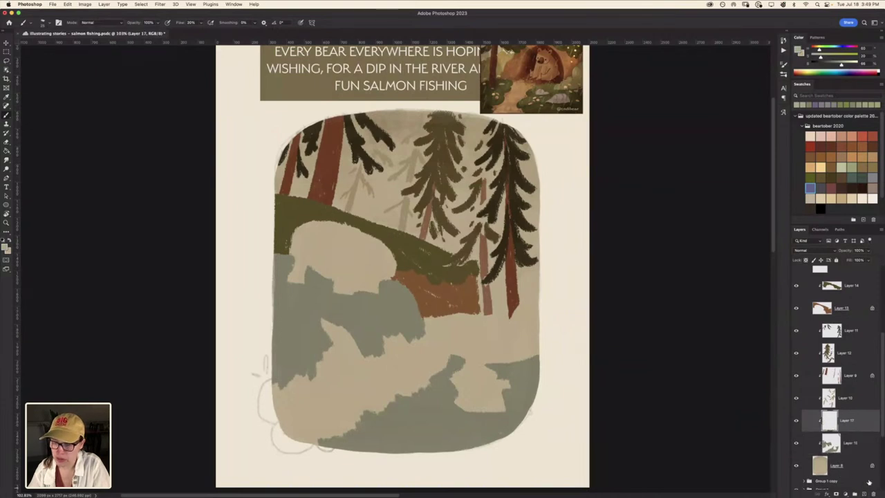
pyautogui.click(843, 462)
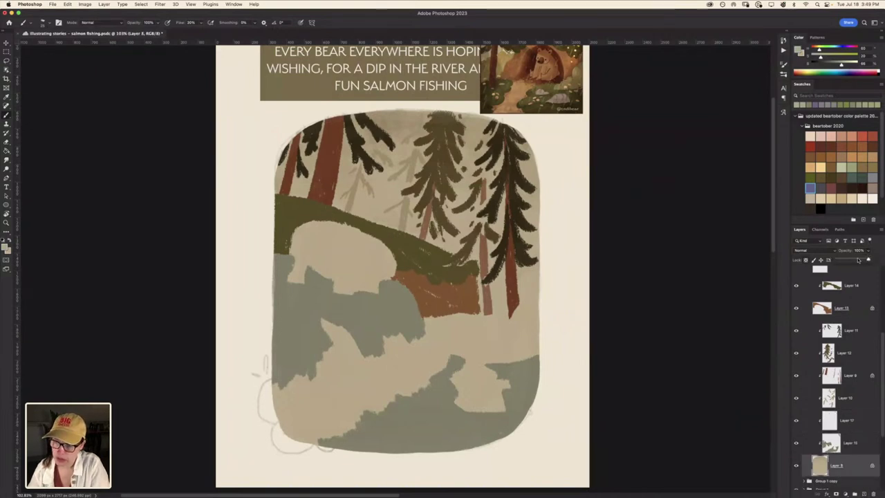
pyautogui.moveTo(866, 253); pyautogui.dragTo(857, 260)
pyautogui.click(397, 354)
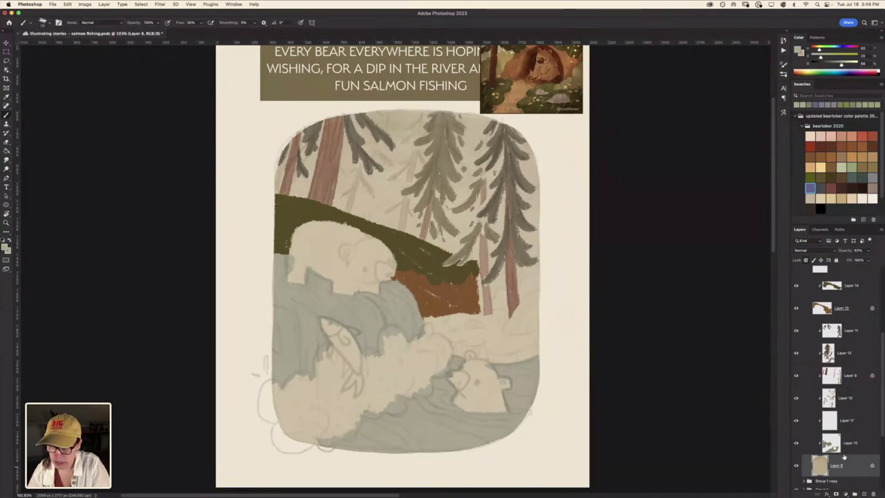
# Paint green bush shapes near the fish and bear's head, then move Layer 17 to the top
pyautogui.click(848, 421)
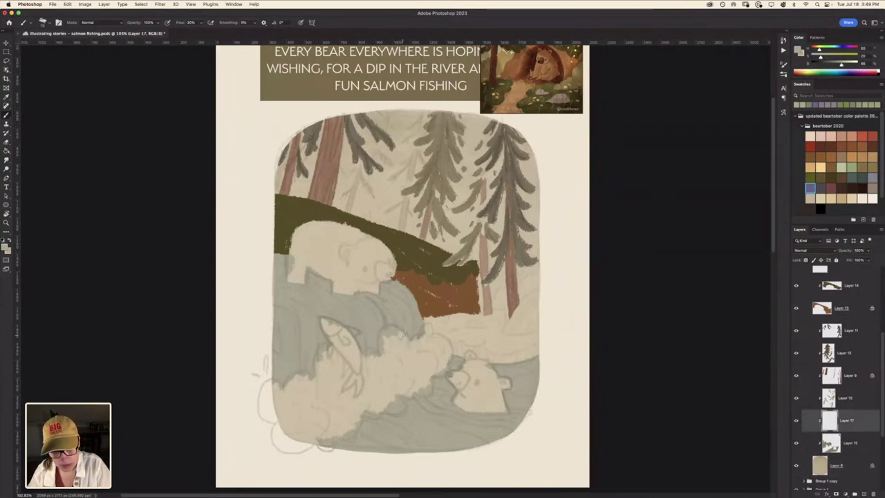
pyautogui.moveTo(399, 343)
pyautogui.mouseDown()
pyautogui.moveTo(449, 362)
pyautogui.moveTo(422, 371)
pyautogui.mouseUp()
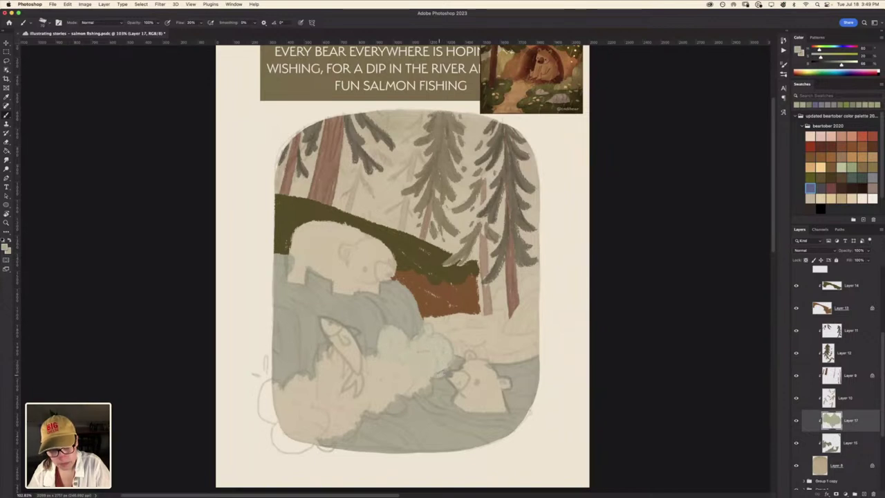
pyautogui.moveTo(430, 371); pyautogui.dragTo(431, 372)
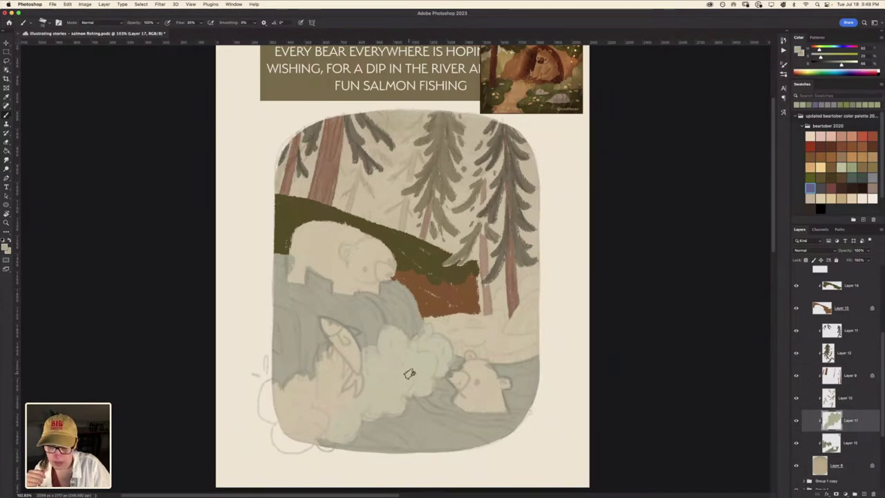
pyautogui.moveTo(857, 353); pyautogui.dragTo(862, 360)
pyautogui.moveTo(850, 421); pyautogui.dragTo(838, 278)
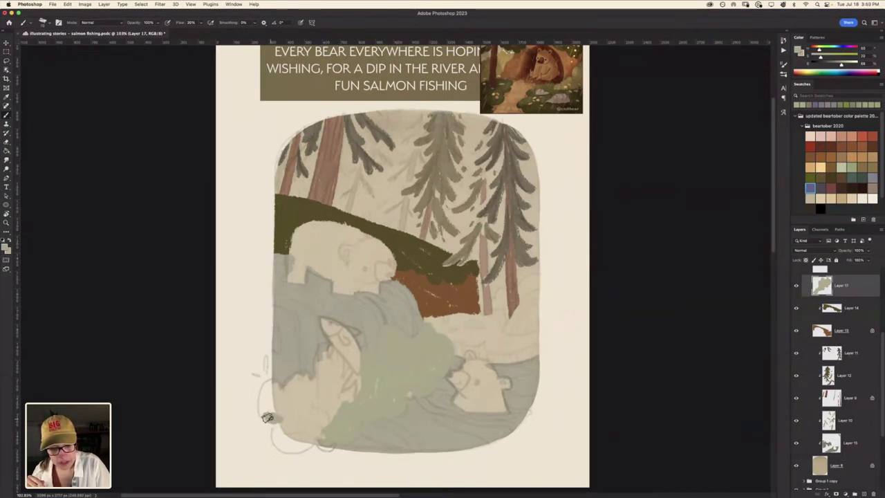
# Paint sage-green bushes along the lower-left edge, over the fish tail and by the bear
pyautogui.moveTo(270, 414)
pyautogui.mouseDown()
pyautogui.moveTo(282, 416)
pyautogui.moveTo(267, 415)
pyautogui.moveTo(270, 389)
pyautogui.moveTo(252, 378)
pyautogui.moveTo(293, 388)
pyautogui.moveTo(272, 419)
pyautogui.moveTo(275, 442)
pyautogui.moveTo(318, 442)
pyautogui.mouseUp()
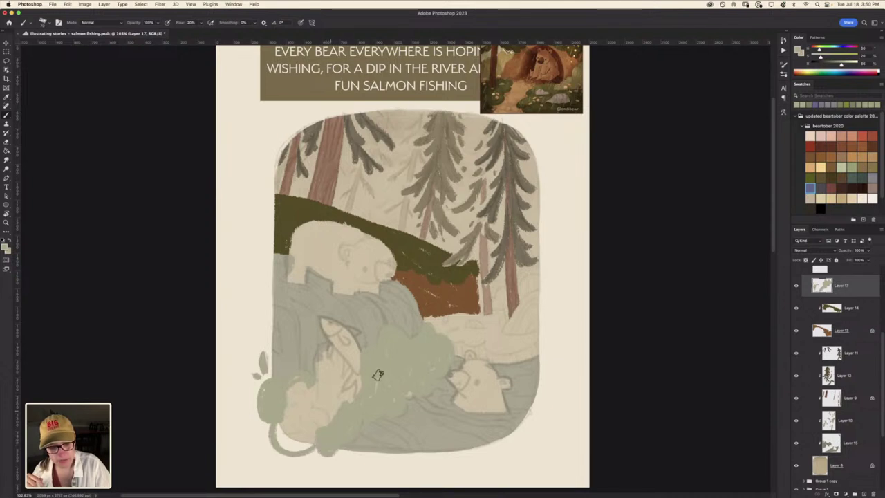
pyautogui.moveTo(280, 443)
pyautogui.mouseDown()
pyautogui.moveTo(294, 424)
pyautogui.moveTo(309, 431)
pyautogui.moveTo(290, 379)
pyautogui.moveTo(324, 425)
pyautogui.mouseUp()
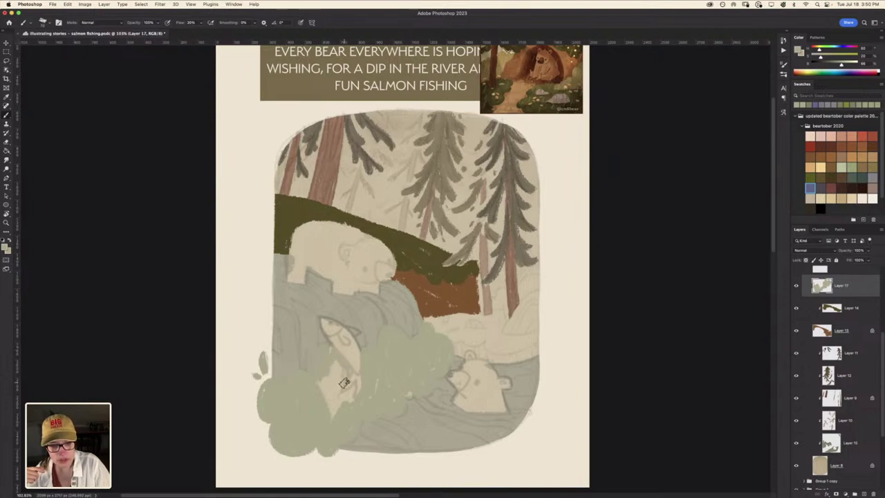
pyautogui.moveTo(336, 409)
pyautogui.mouseDown()
pyautogui.moveTo(331, 377)
pyautogui.moveTo(319, 393)
pyautogui.moveTo(349, 404)
pyautogui.mouseUp()
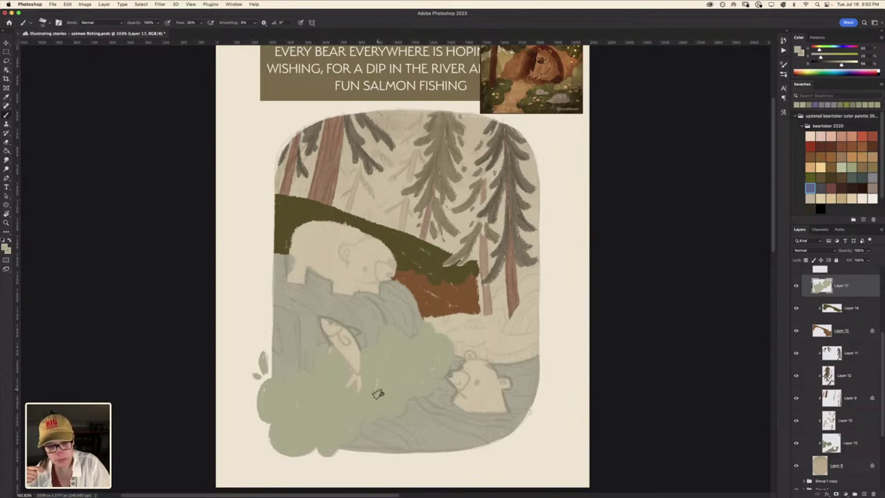
pyautogui.moveTo(446, 360); pyautogui.dragTo(436, 357)
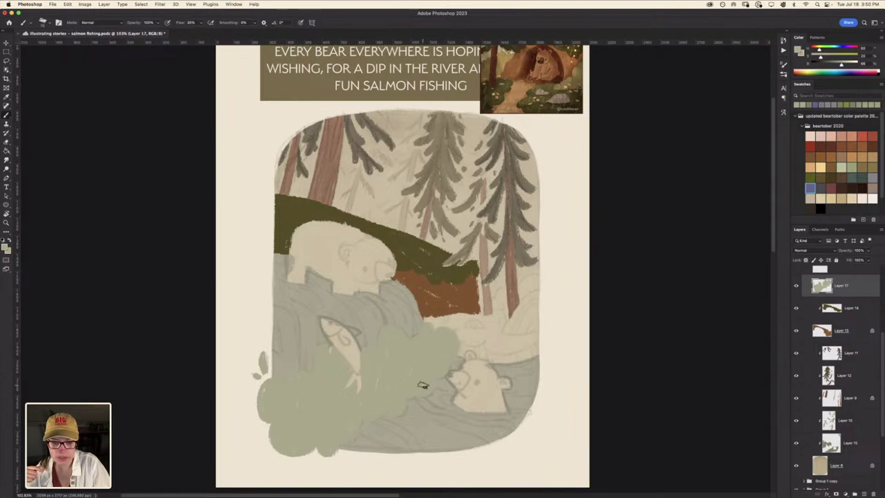
# Preview base Layer 8 at 100% opacity, then fade it back to about 67%
pyautogui.click(858, 464)
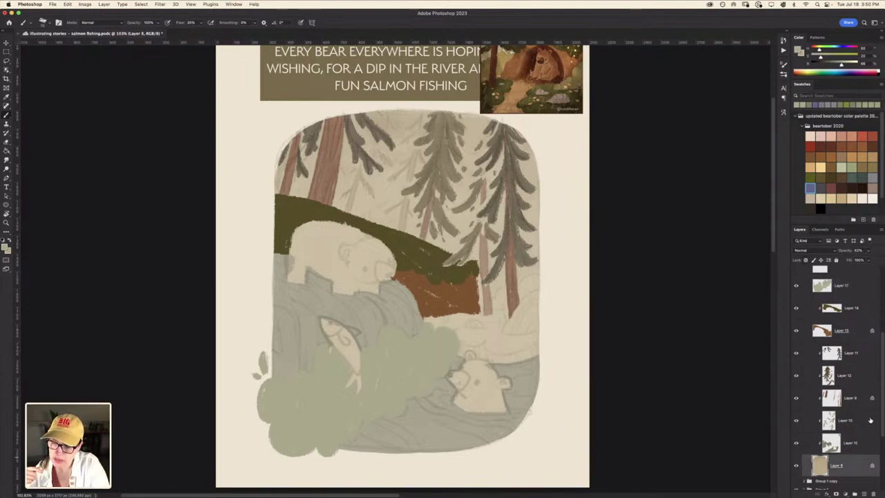
pyautogui.hotkey('ctrl', ',')
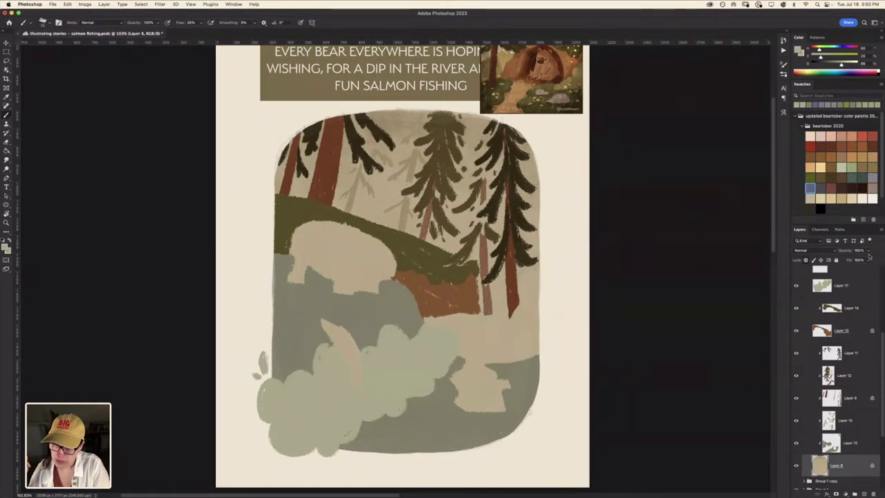
pyautogui.moveTo(869, 257); pyautogui.dragTo(858, 260)
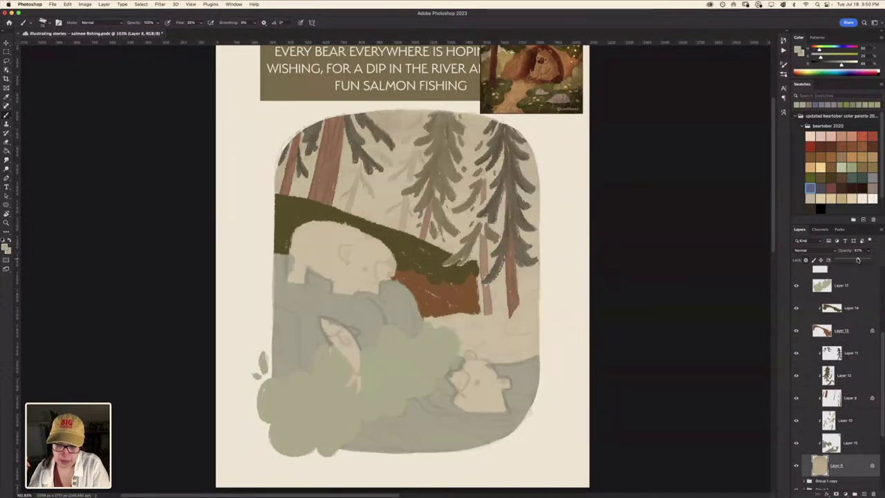
# Add an empty Layer 18 above Layer 15 and rotate the canvas view sideways
pyautogui.click(858, 446)
pyautogui.click(864, 494)
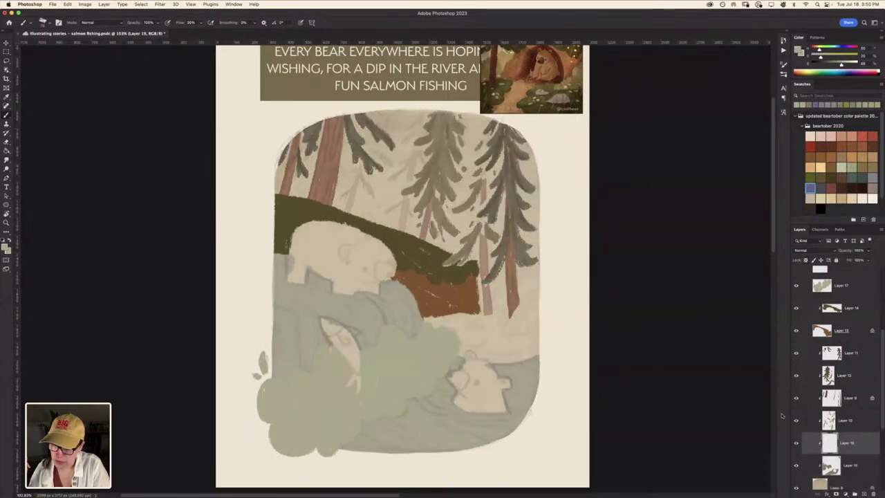
pyautogui.press('r')
pyautogui.moveTo(242, 343); pyautogui.dragTo(550, 294)
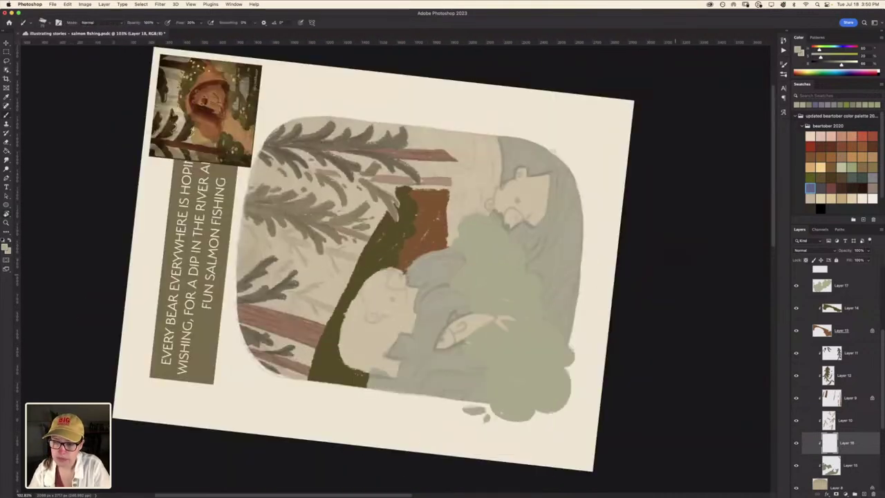
# Return base colour Layer 8 to 100% opacity, hiding the bear and fish sketch
pyautogui.click(836, 482)
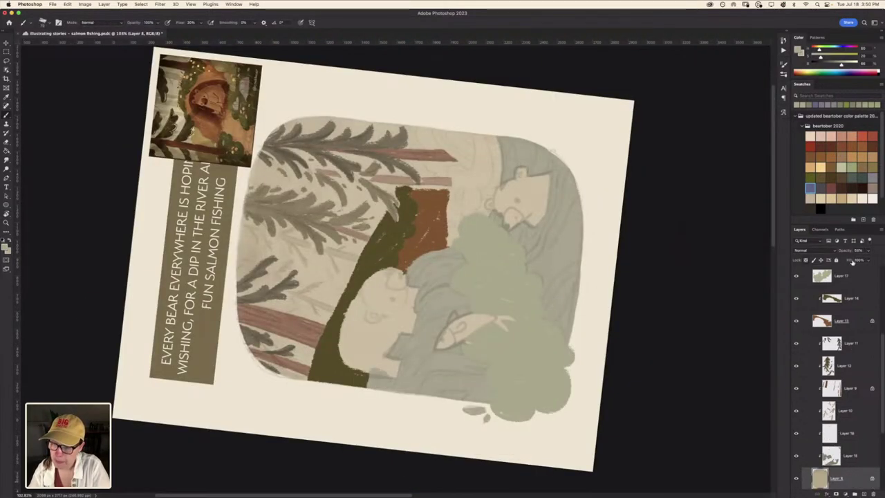
pyautogui.moveTo(852, 261); pyautogui.dragTo(879, 261)
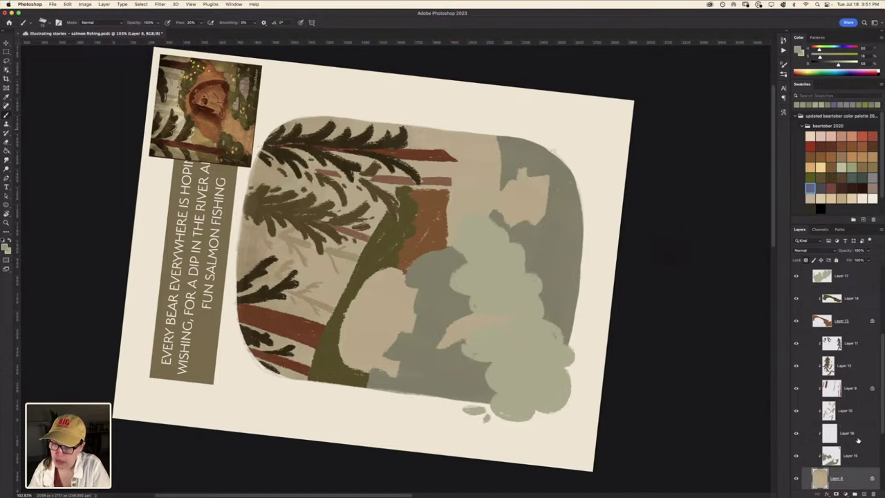
pyautogui.click(858, 440)
pyautogui.click(866, 481)
pyautogui.click(869, 251)
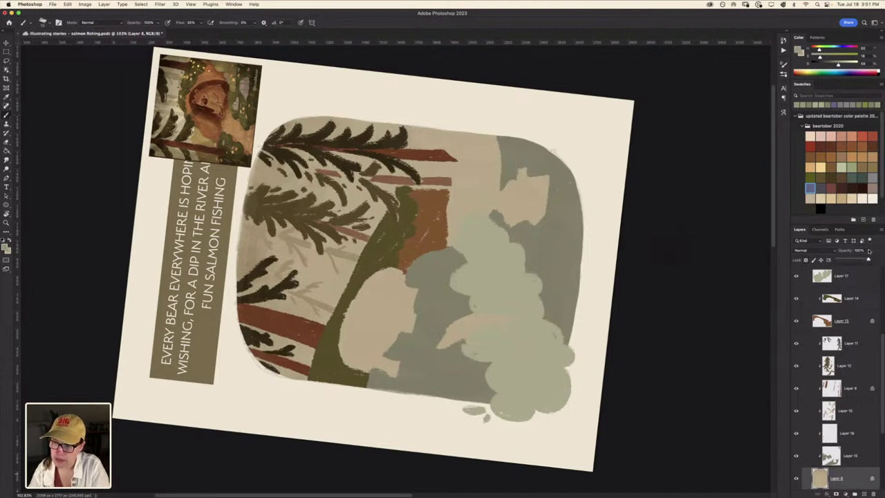